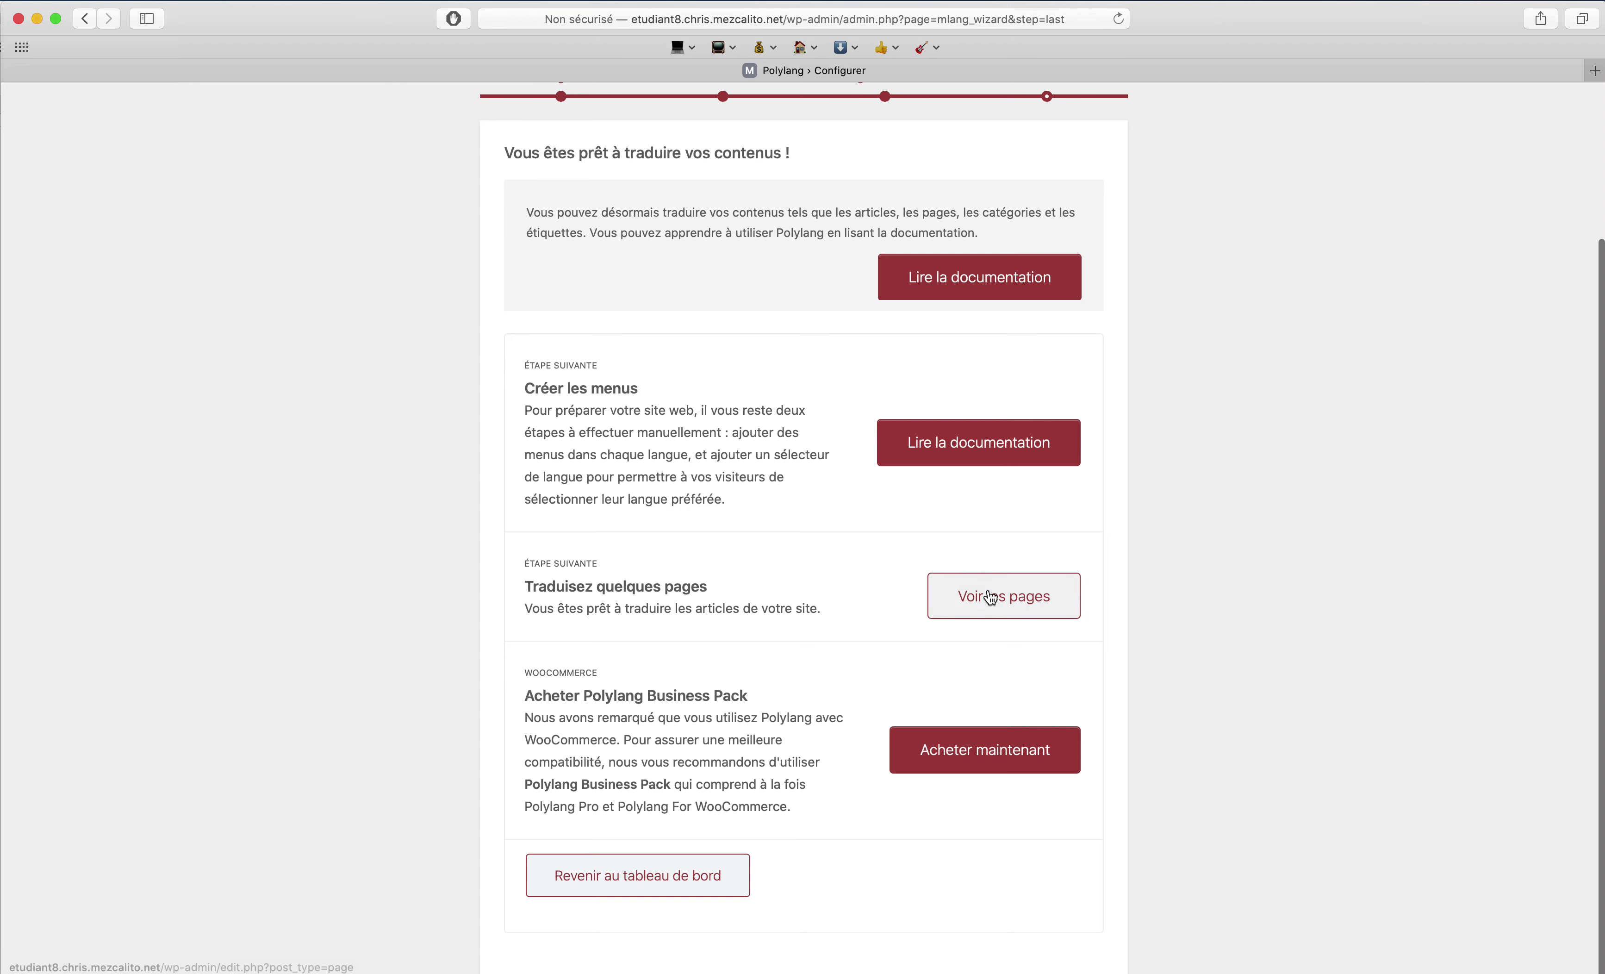
# - Return from the Polylang setup wizard to the dashboard and examine the language column in the full lists of articles and pages
pyautogui.click(666, 872)
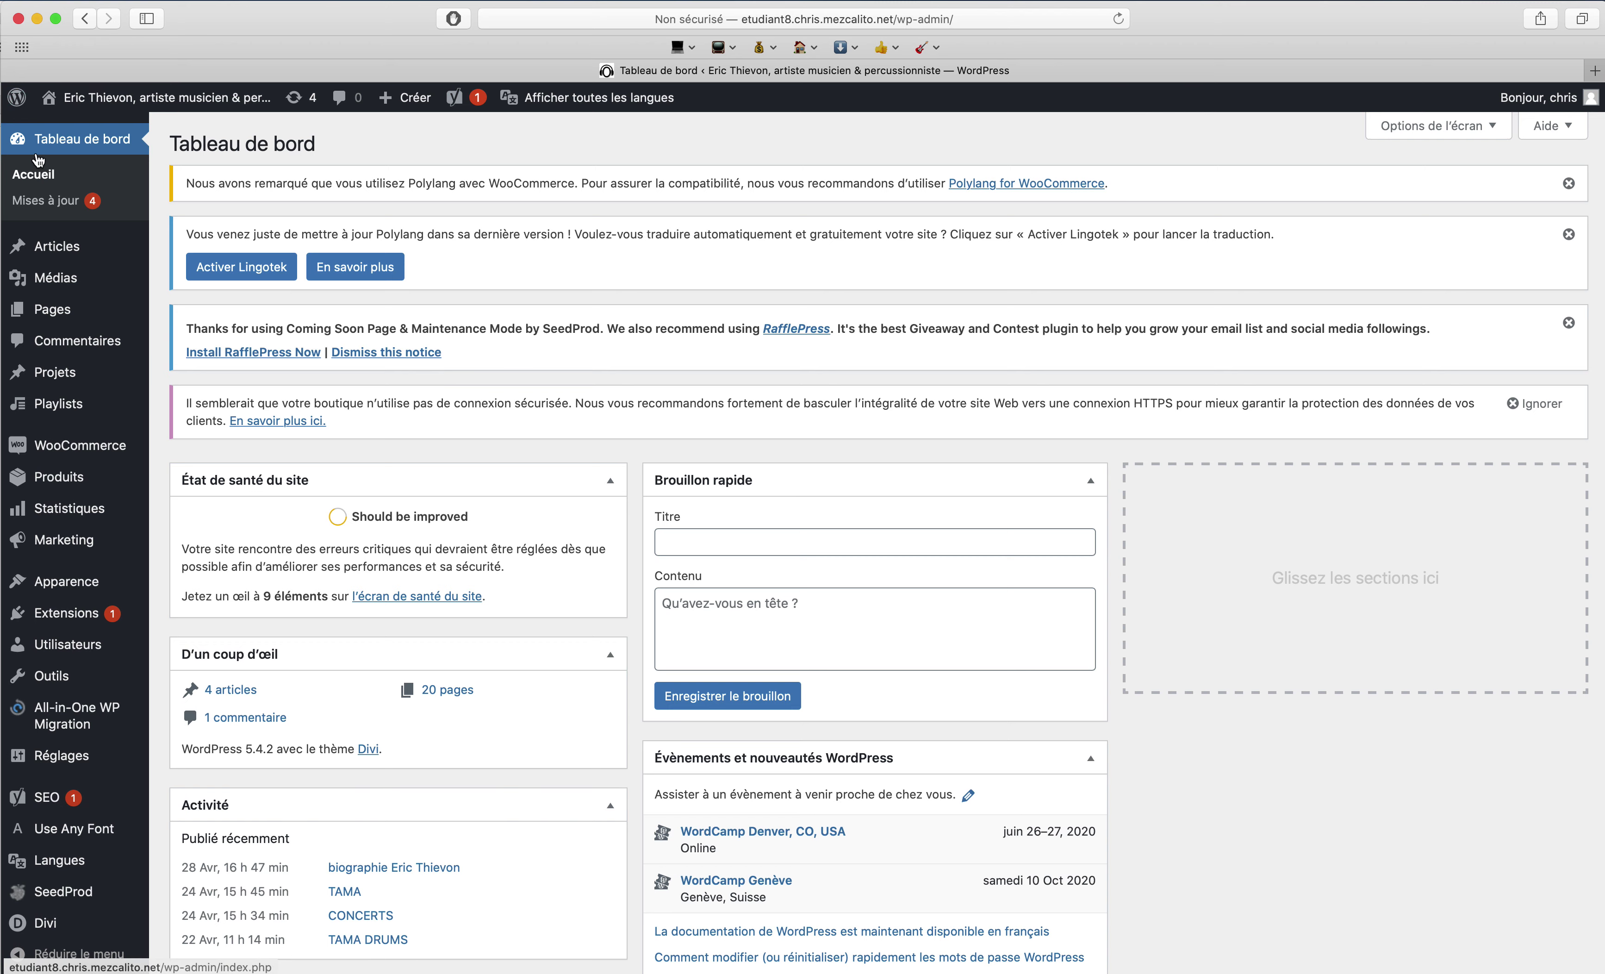
pyautogui.moveTo(66, 249)
pyautogui.click(209, 258)
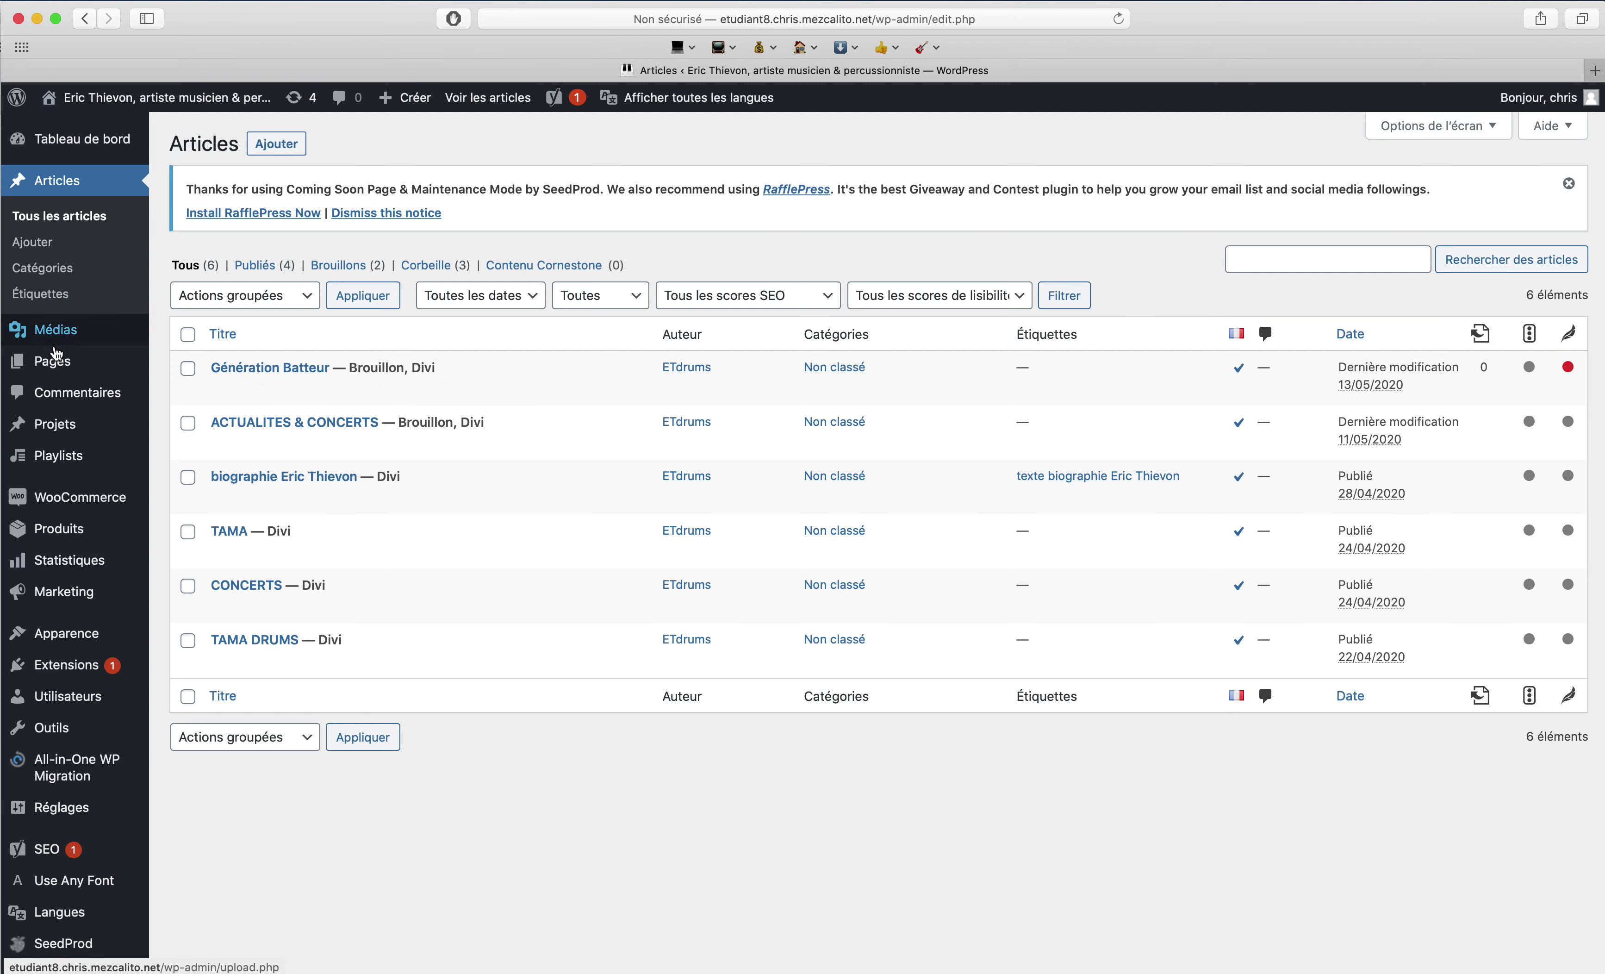
pyautogui.moveTo(92, 368)
pyautogui.click(223, 372)
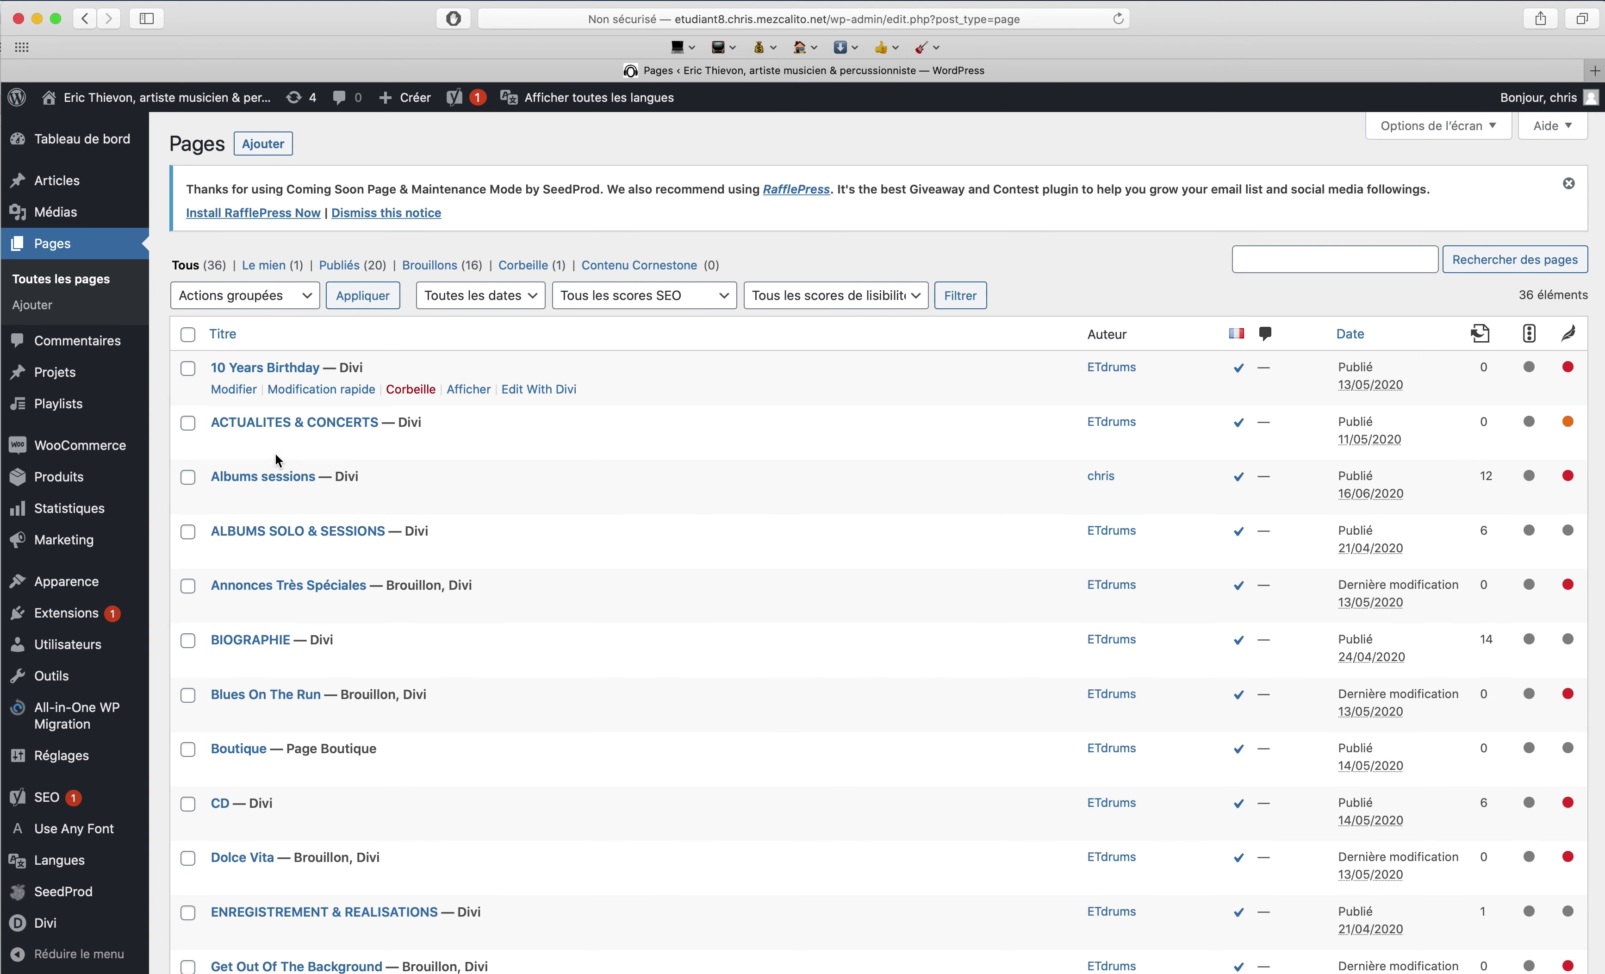
pyautogui.scroll(-5, 376, 629)
pyautogui.scroll(5, 376, 629)
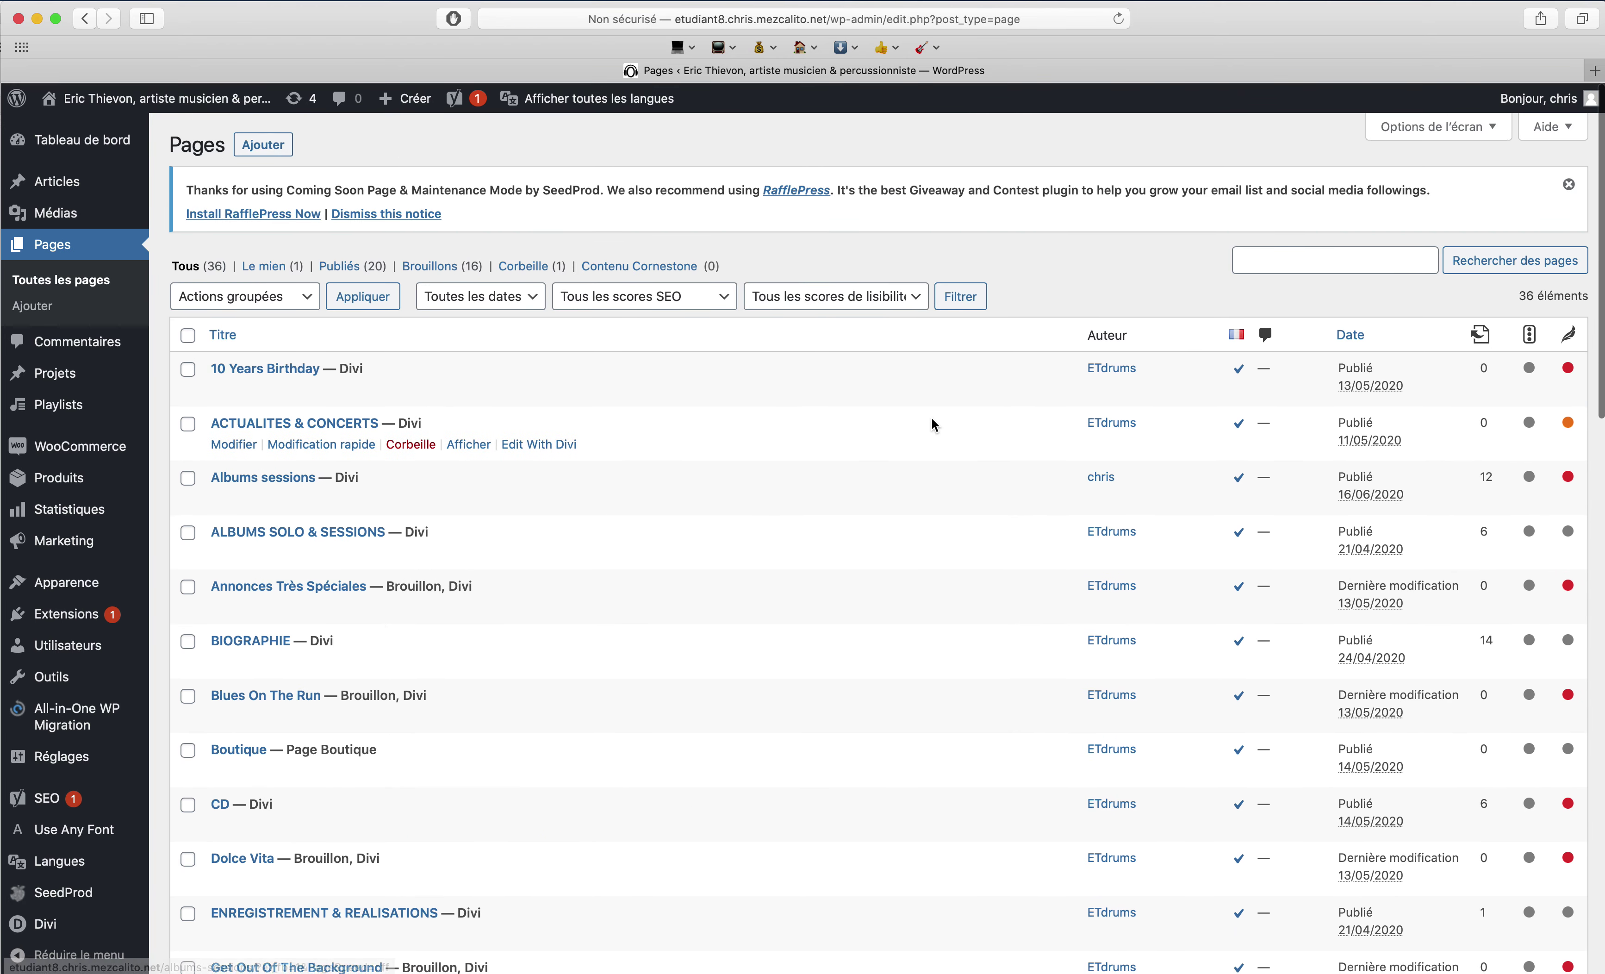
pyautogui.scroll(-3, 72, 804)
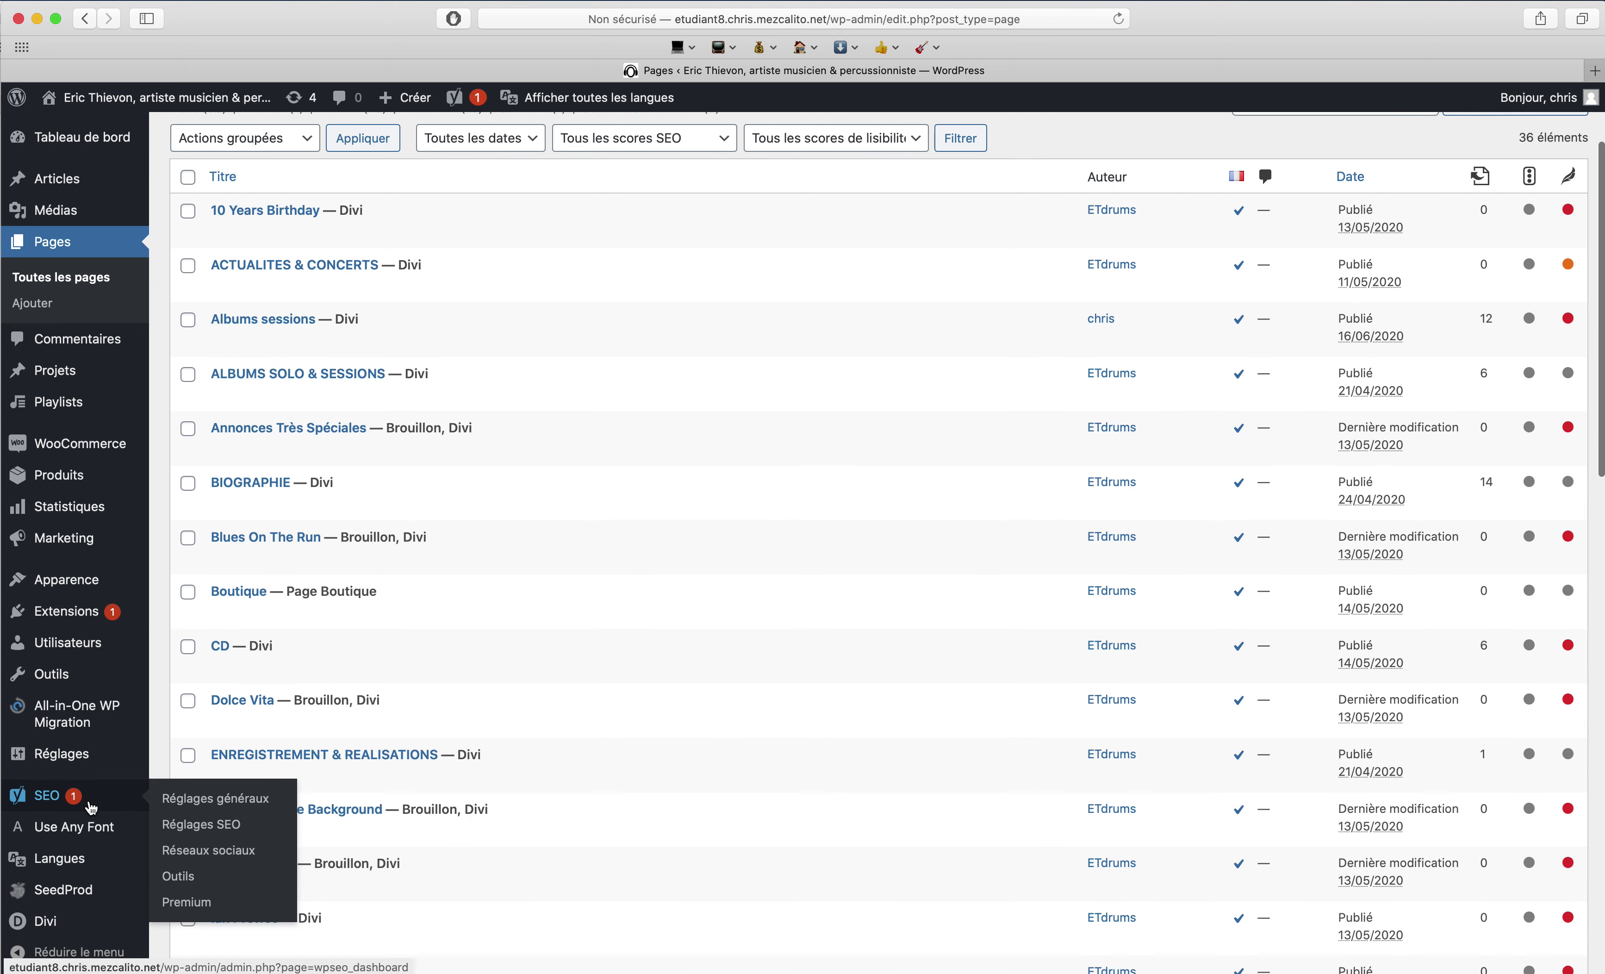
# - Add English - en_GB as a new site language in Polylang, with the United Kingdom flag and order 0
pyautogui.moveTo(64, 867)
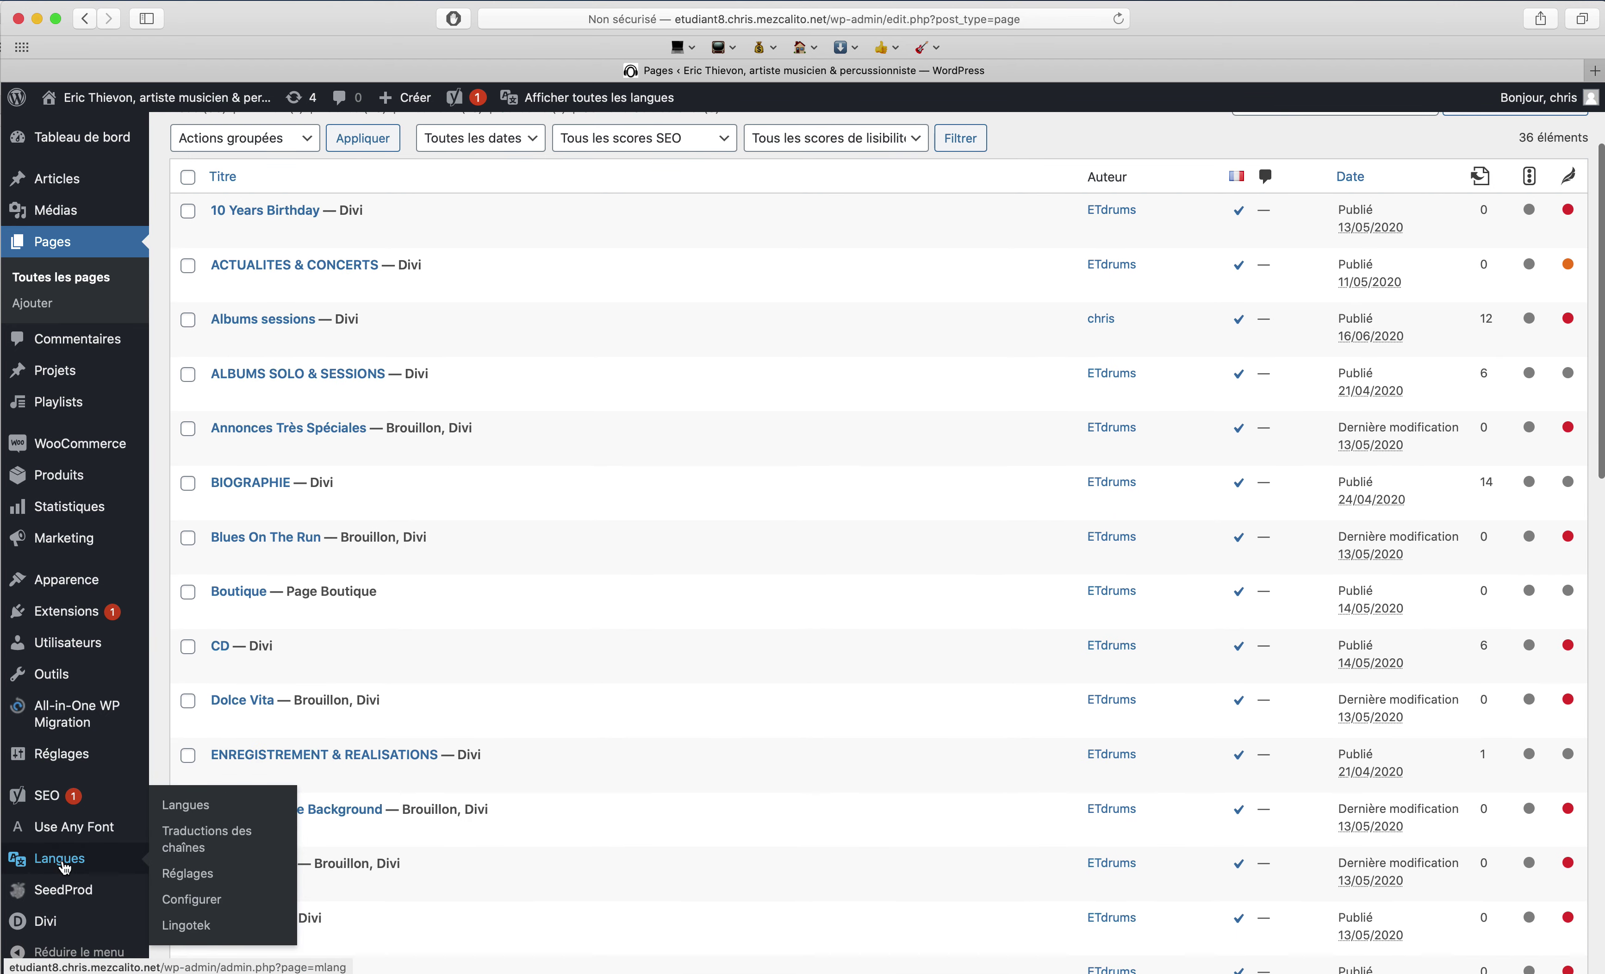
pyautogui.click(219, 806)
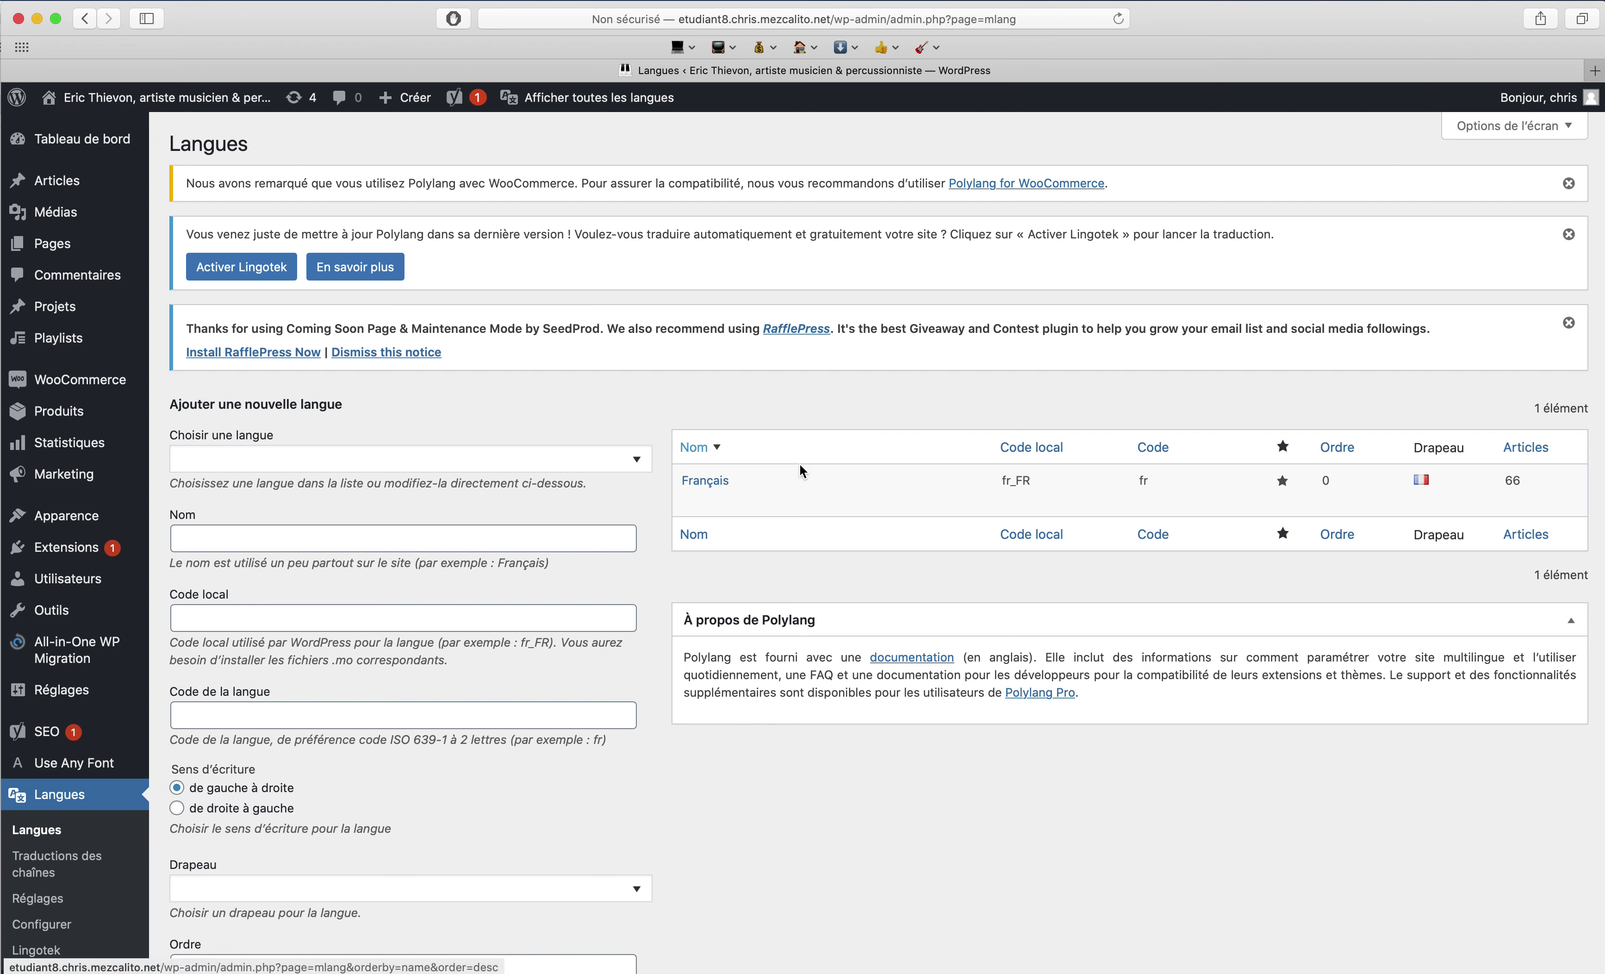
pyautogui.click(477, 461)
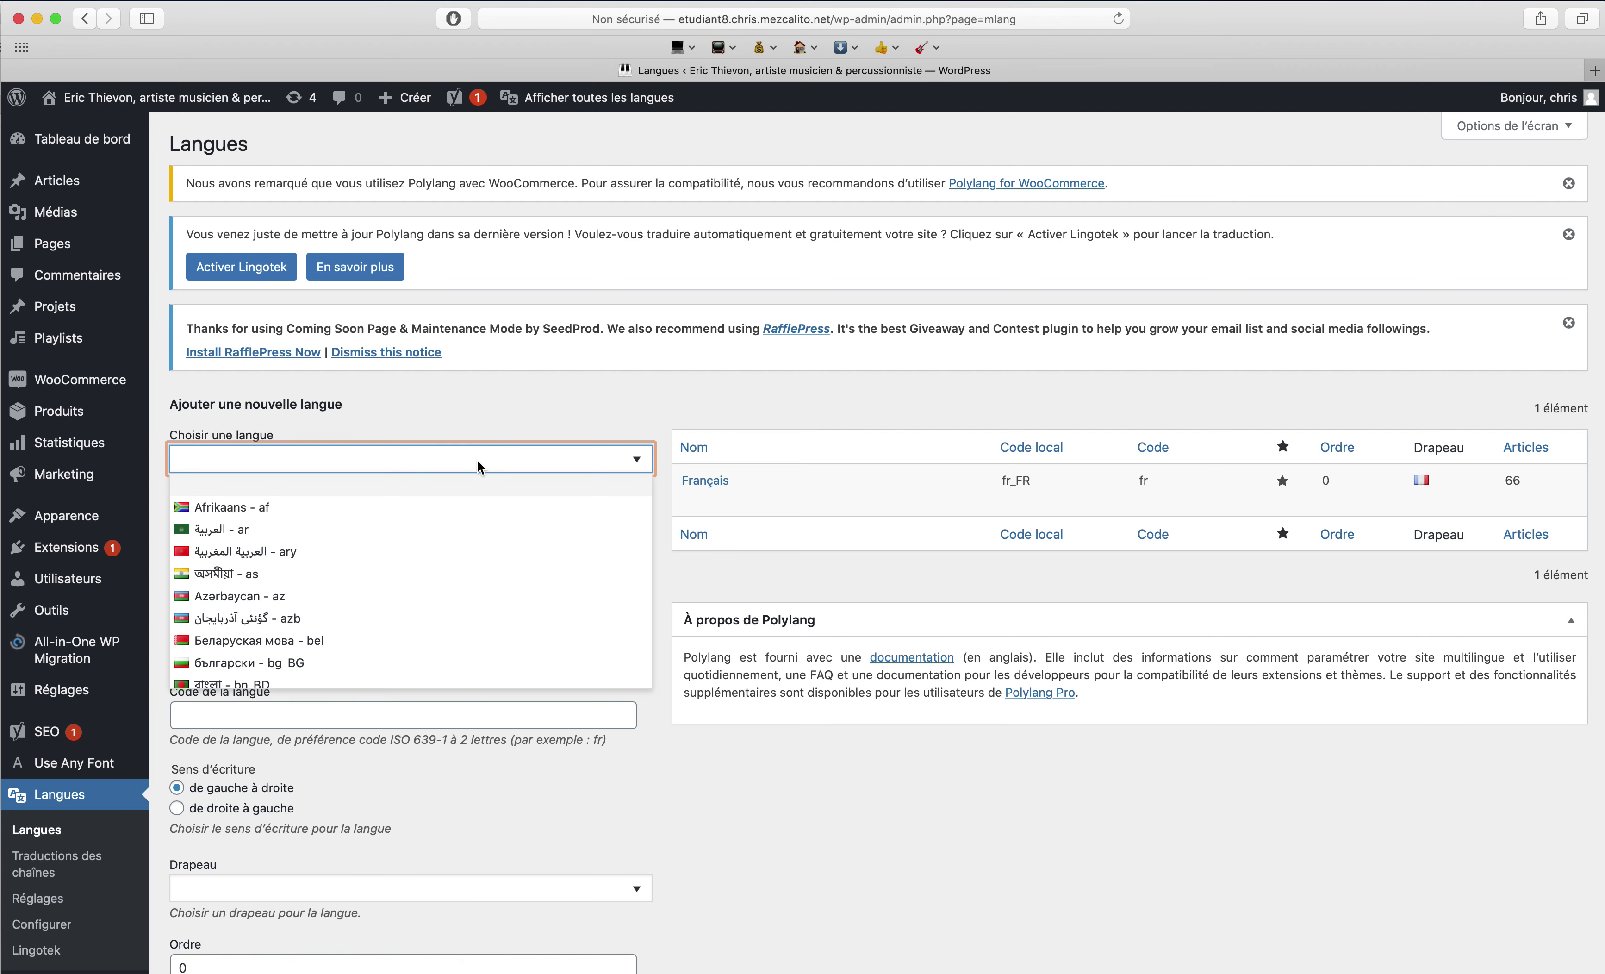
pyautogui.scroll(-5, 323, 642)
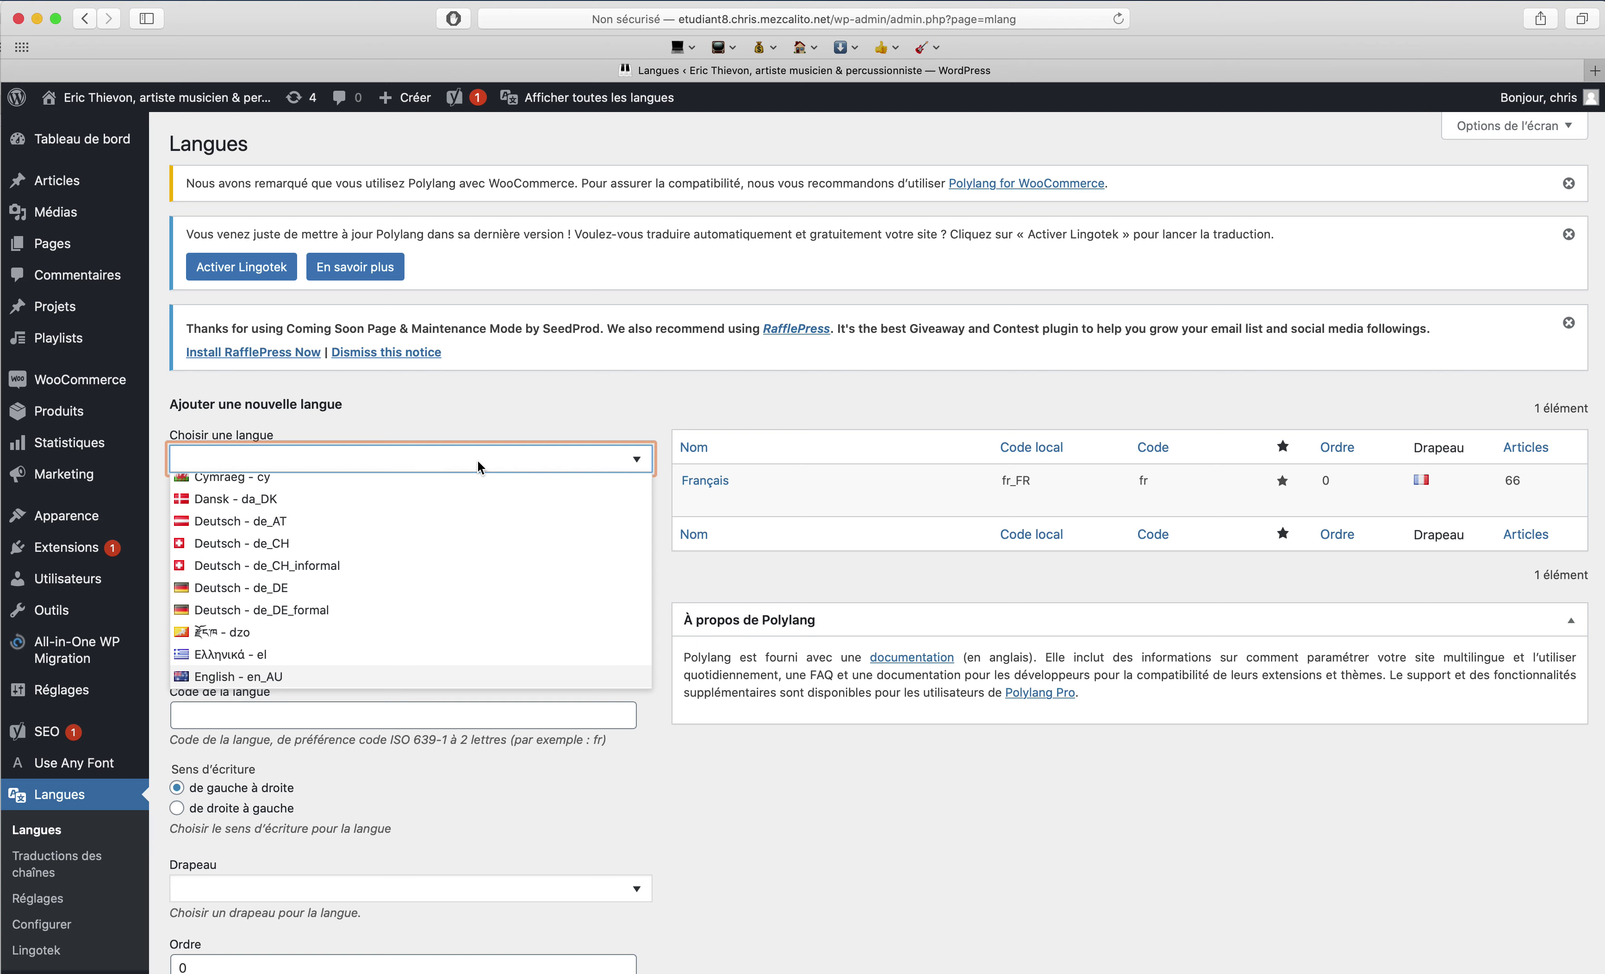
pyautogui.scroll(-3, 315, 630)
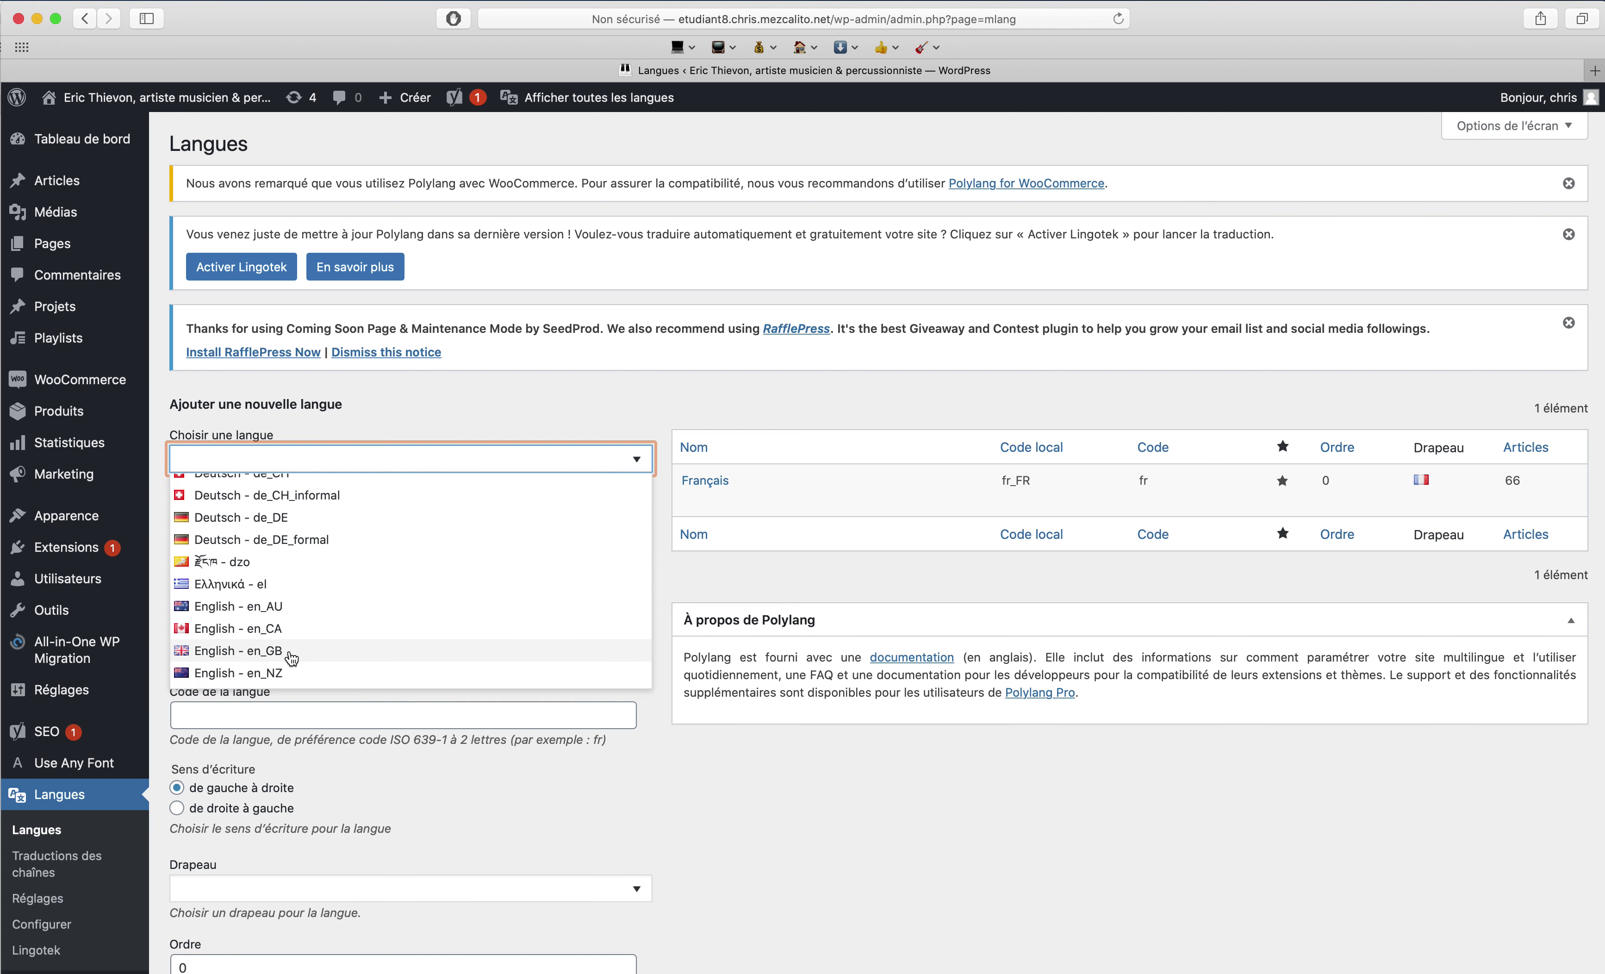
pyautogui.click(289, 652)
pyautogui.scroll(-3, 342, 820)
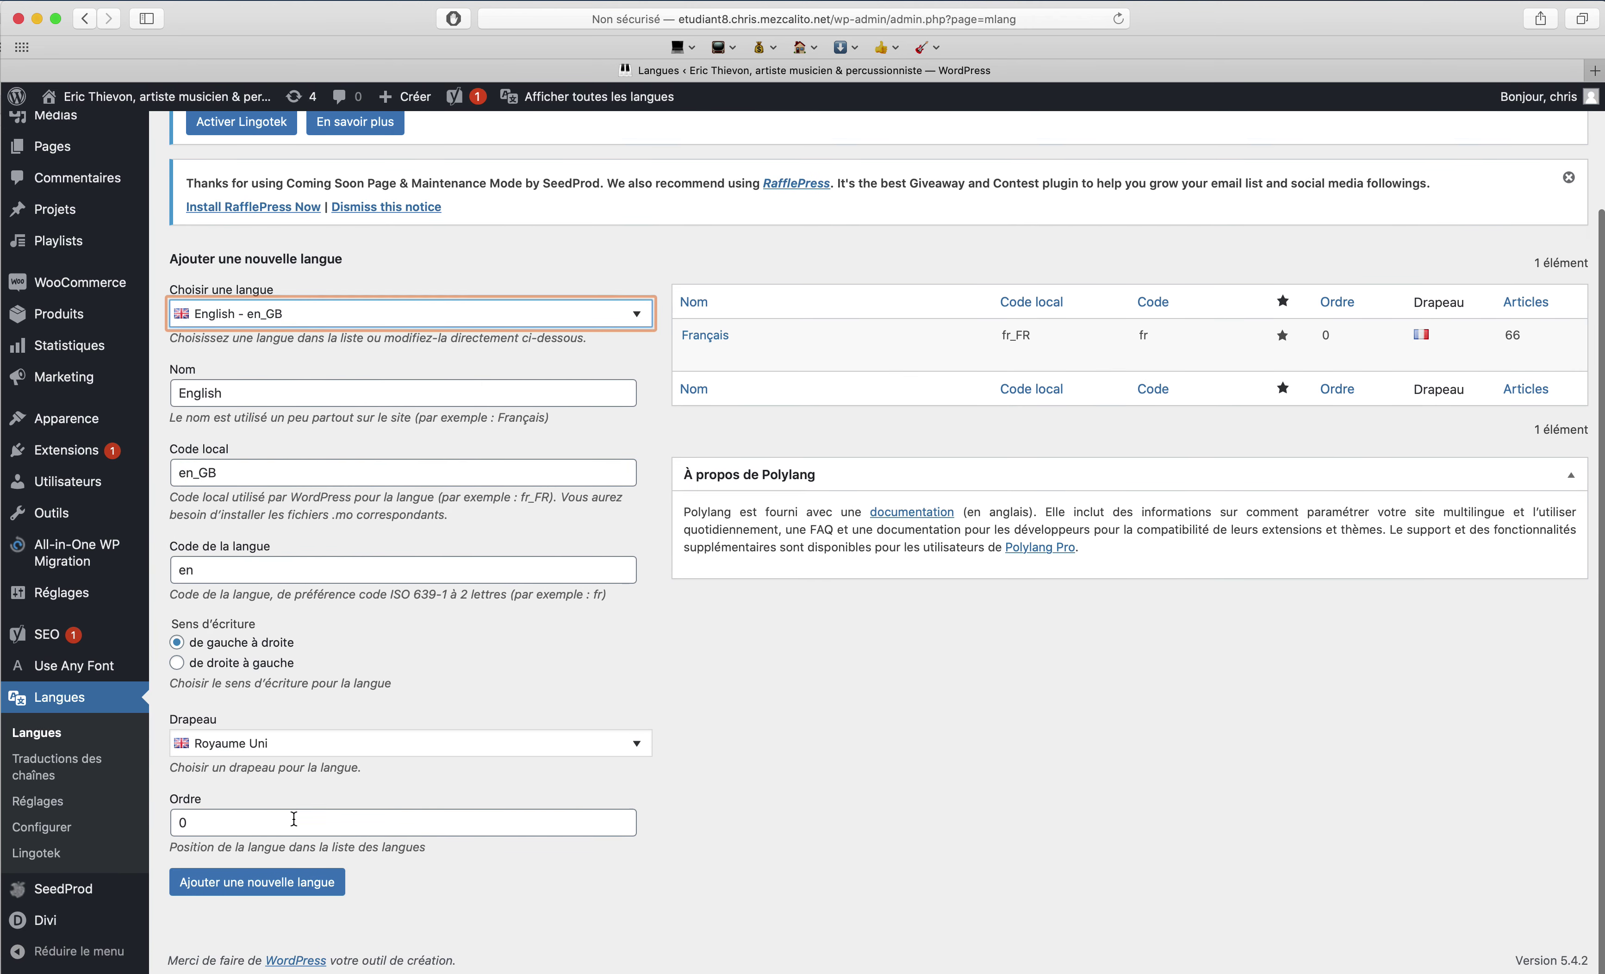
pyautogui.click(245, 883)
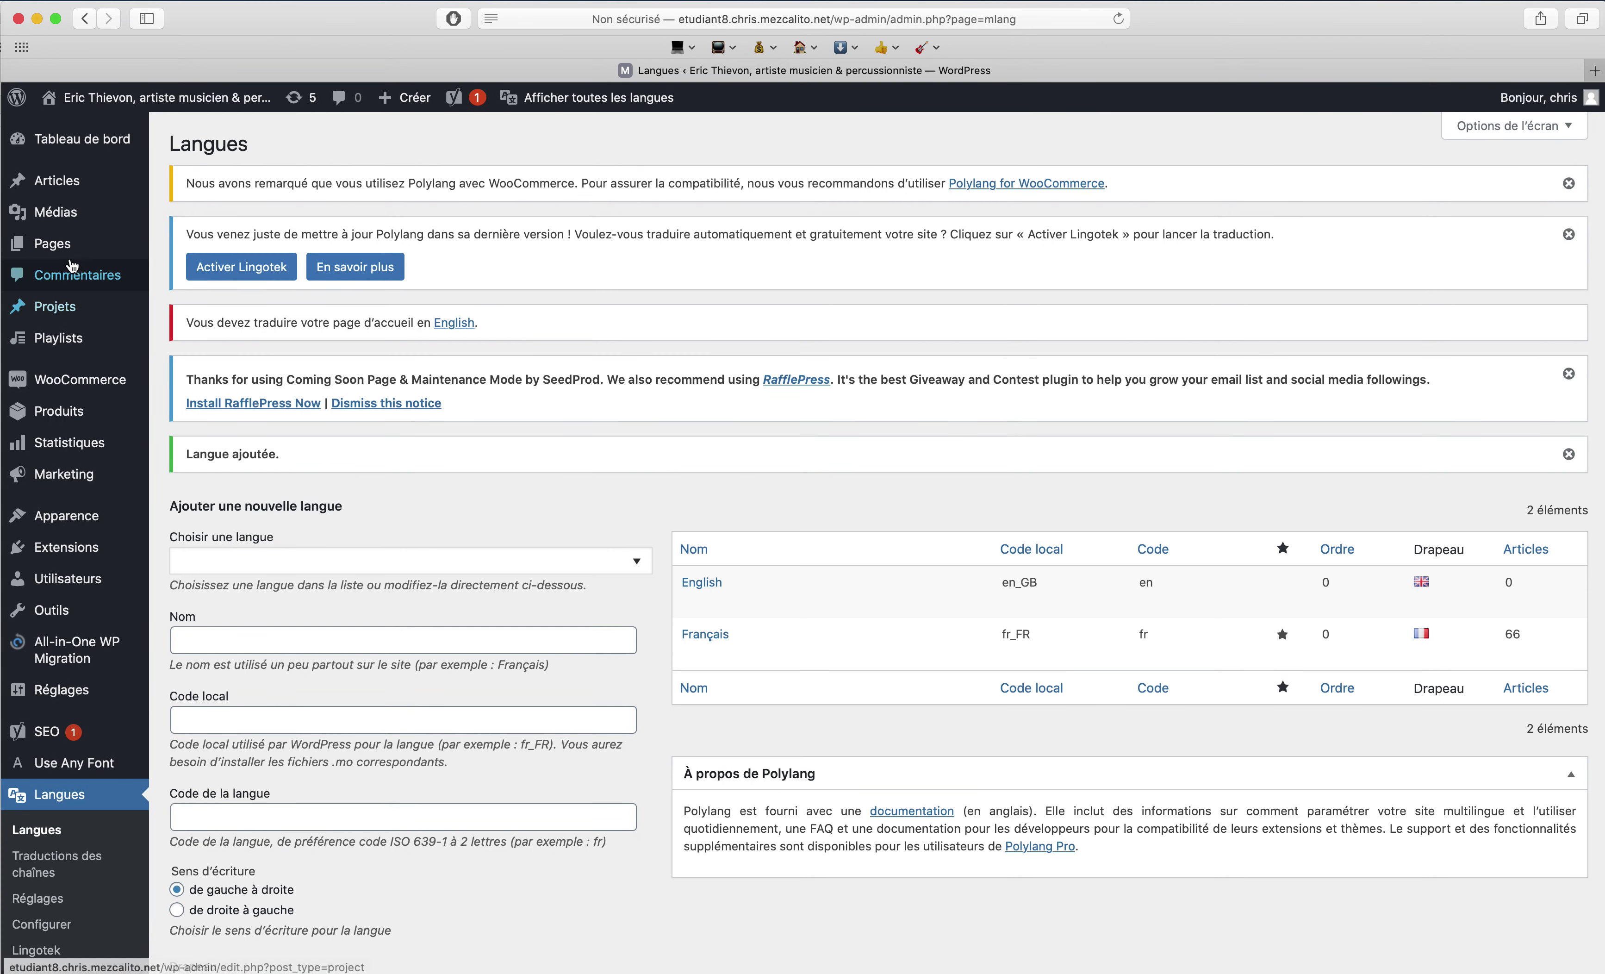
# - Examine the French and English translation columns throughout the list of all pages
pyautogui.moveTo(69, 257)
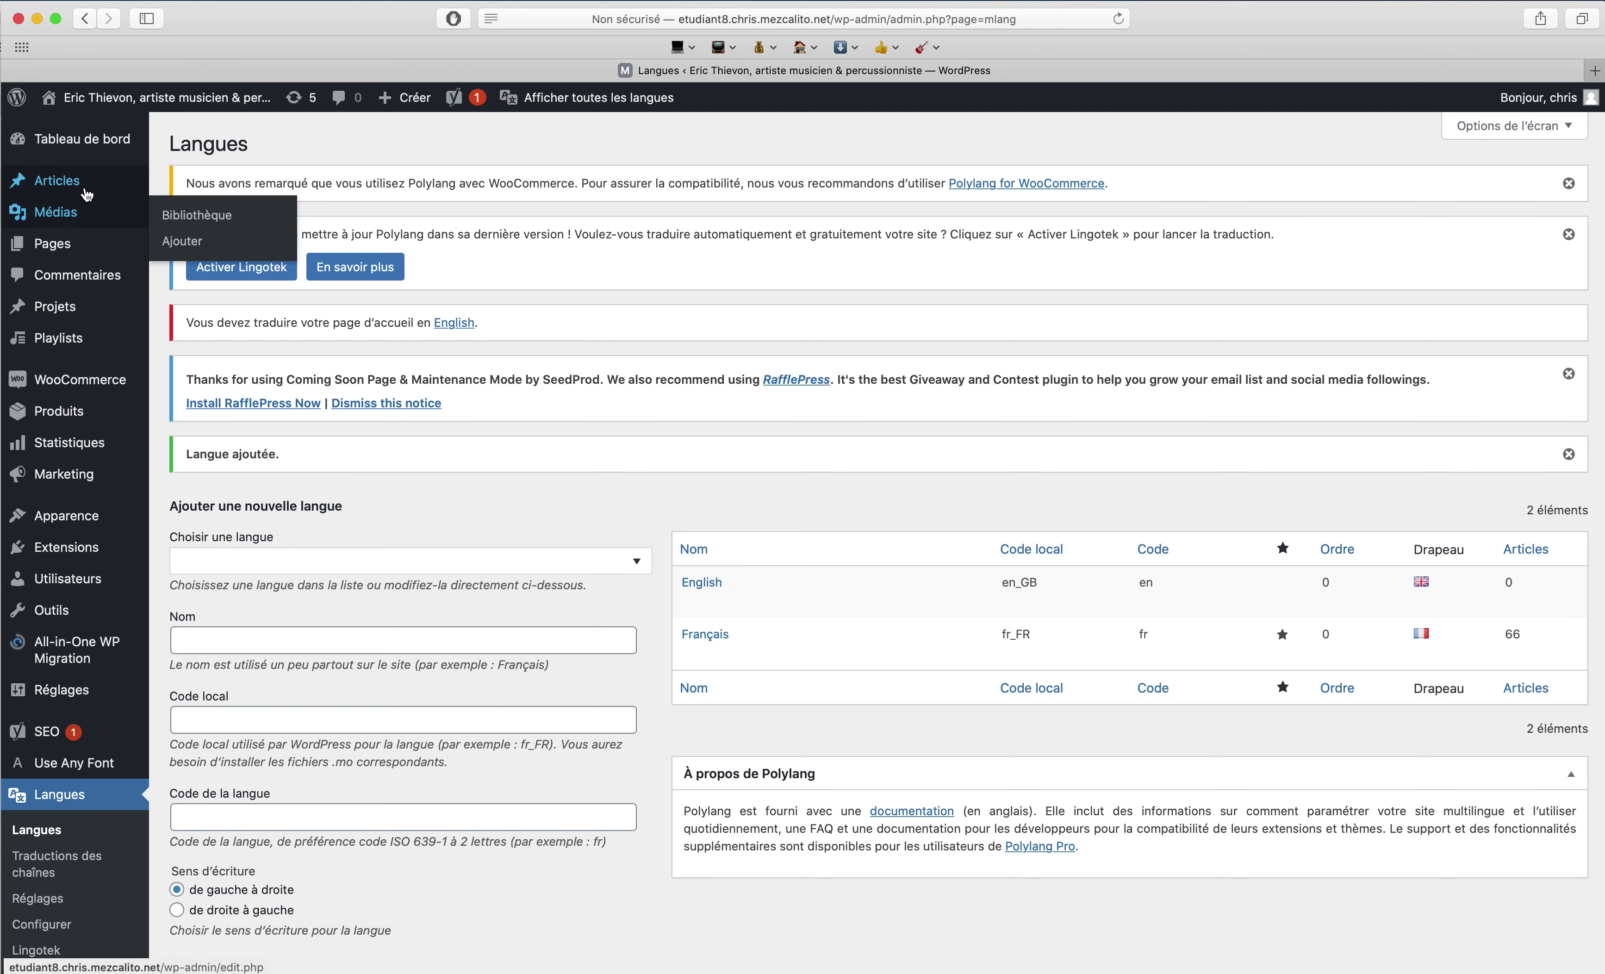
pyautogui.moveTo(87, 193)
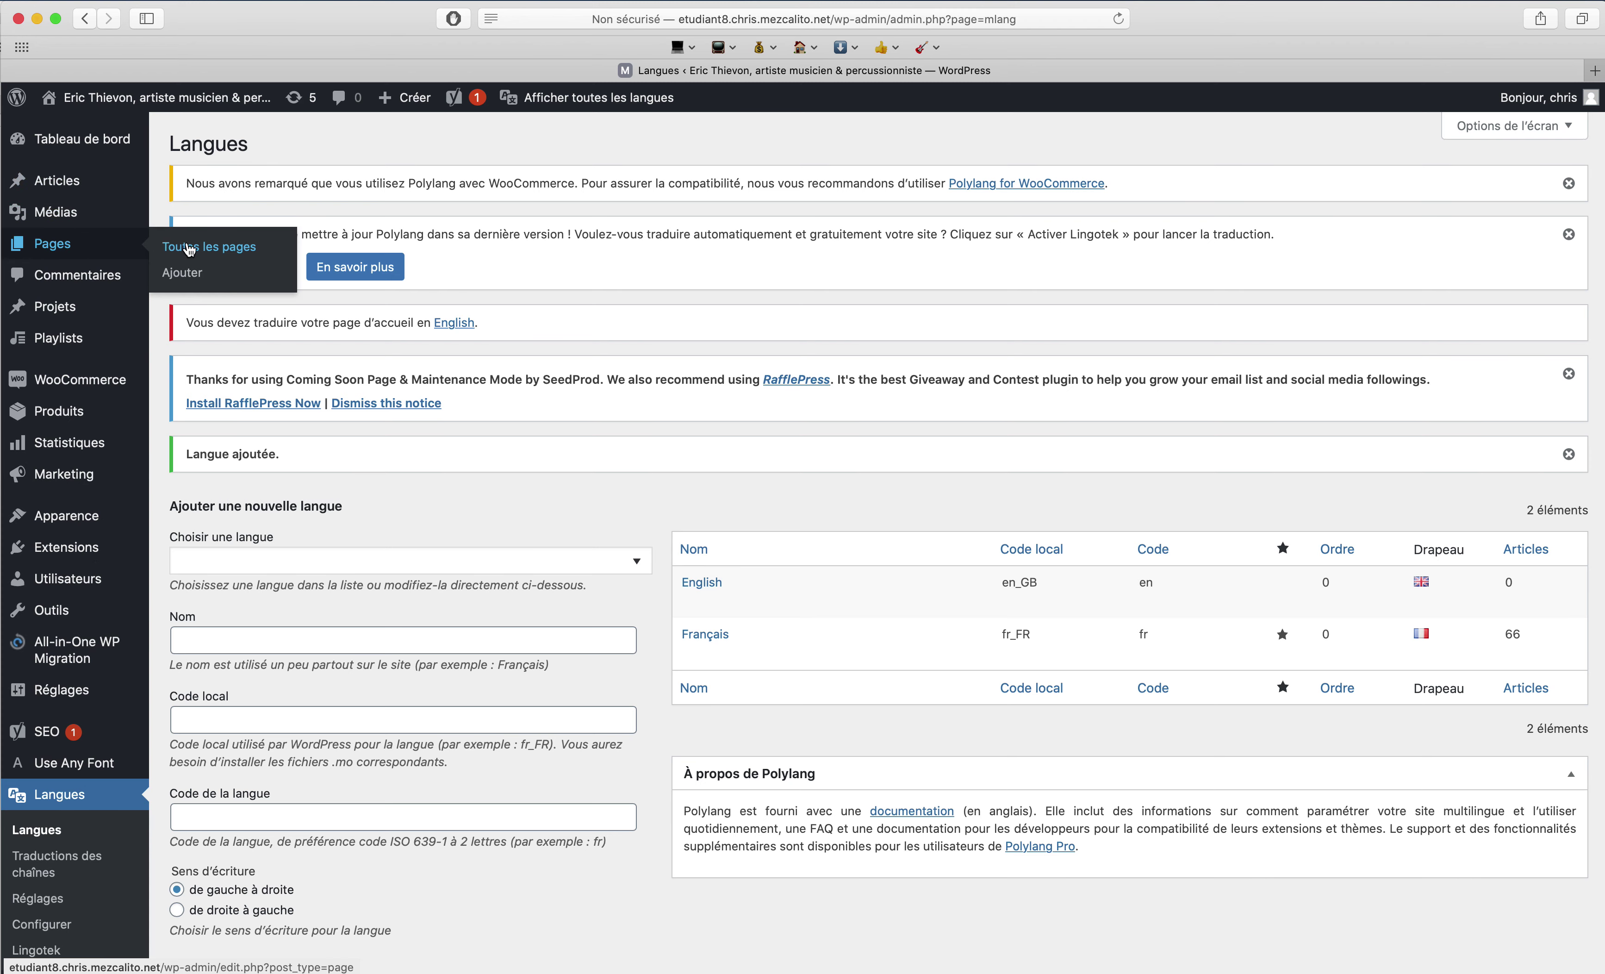
pyautogui.click(190, 249)
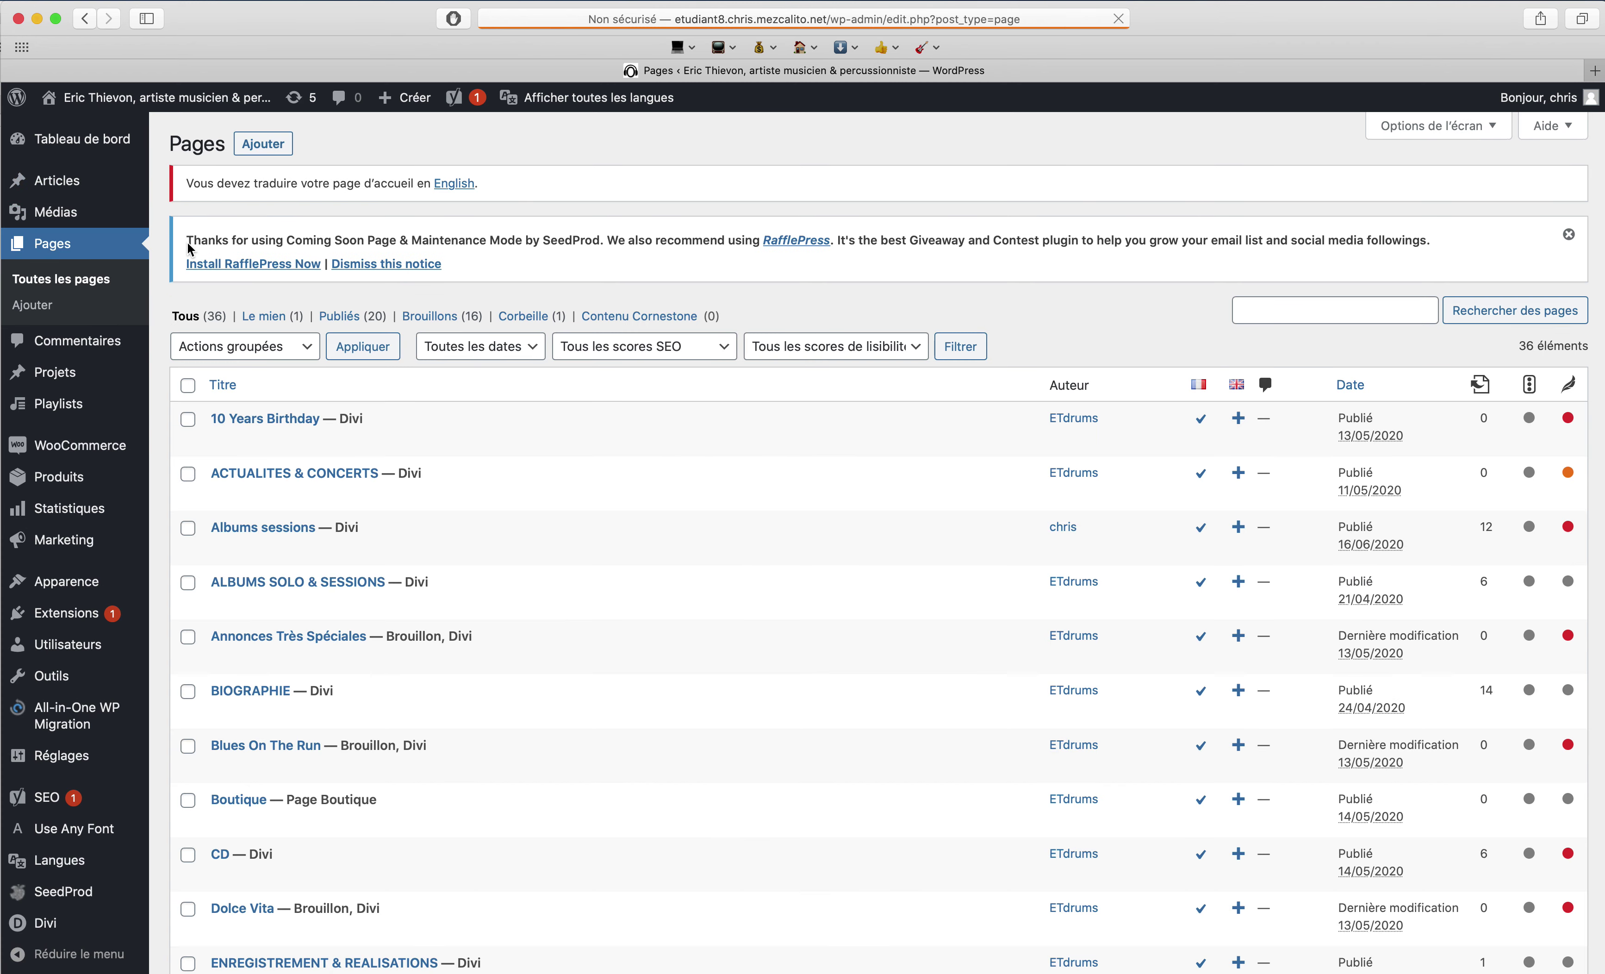
pyautogui.scroll(-2, 486, 727)
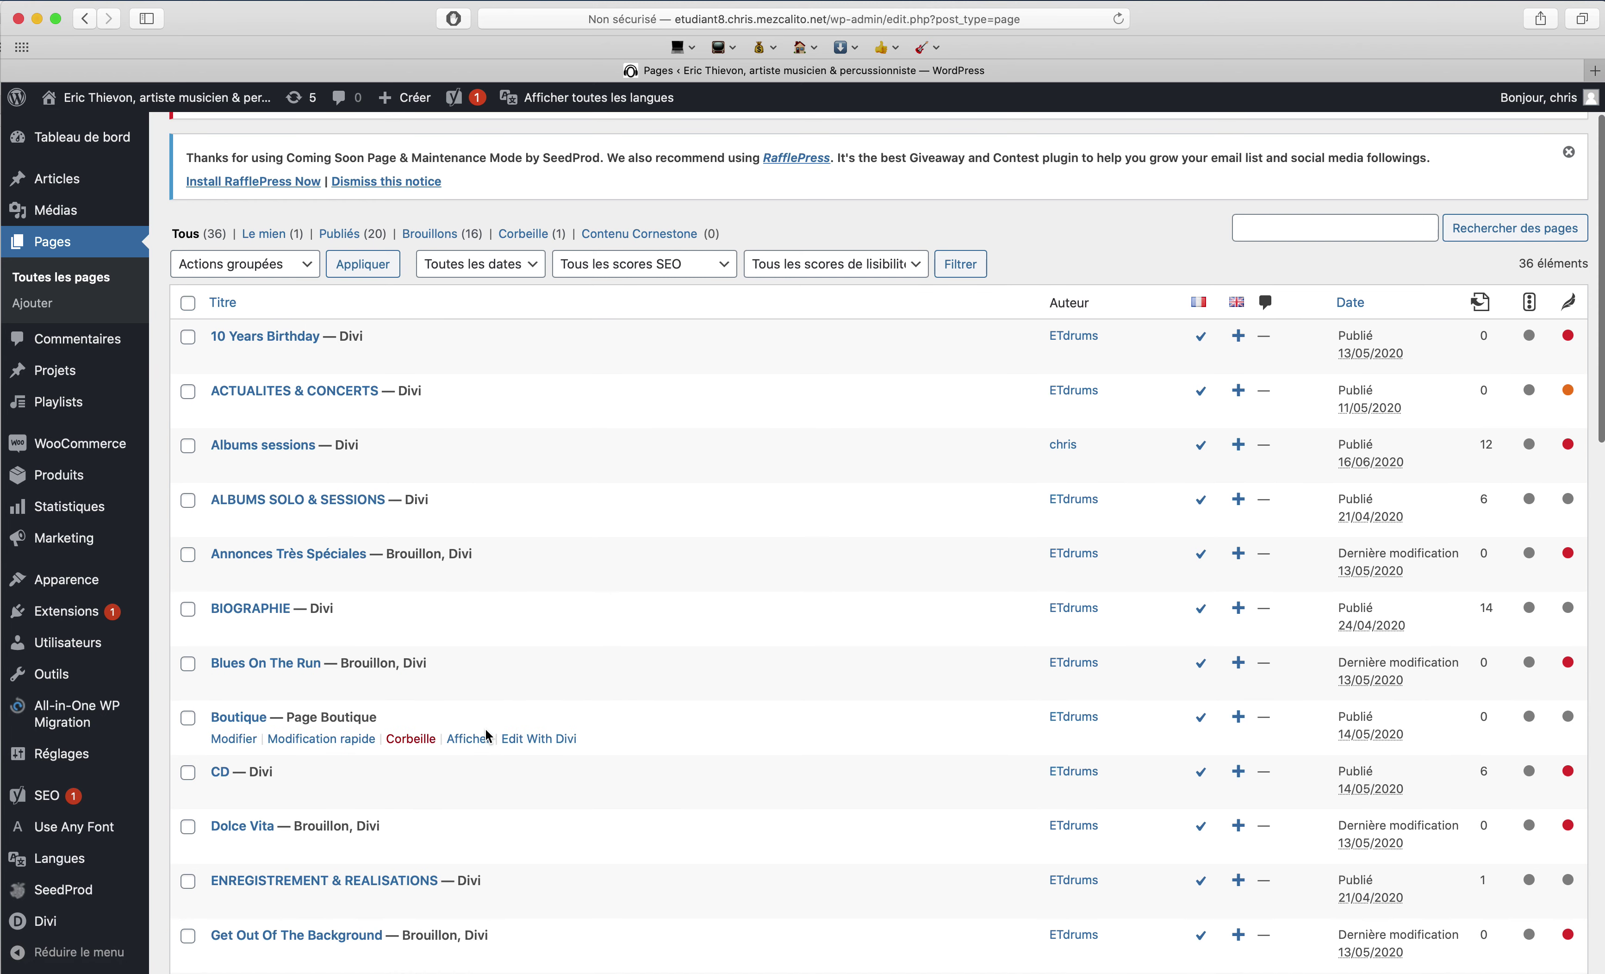
pyautogui.scroll(-7, 498, 620)
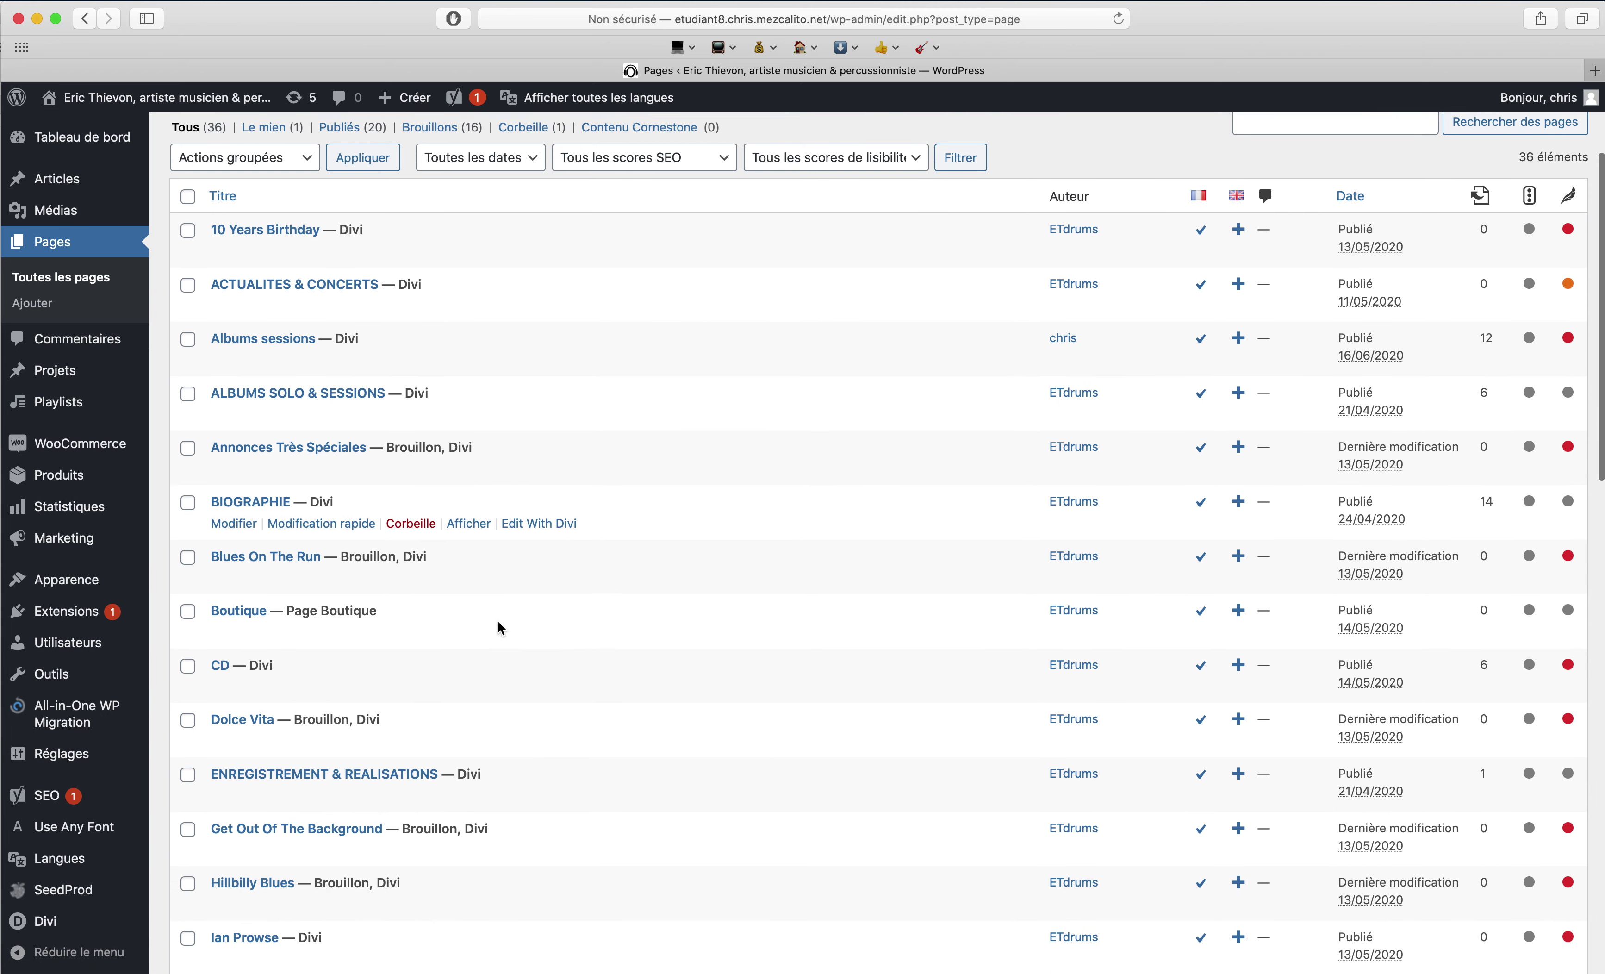
pyautogui.scroll(-11, 499, 622)
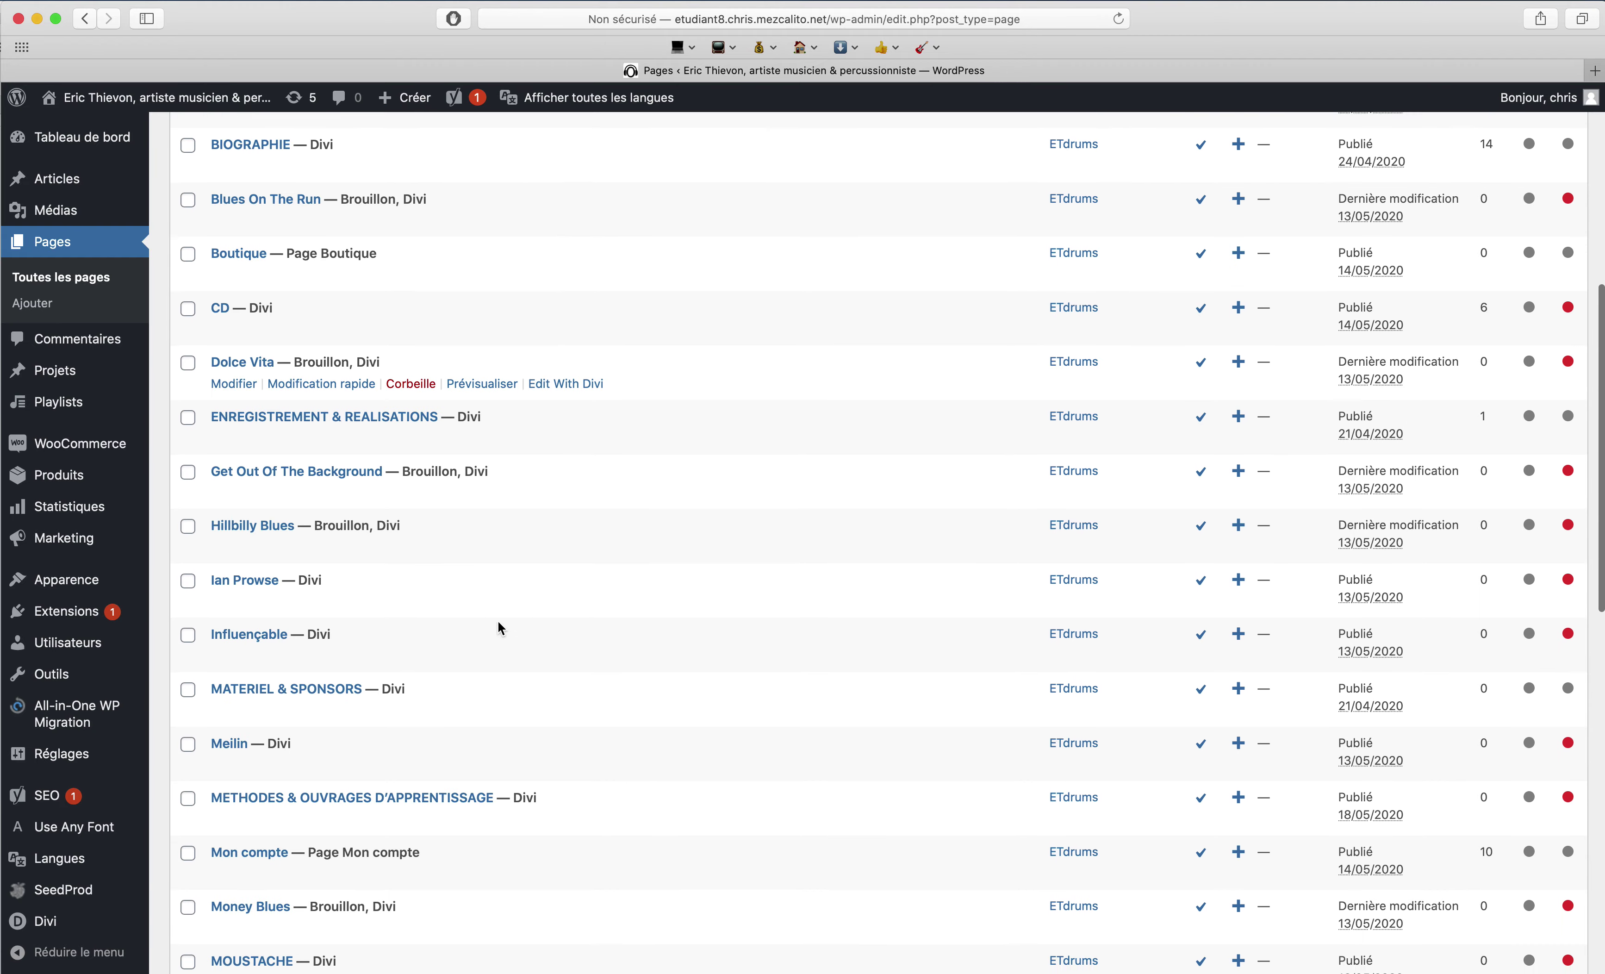
pyautogui.scroll(-6, 498, 619)
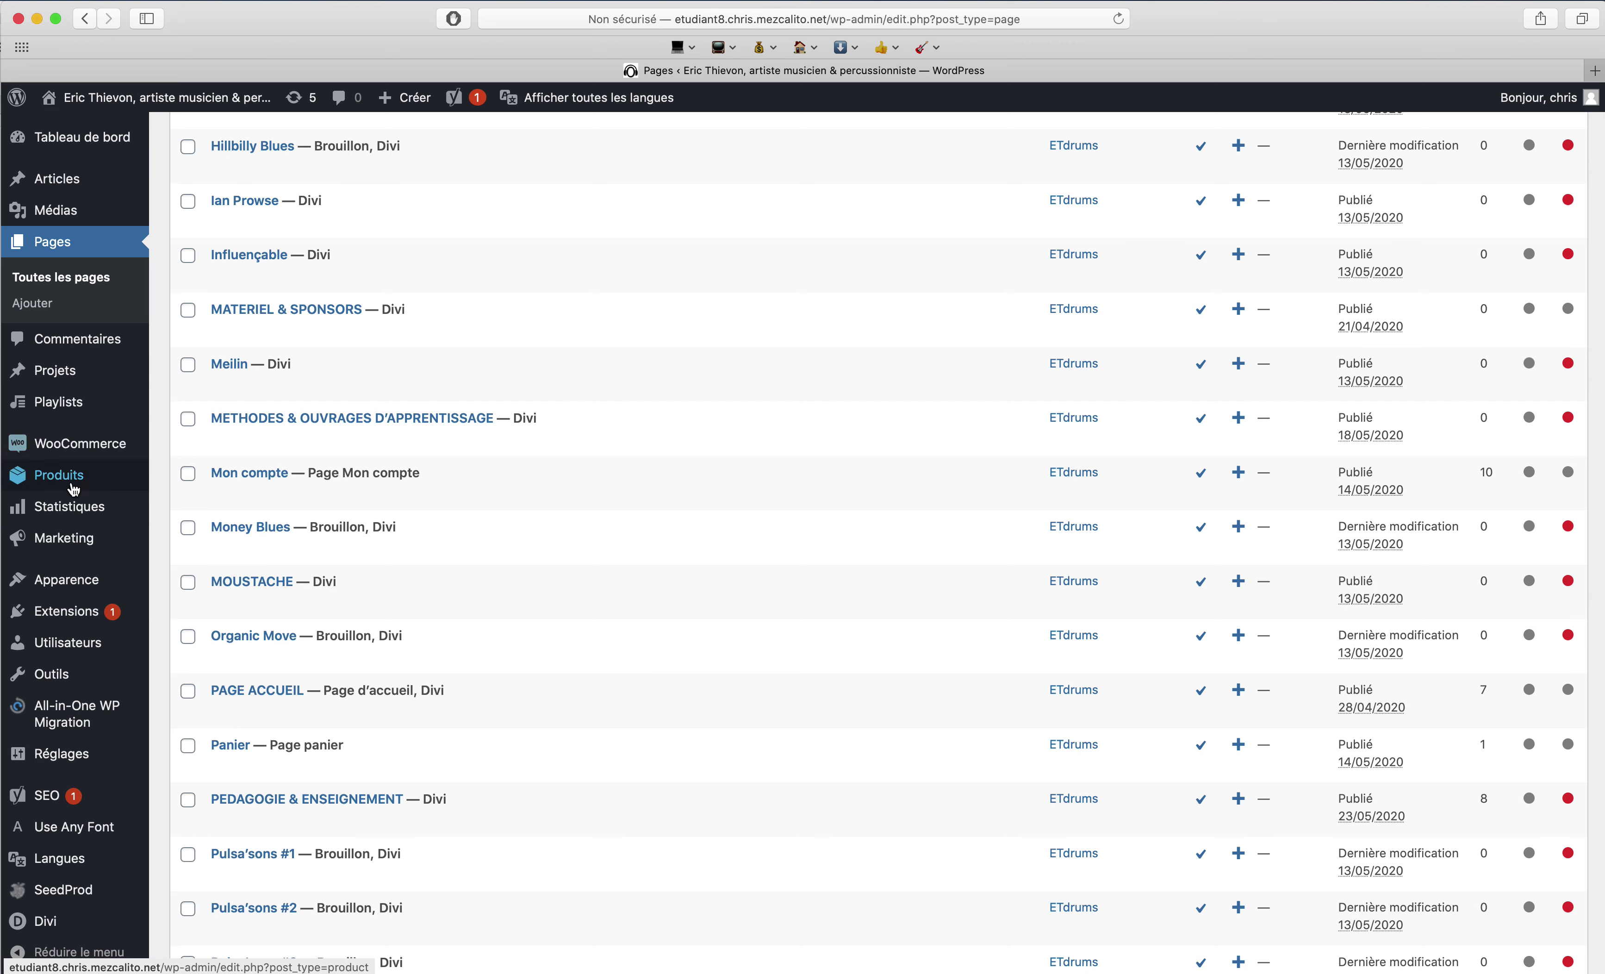
# - Open the page for adding plugins in a separate window and search for "duplicate"
pyautogui.moveTo(64, 578)
pyautogui.moveTo(76, 614)
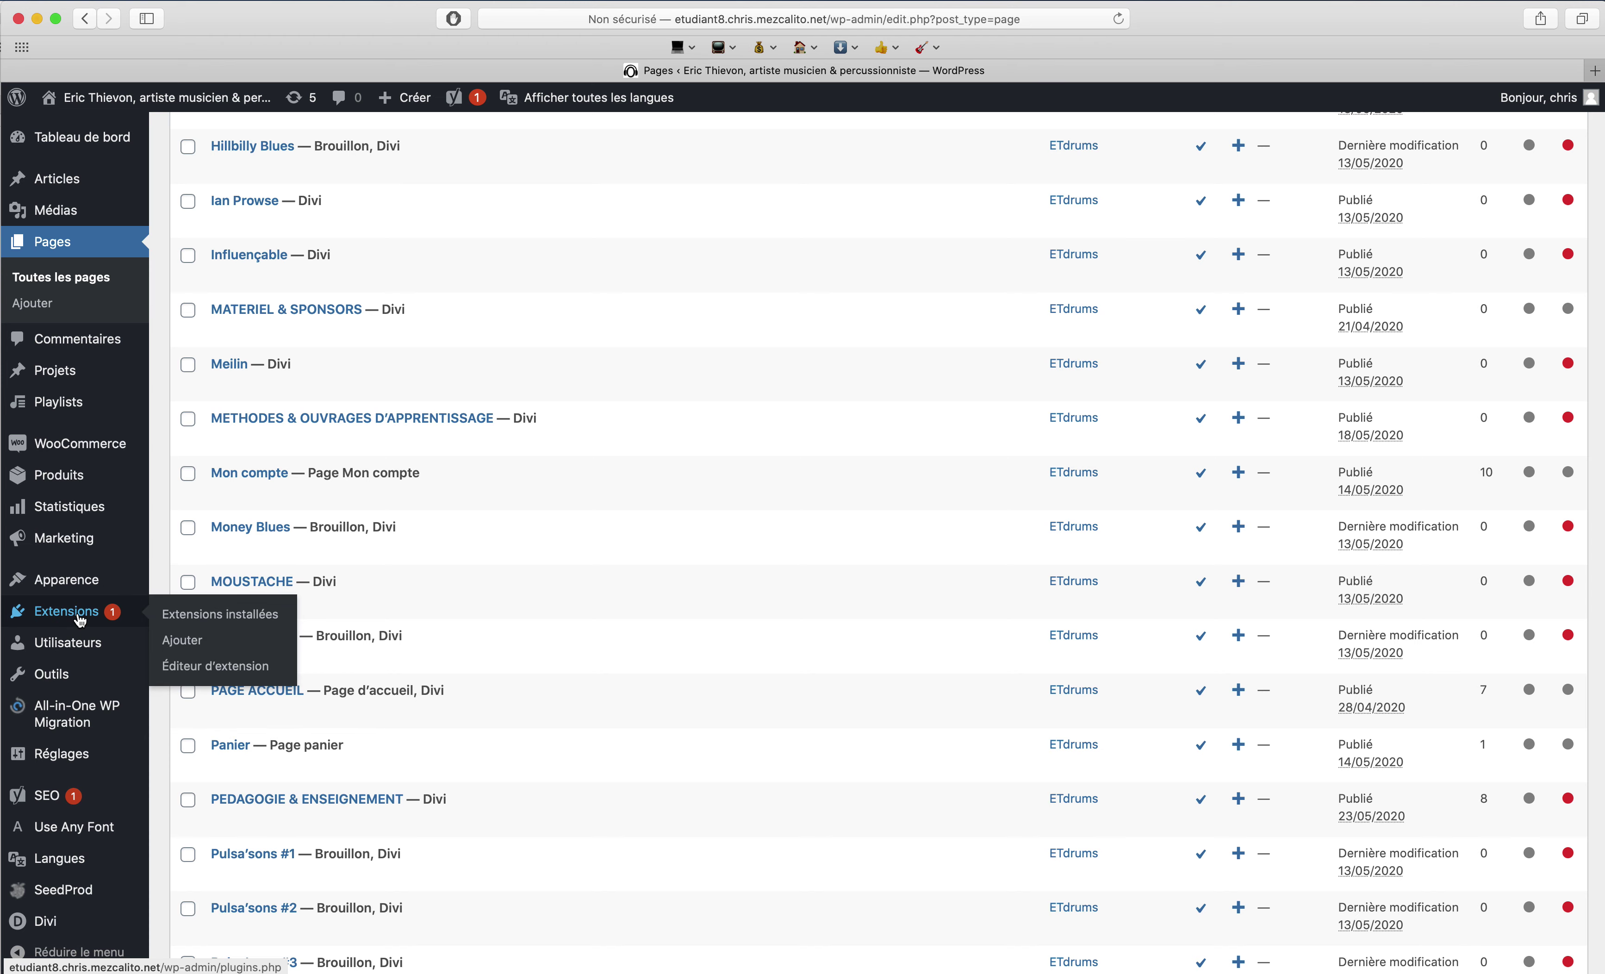
pyautogui.rightClick(212, 651)
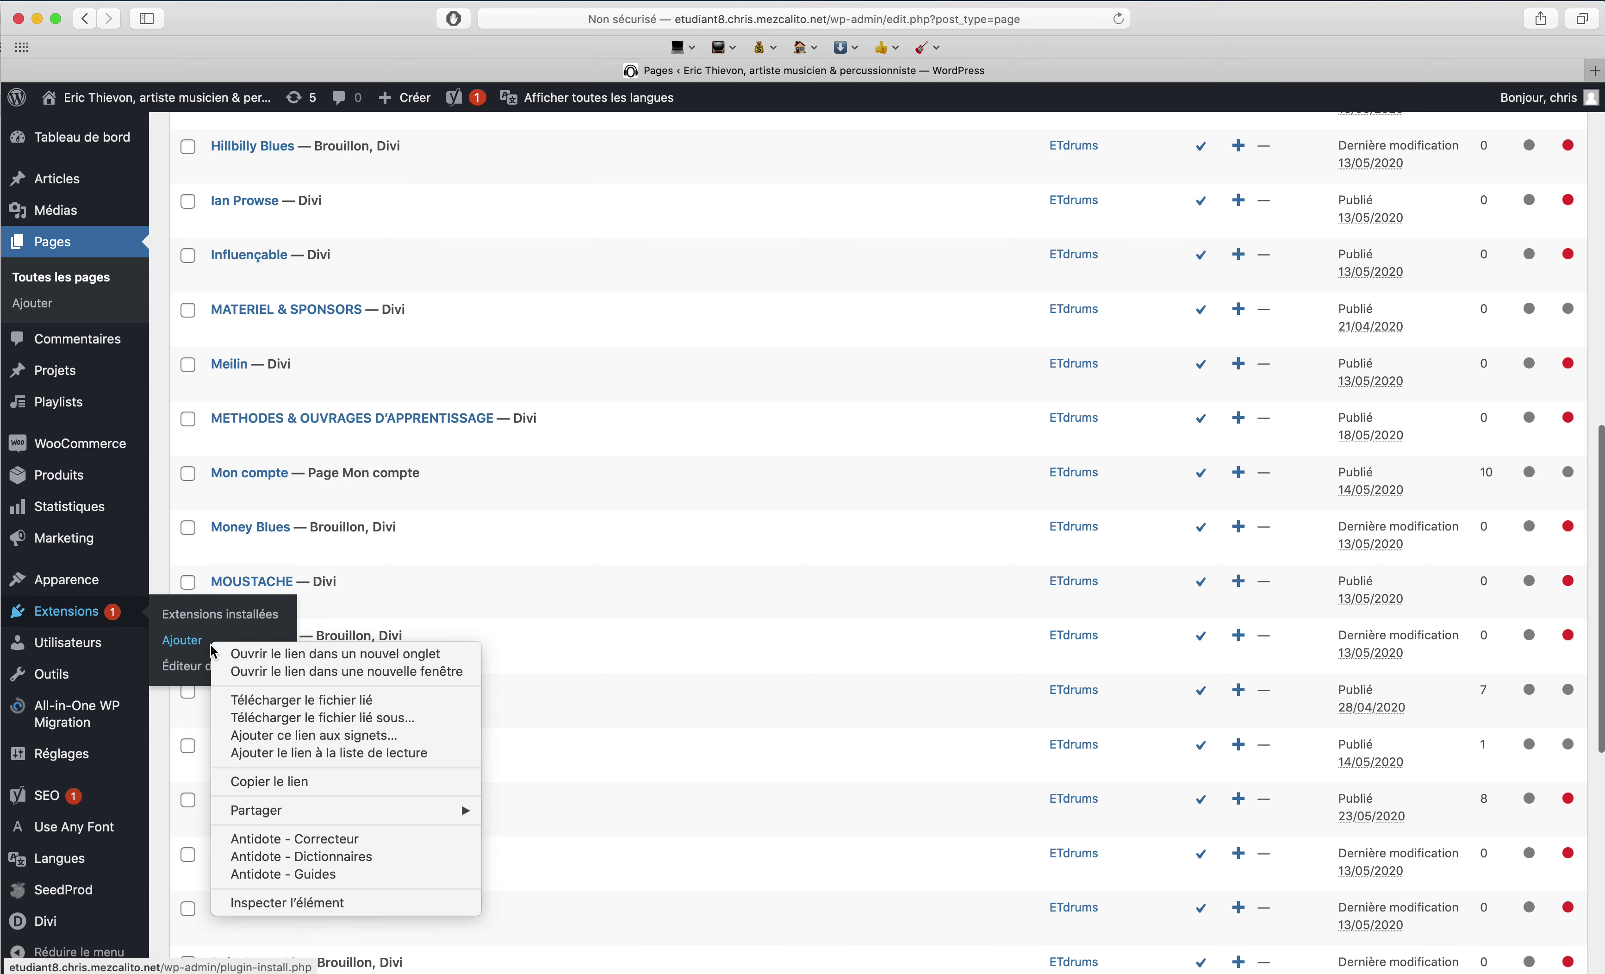
pyautogui.click(260, 669)
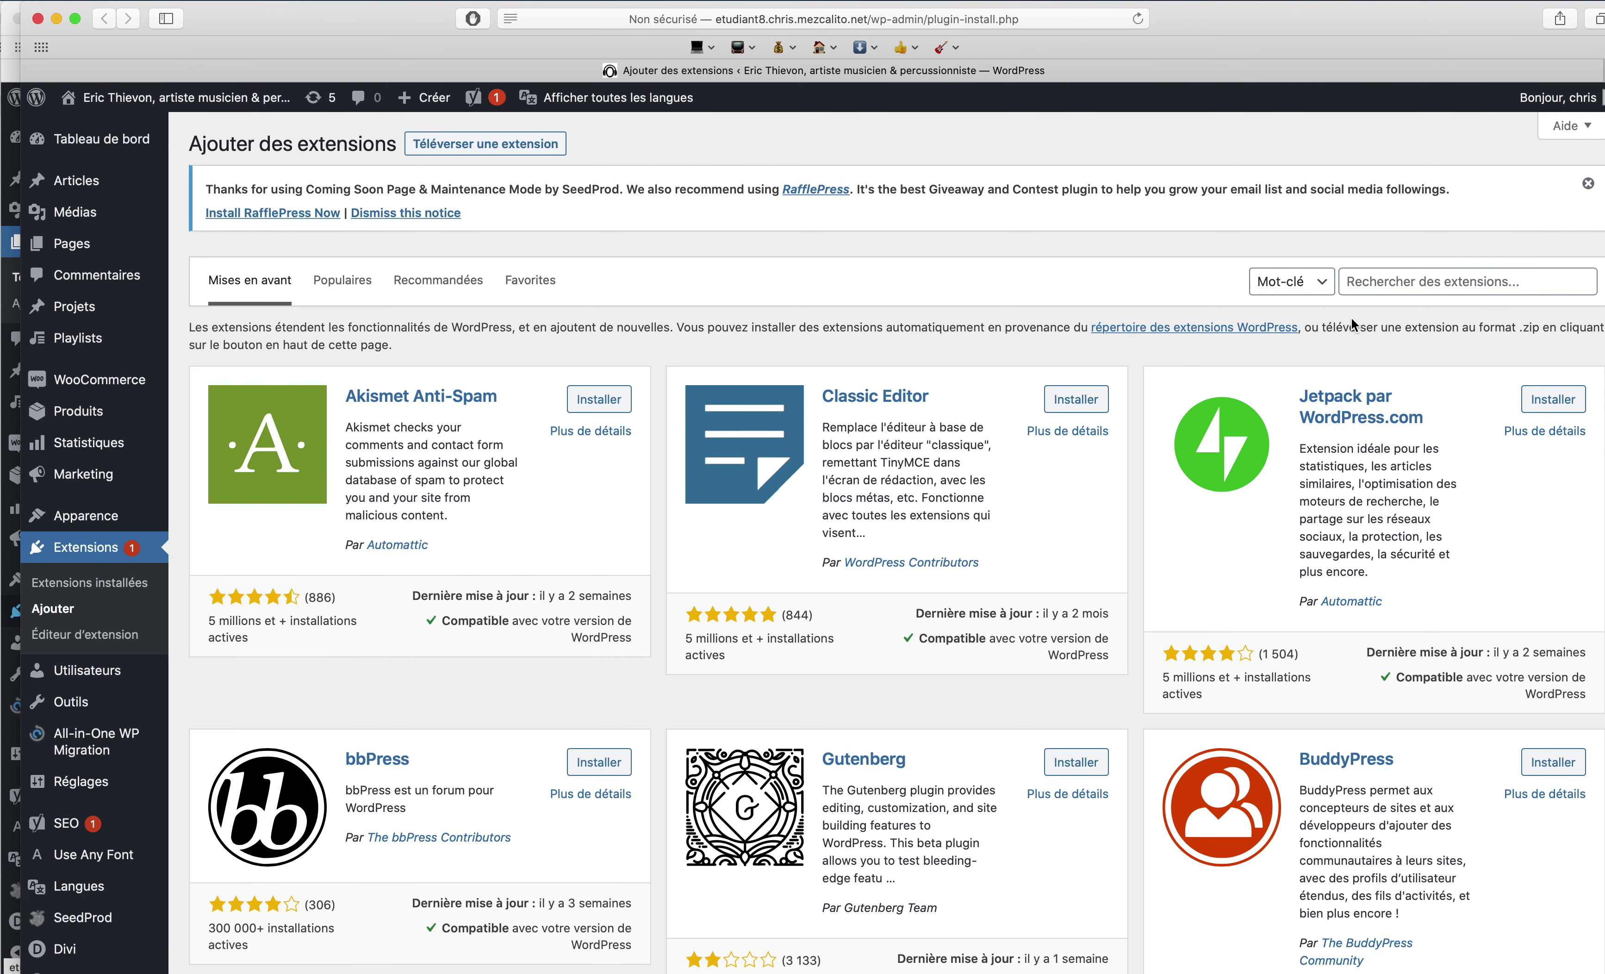
pyautogui.click(1378, 269)
pyautogui.write('duplicate')
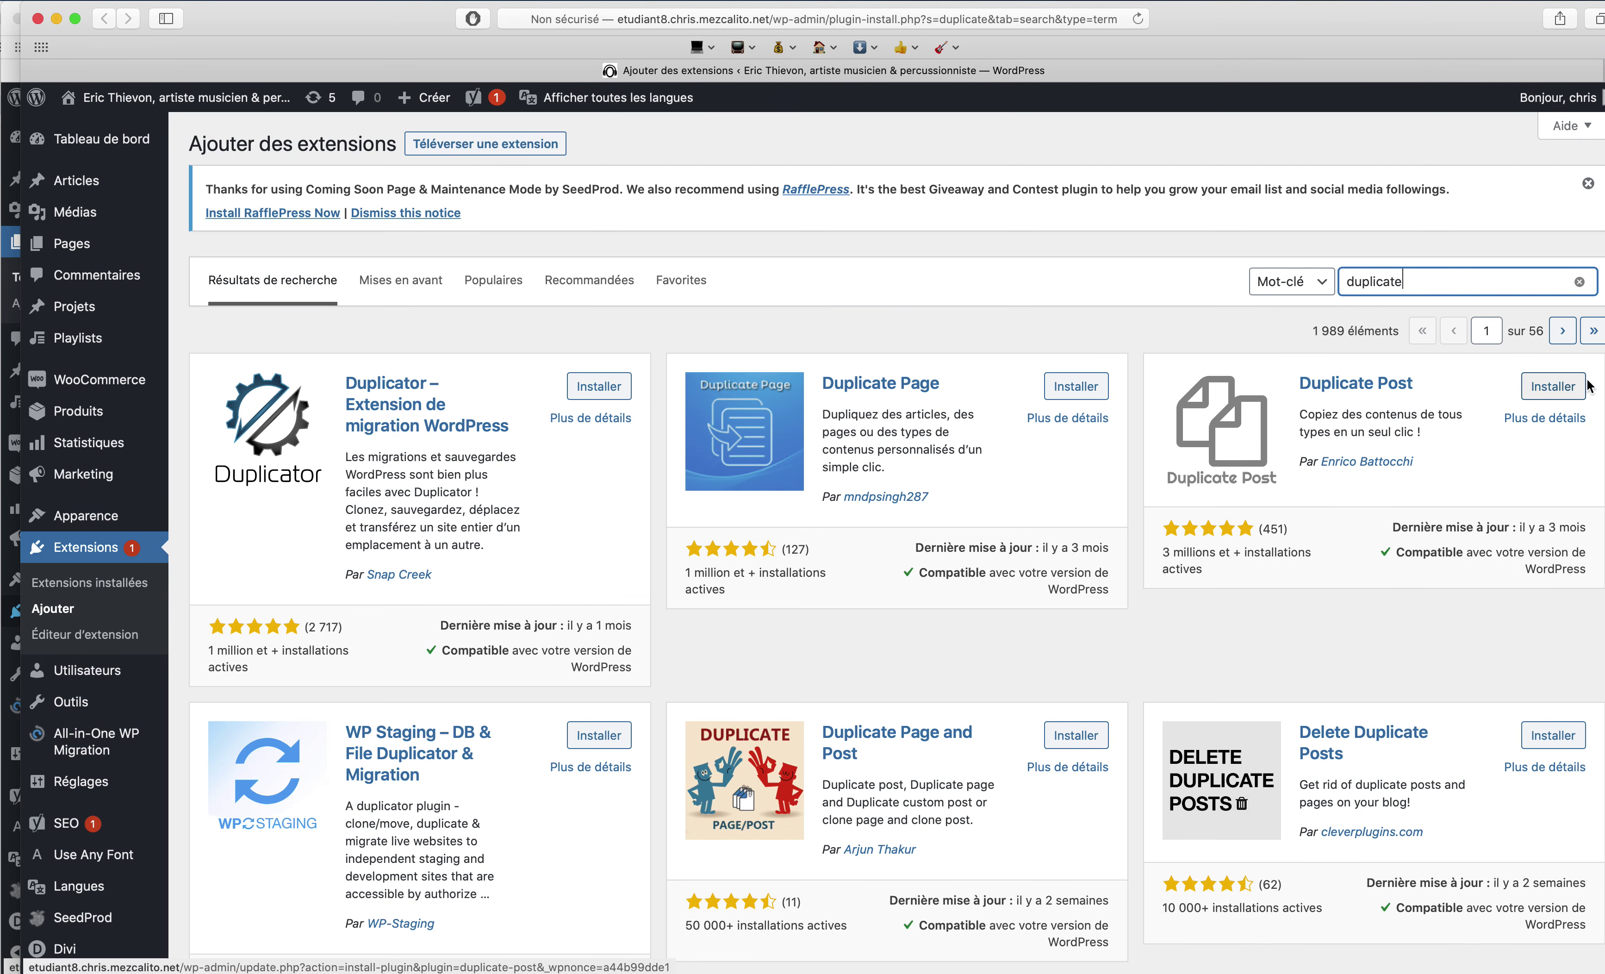
# - Install and activate the Duplicate Post plugin, and close the separate window
pyautogui.click(1570, 392)
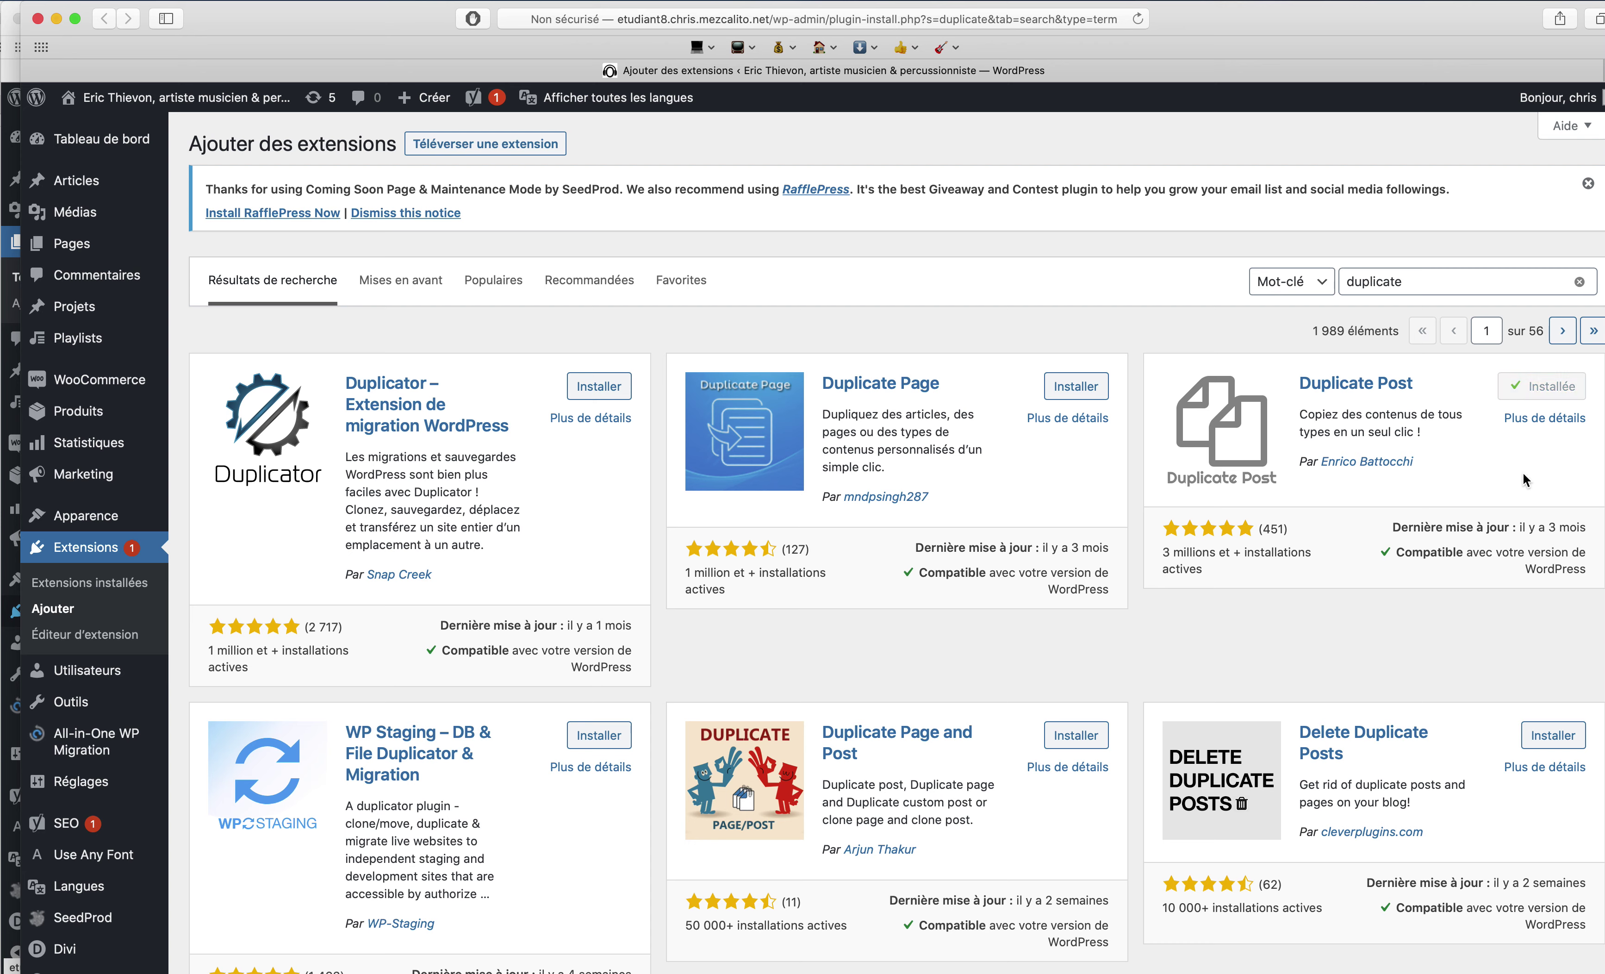
pyautogui.click(1554, 388)
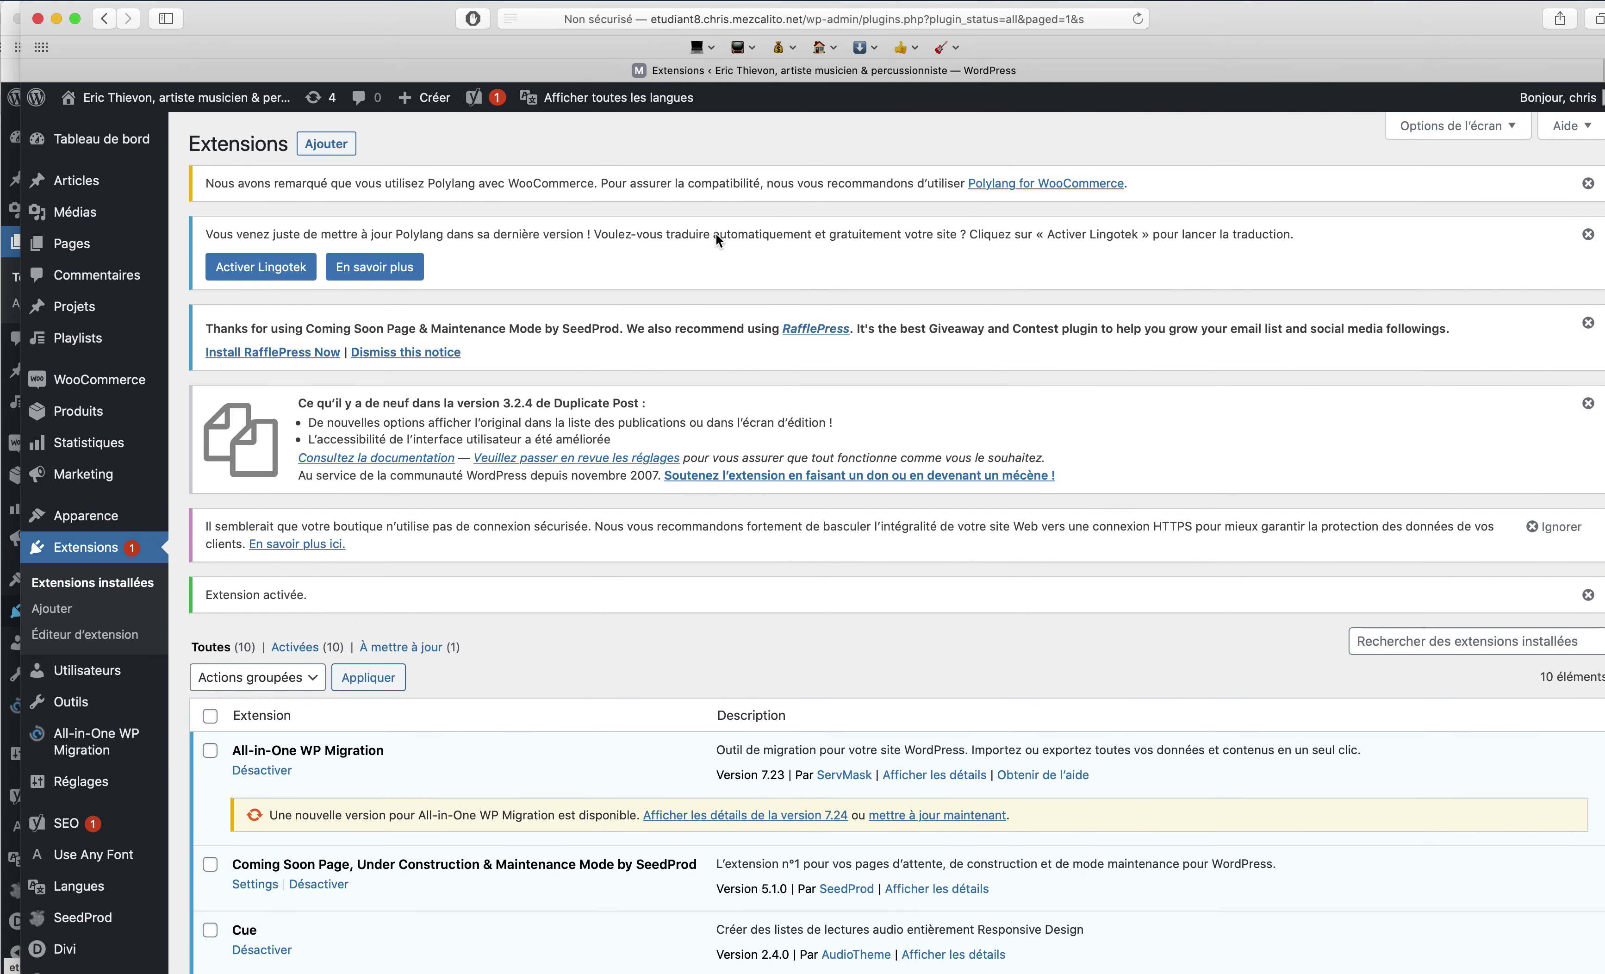
pyautogui.click(38, 18)
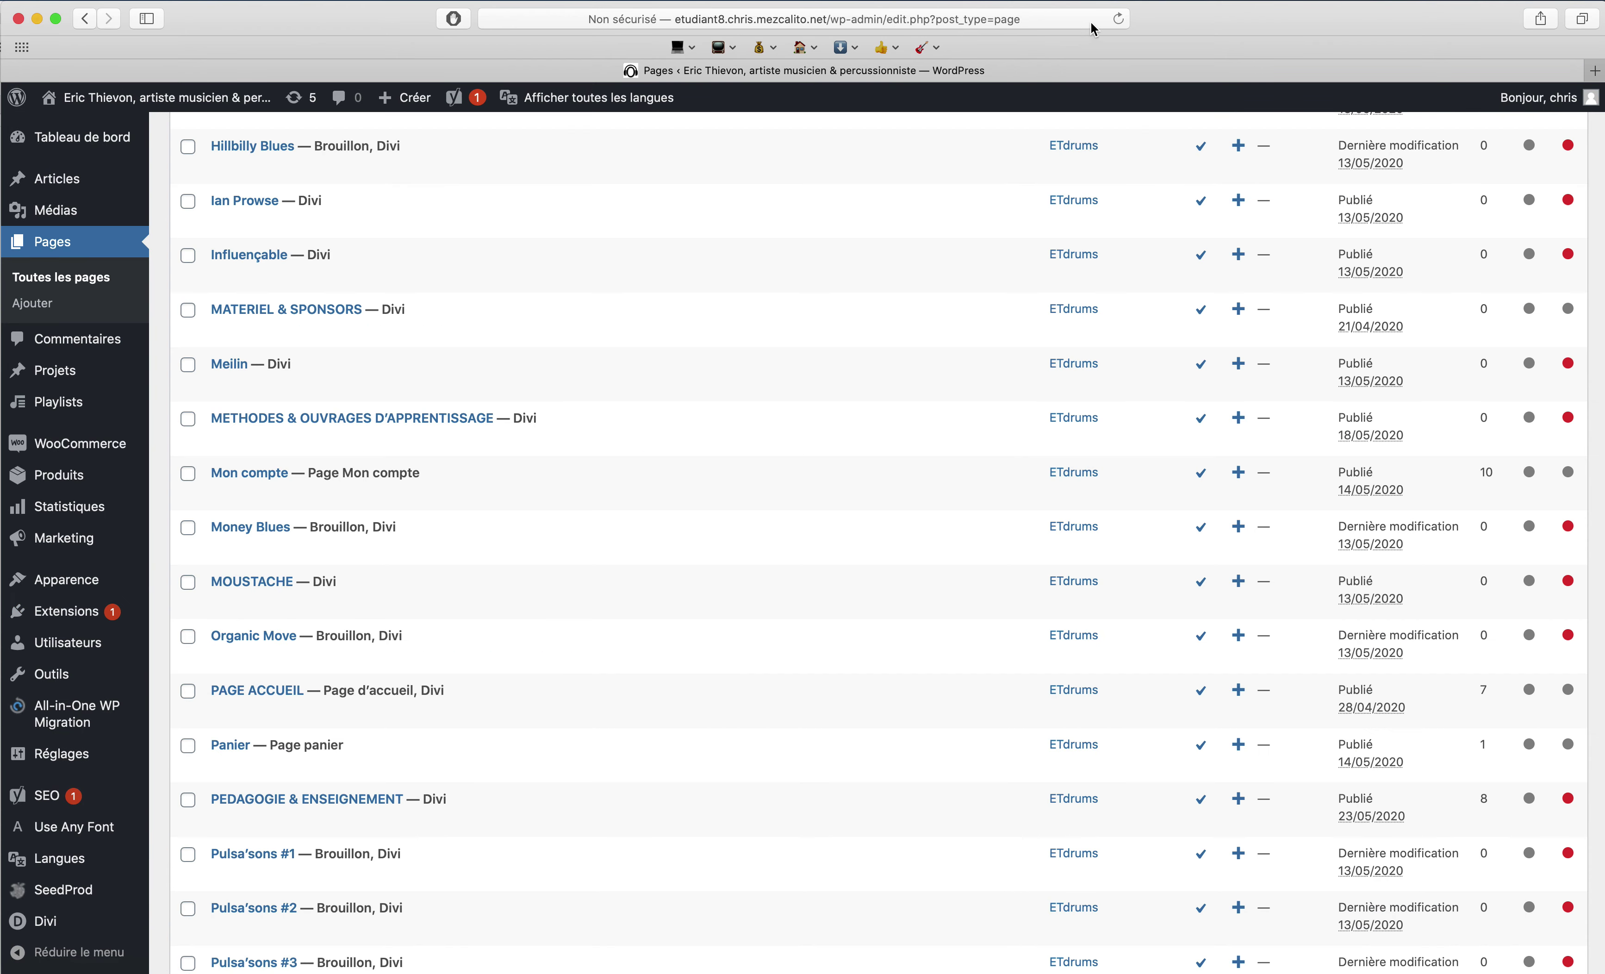
# - Reload the pages list and duplicate the published home page PAGE ACCUEIL
pyautogui.click(1120, 18)
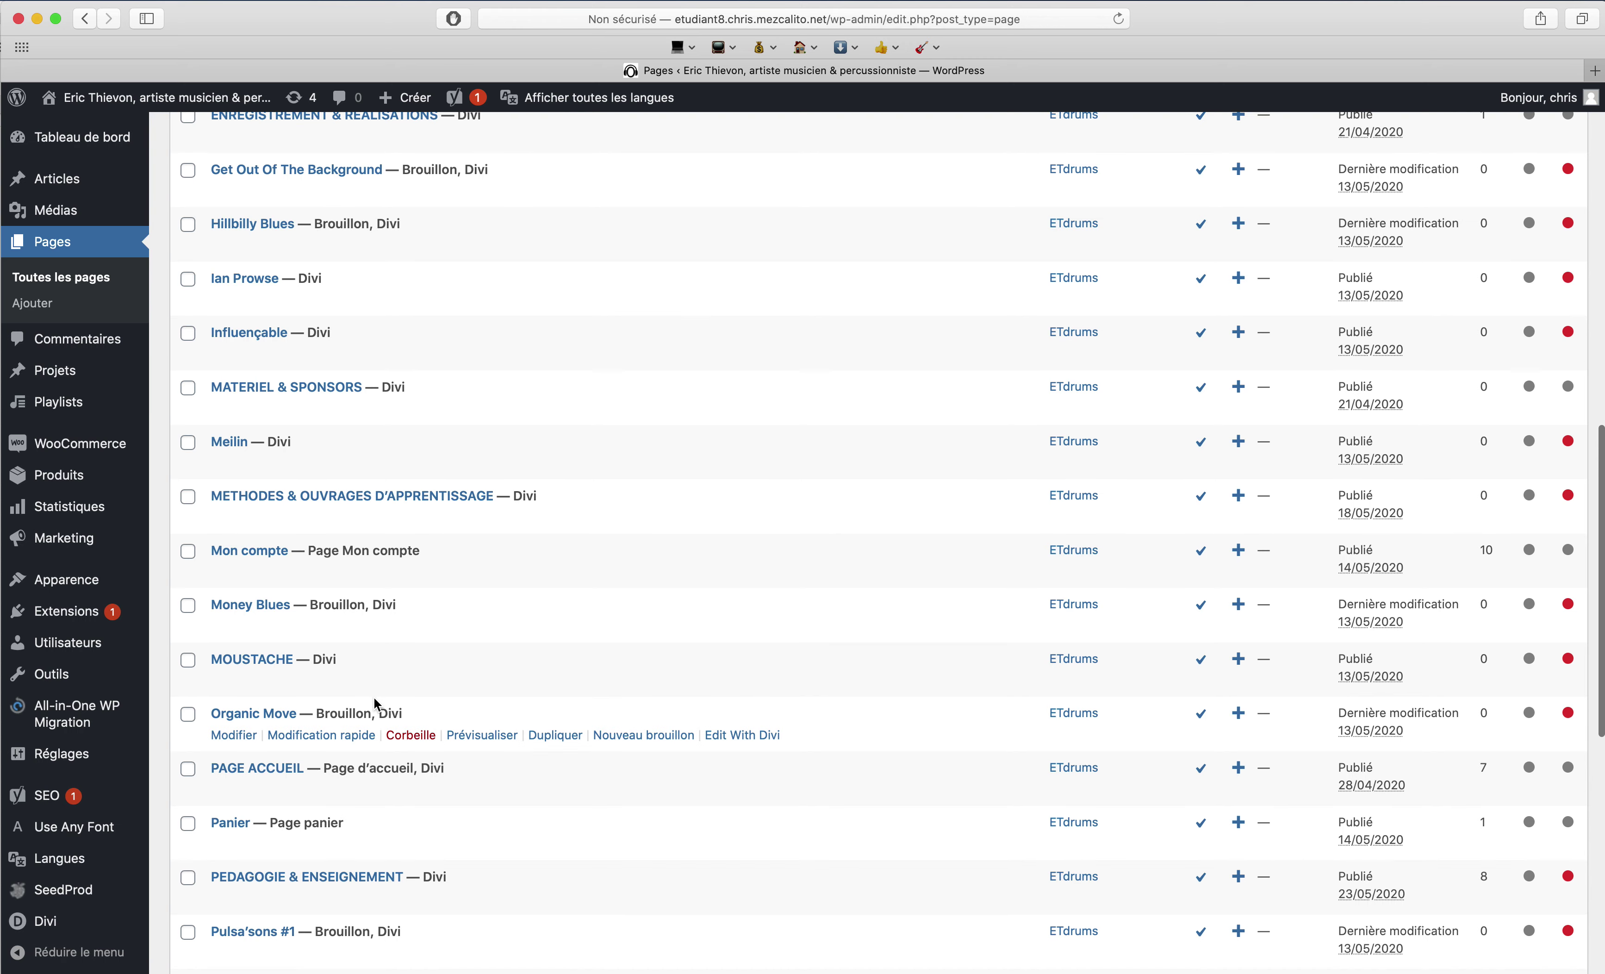
pyautogui.scroll(-10, 374, 699)
pyautogui.scroll(5, 377, 704)
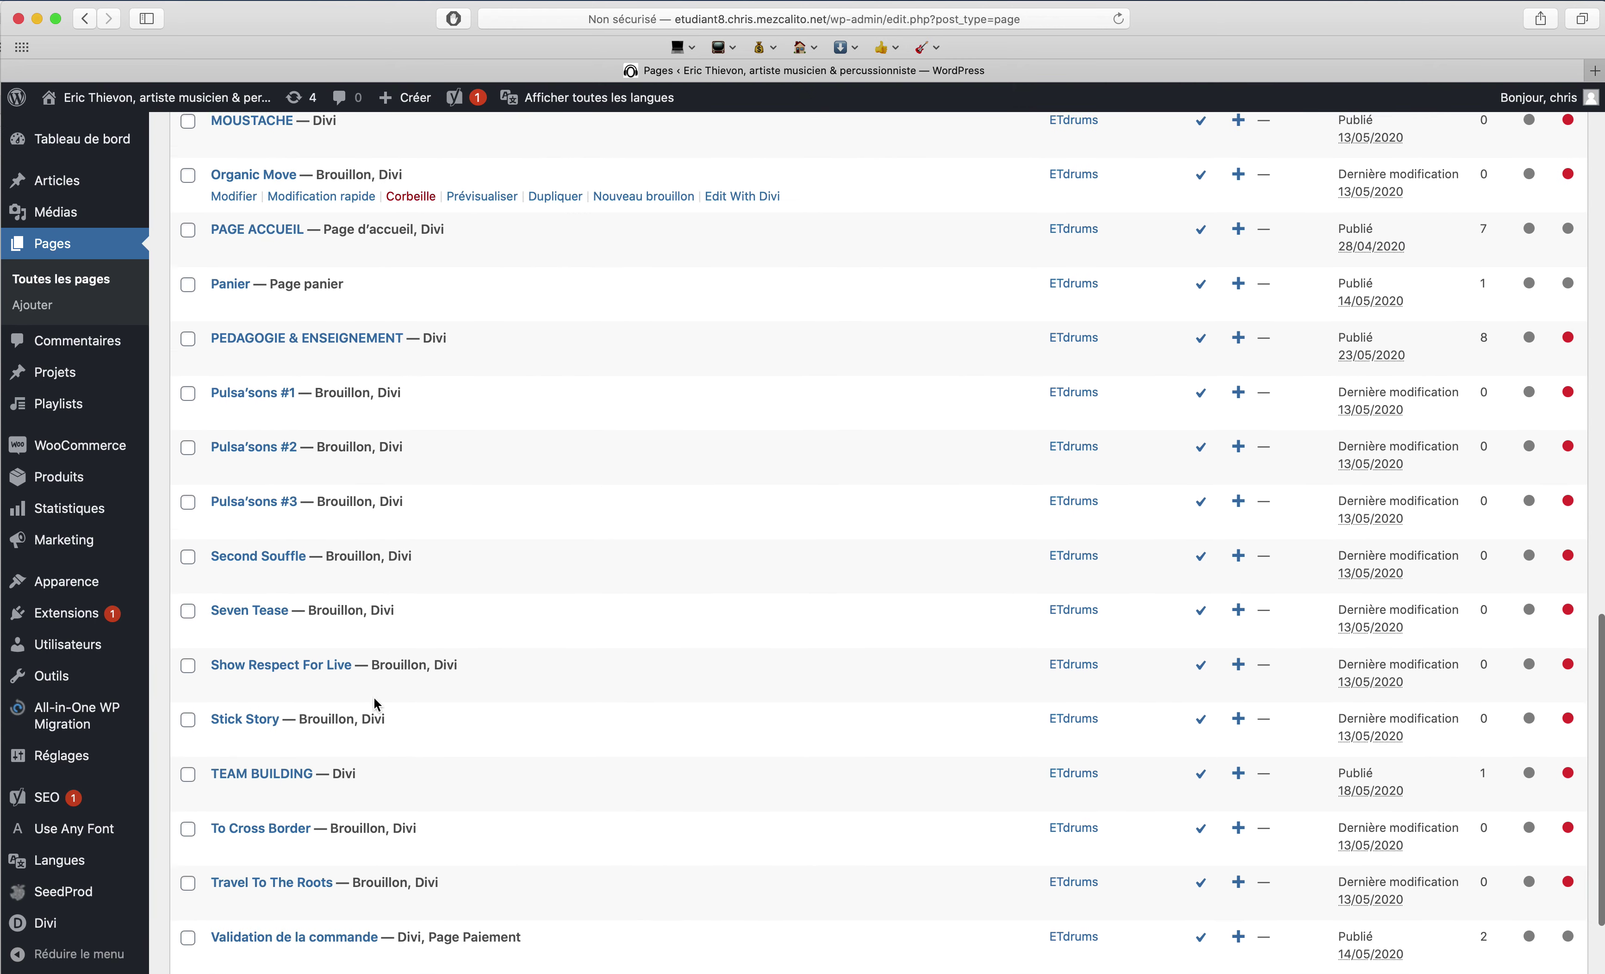
pyautogui.scroll(3, 377, 704)
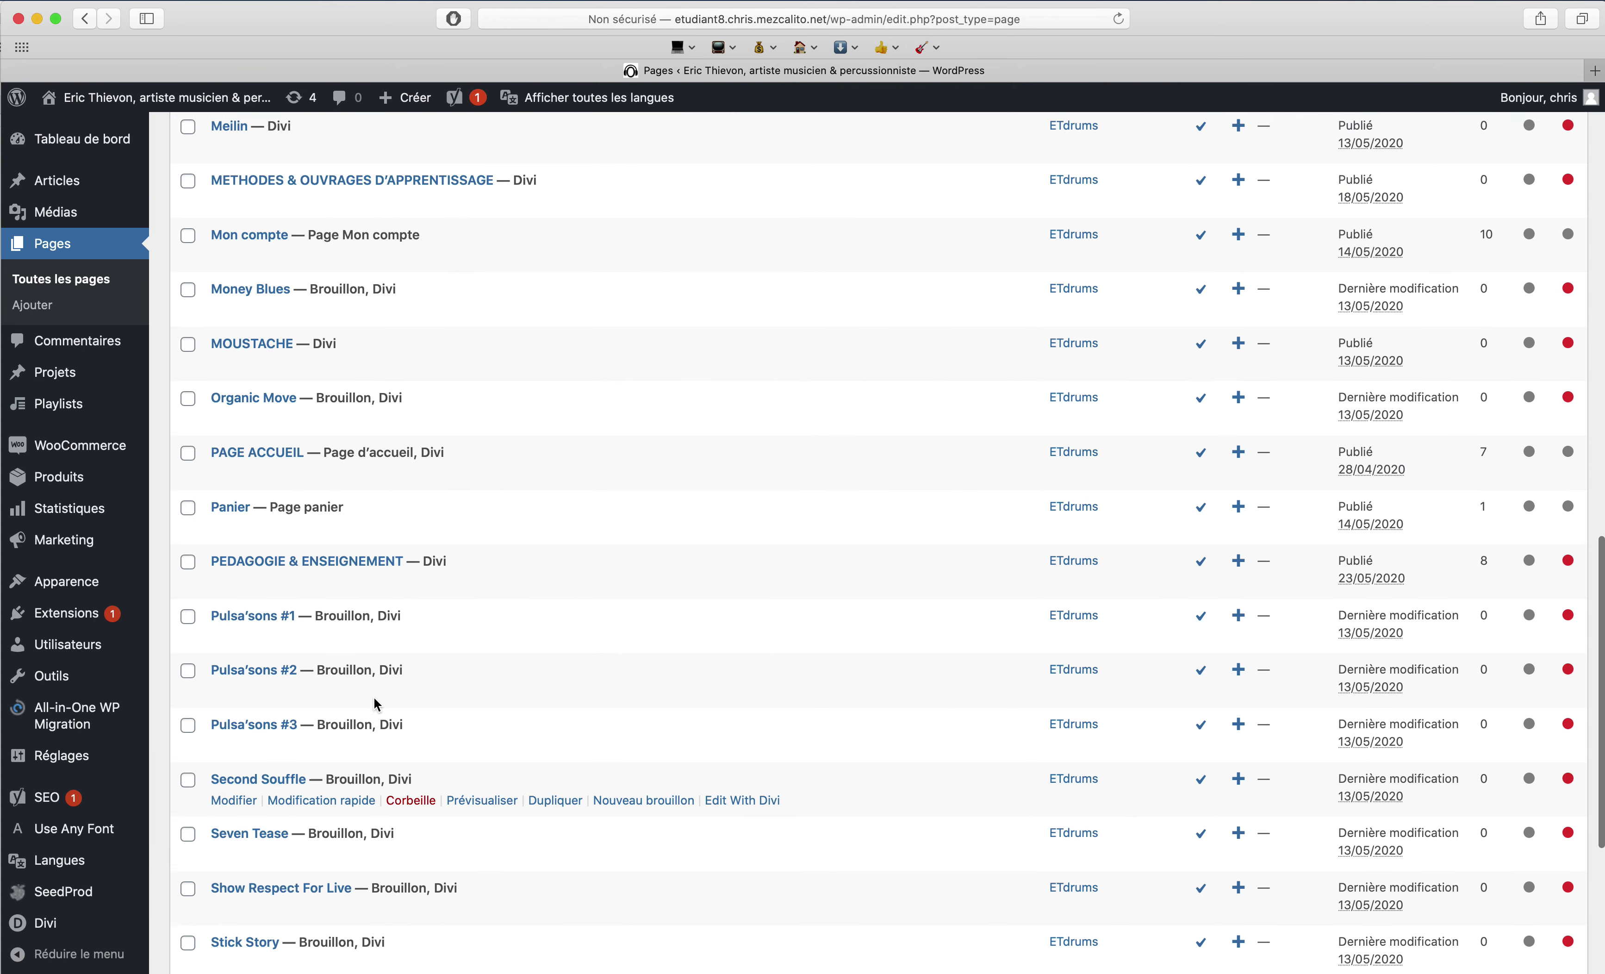
pyautogui.moveTo(345, 454)
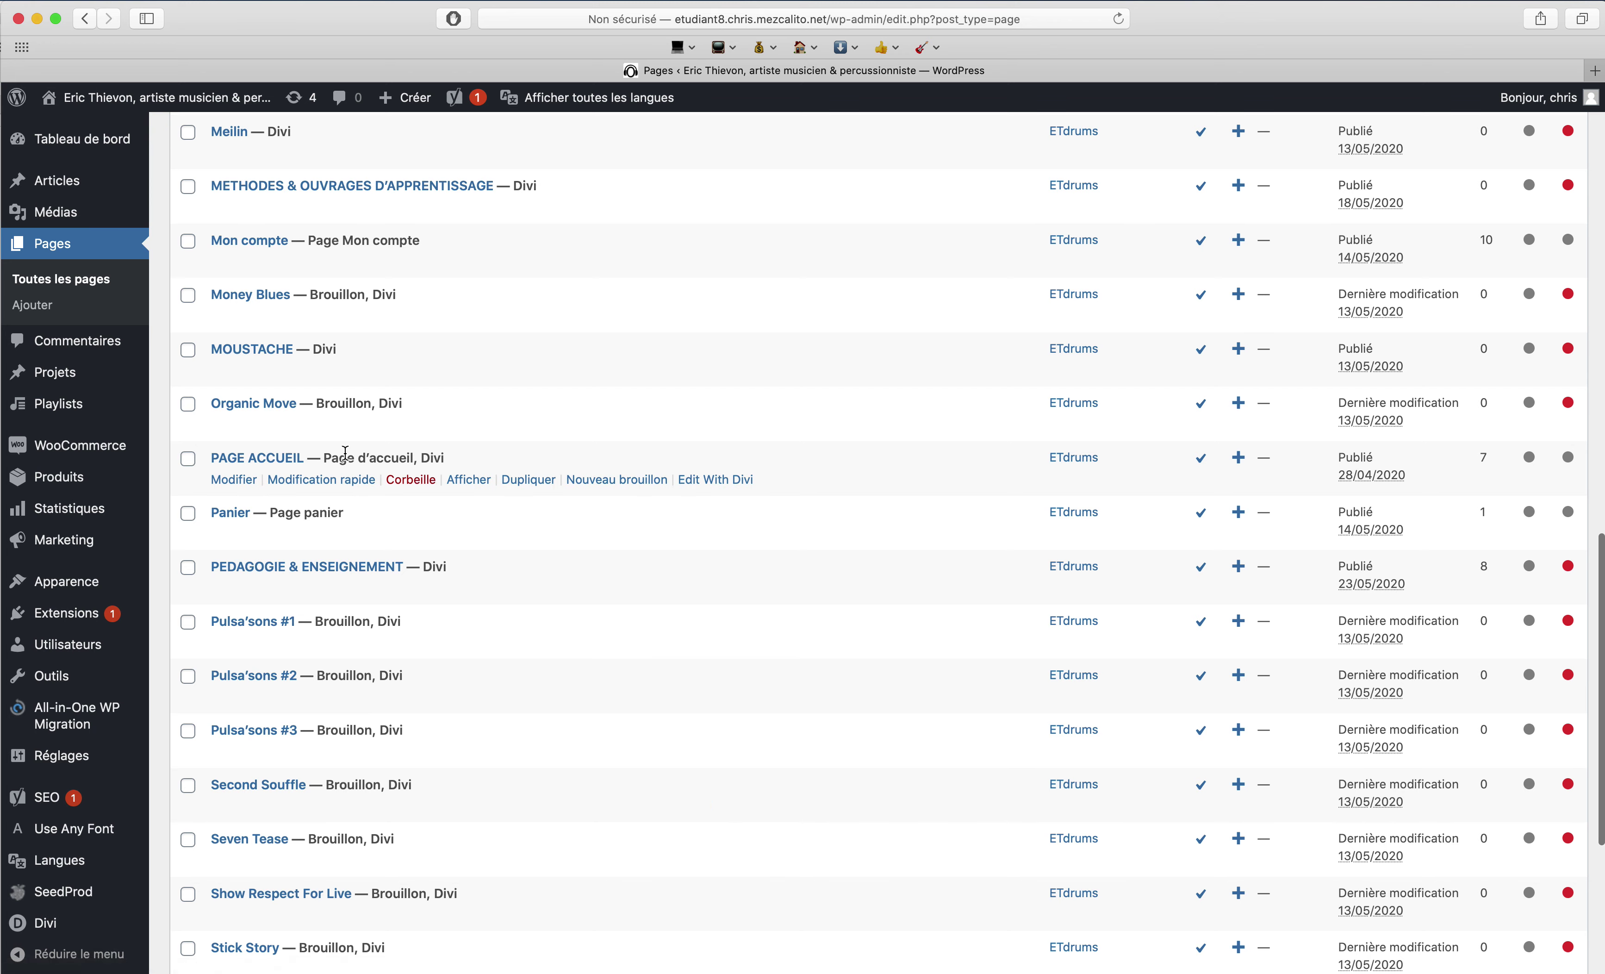
pyautogui.click(520, 483)
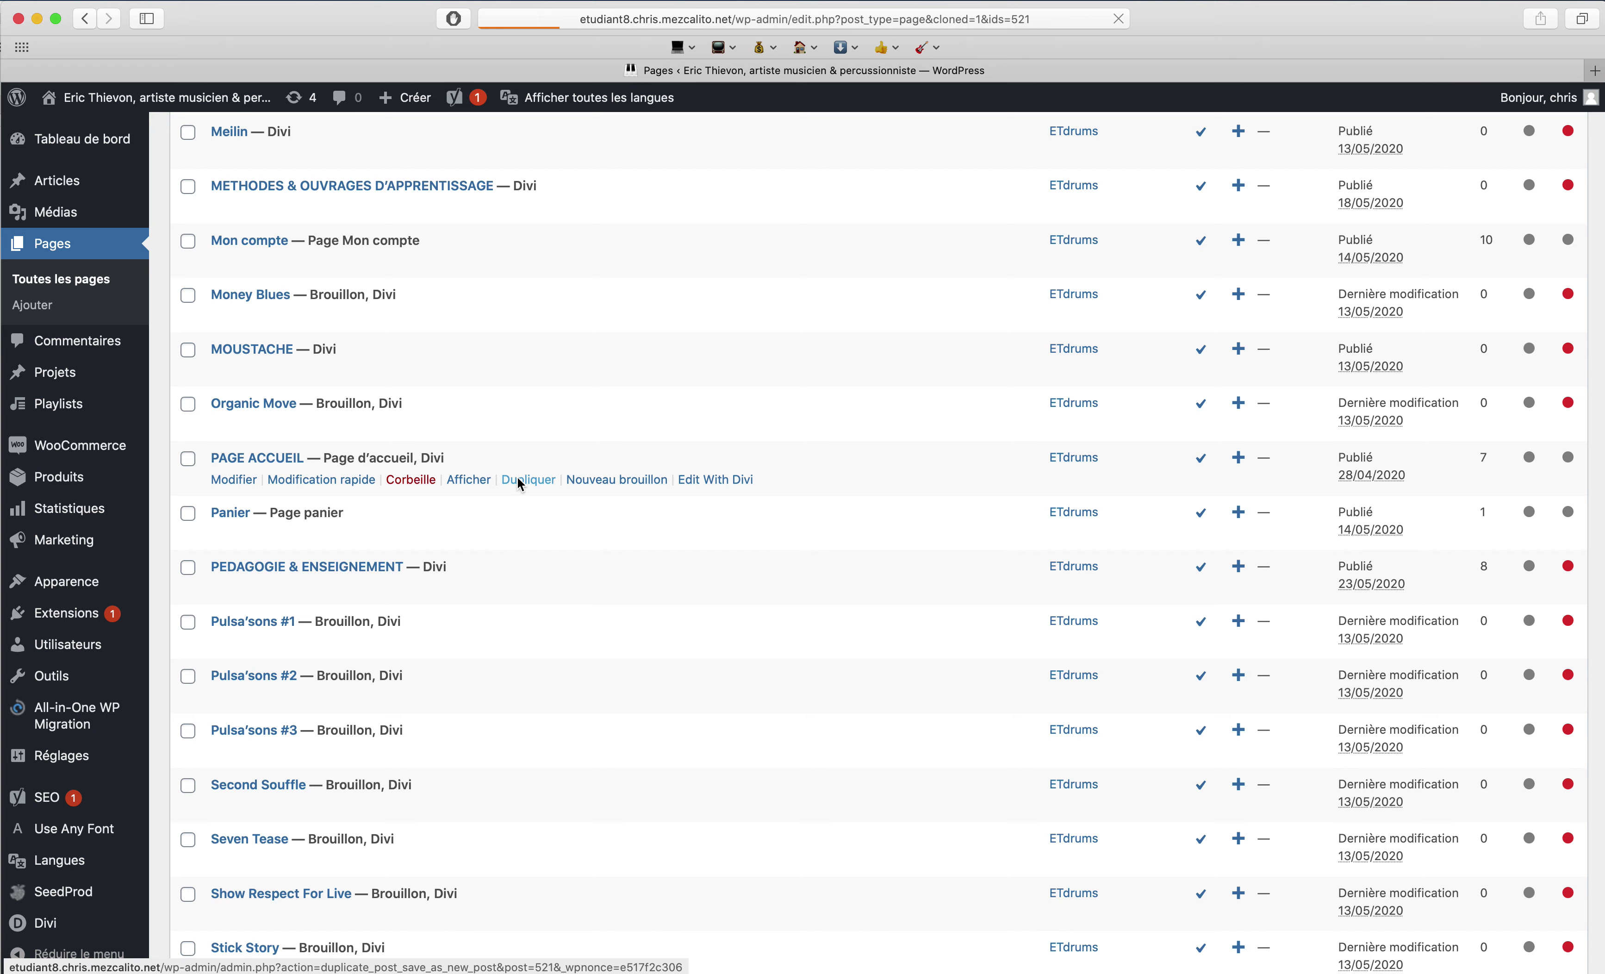
# - Quick-edit the draft copy of PAGE ACCUEIL in the pages list and retitle it HOME PAGE
pyautogui.scroll(-20, 519, 484)
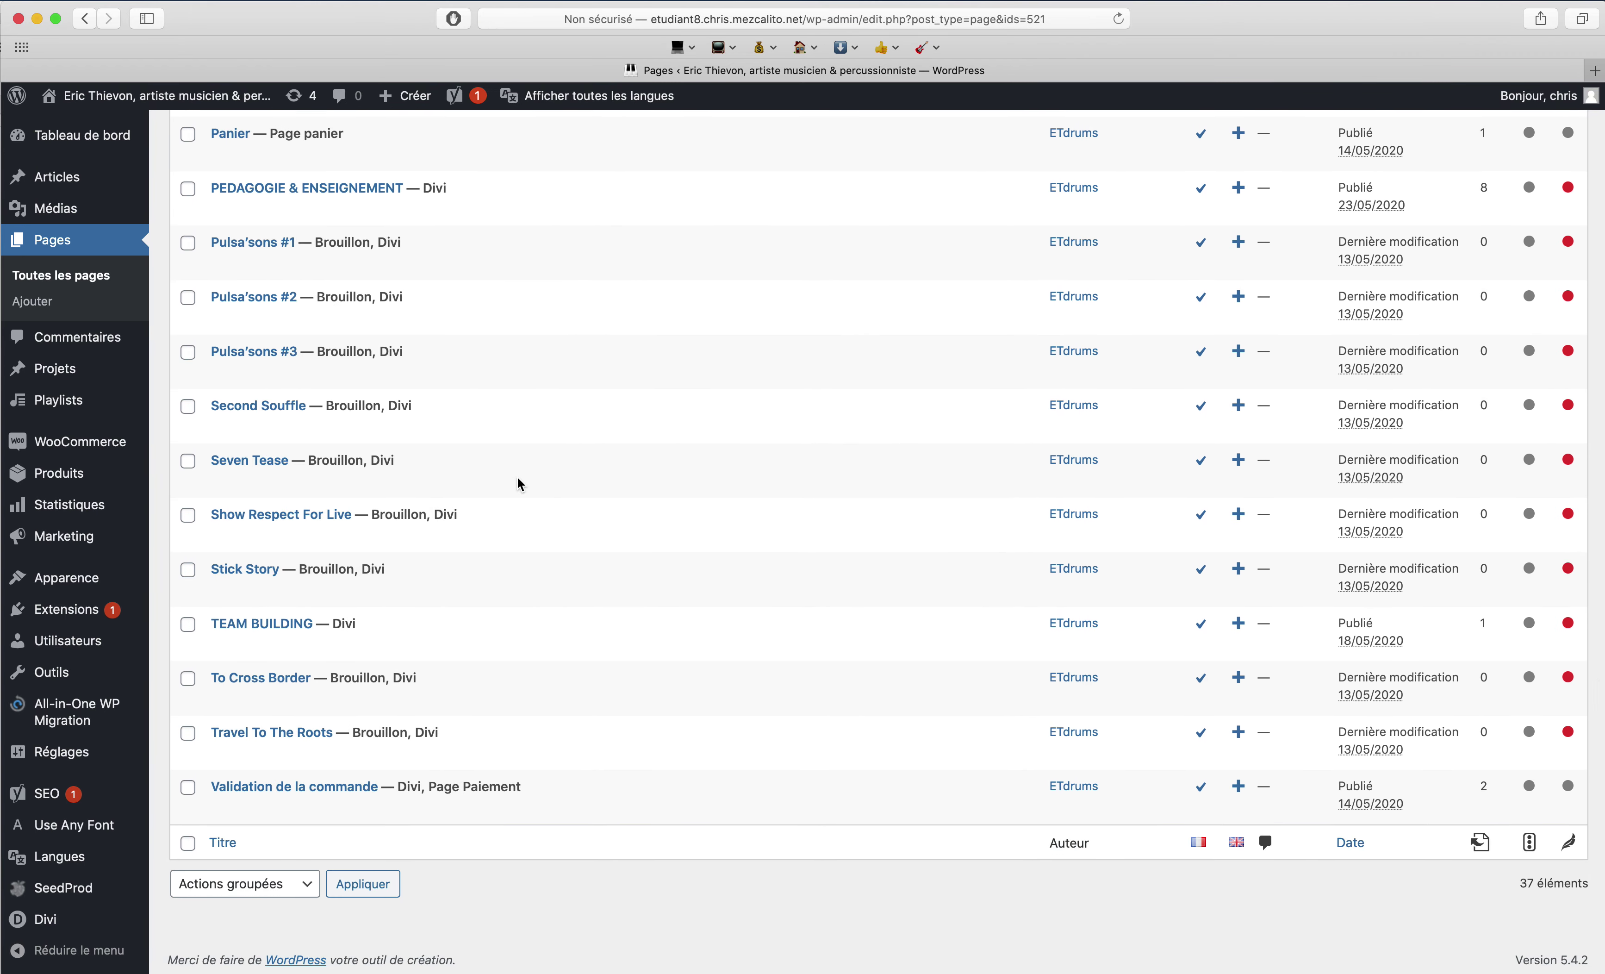
pyautogui.scroll(5, 518, 485)
pyautogui.scroll(6, 518, 485)
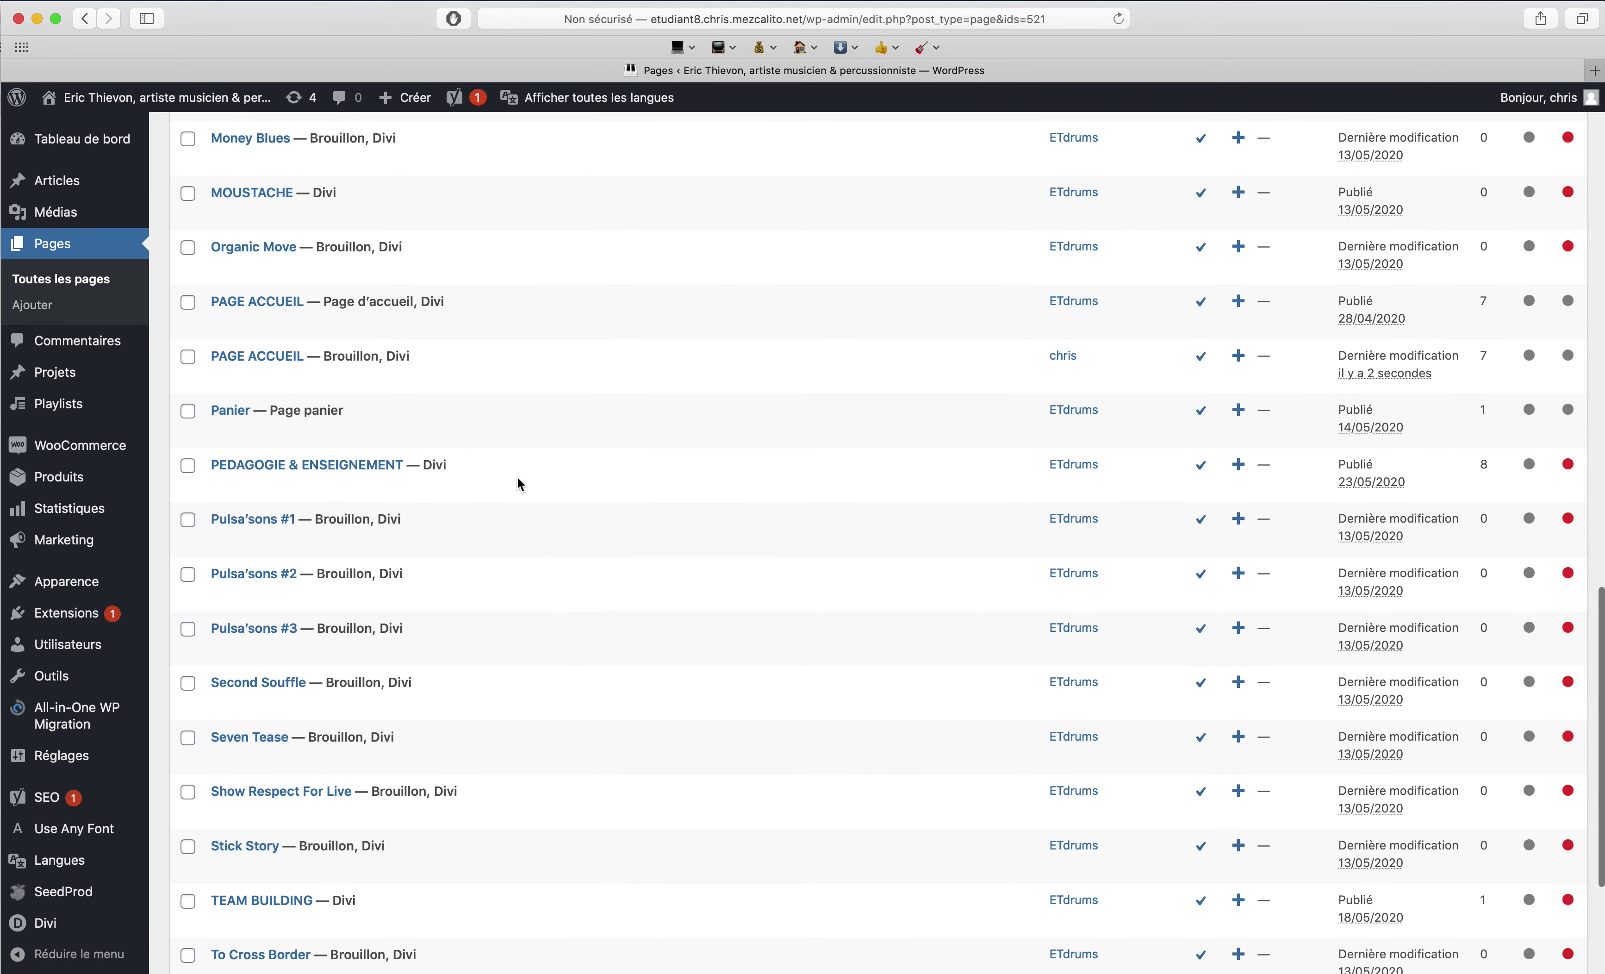
pyautogui.moveTo(335, 494)
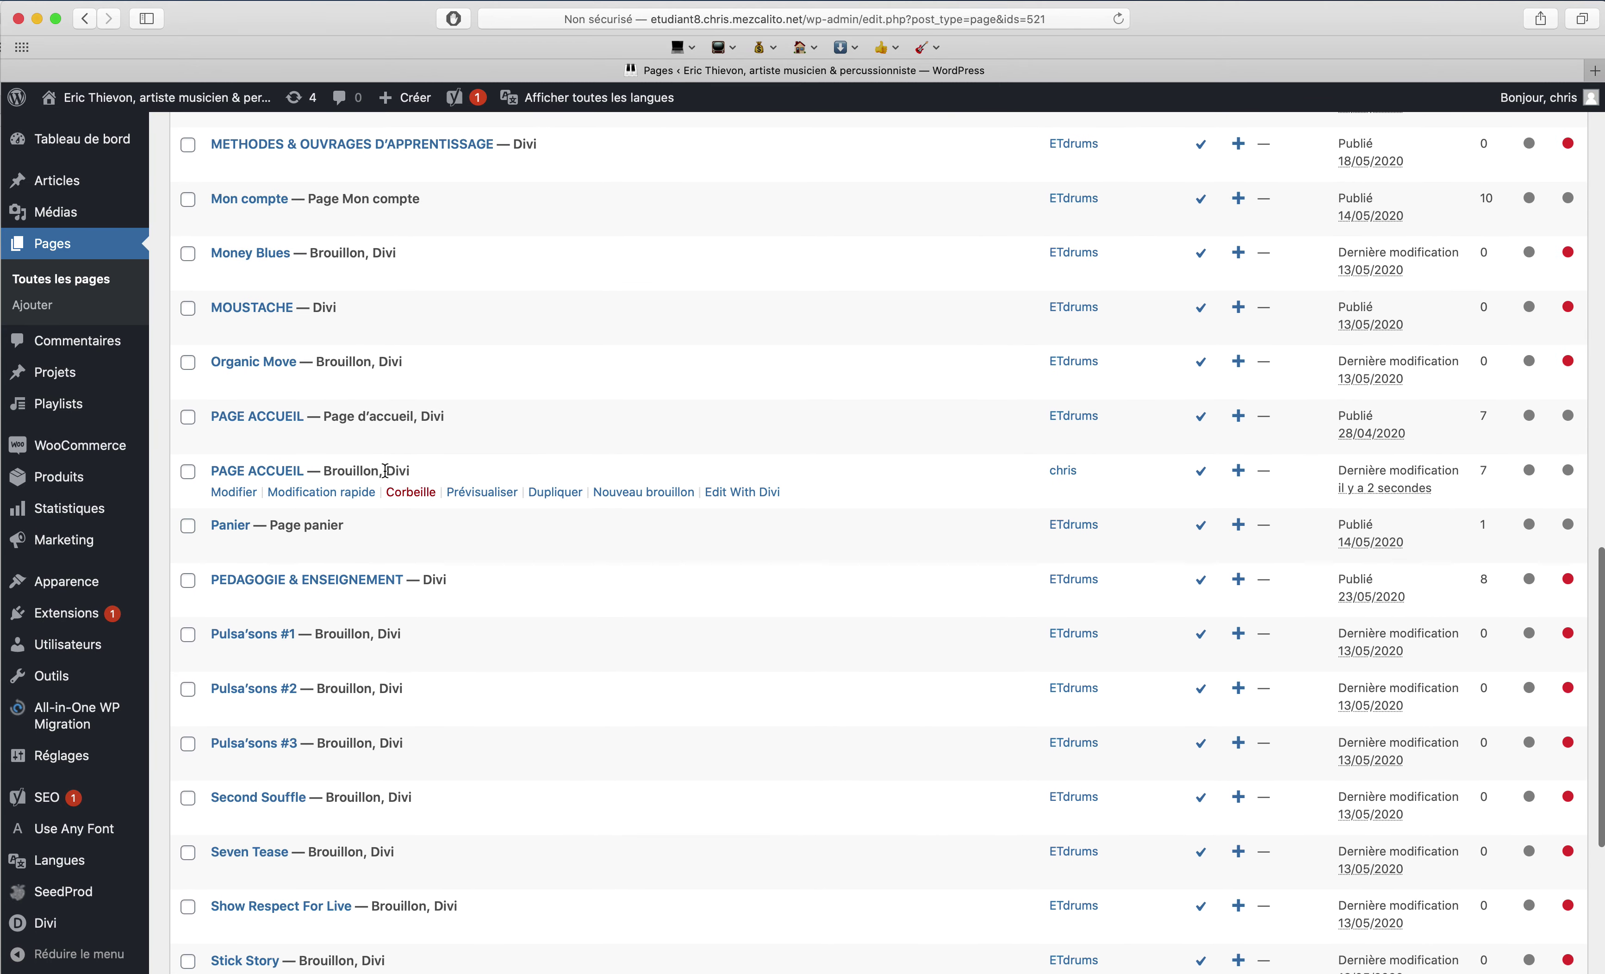
pyautogui.click(336, 495)
pyautogui.moveTo(351, 499); pyautogui.dragTo(172, 481)
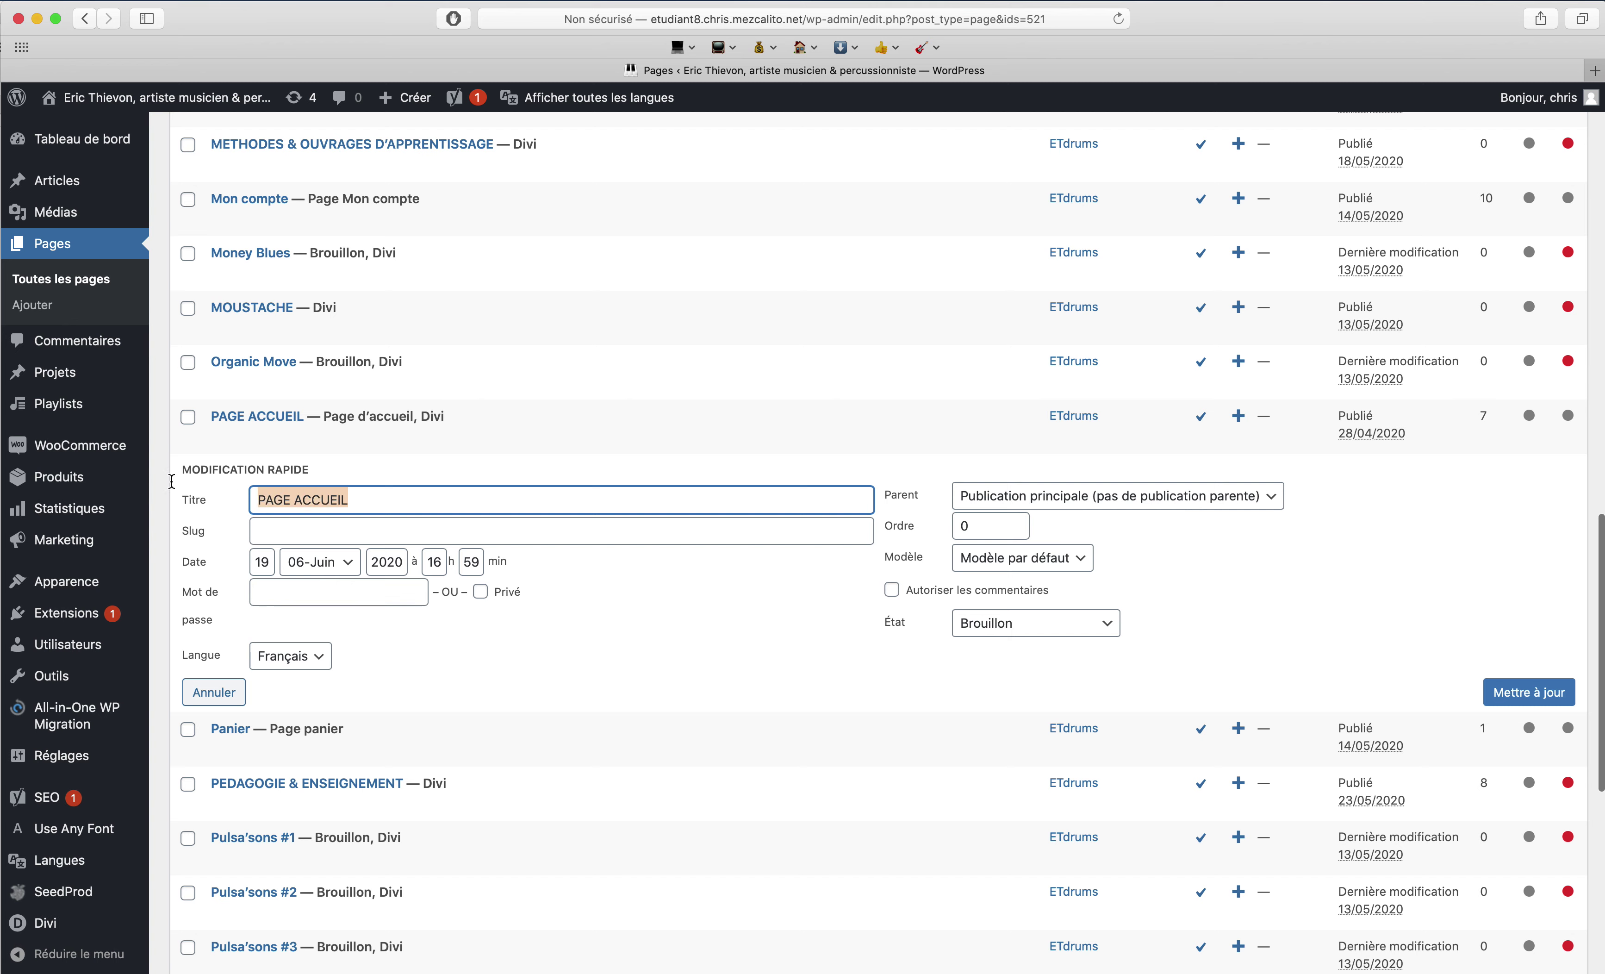
pyautogui.write('HOME PAGE')
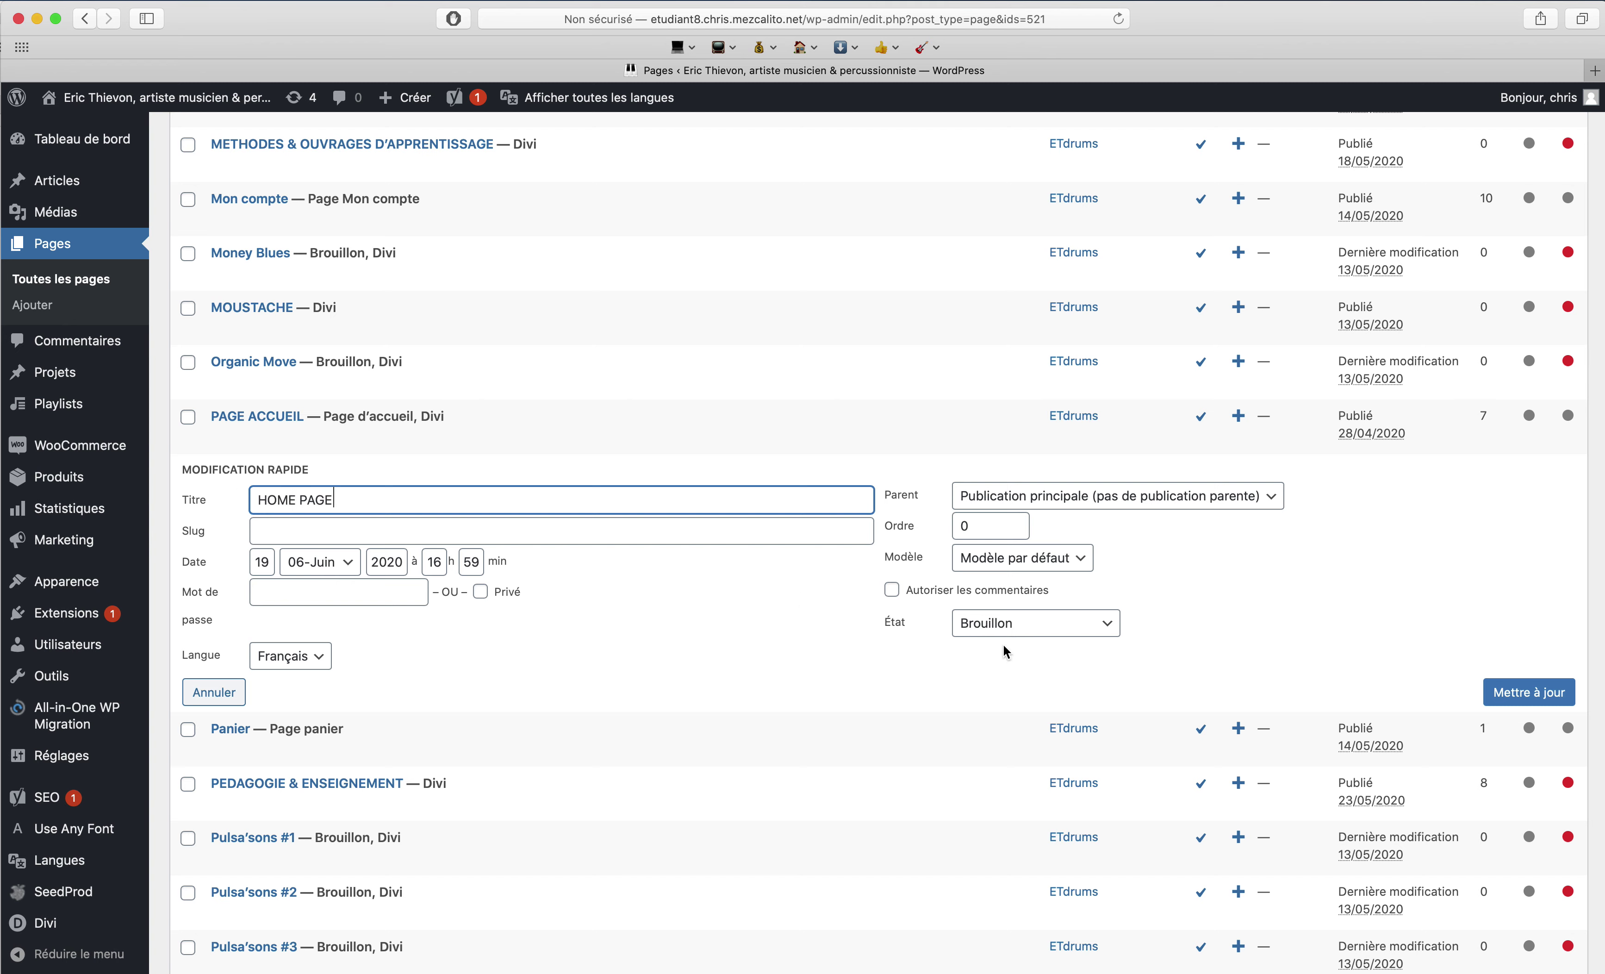
# - Set HOME PAGE's status to Publié and its language to English, and save the quick edit
pyautogui.click(1027, 625)
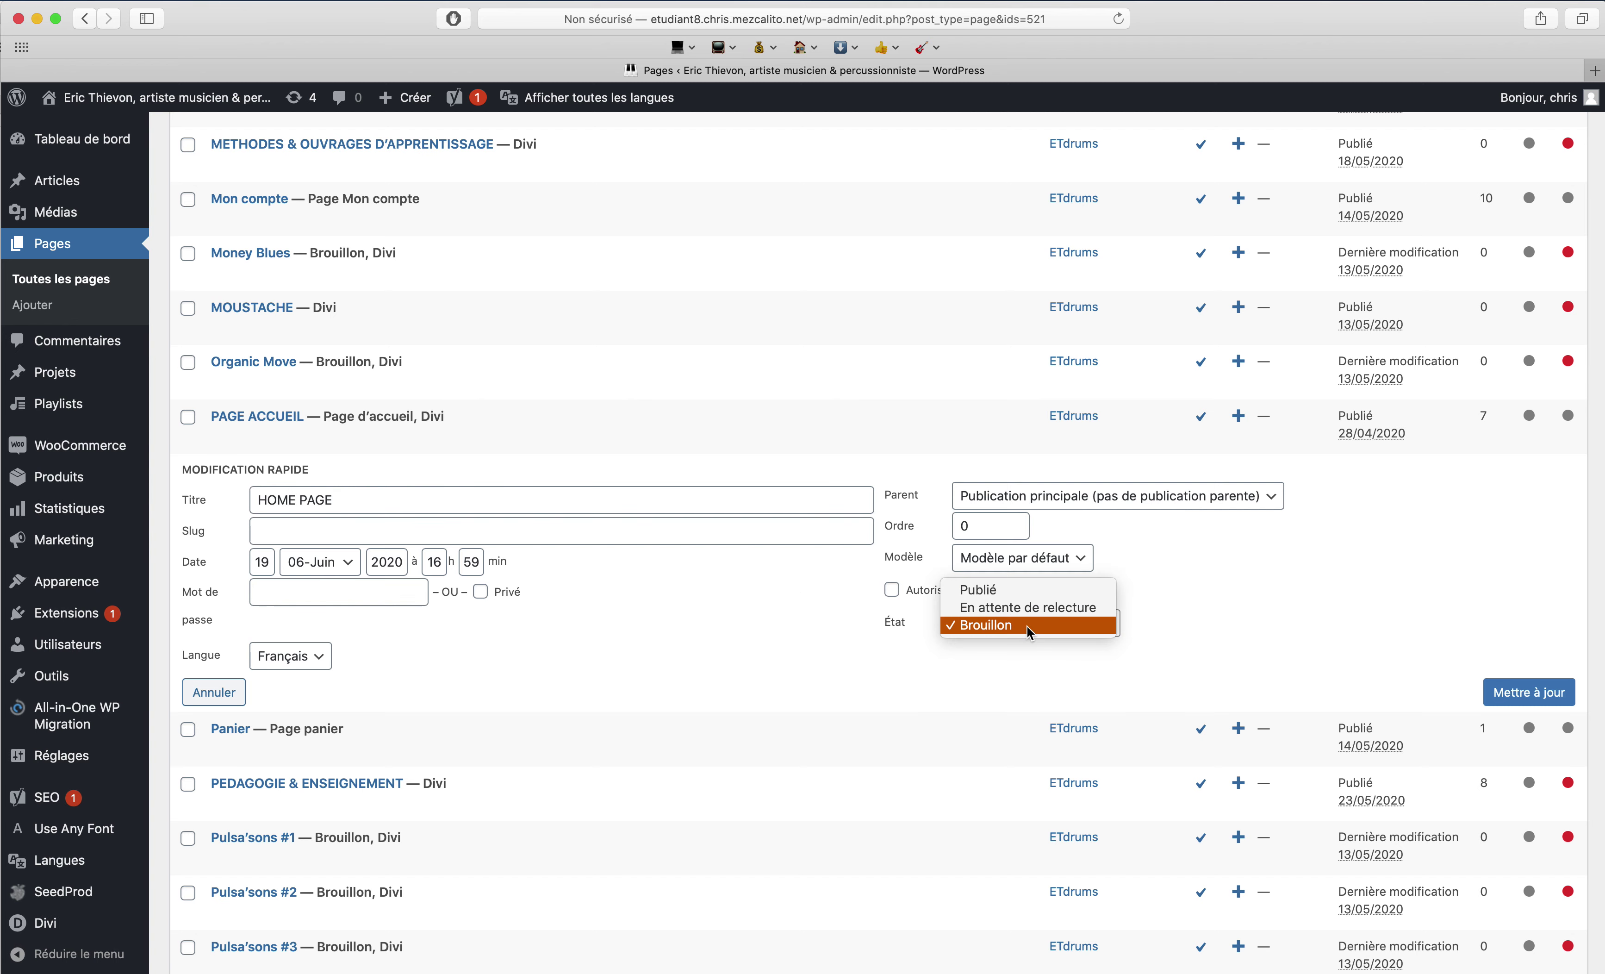
pyautogui.click(383, 632)
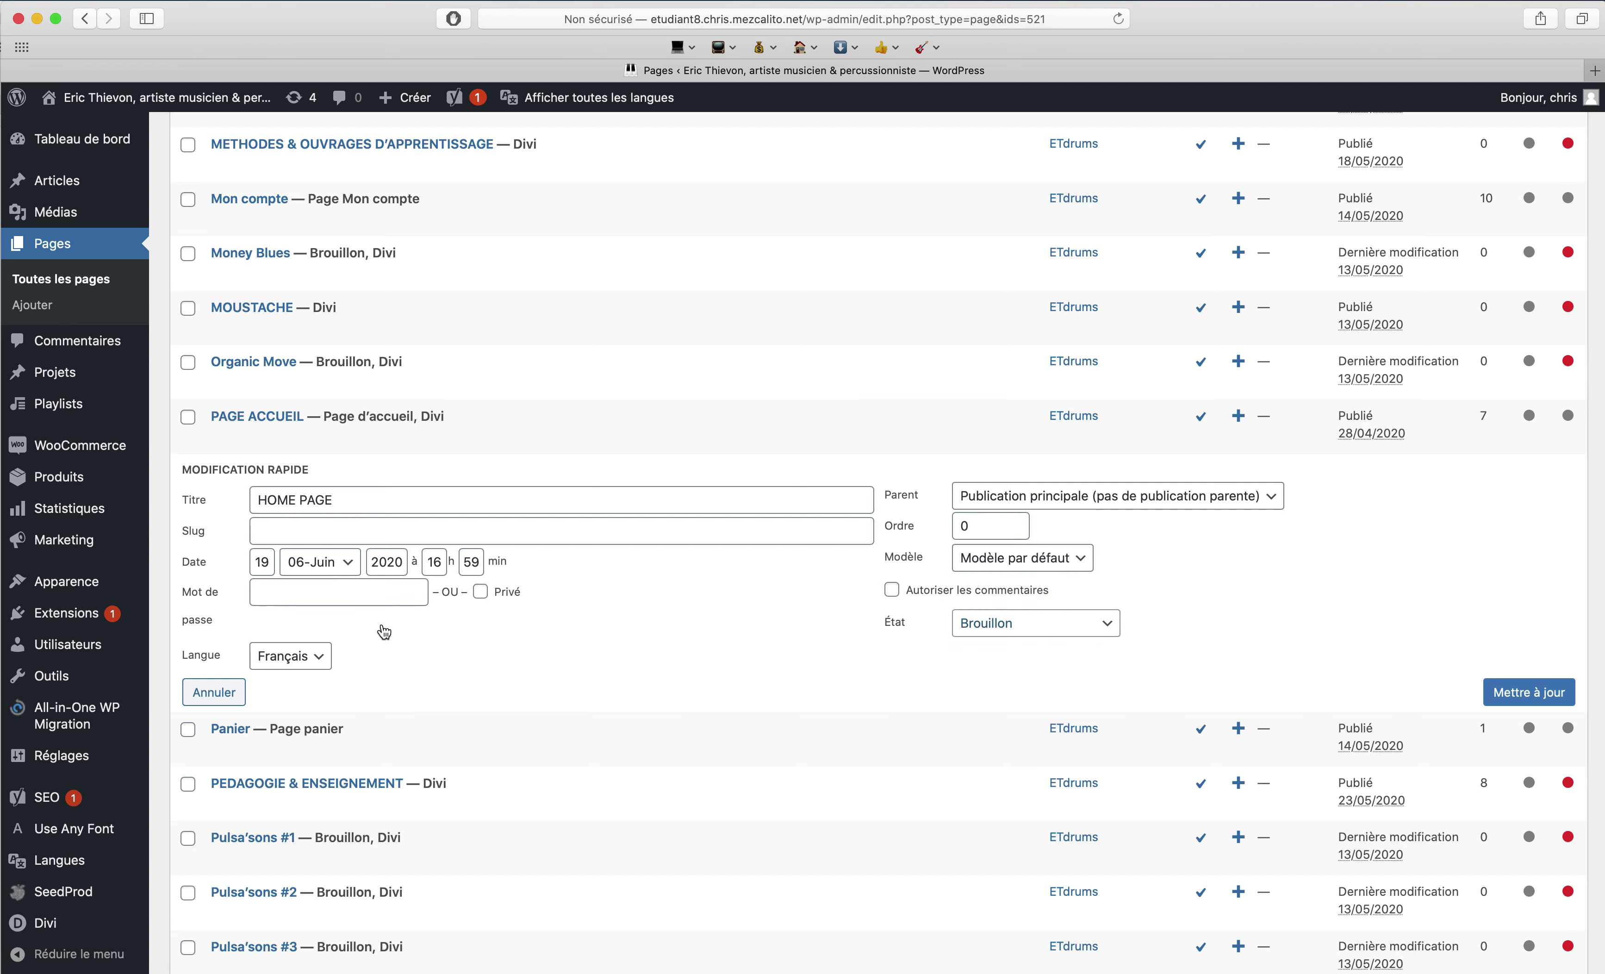
pyautogui.click(308, 667)
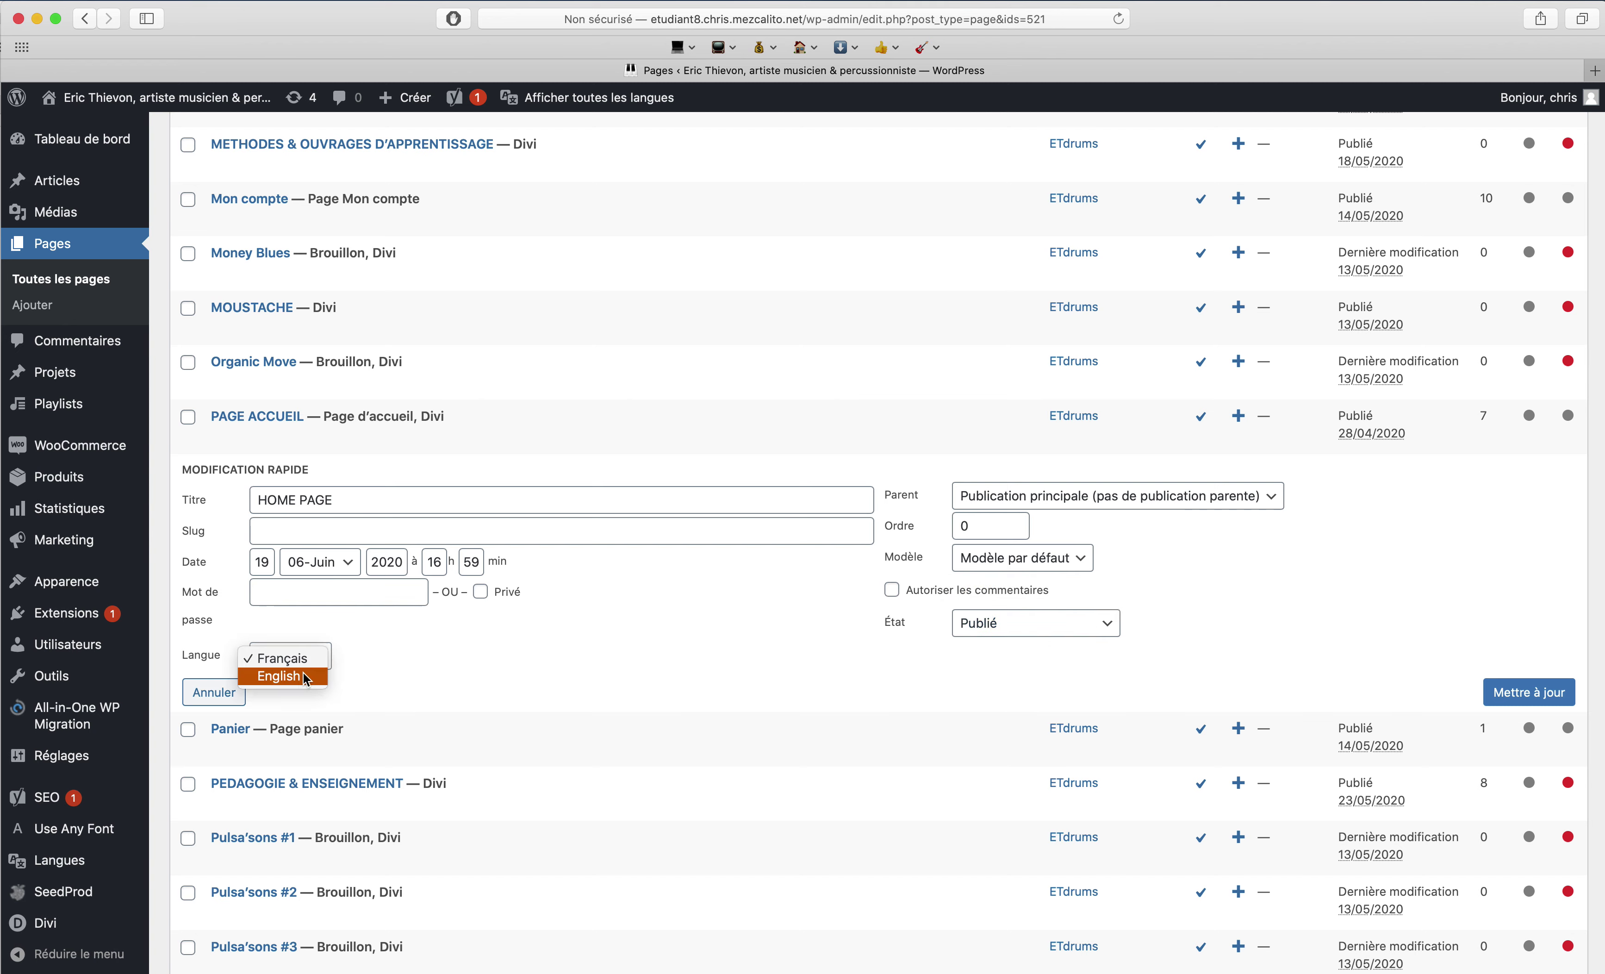
pyautogui.click(303, 674)
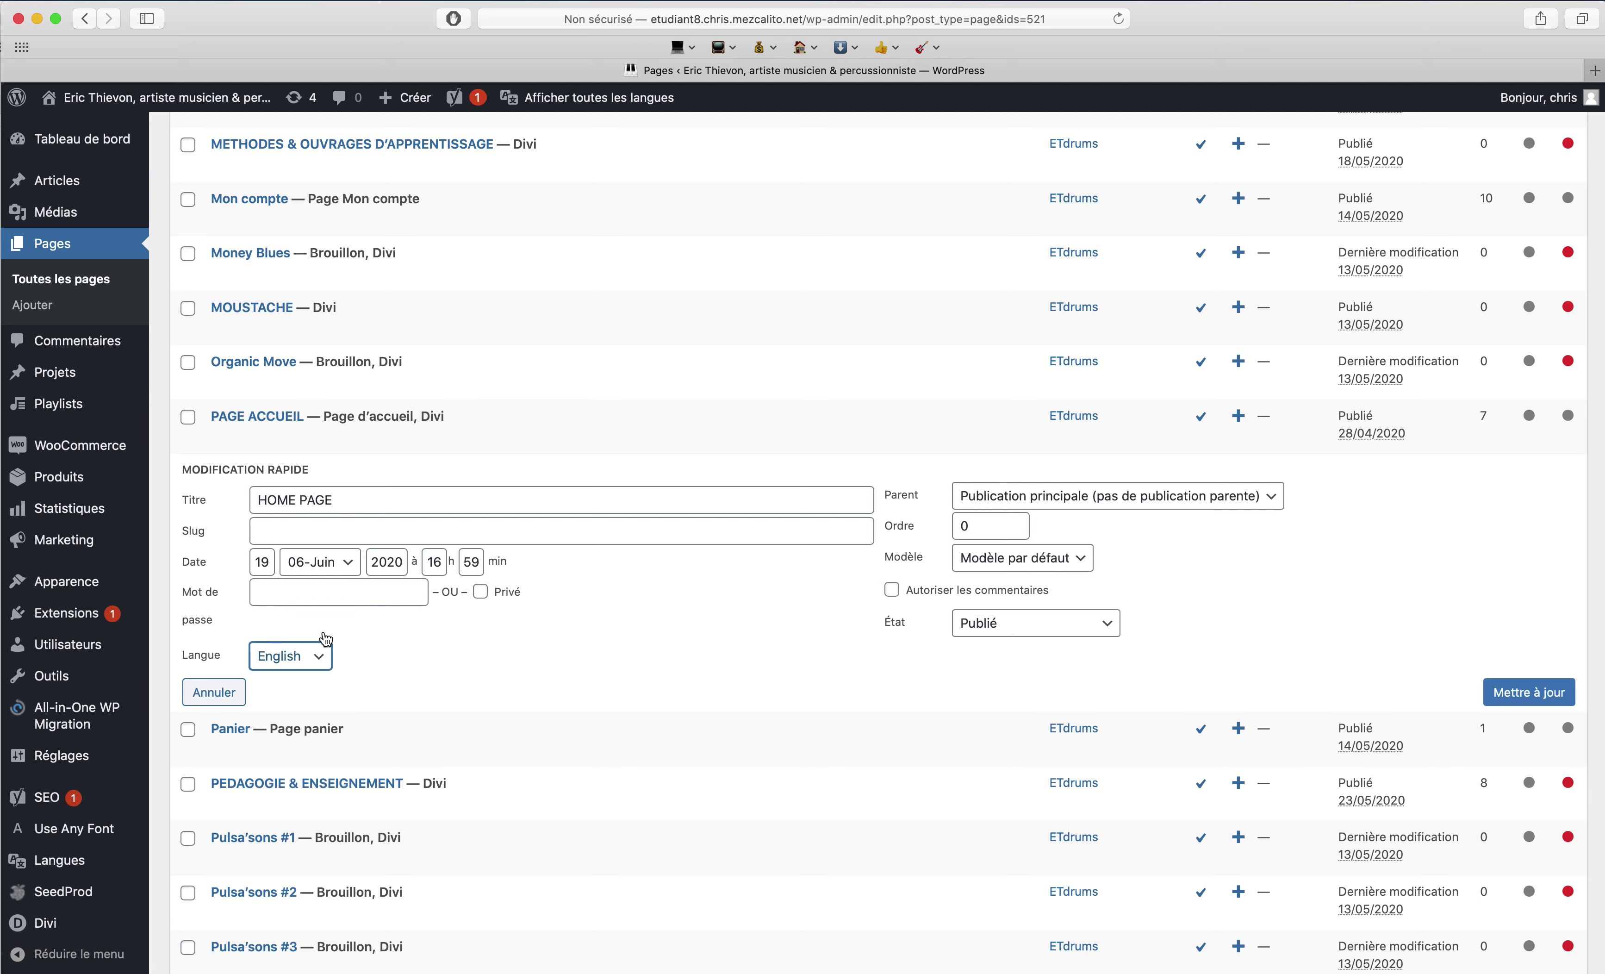
pyautogui.click(1526, 693)
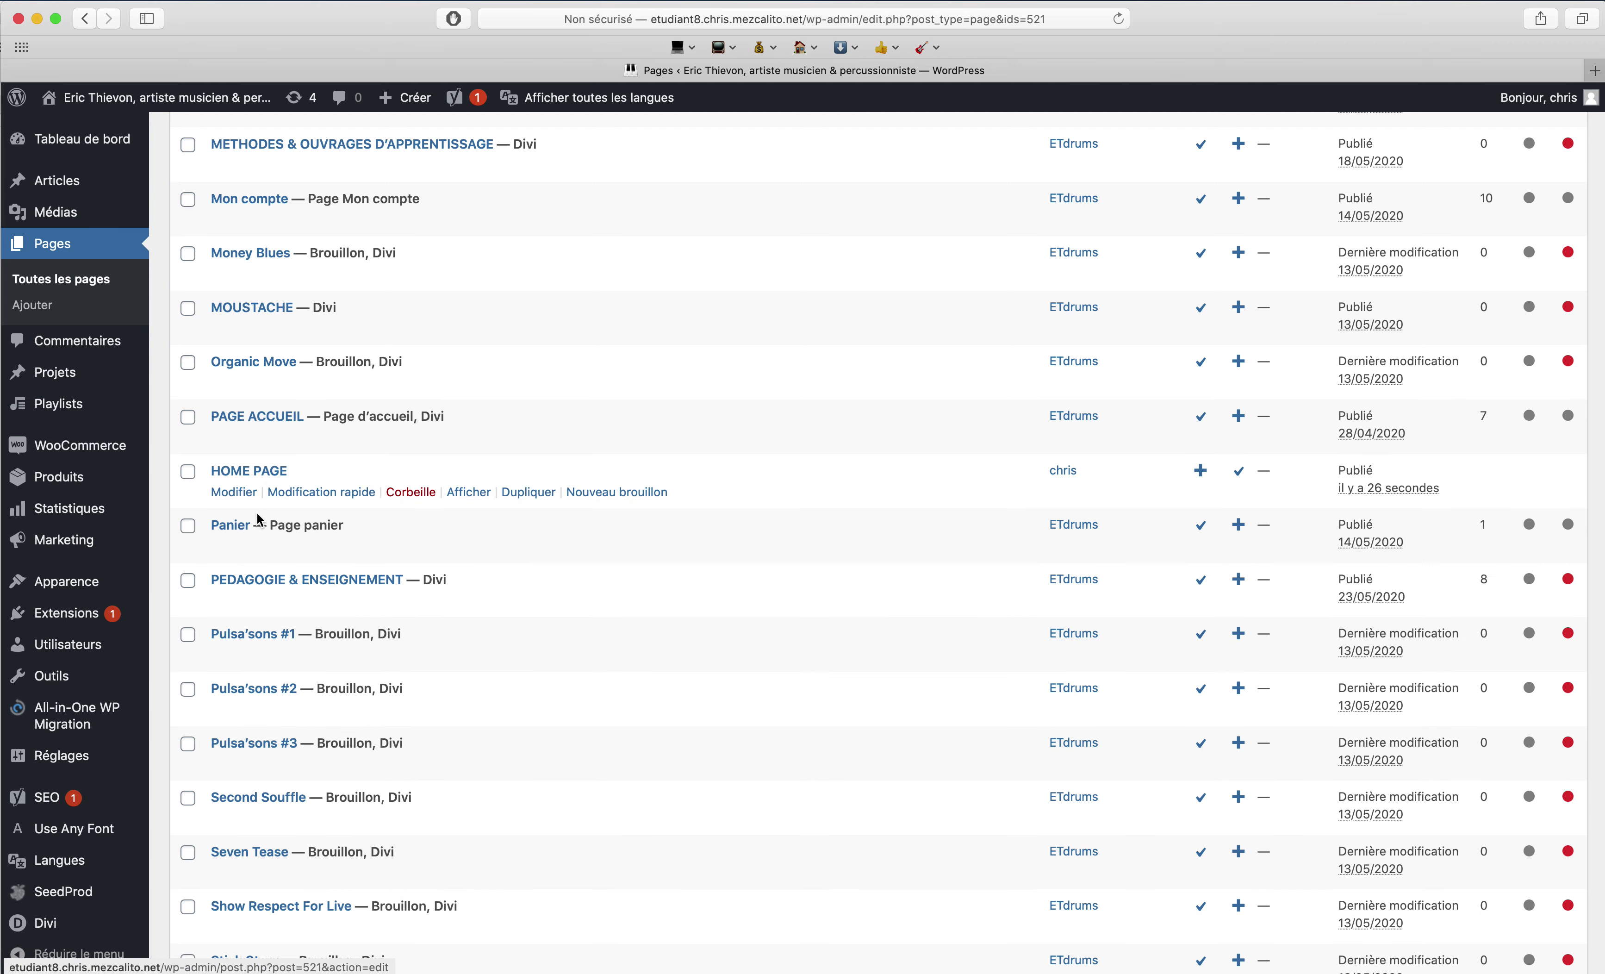
# - In the Divi builder, change the heading below HOME PAGE's banner photo to MUSICIAN & TEACHER and save the page
pyautogui.click(236, 491)
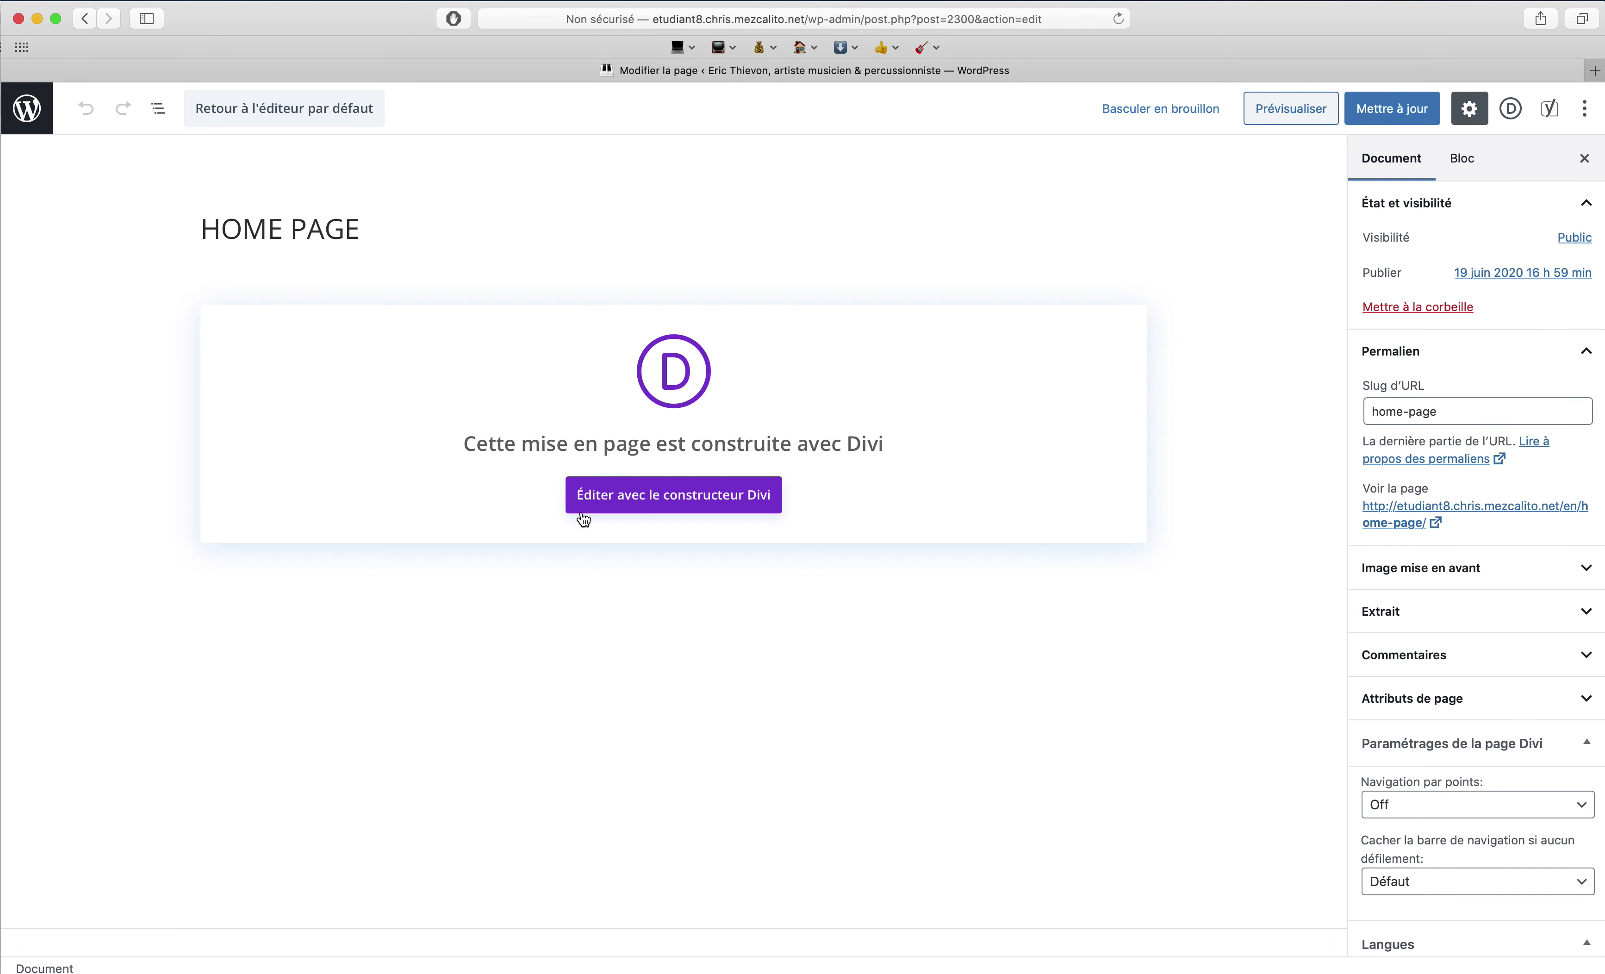
pyautogui.click(616, 504)
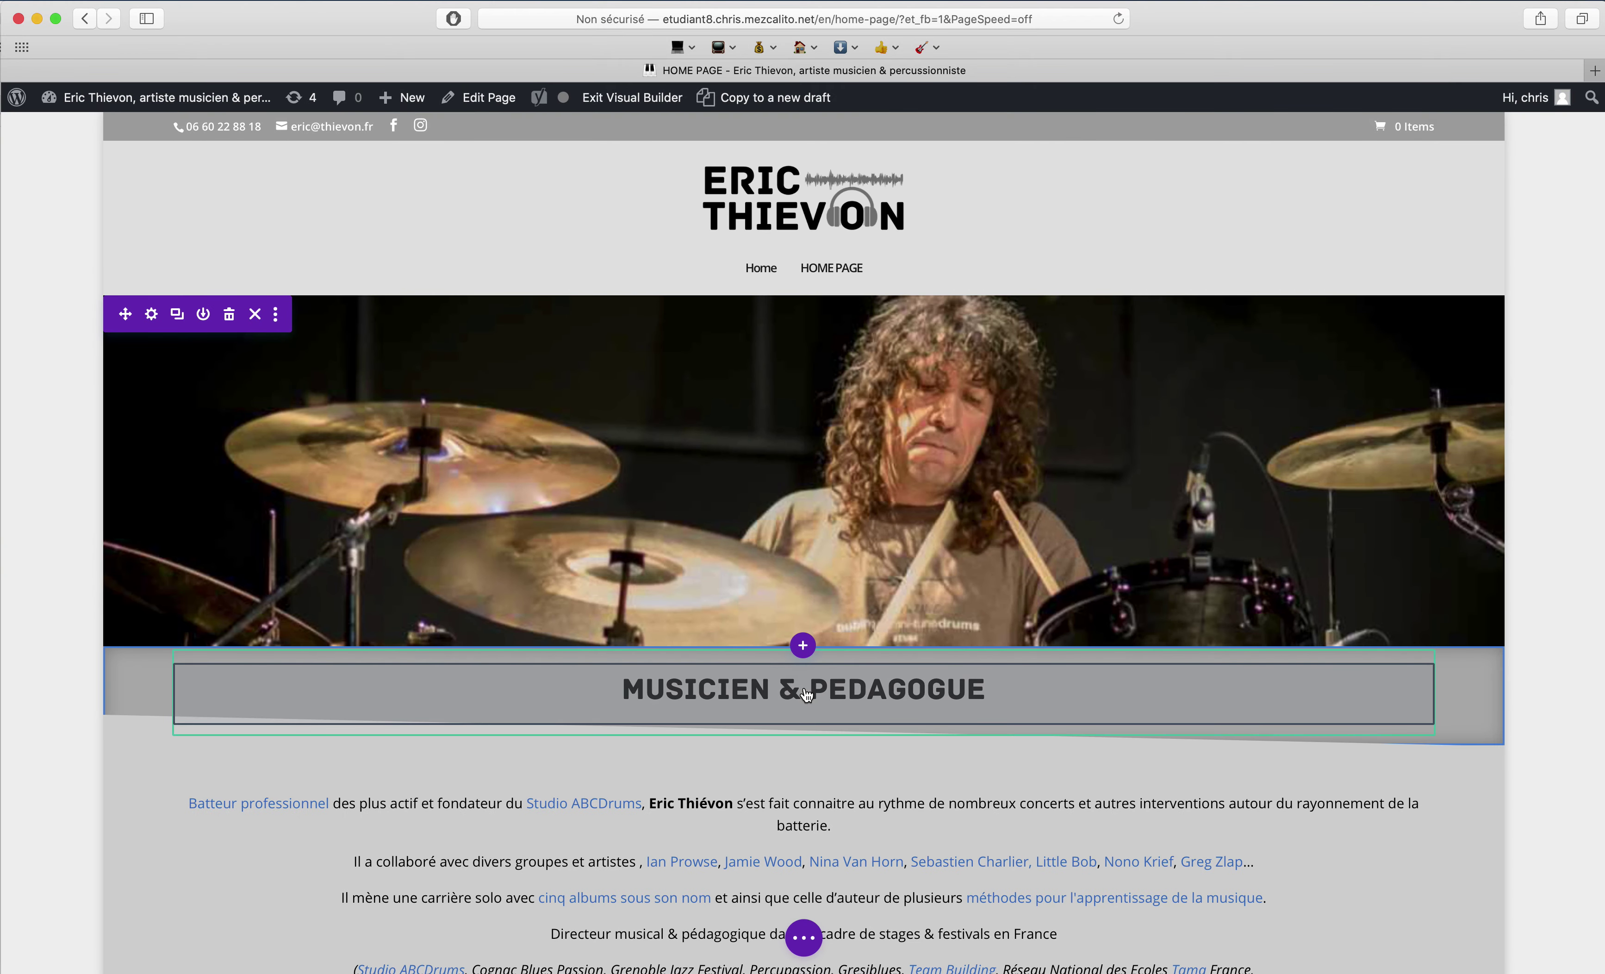
pyautogui.click(759, 672)
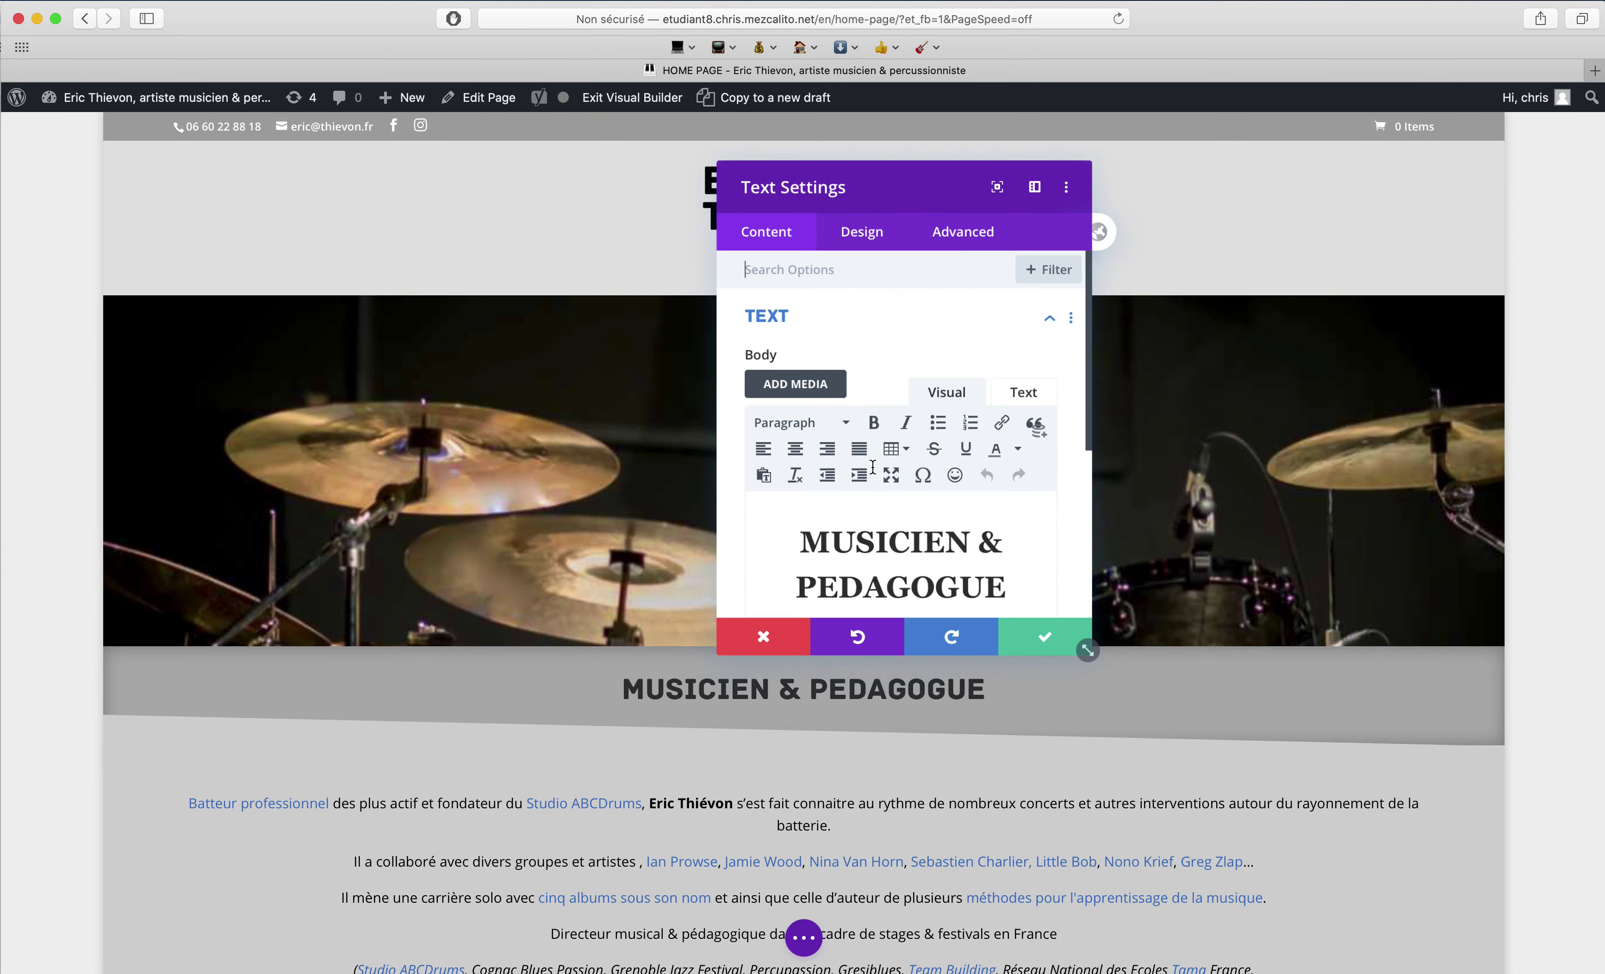
pyautogui.click(943, 542)
pyautogui.moveTo(944, 542); pyautogui.dragTo(934, 543)
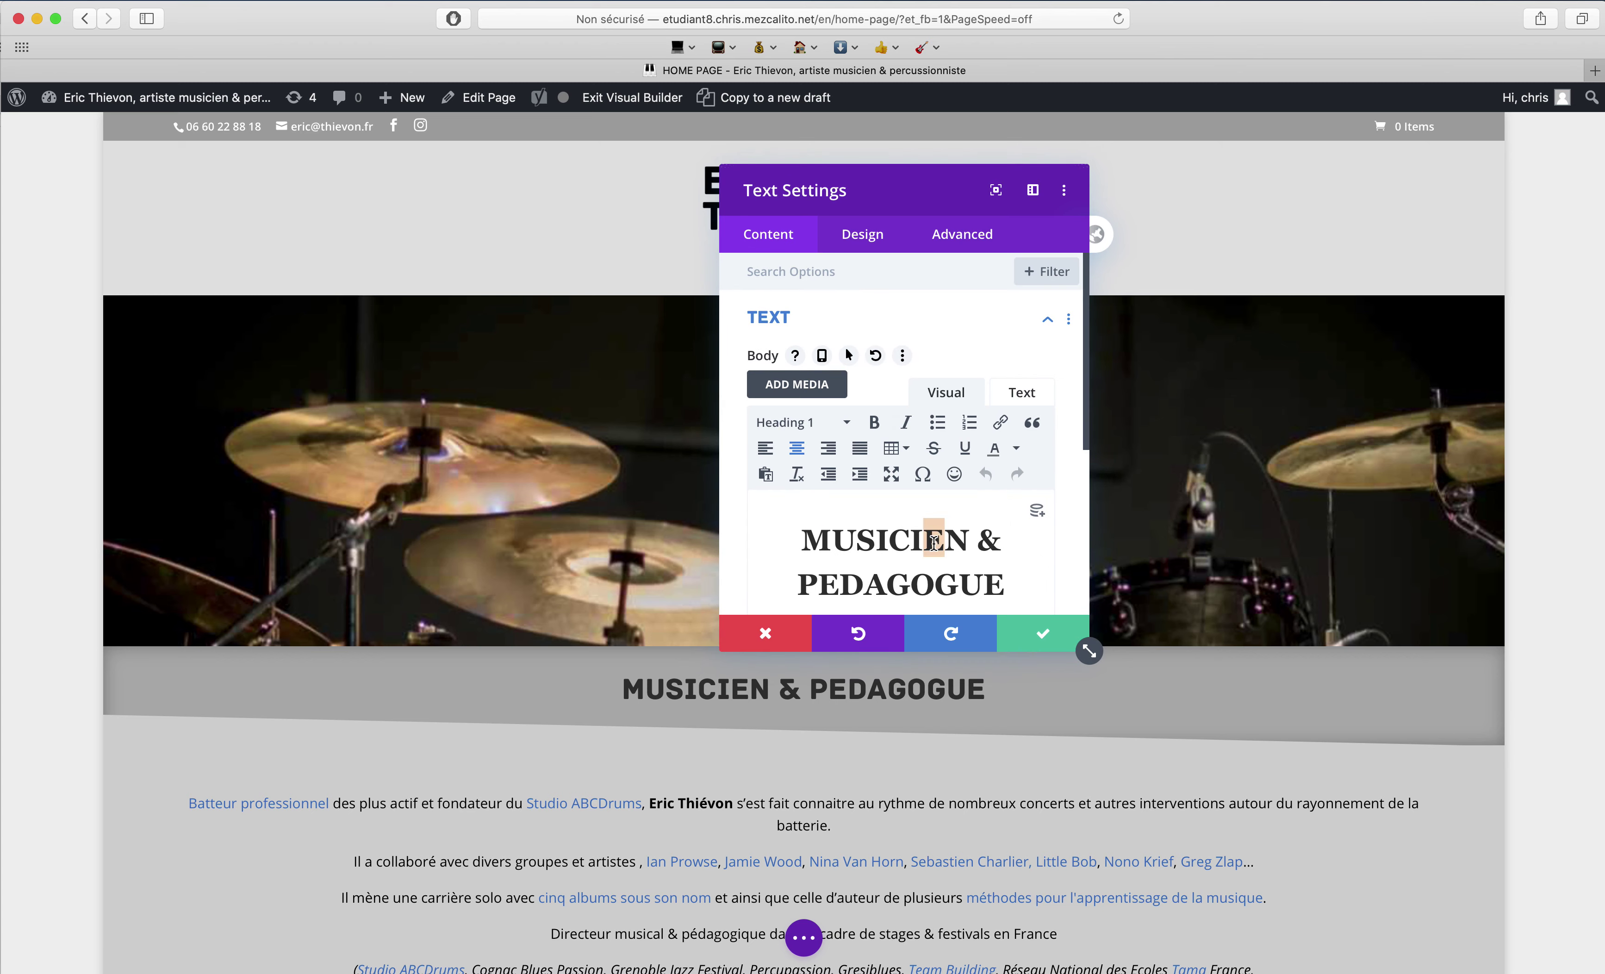
pyautogui.write('A')
pyautogui.moveTo(1011, 584); pyautogui.dragTo(737, 587)
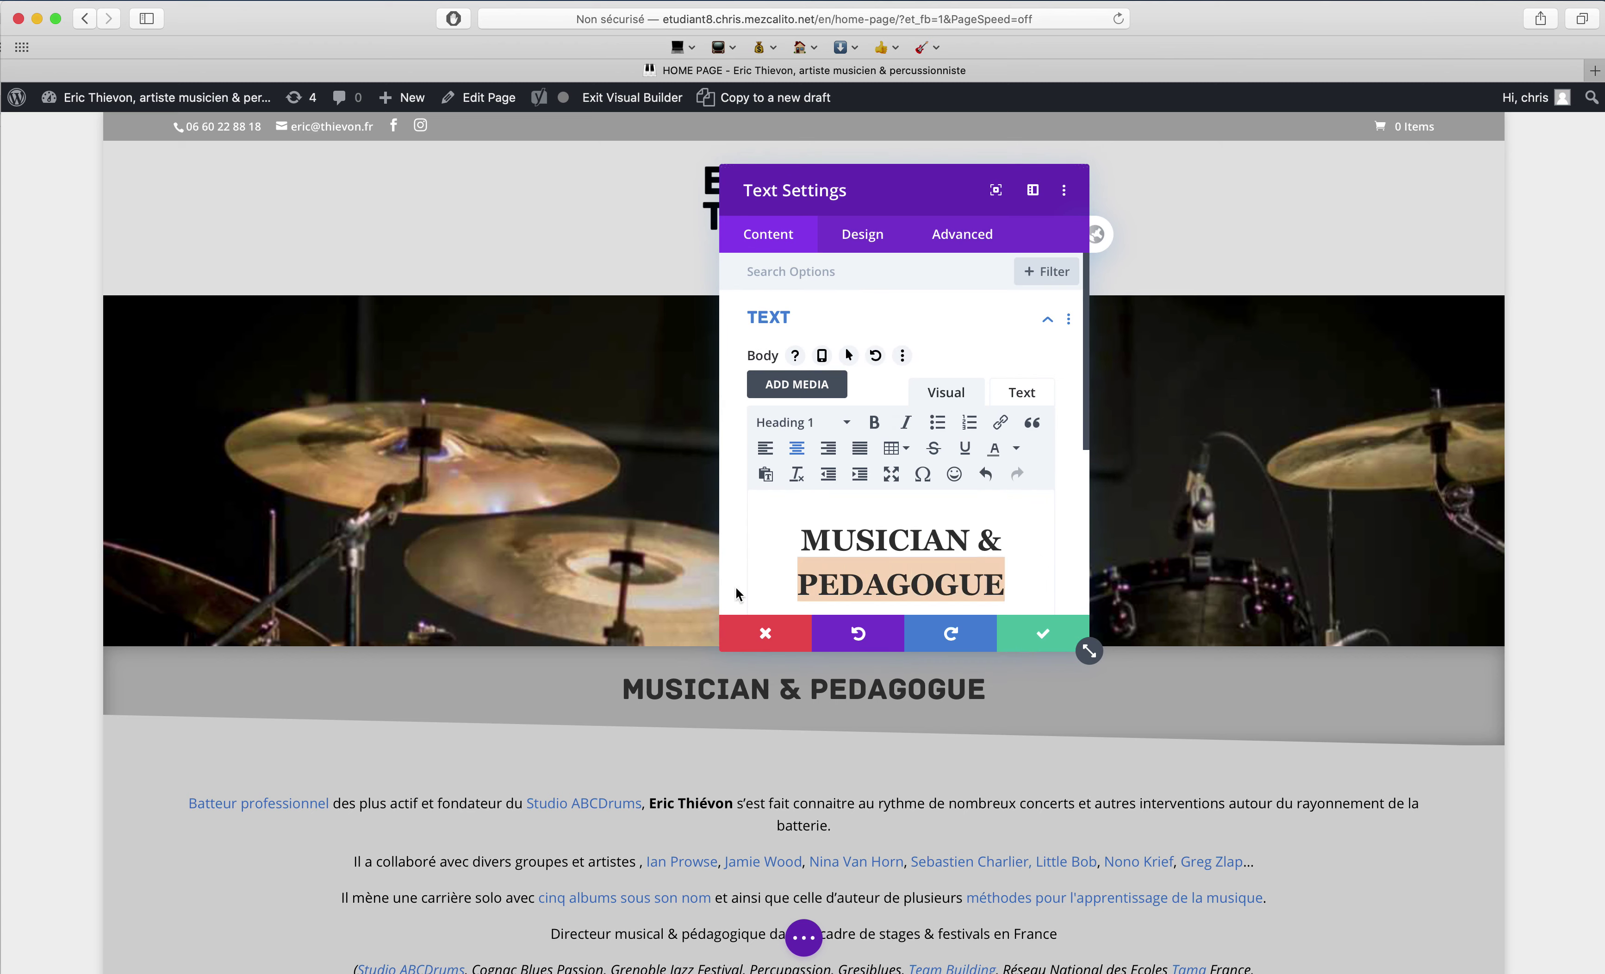
pyautogui.write('TEACHER')
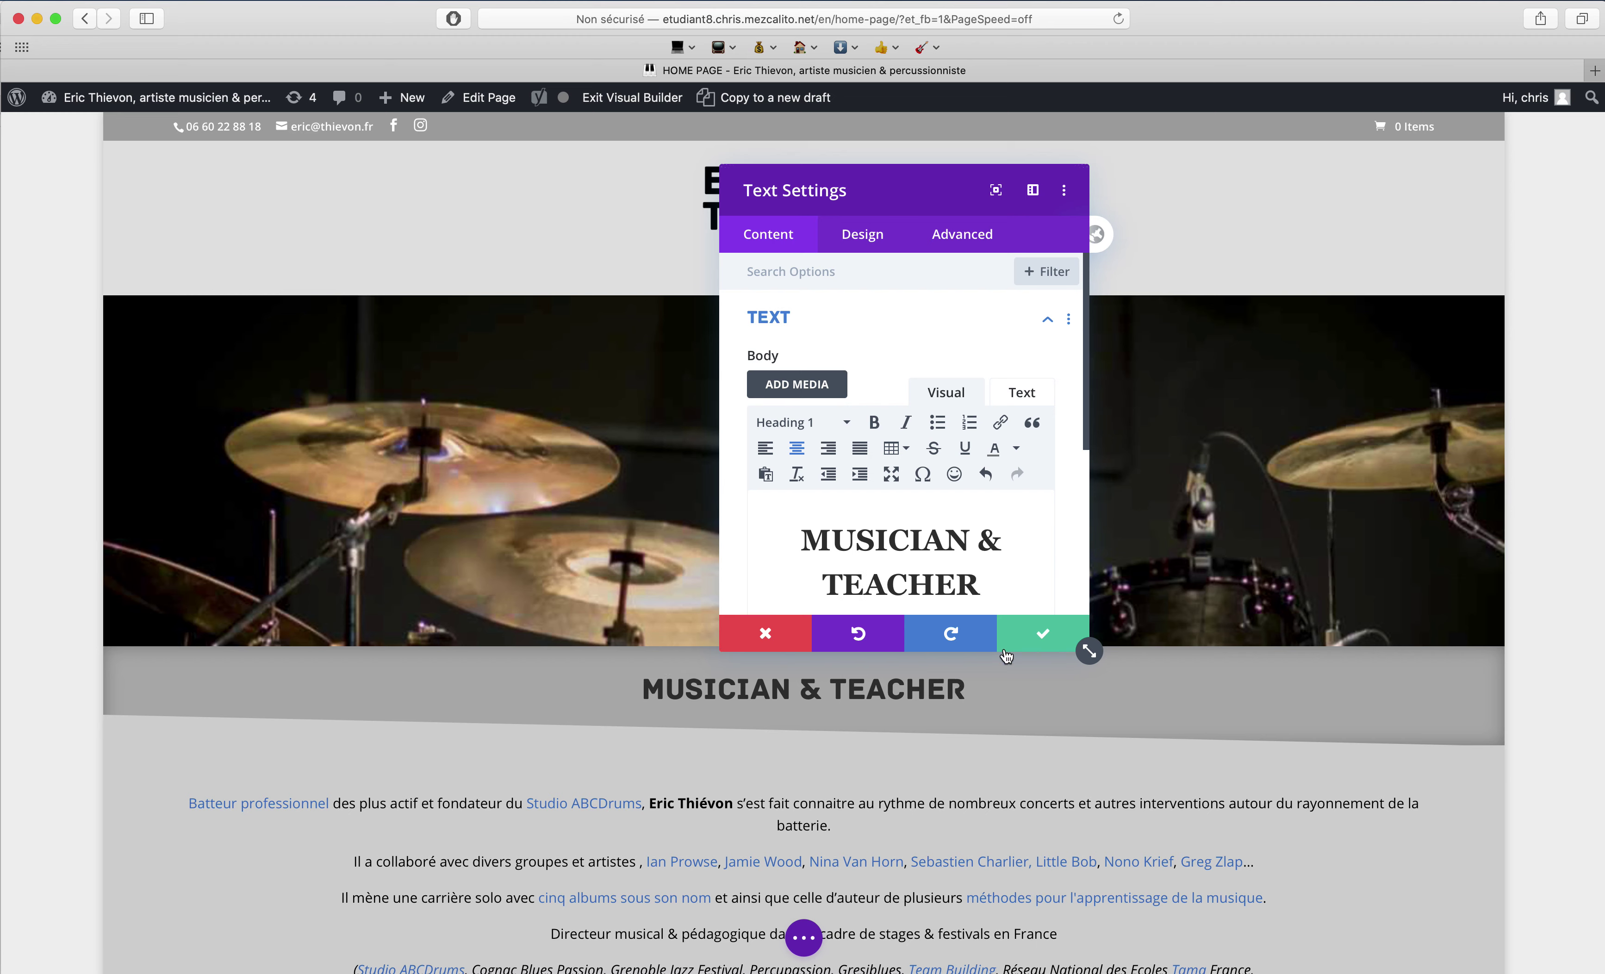
pyautogui.click(1033, 646)
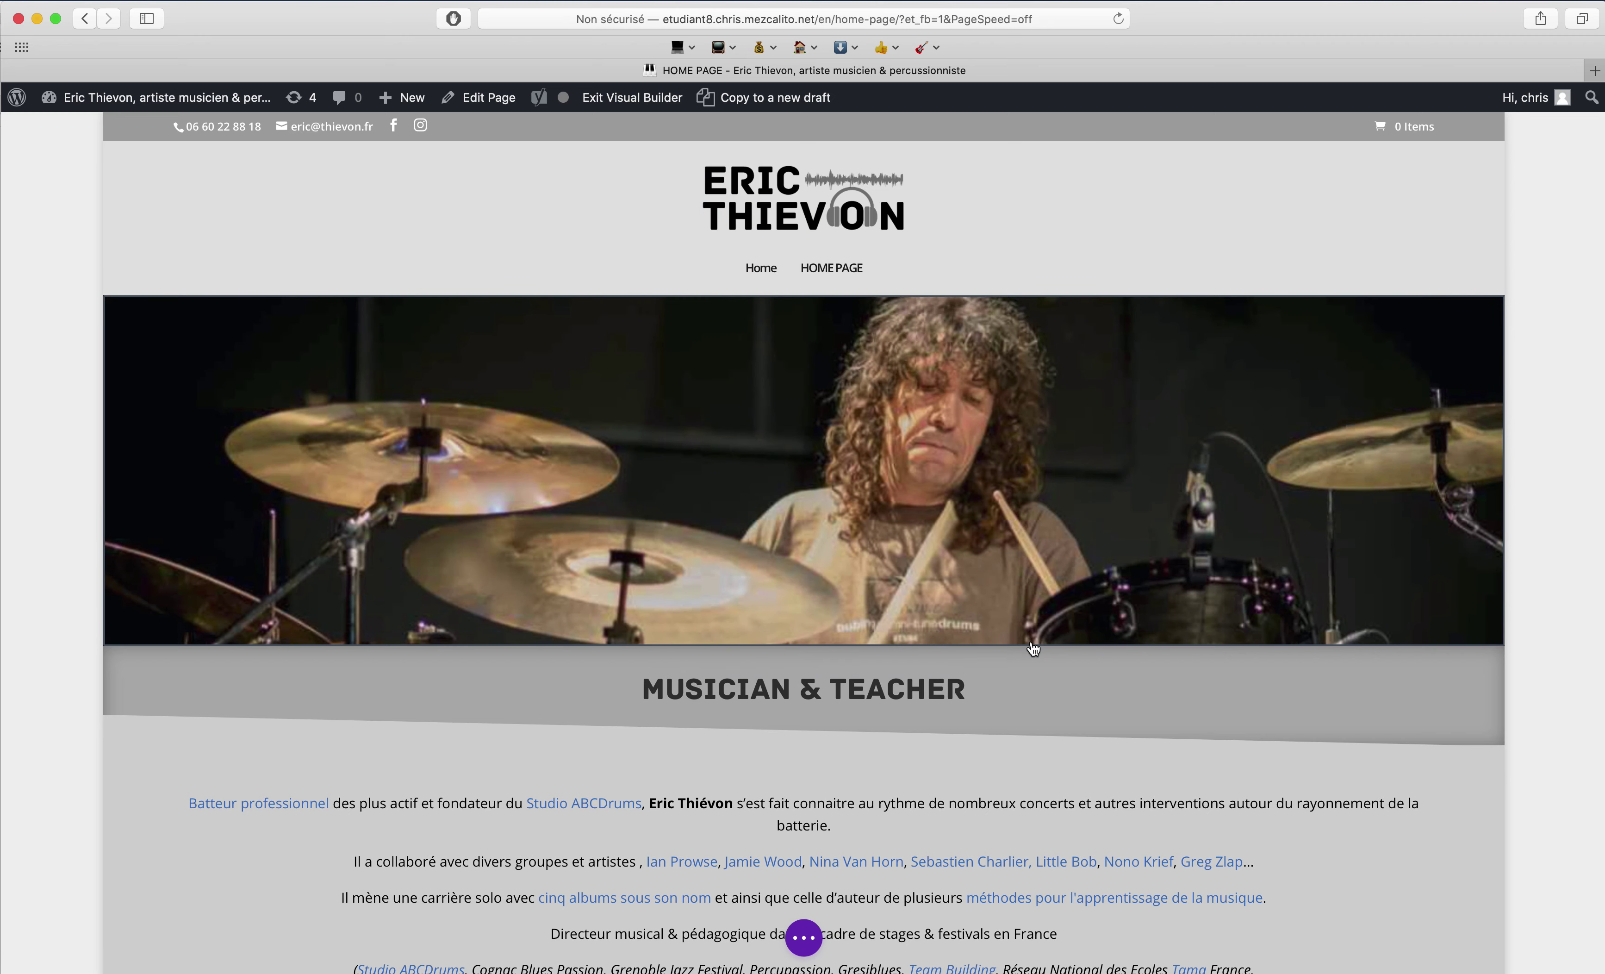
pyautogui.click(804, 937)
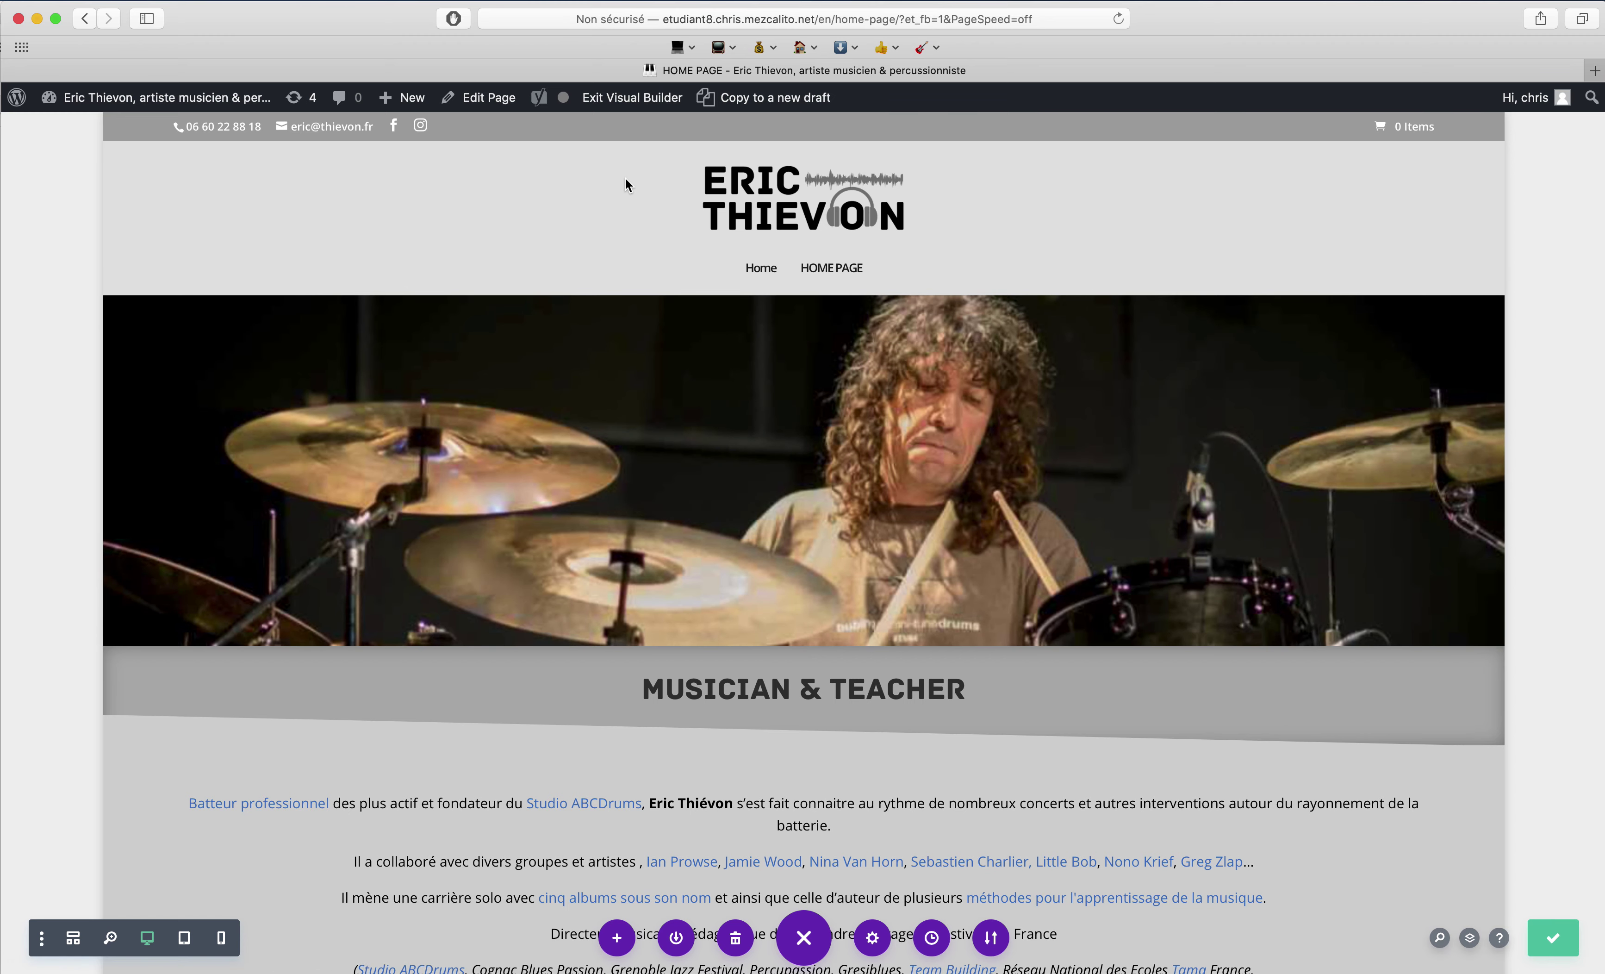
# - Return to HOME PAGE's standard editor, link PAGE ACCUEIL as its French translation and update the page
pyautogui.click(509, 99)
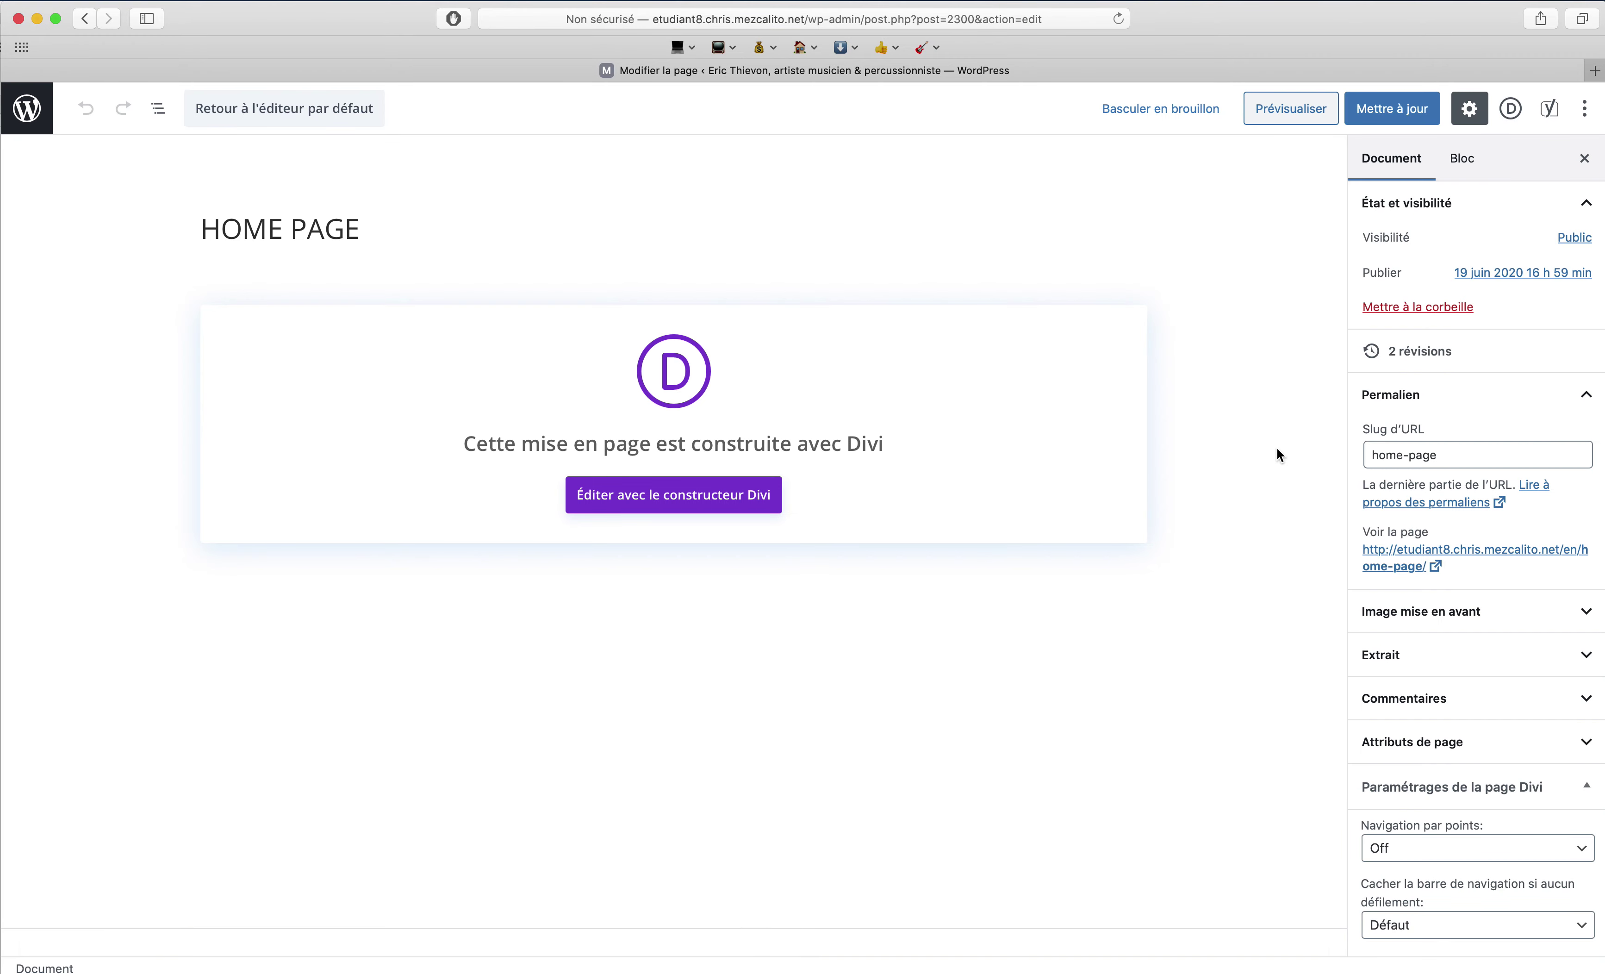
pyautogui.scroll(-5, 1443, 627)
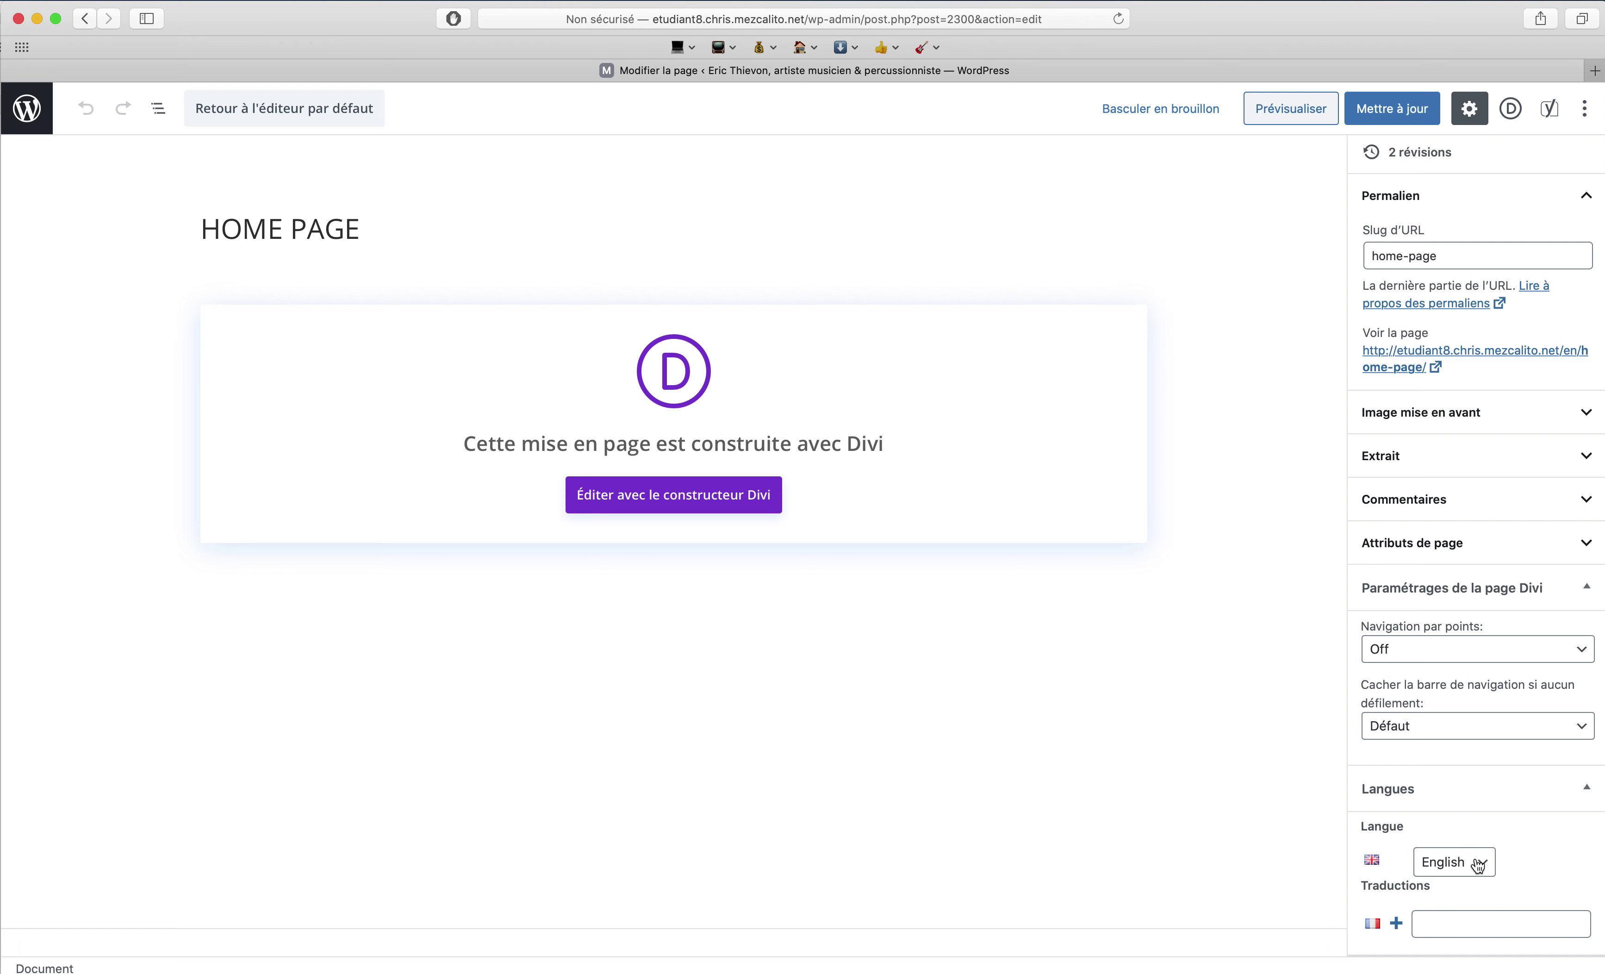
pyautogui.click(1480, 917)
pyautogui.write('acc')
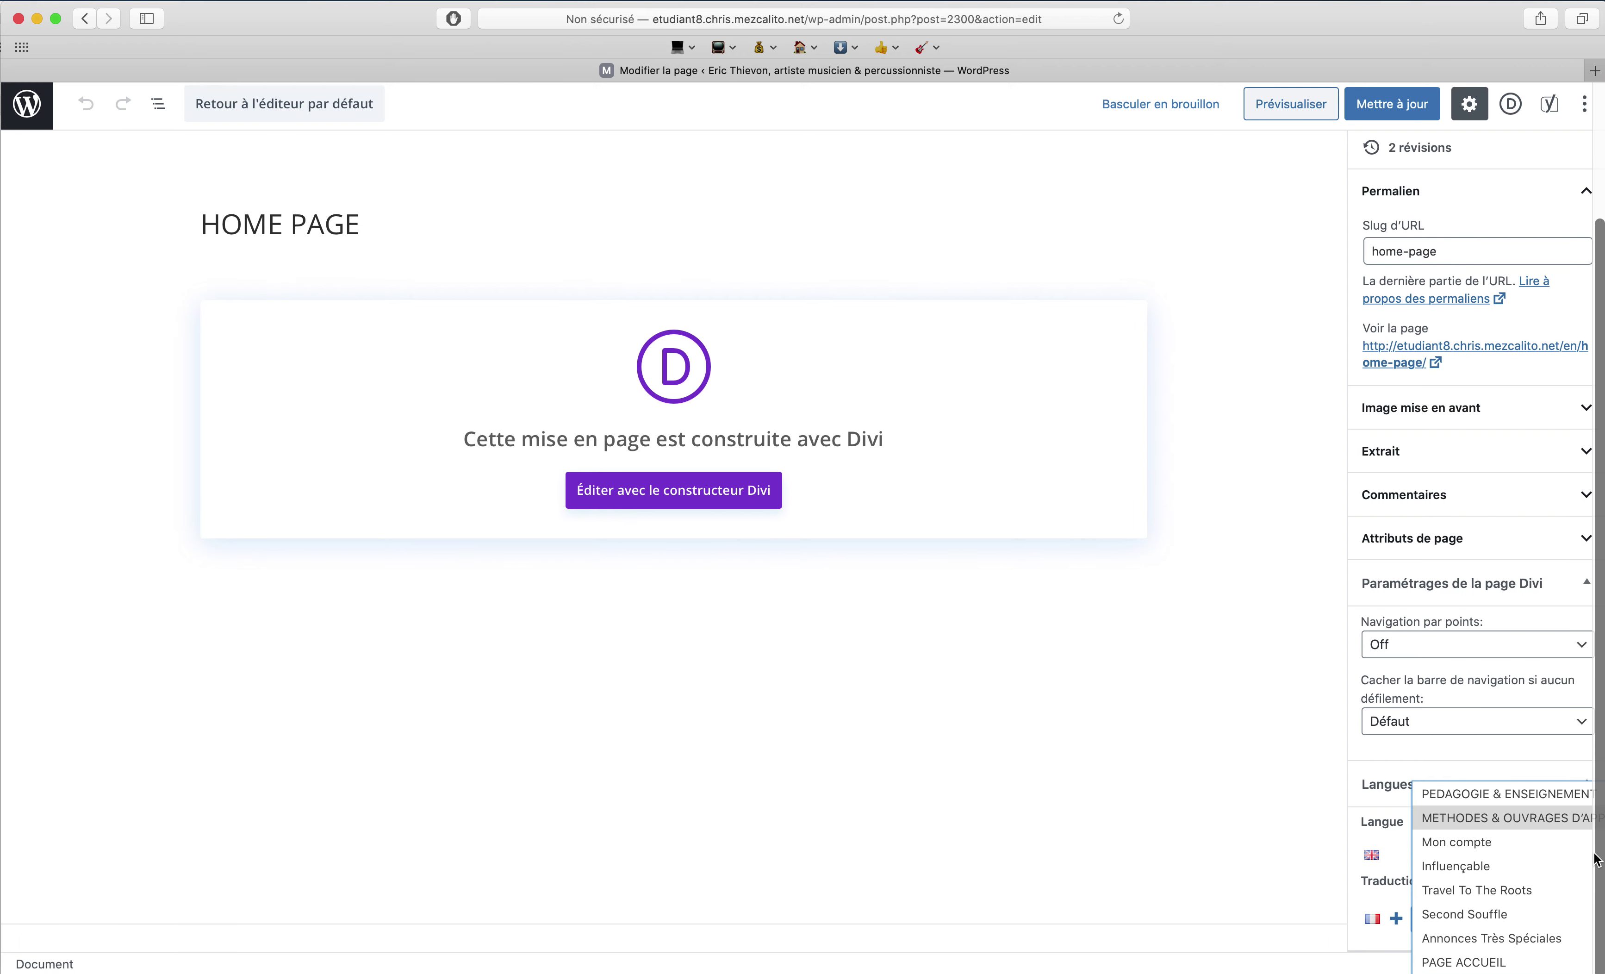
pyautogui.click(1497, 966)
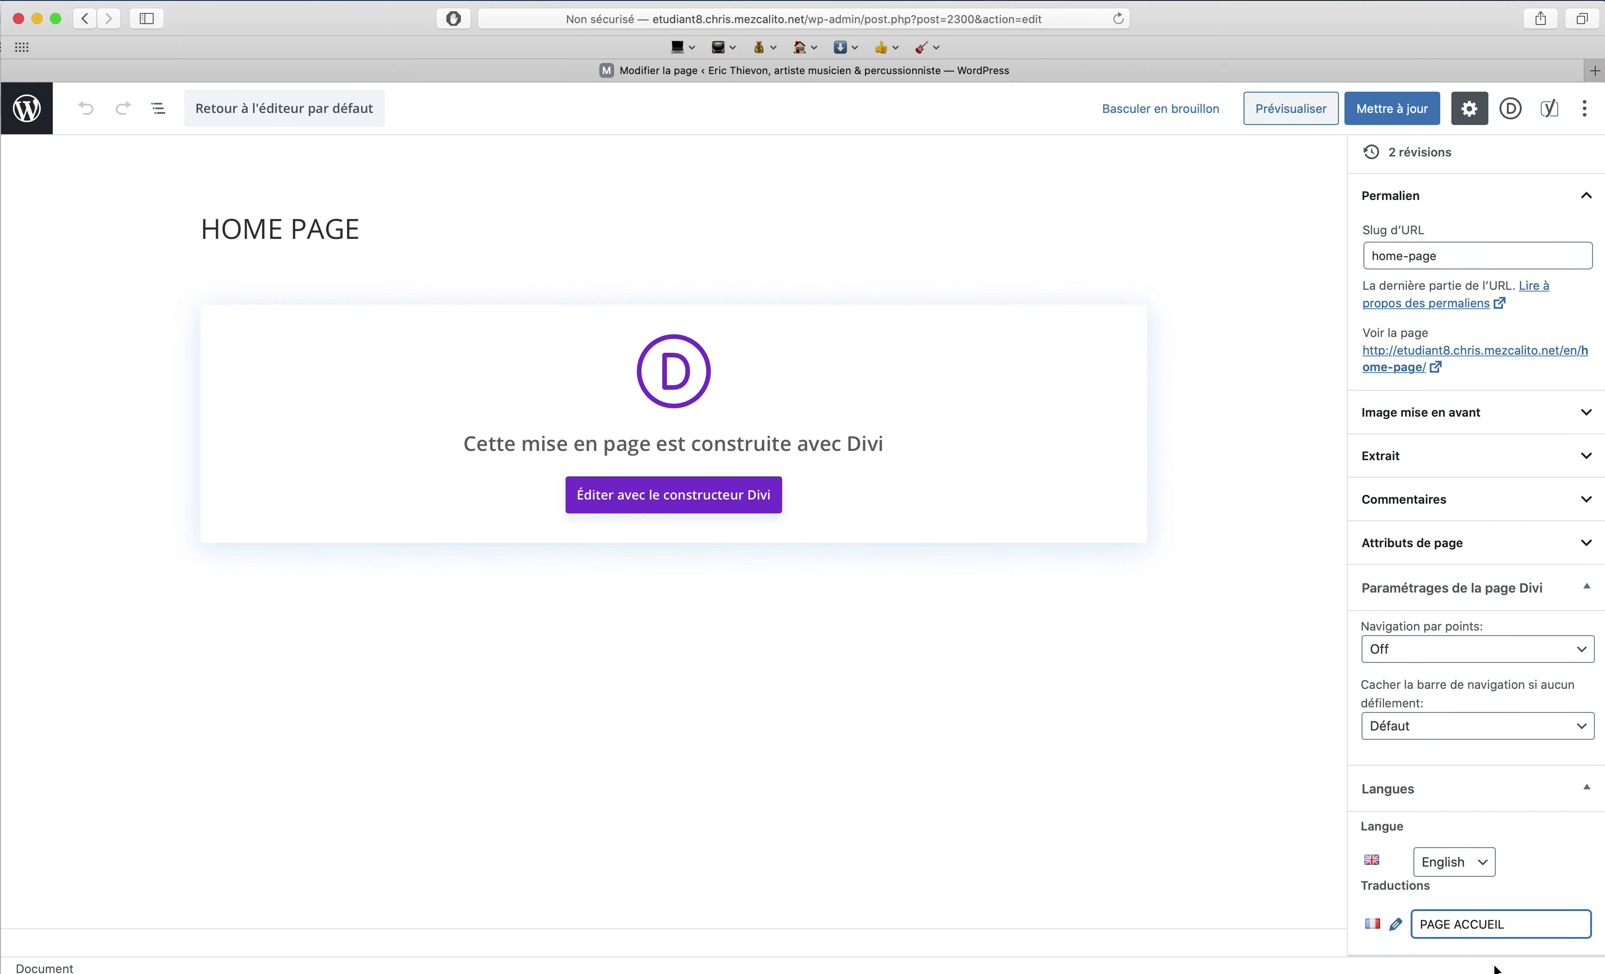
pyautogui.press('Tab')
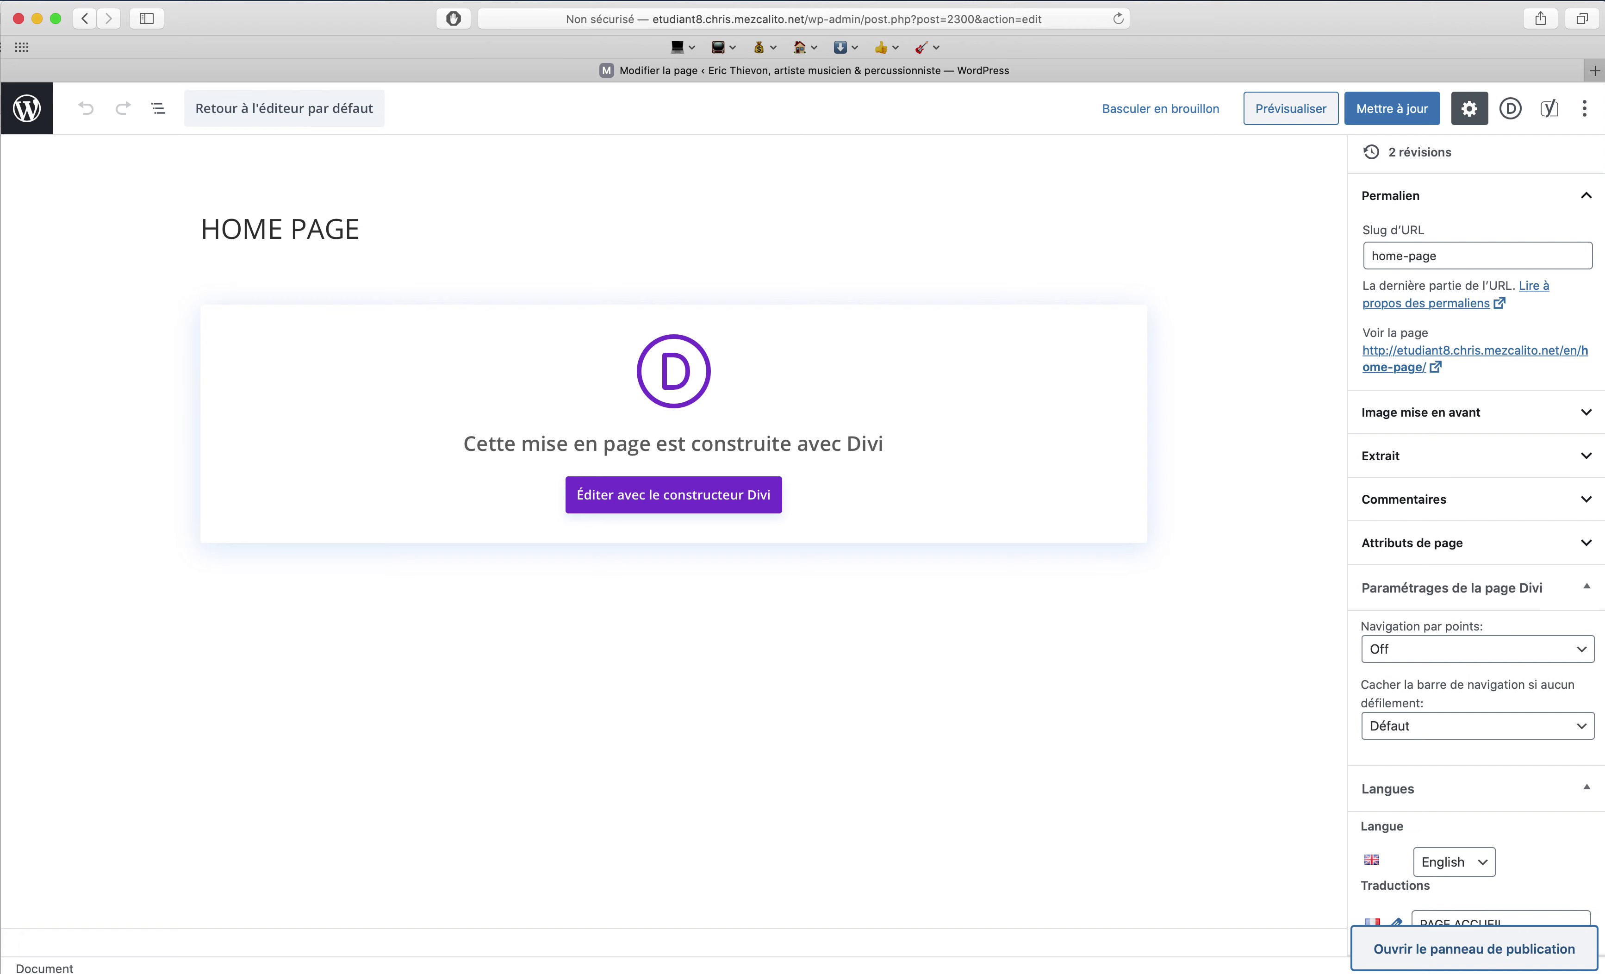
pyautogui.click(1394, 115)
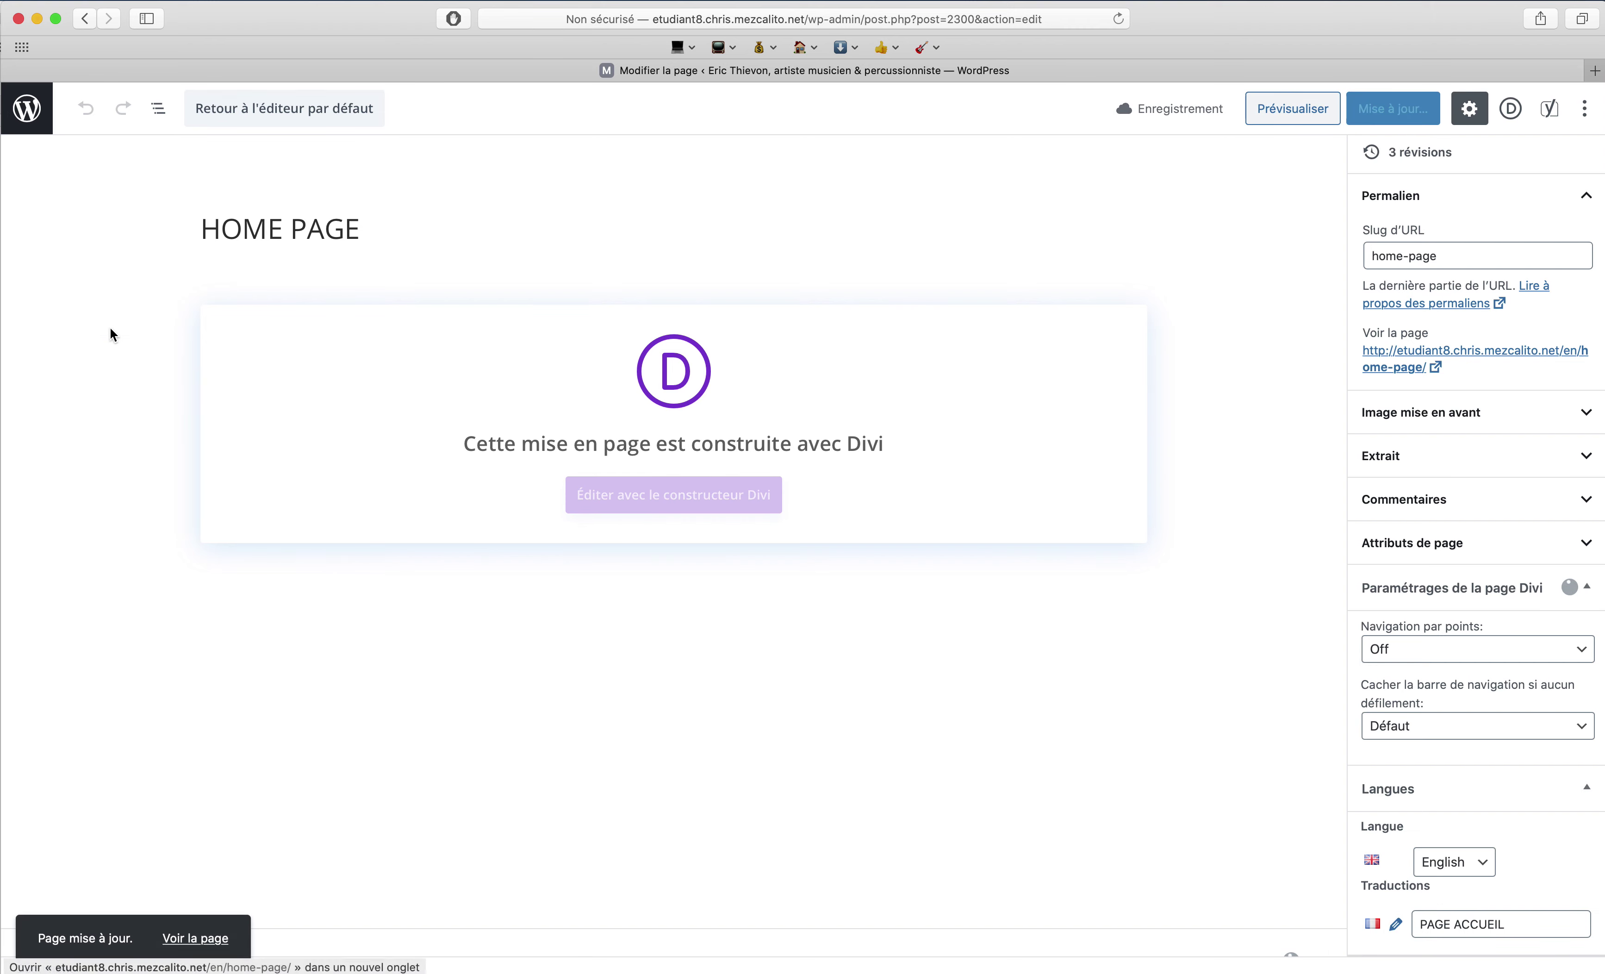
# - Return to the list of all pages and filter it to English content
pyautogui.click(39, 110)
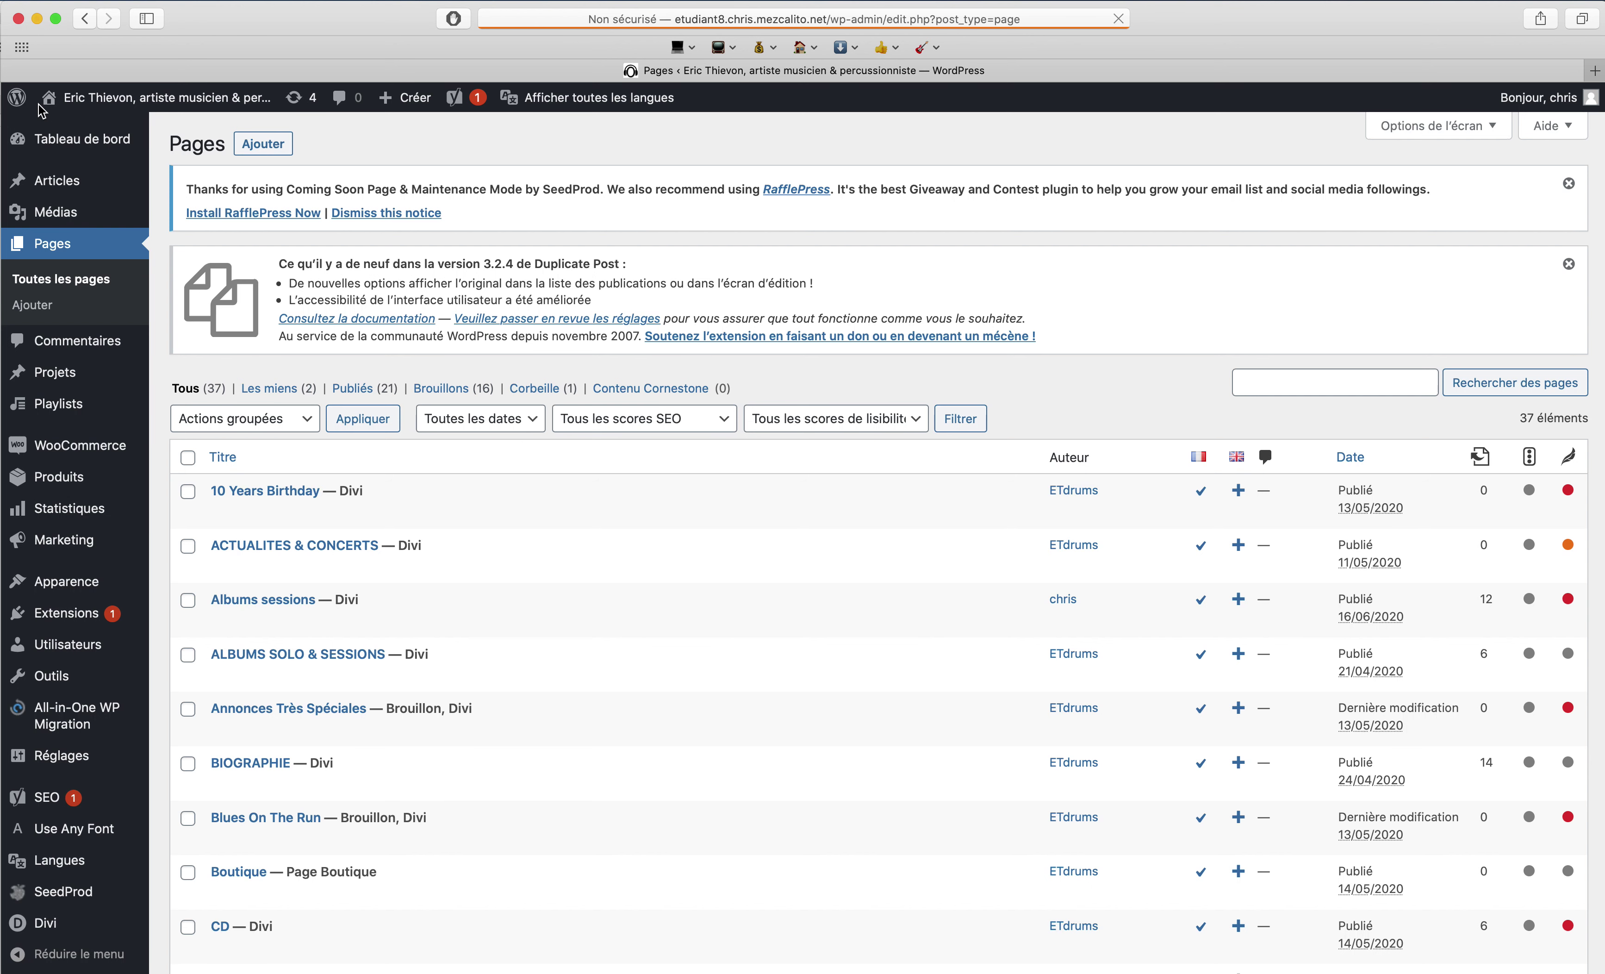
pyautogui.moveTo(574, 98)
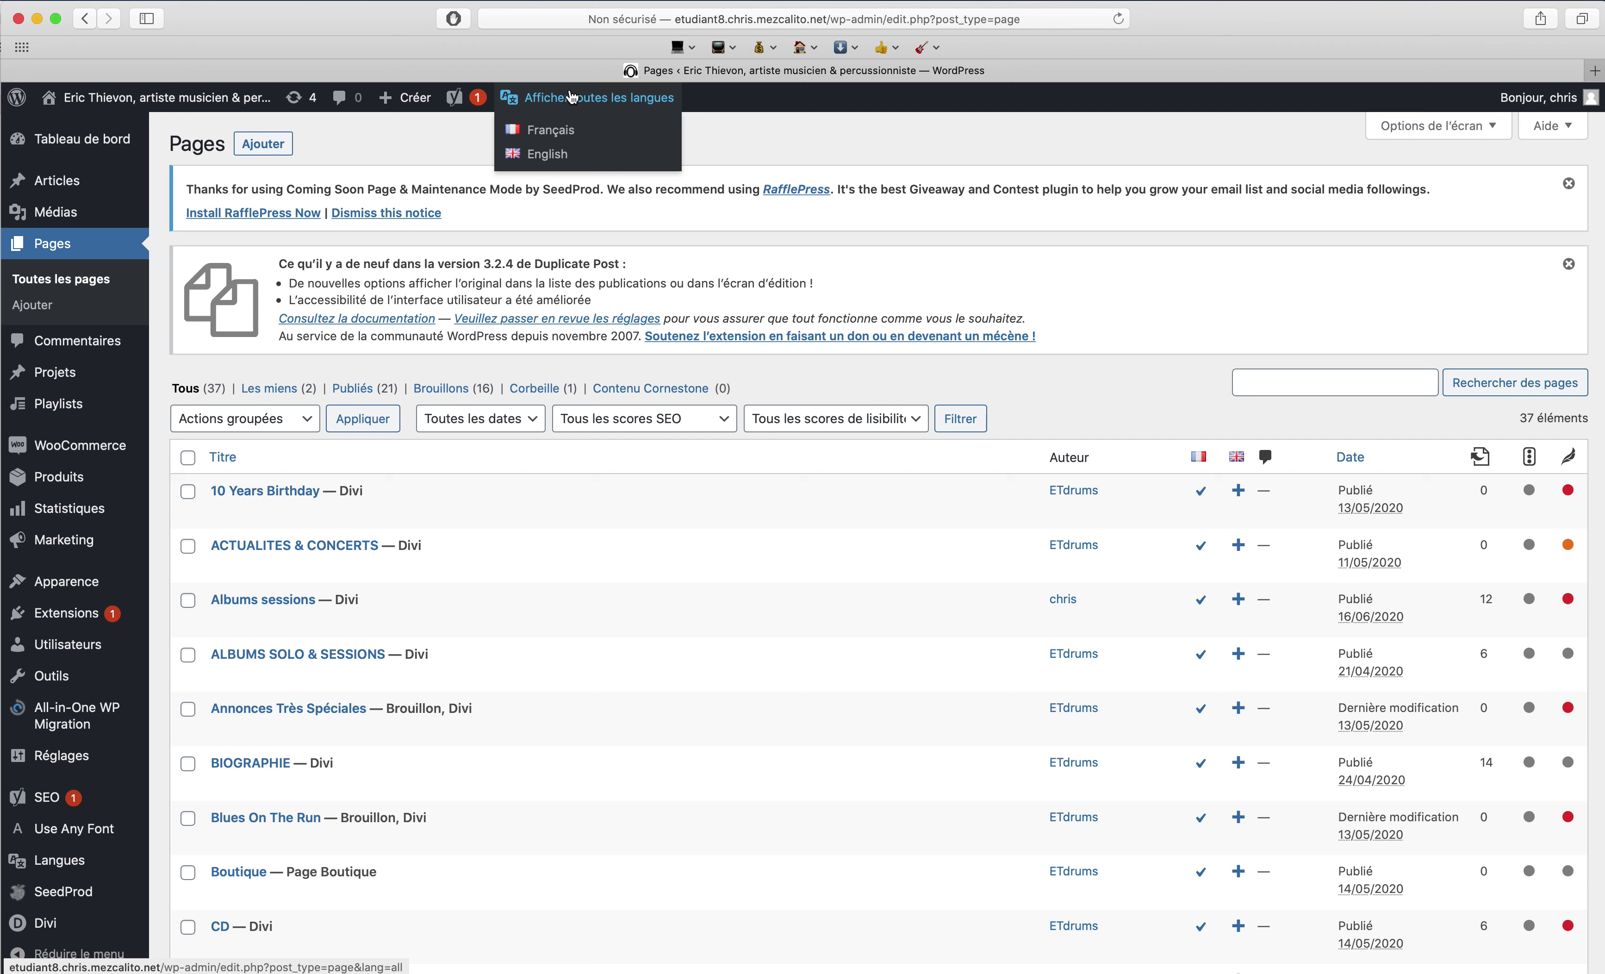
pyautogui.click(557, 157)
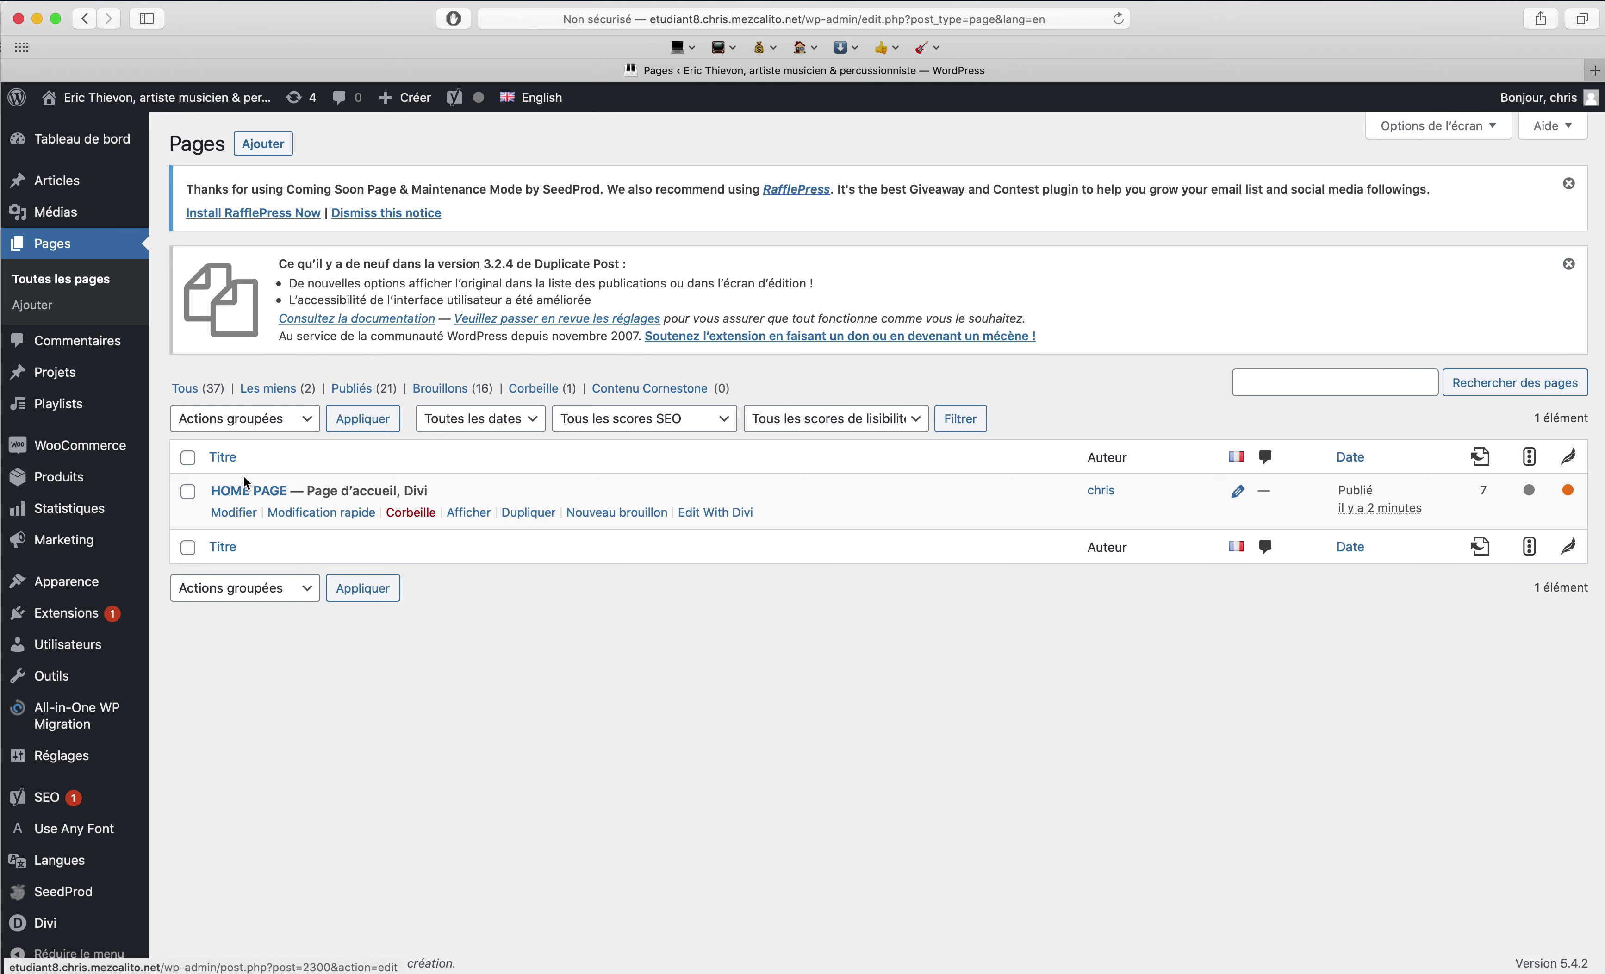
# - In the reading settings, choose HOME PAGE as the static home page for English and save the changes
pyautogui.moveTo(71, 769)
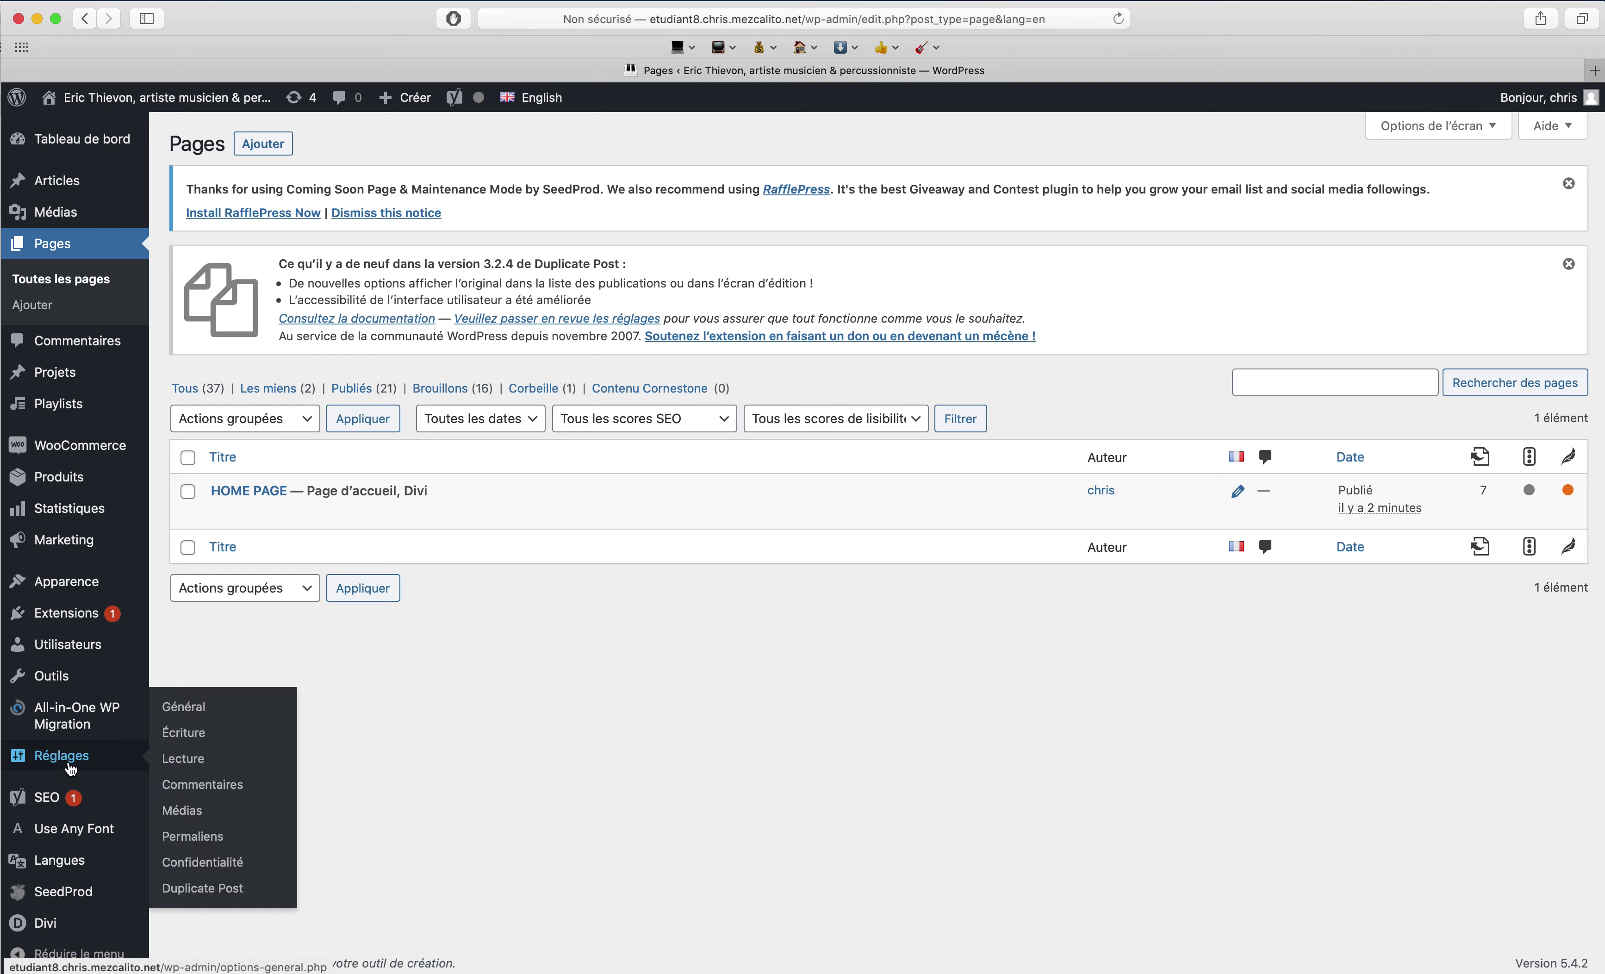
pyautogui.click(197, 760)
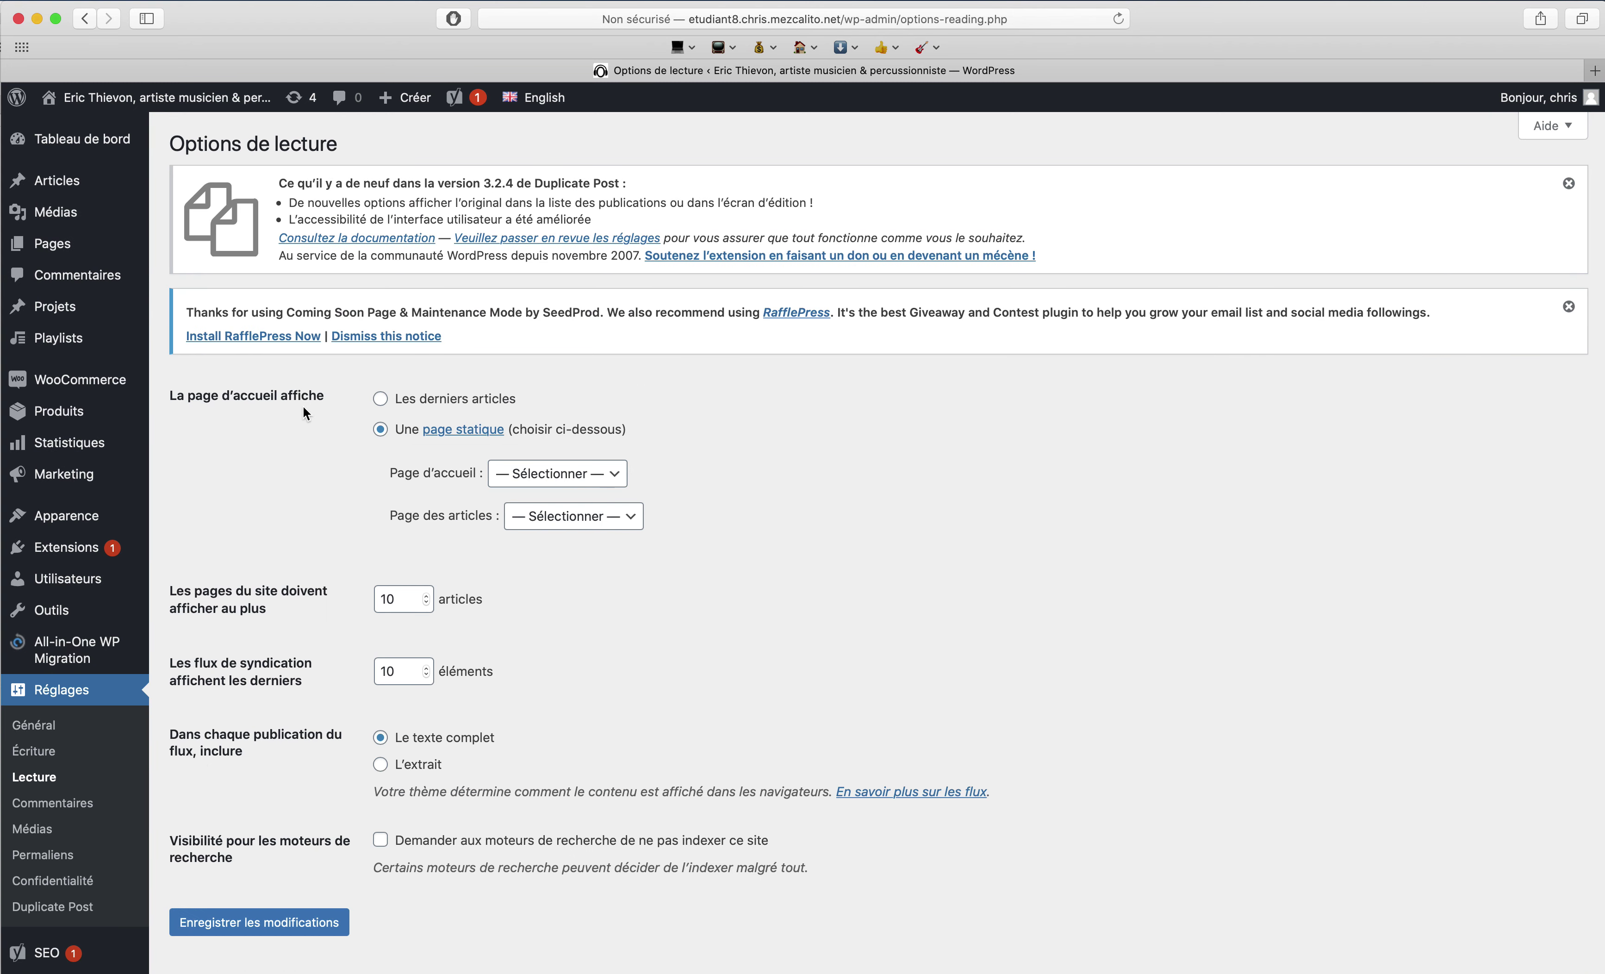
pyautogui.moveTo(548, 105)
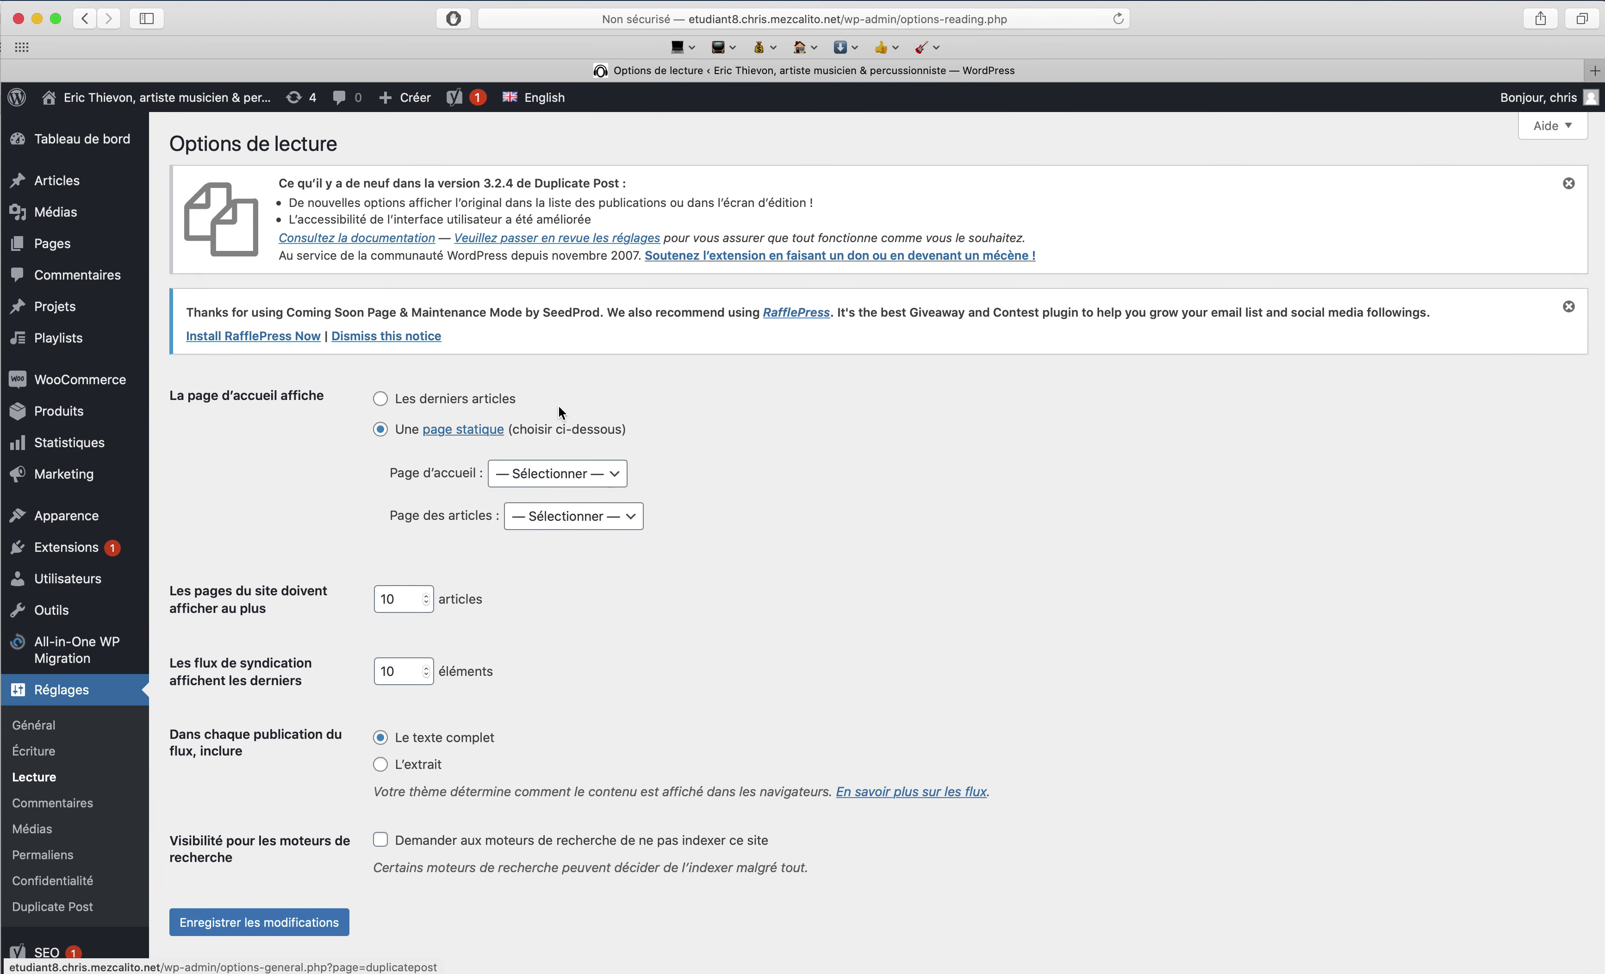
pyautogui.click(561, 473)
pyautogui.click(532, 494)
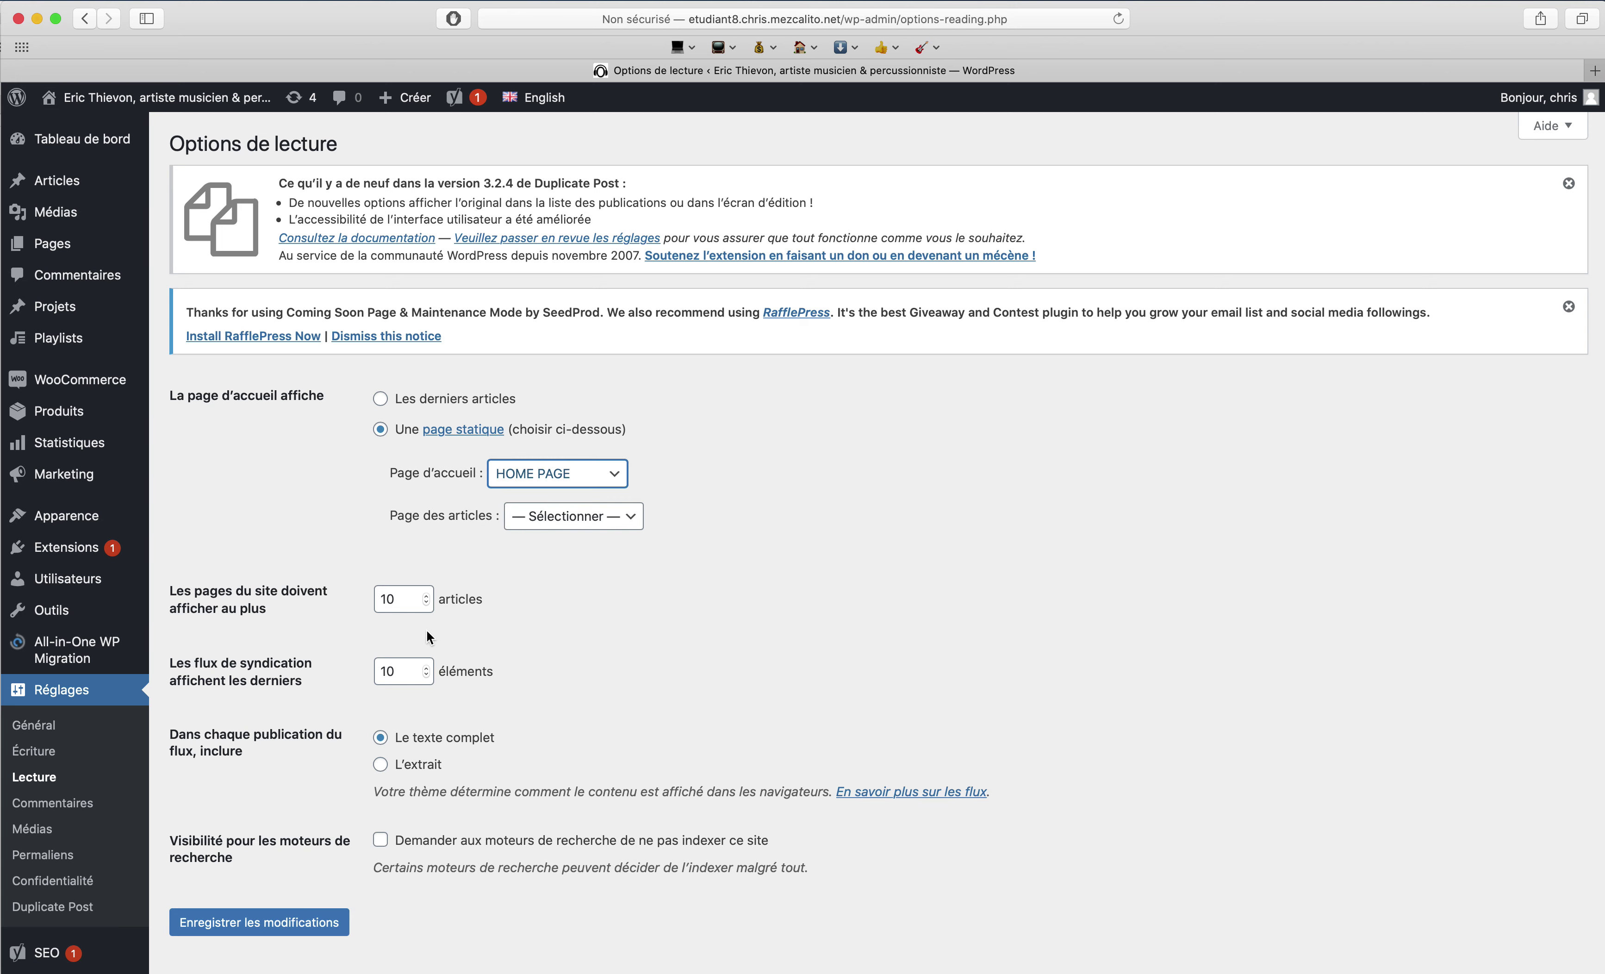
pyautogui.click(298, 922)
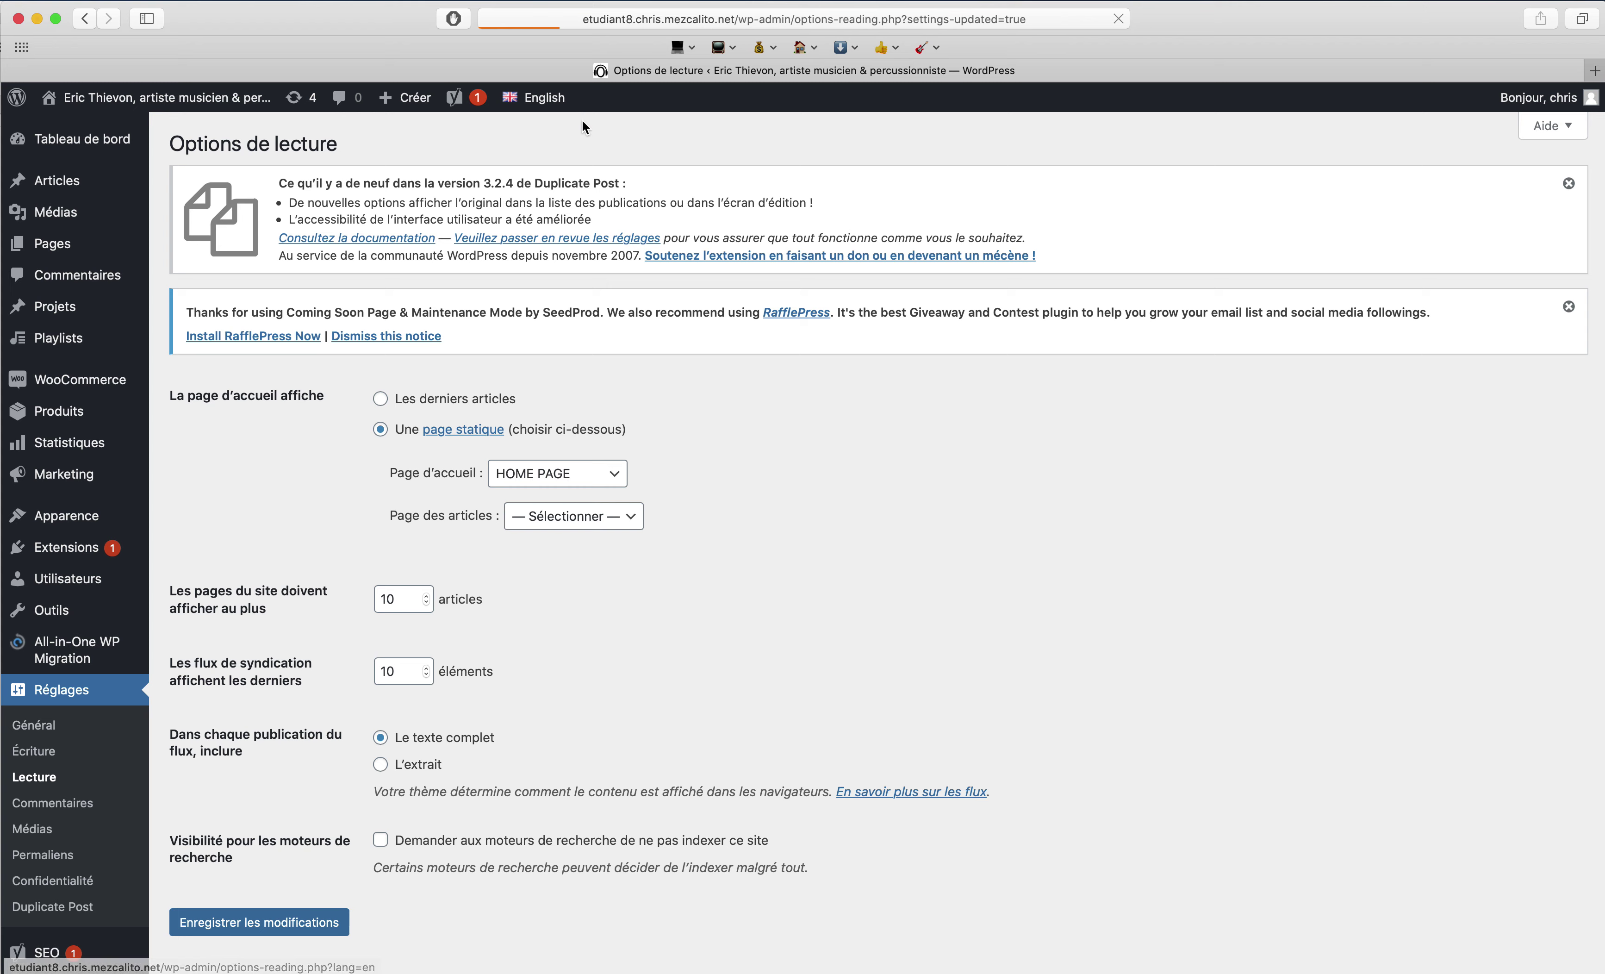
# - Switch the reading settings to French content, choose PAGE ACCUEIL as the static home page and save the changes
pyautogui.moveTo(551, 101)
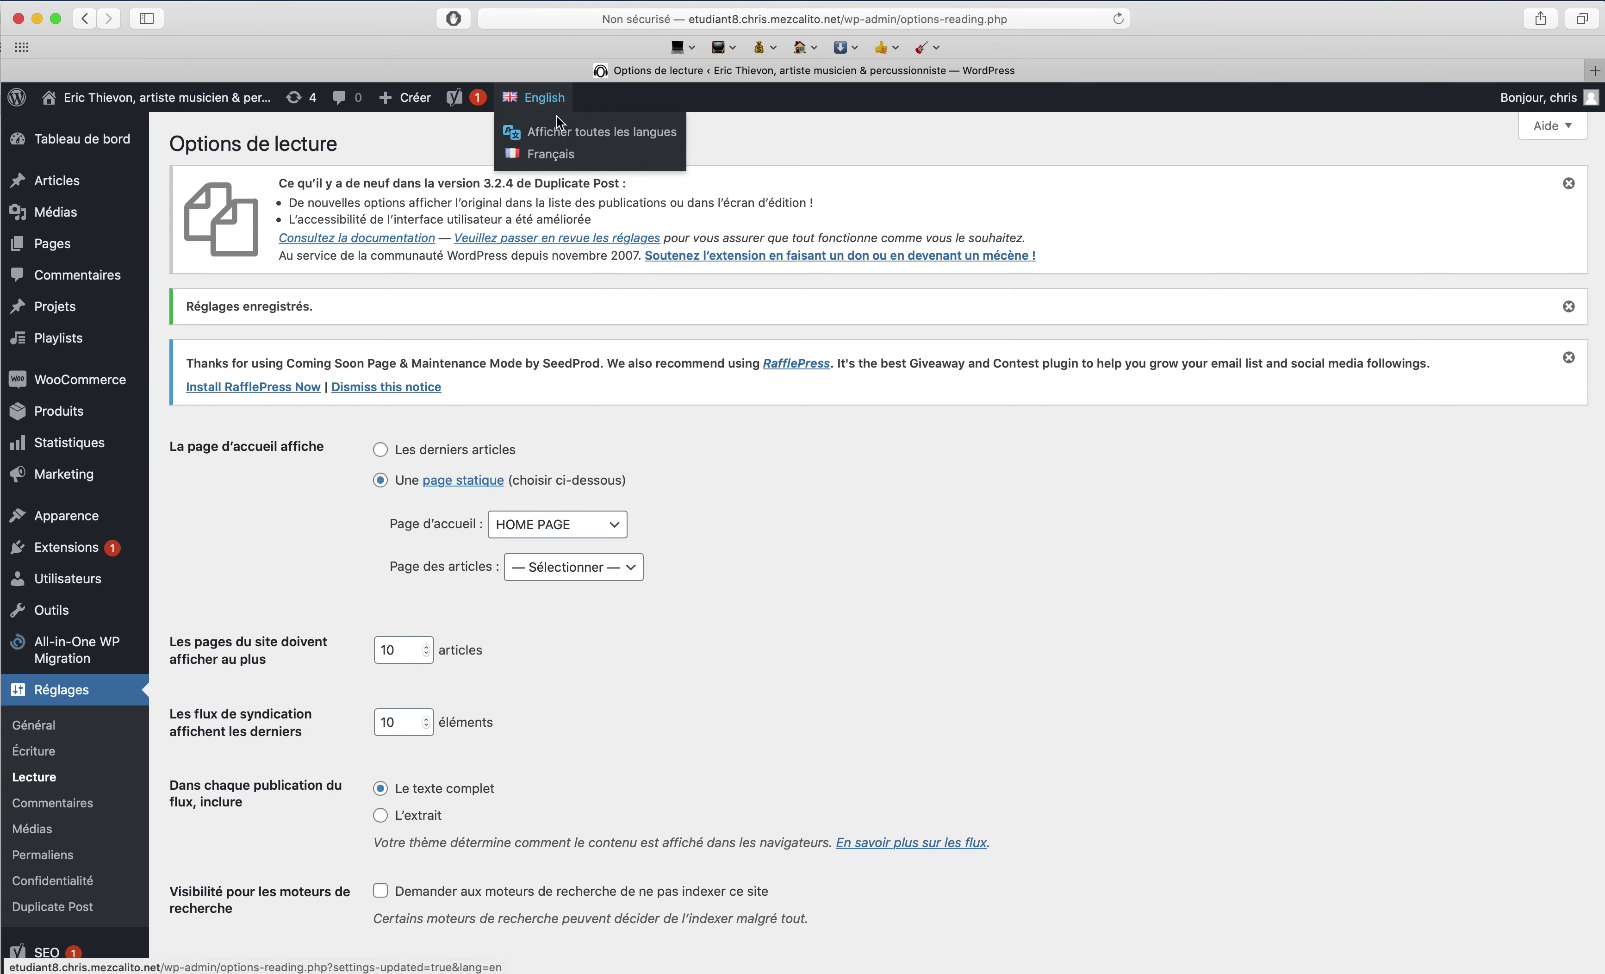
pyautogui.click(560, 155)
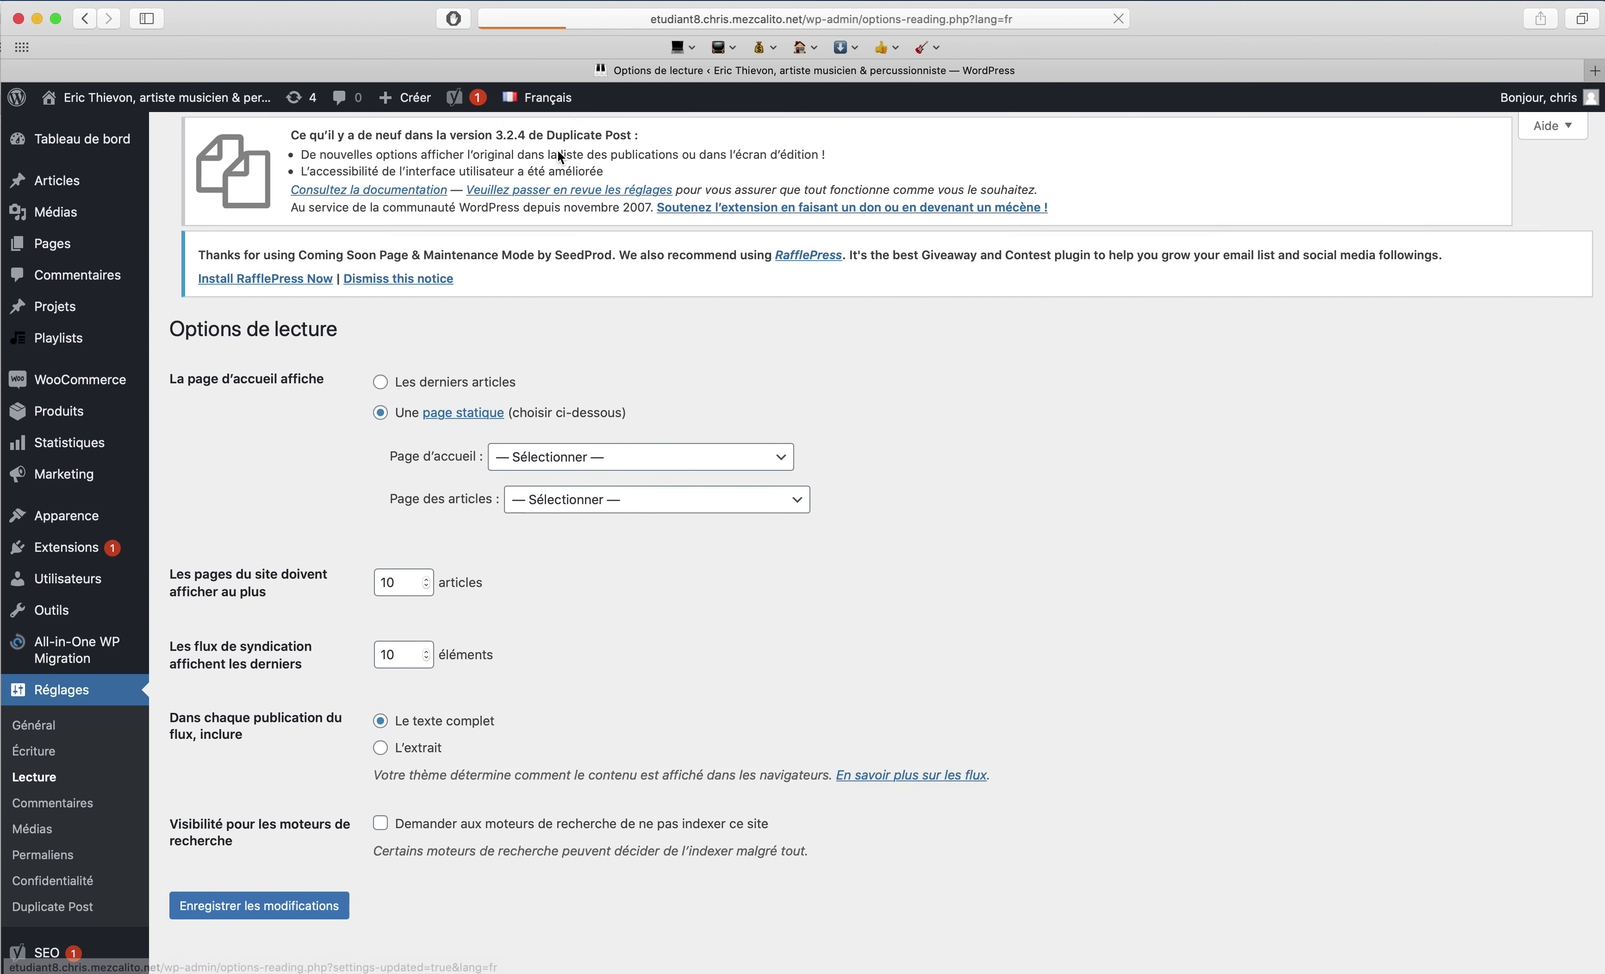
pyautogui.click(537, 473)
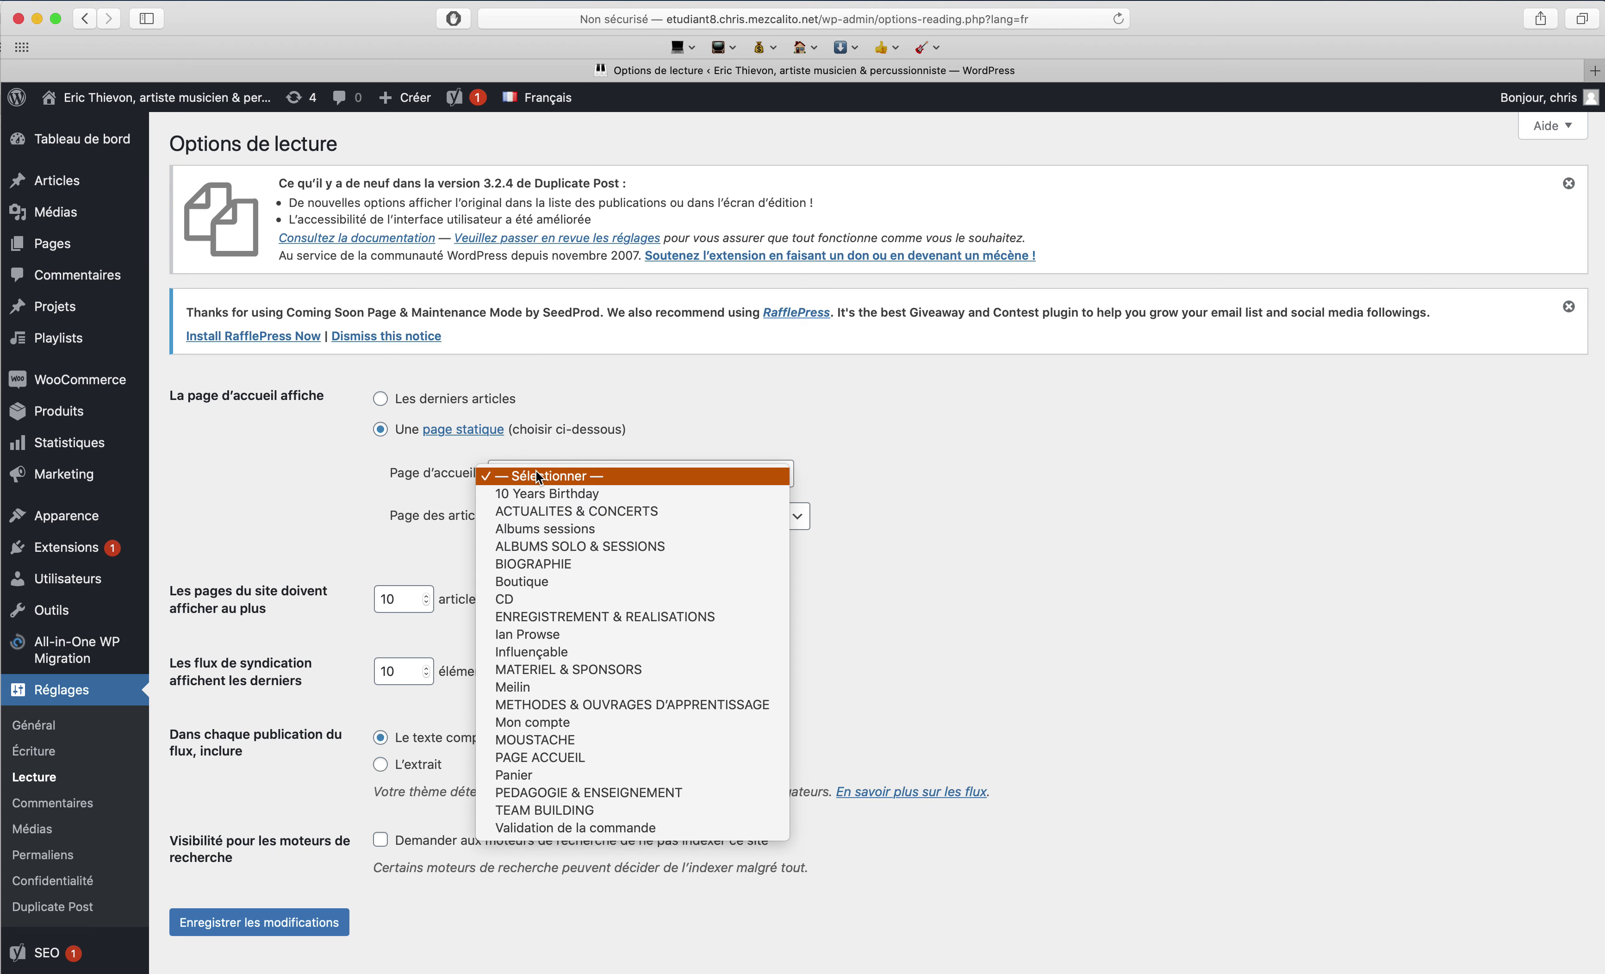
pyautogui.click(534, 757)
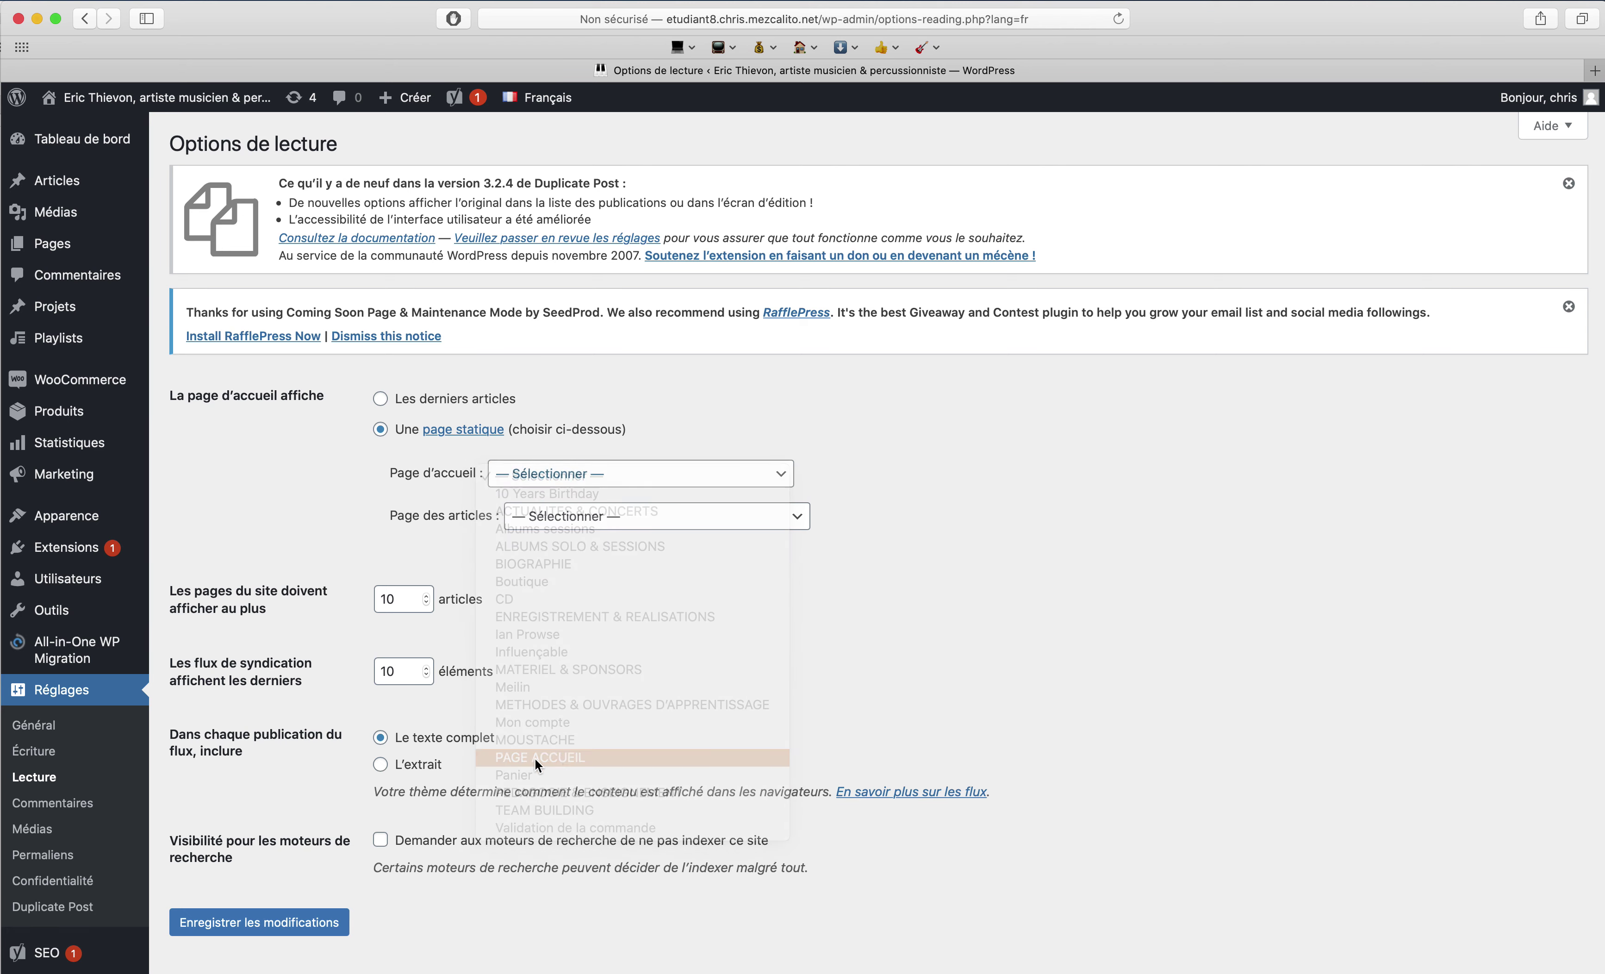
pyautogui.click(229, 925)
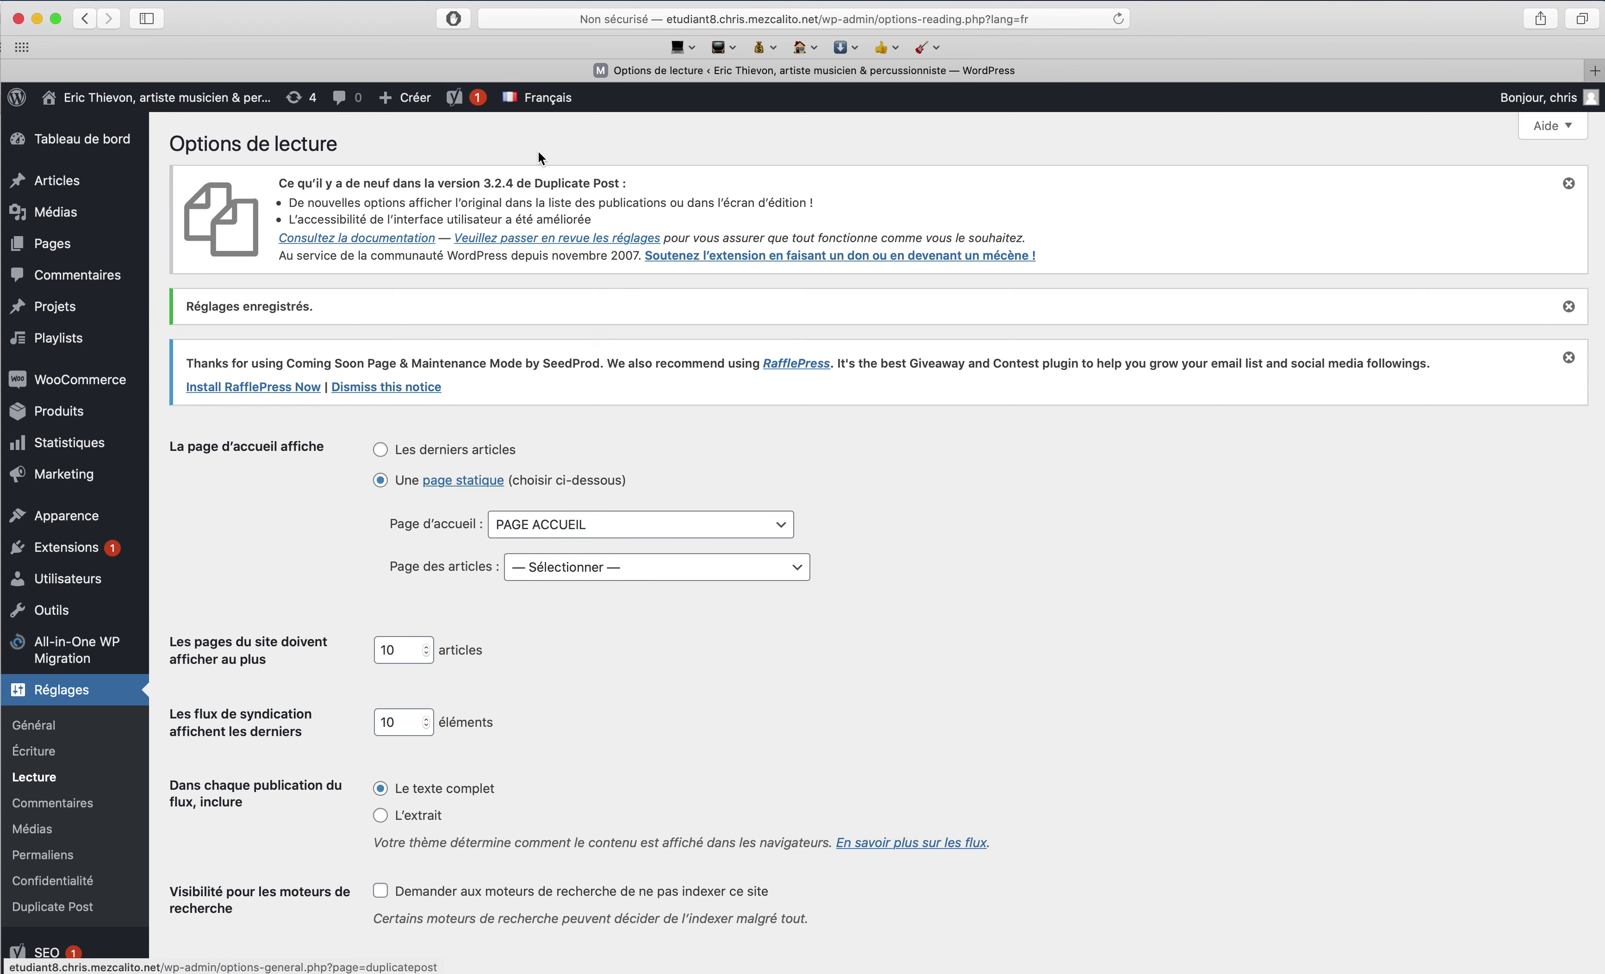
# - Filter the list of all pages to French content and duplicate the ACTUALITES & CONCERTS page
pyautogui.moveTo(548, 98)
pyautogui.click(558, 155)
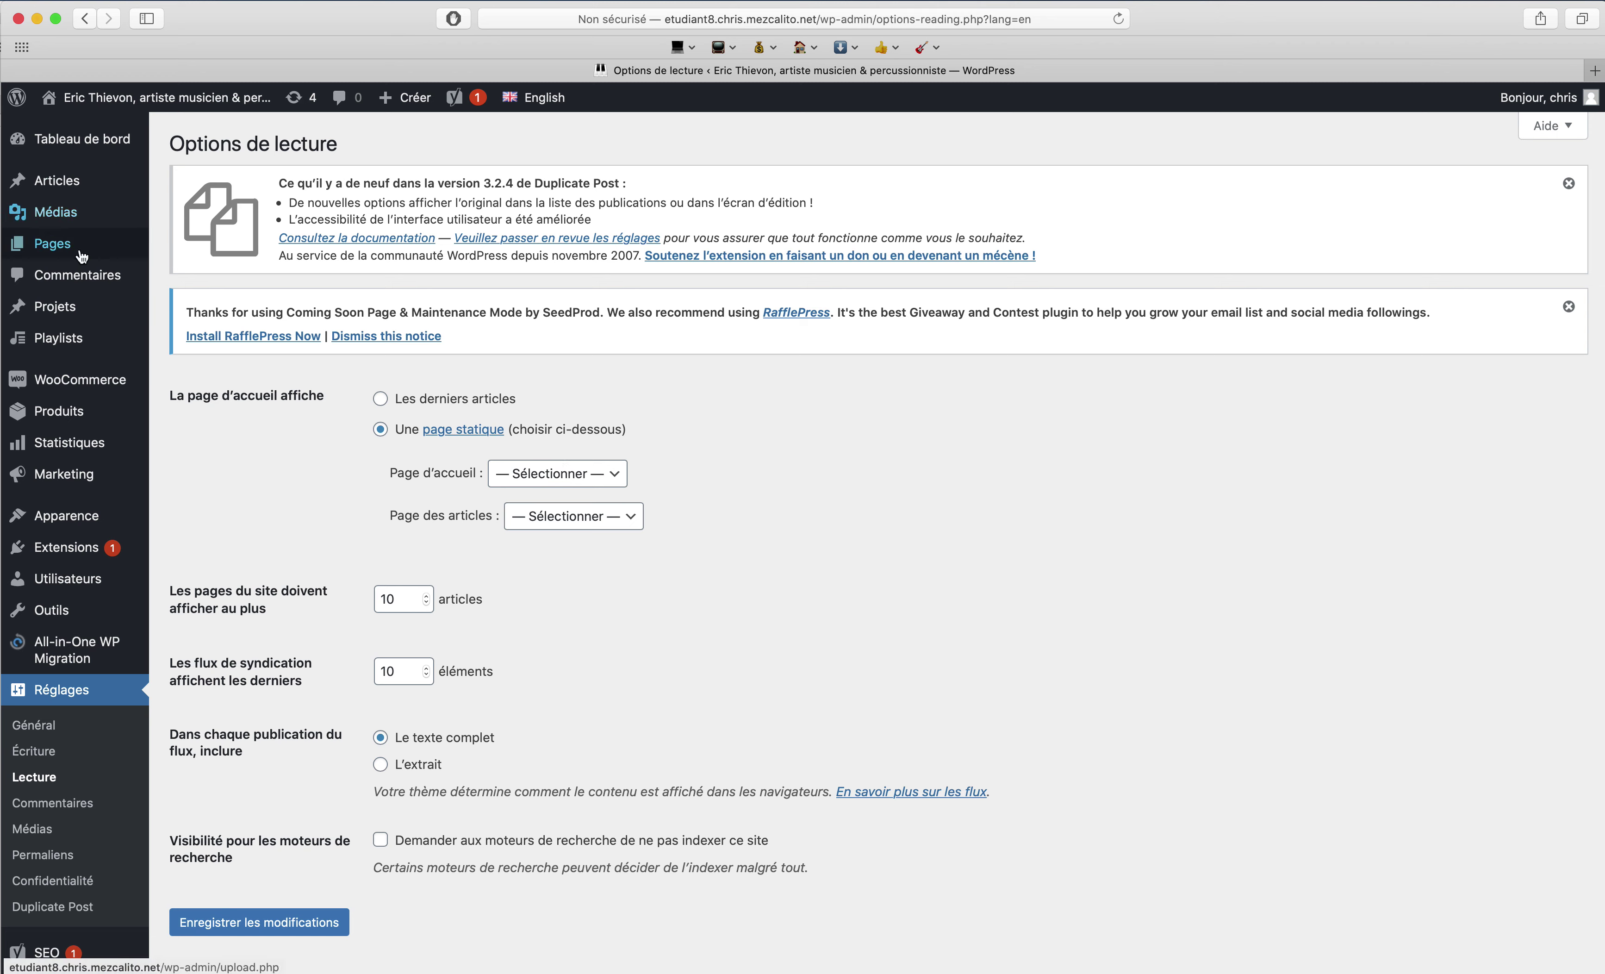
pyautogui.moveTo(81, 258)
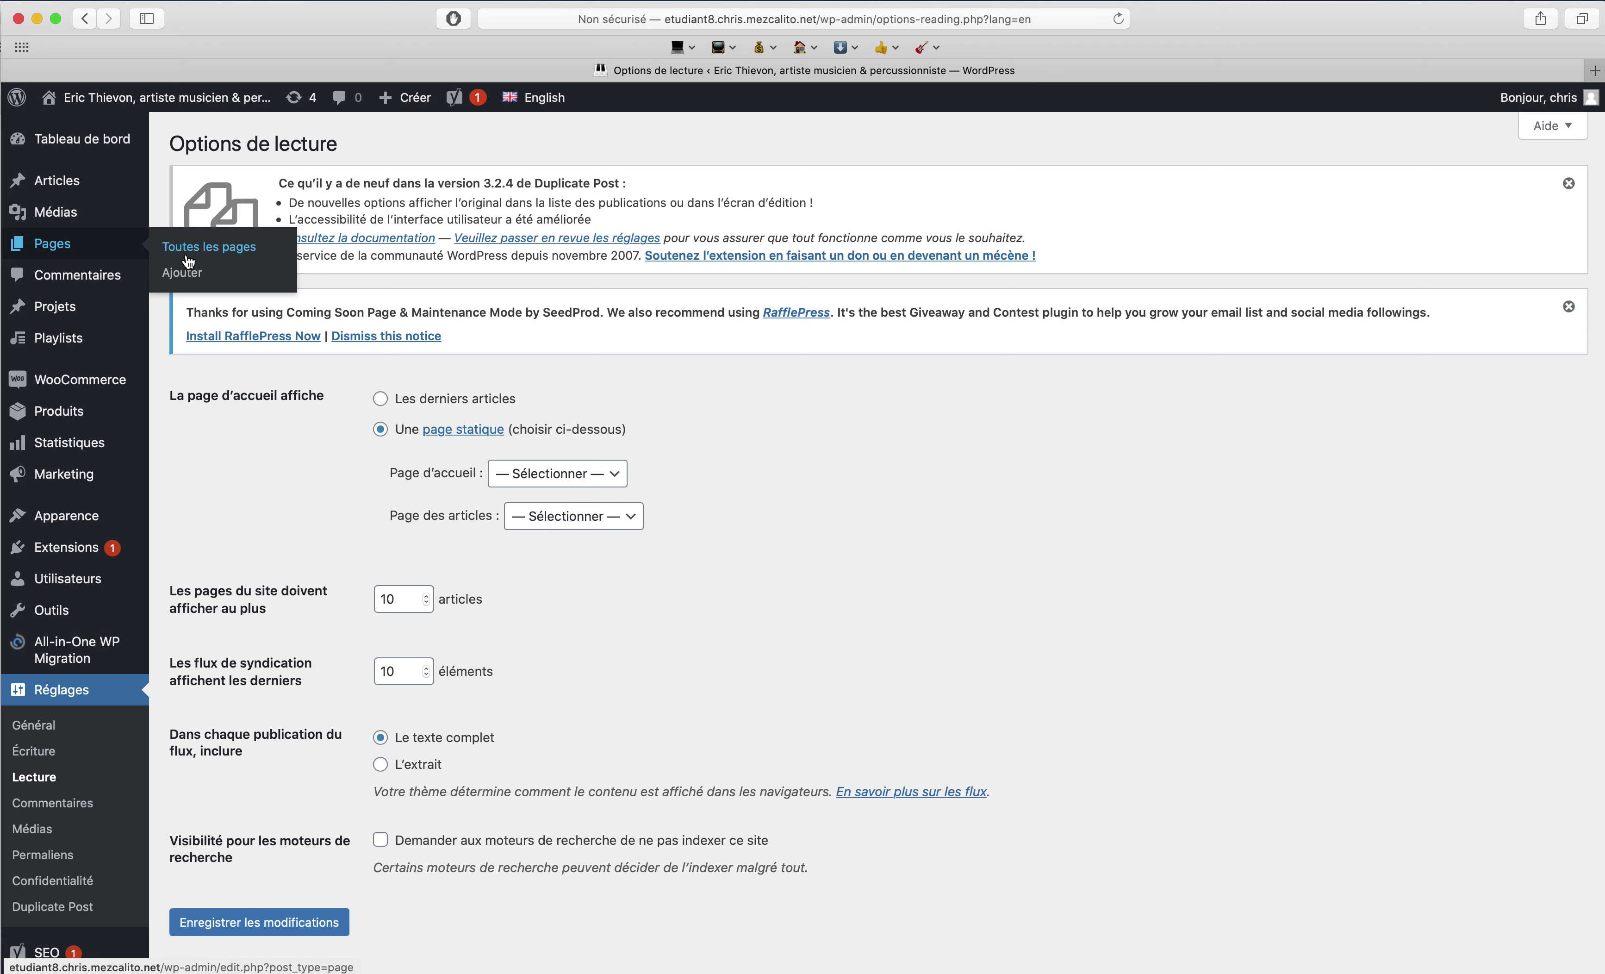
pyautogui.click(220, 255)
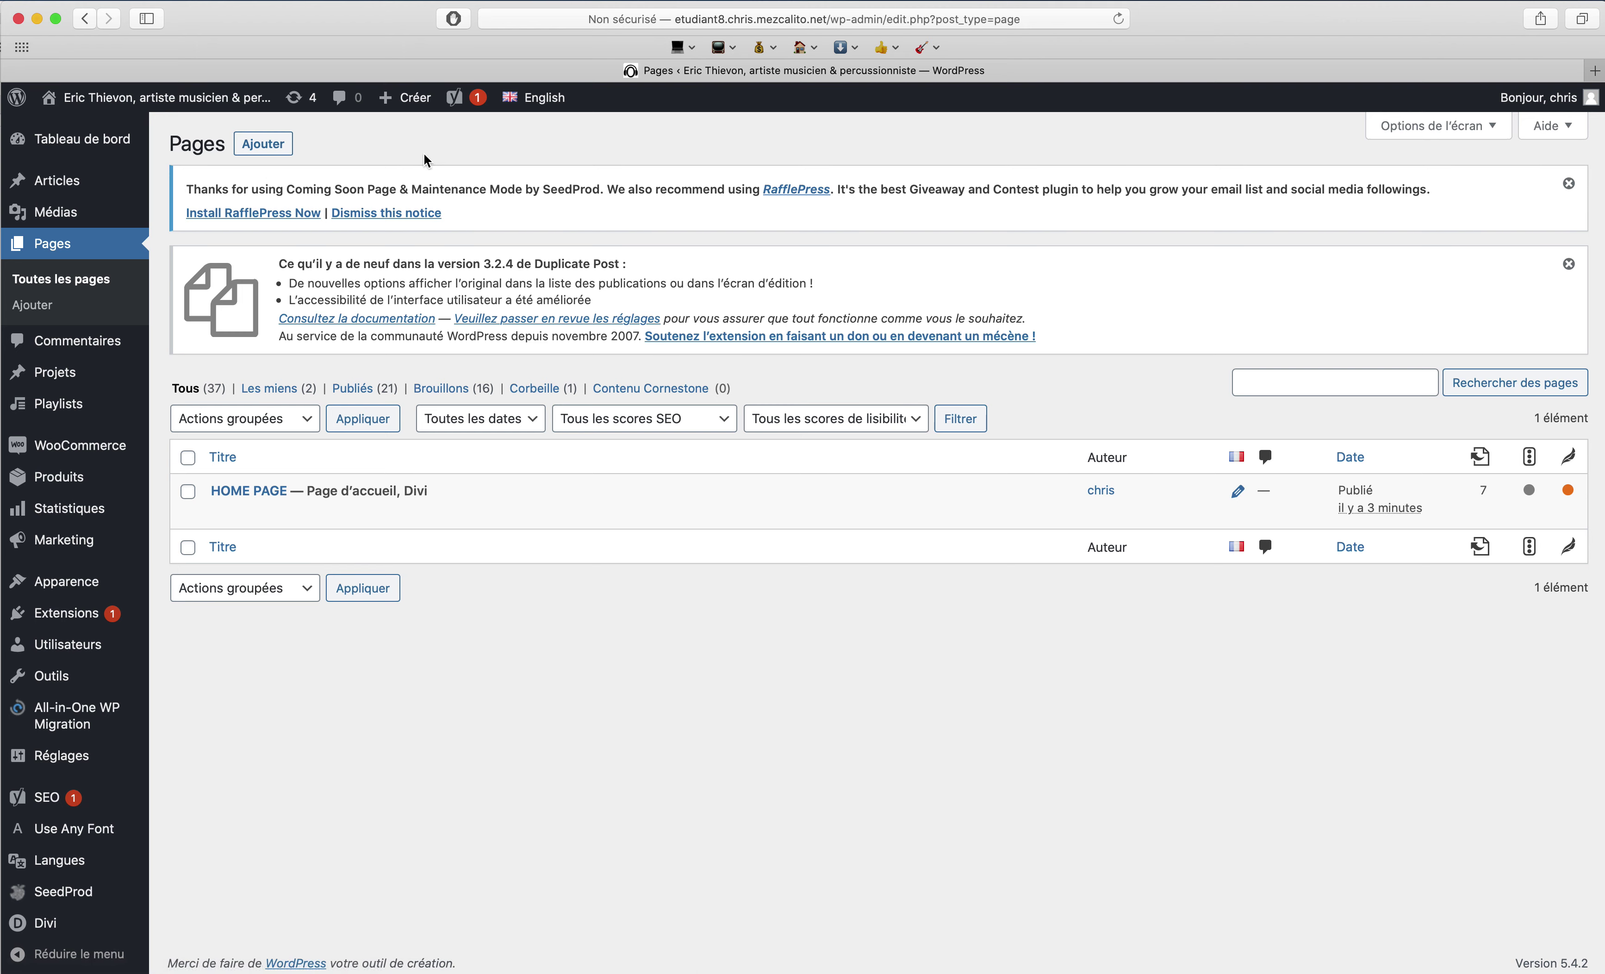
pyautogui.moveTo(537, 97)
pyautogui.click(547, 154)
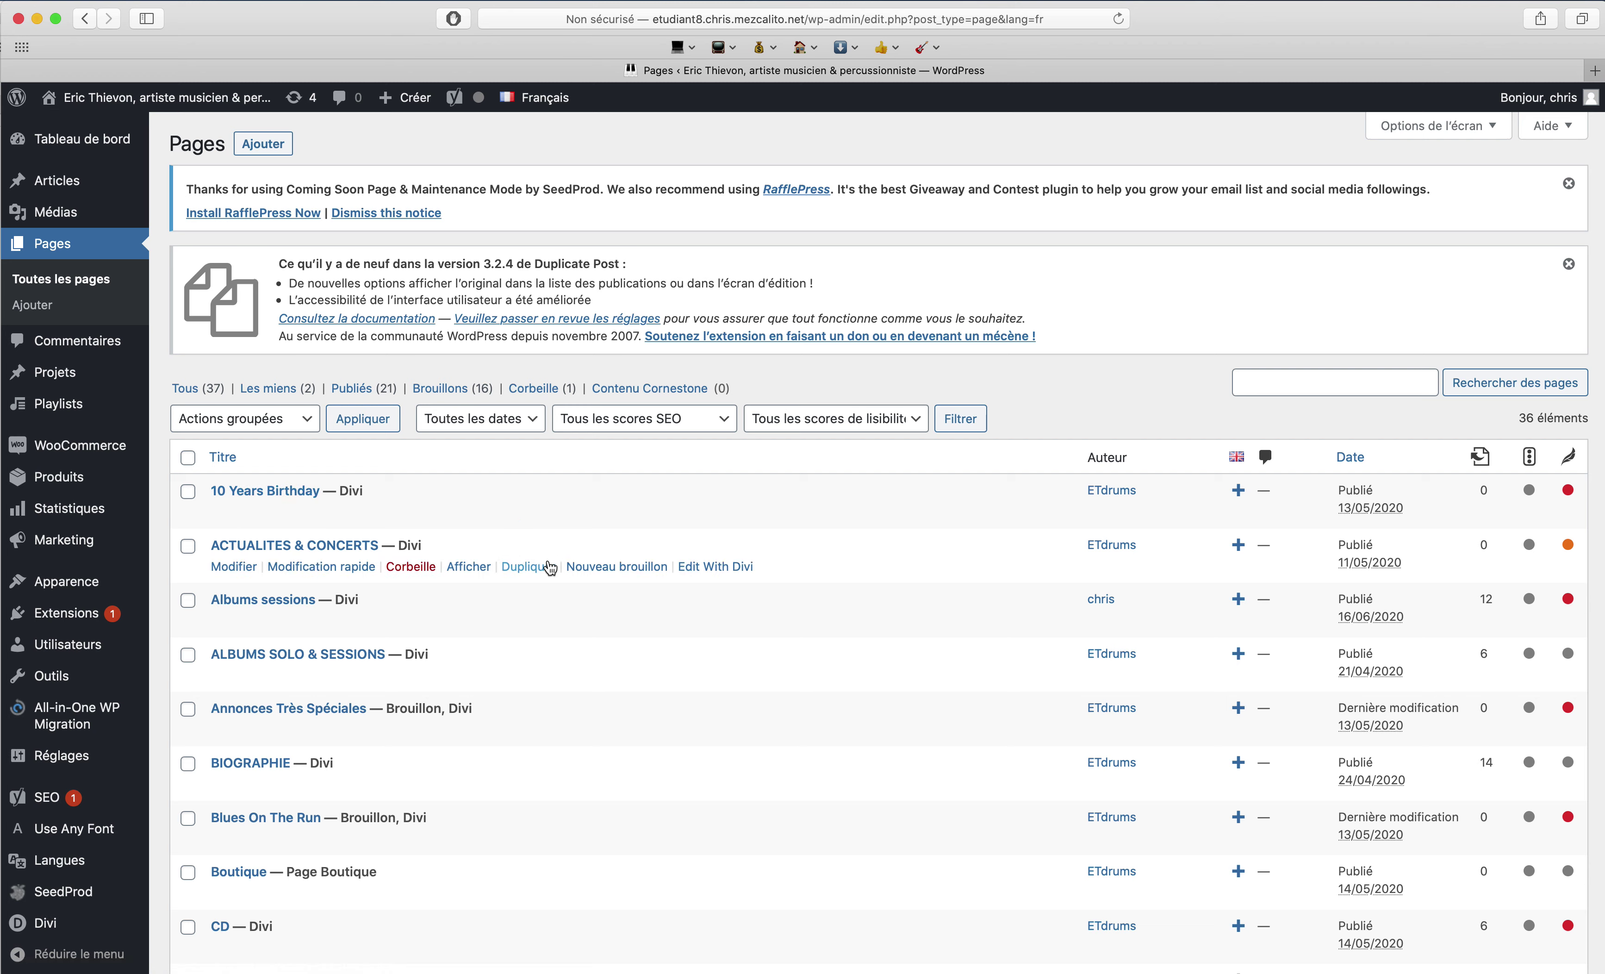
pyautogui.click(528, 567)
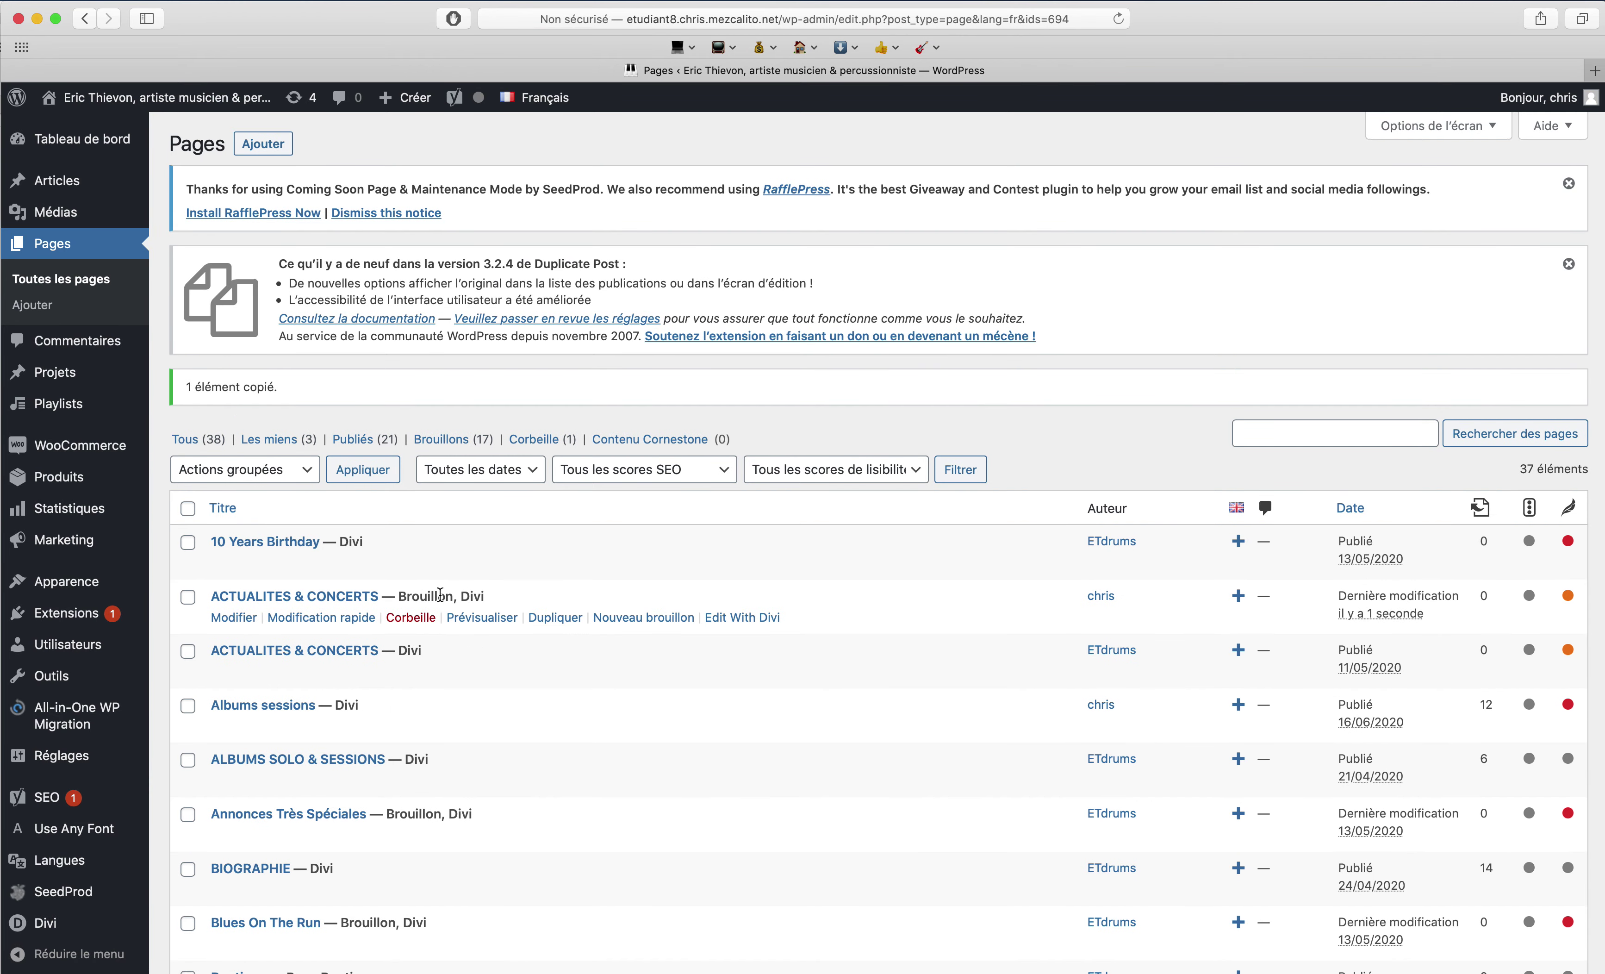
# - Quick-edit the duplicated page: title it NEWS & CONCERTS, set its status to Publié and its language to English, and update it
pyautogui.click(357, 618)
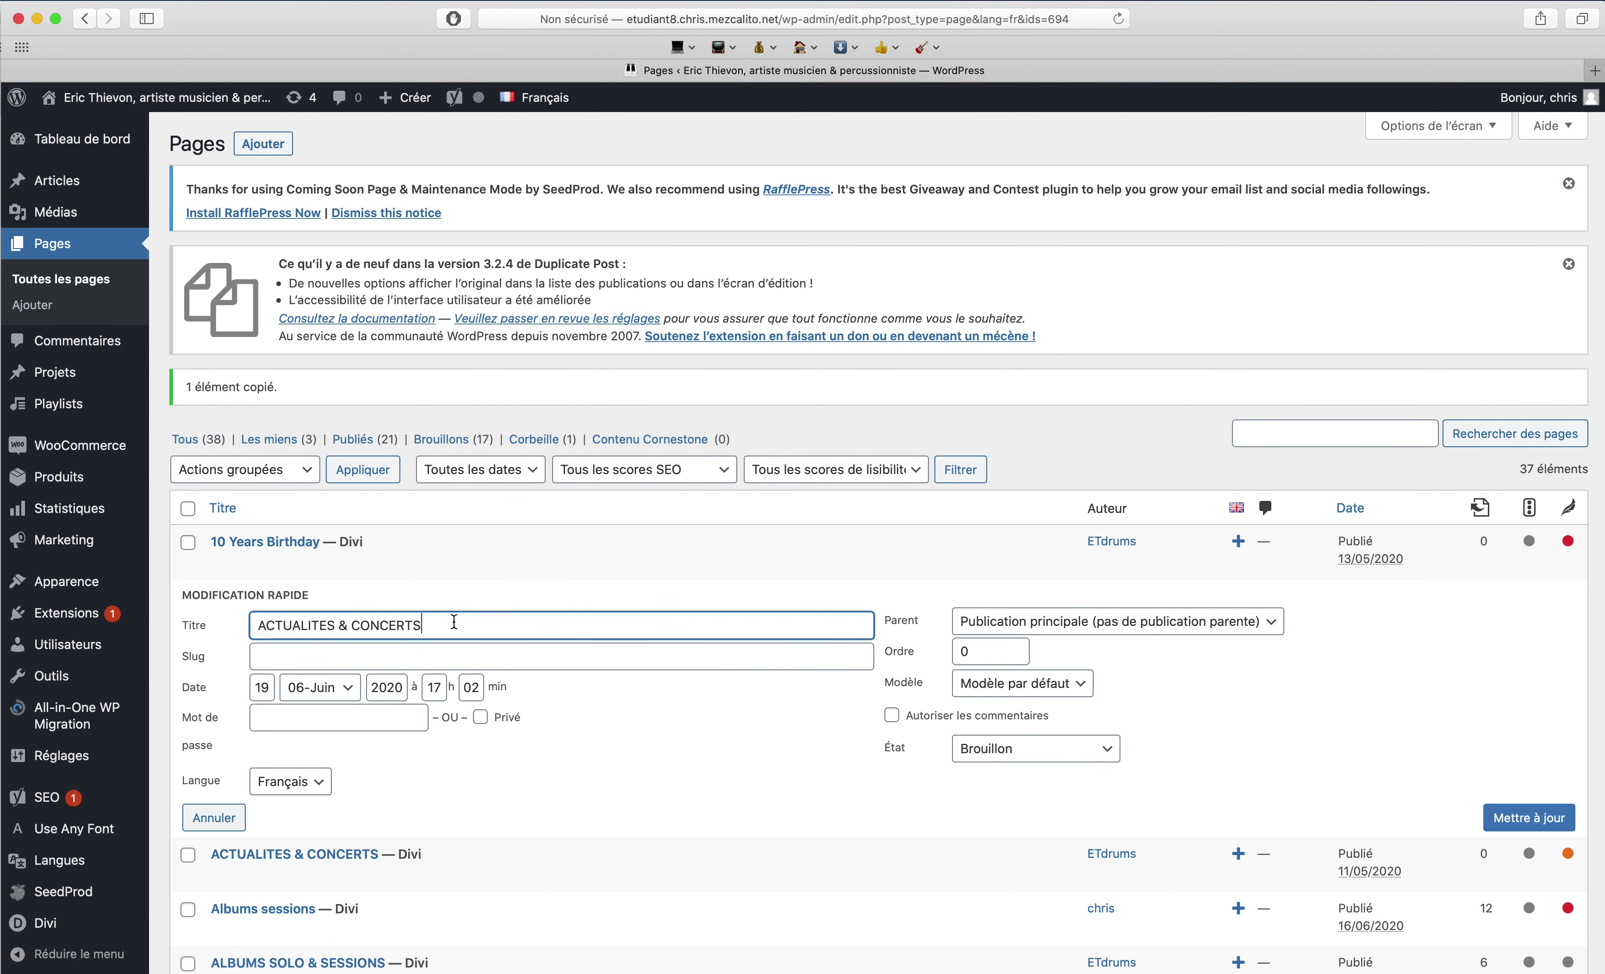
pyautogui.doubleClick(320, 625)
pyautogui.write('NEWS')
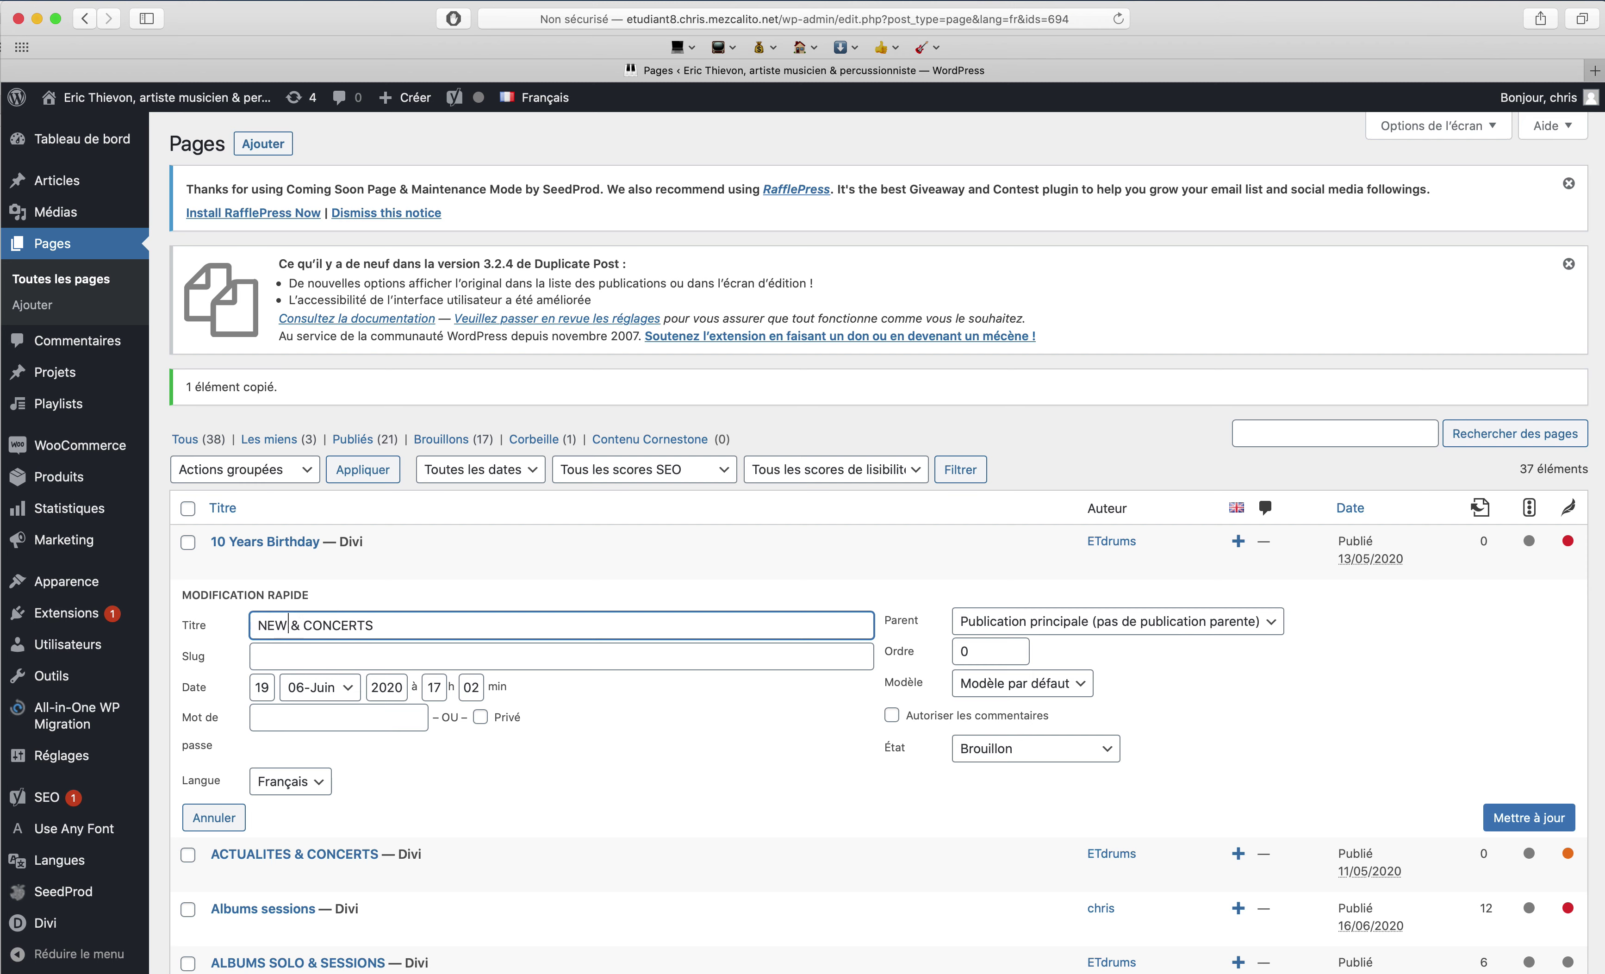
pyautogui.click(1009, 751)
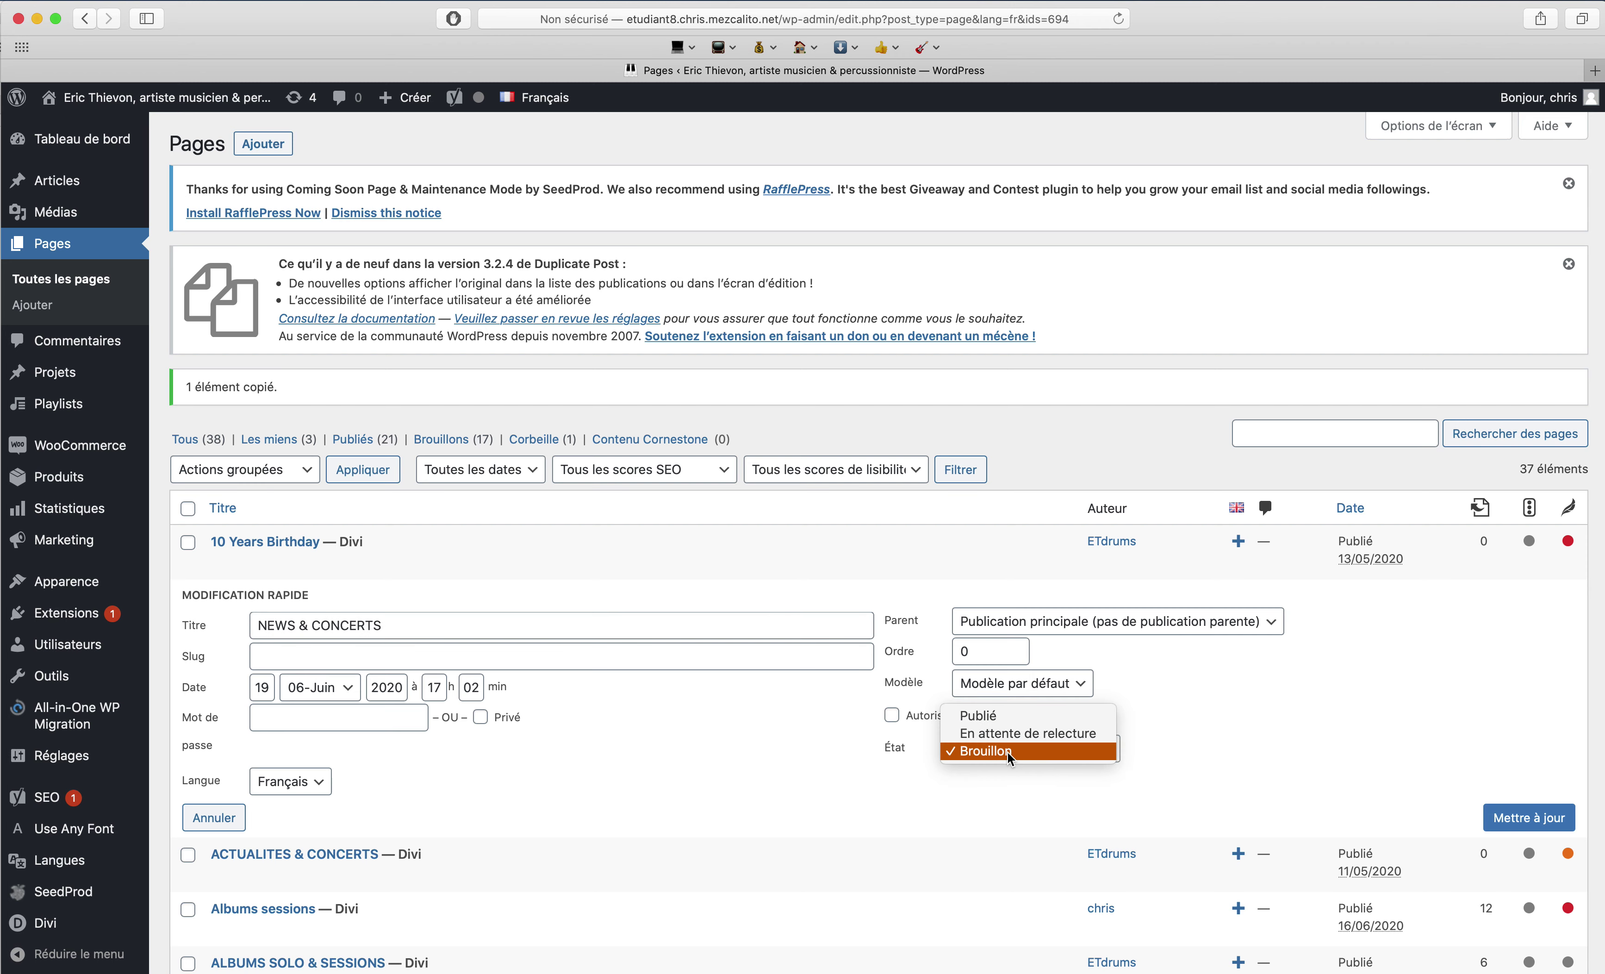
pyautogui.click(1011, 714)
pyautogui.click(318, 786)
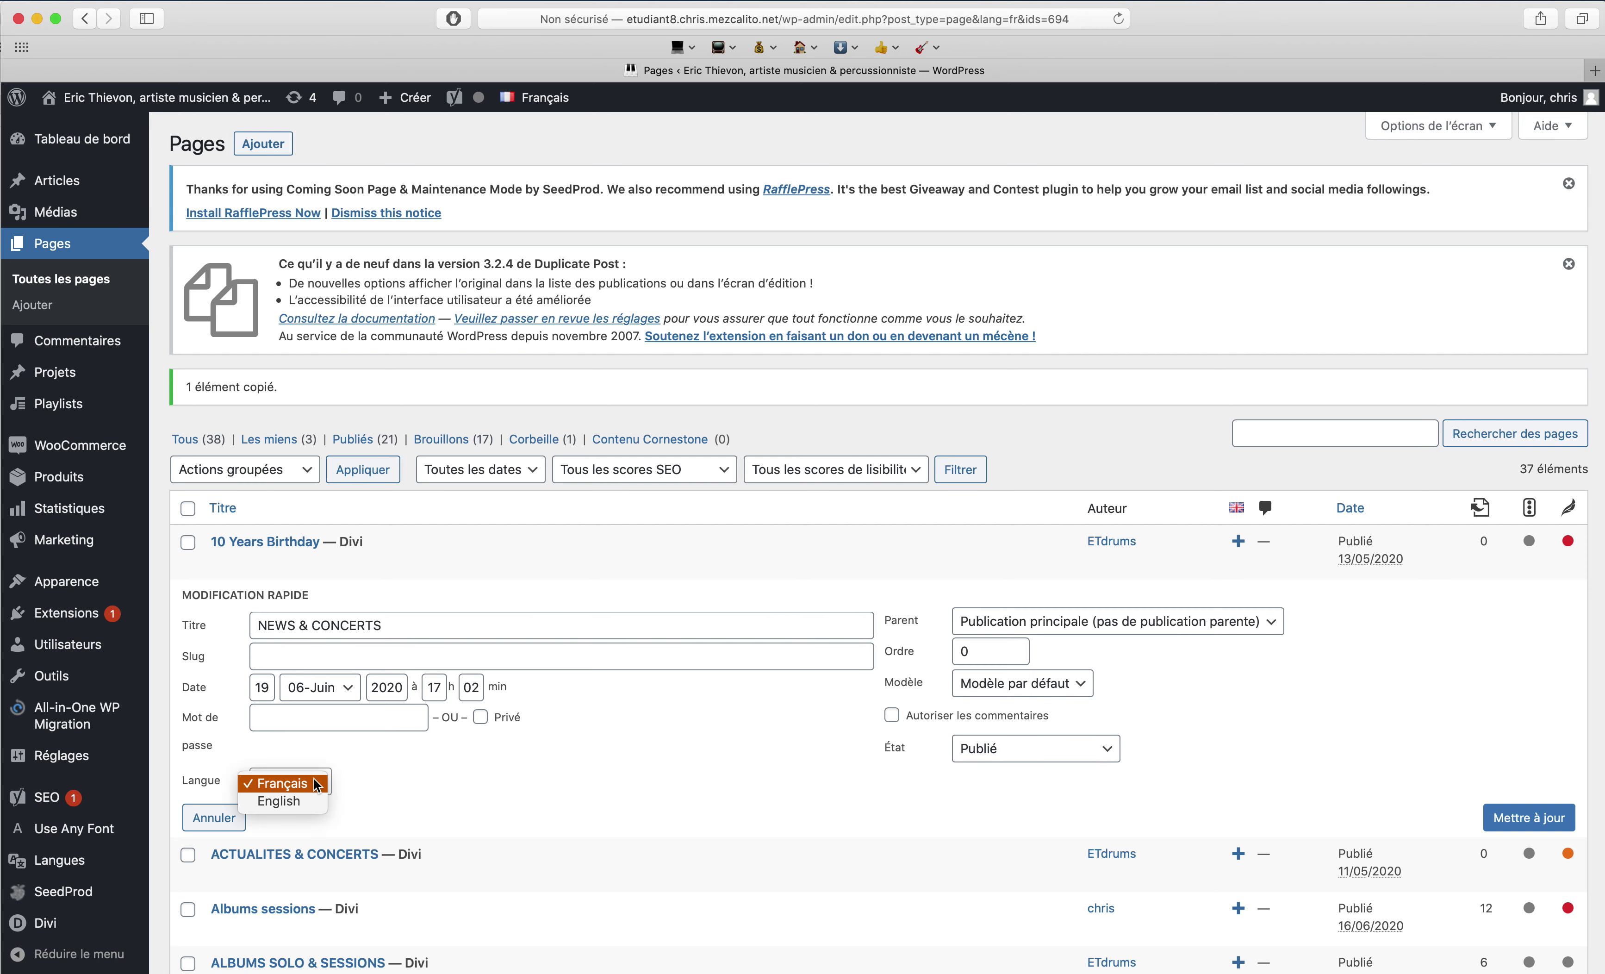
pyautogui.click(289, 803)
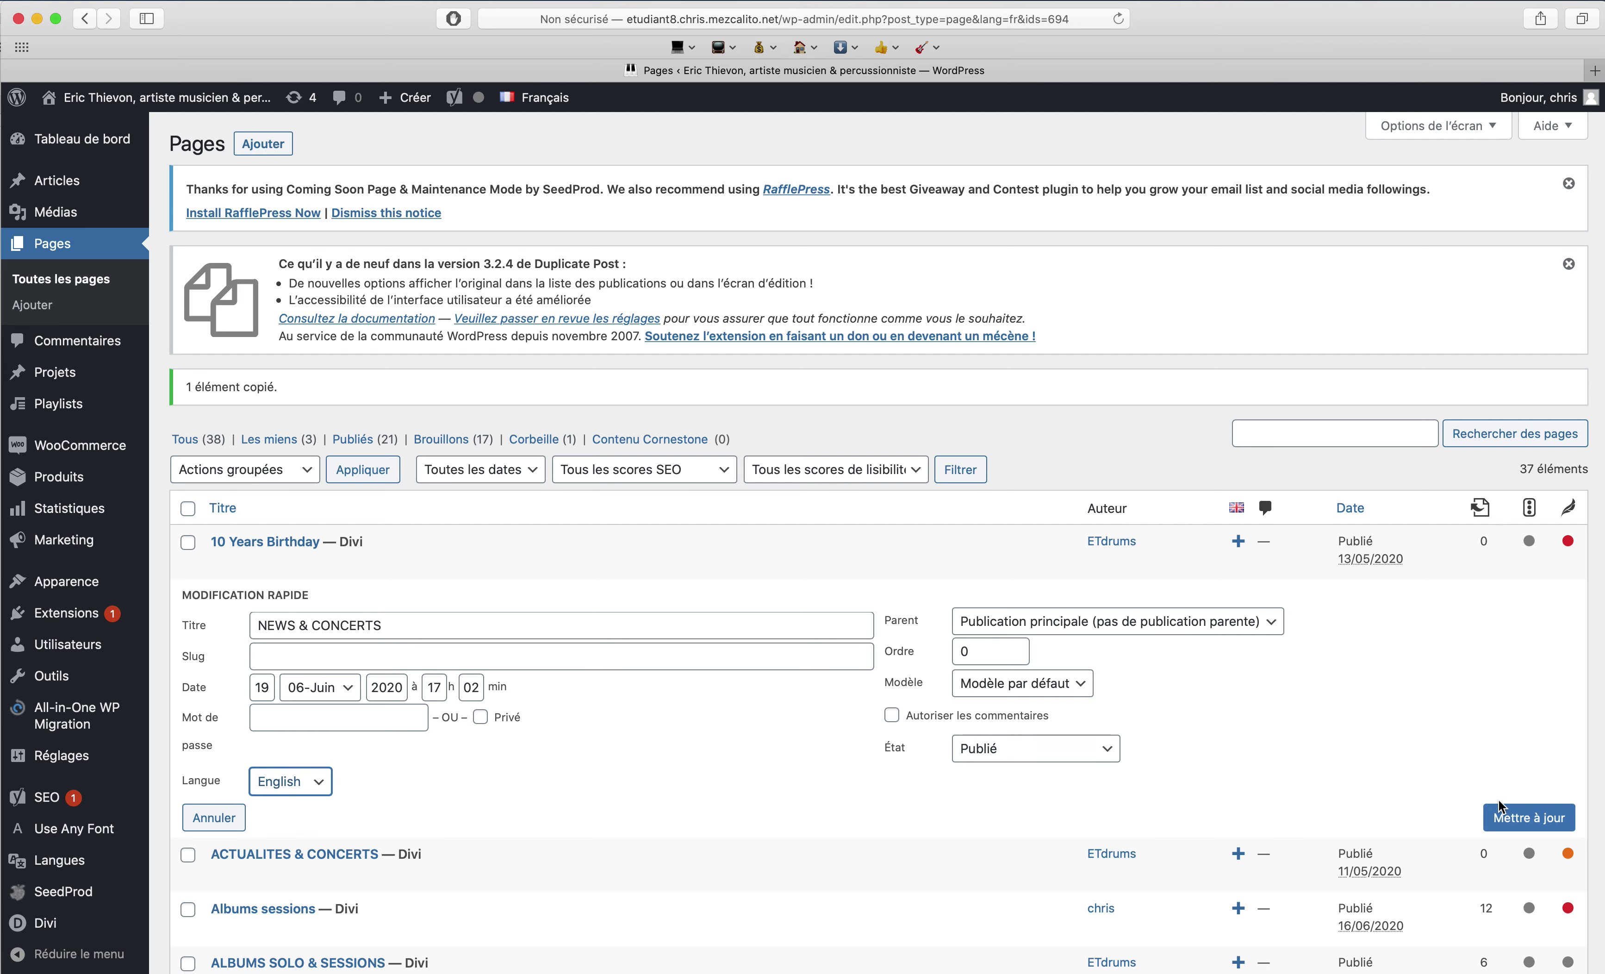
pyautogui.click(1503, 817)
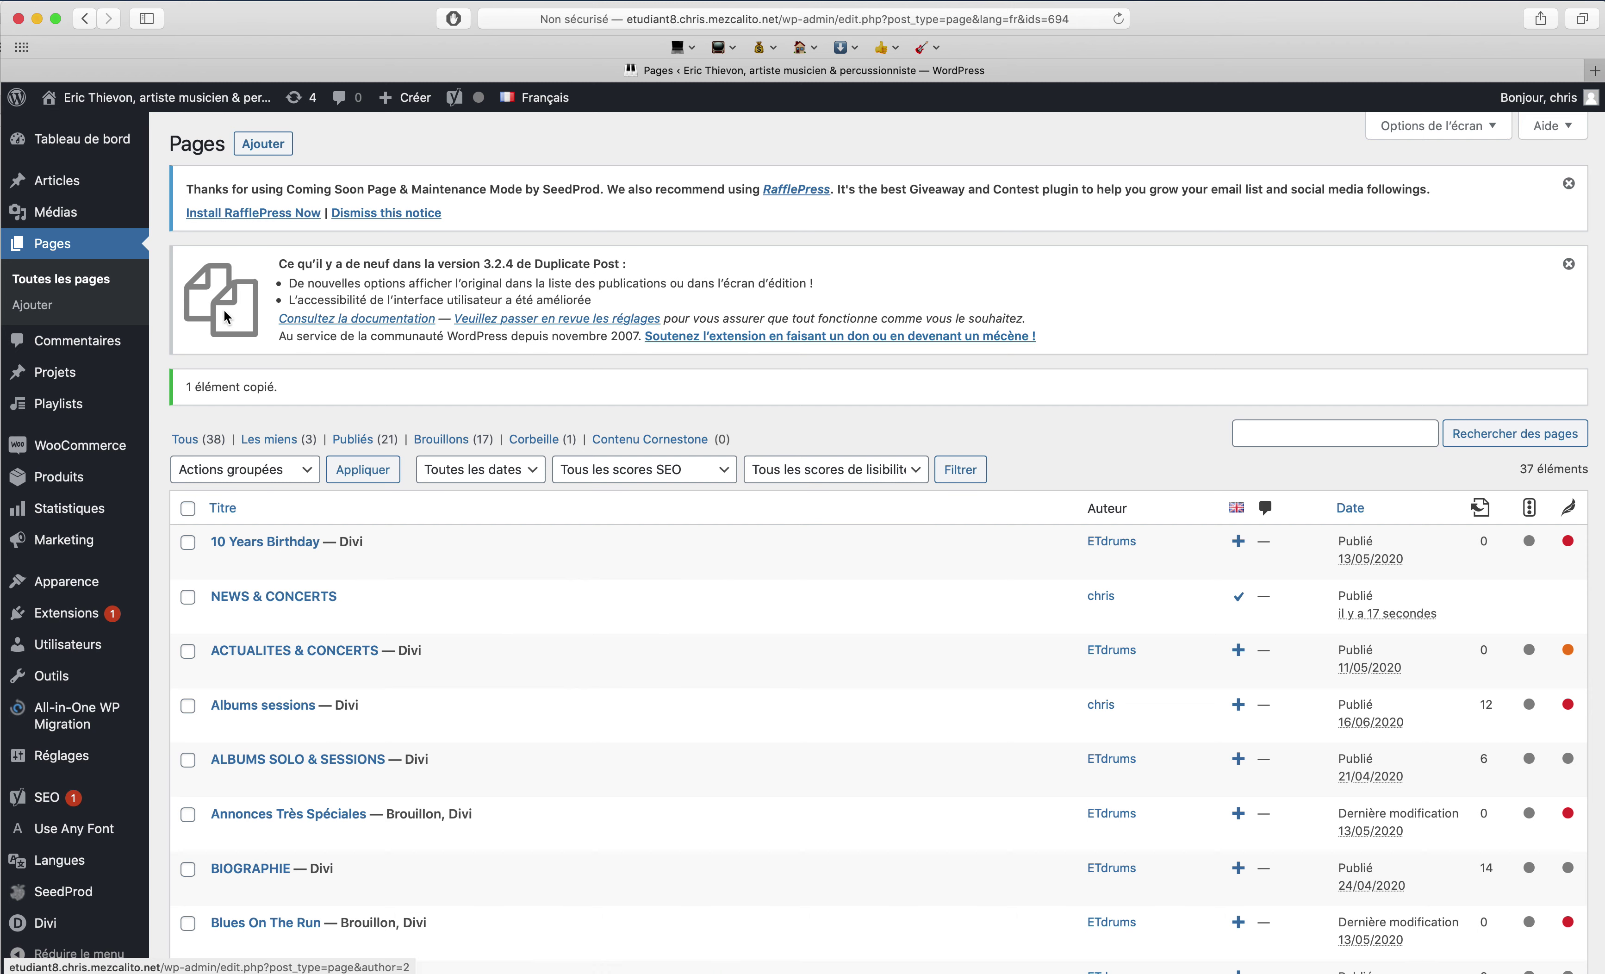
# - In the site's menu settings, create a new menu named MENU PRINCIPAL EN
pyautogui.moveTo(73, 489)
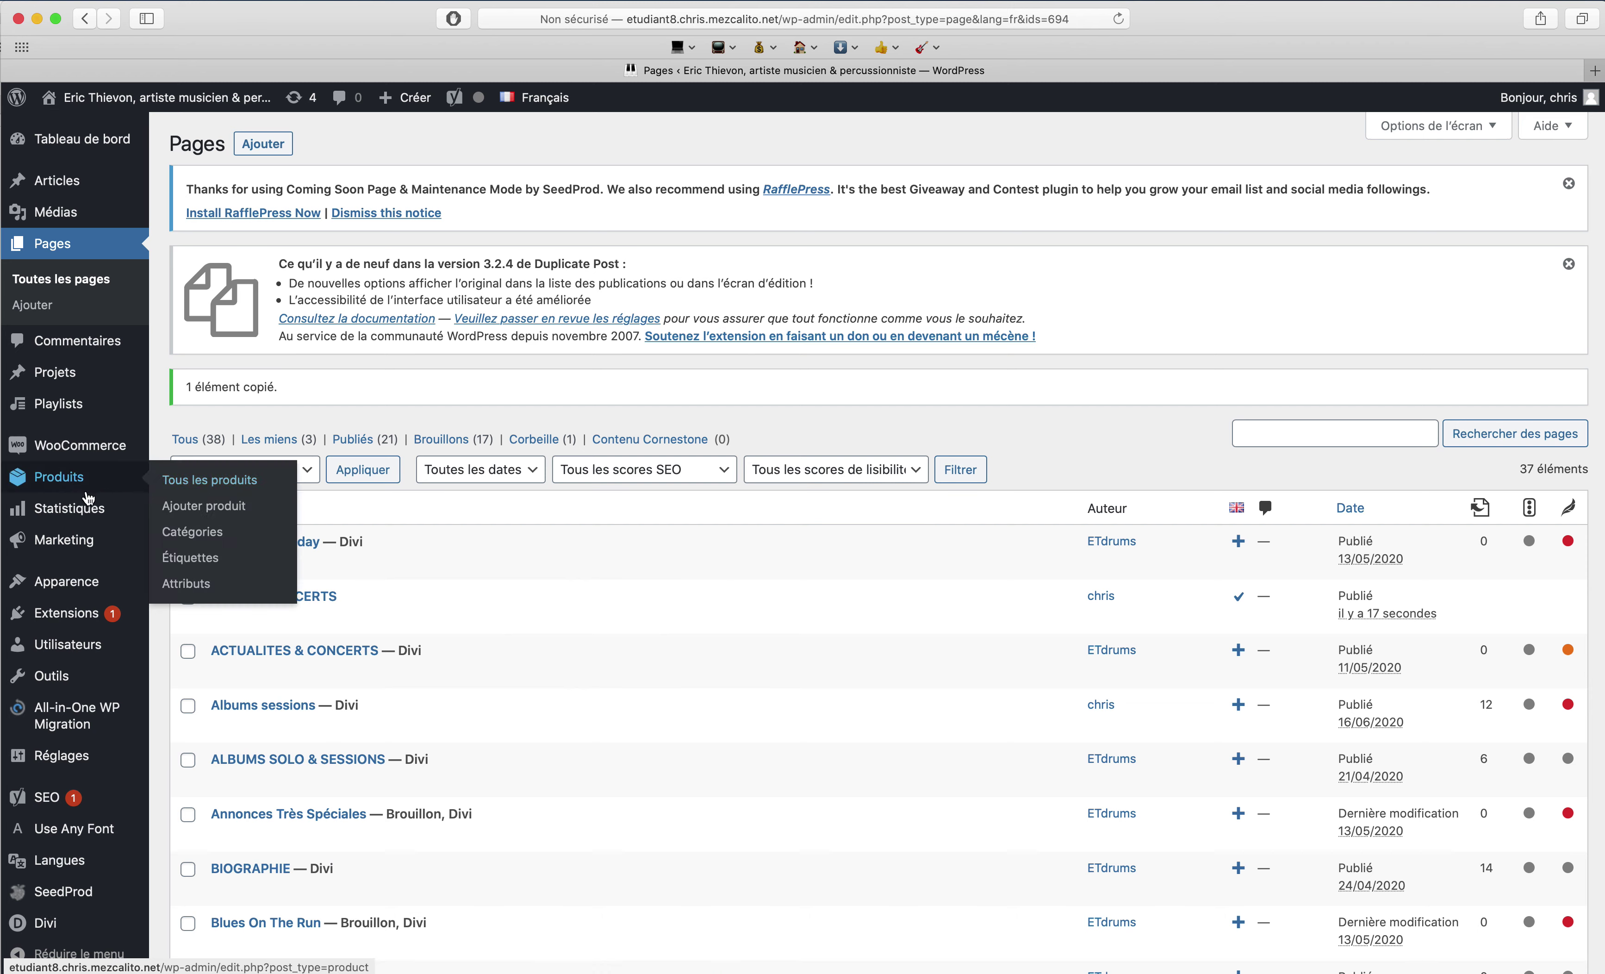
pyautogui.moveTo(67, 590)
pyautogui.click(186, 666)
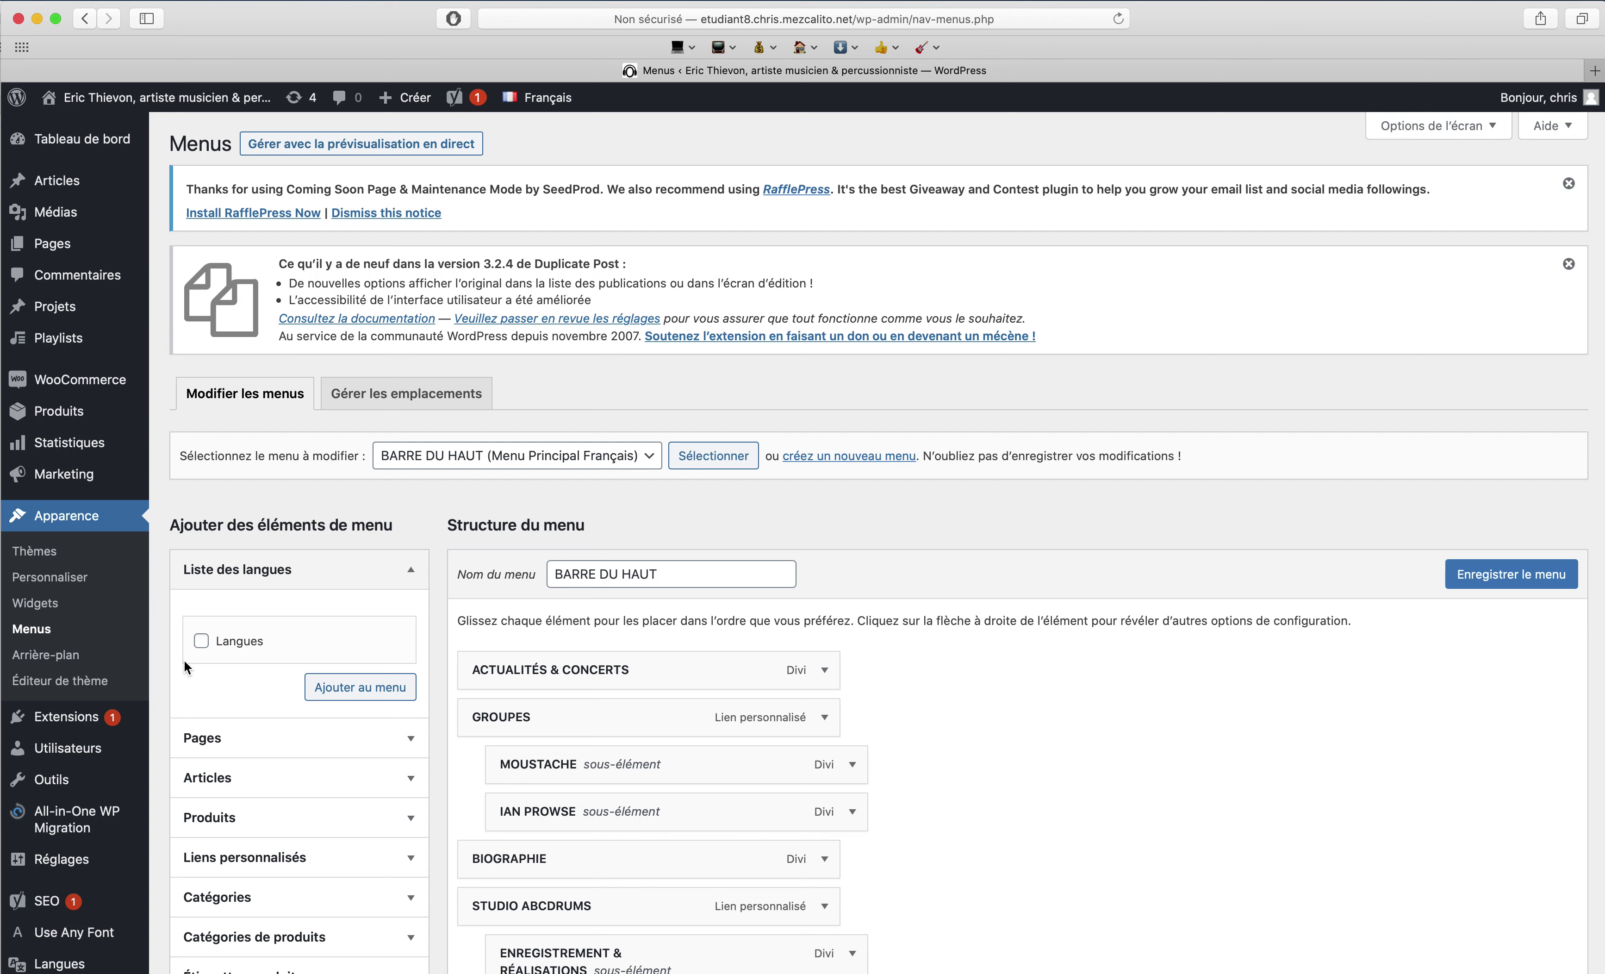
pyautogui.click(642, 463)
pyautogui.click(915, 457)
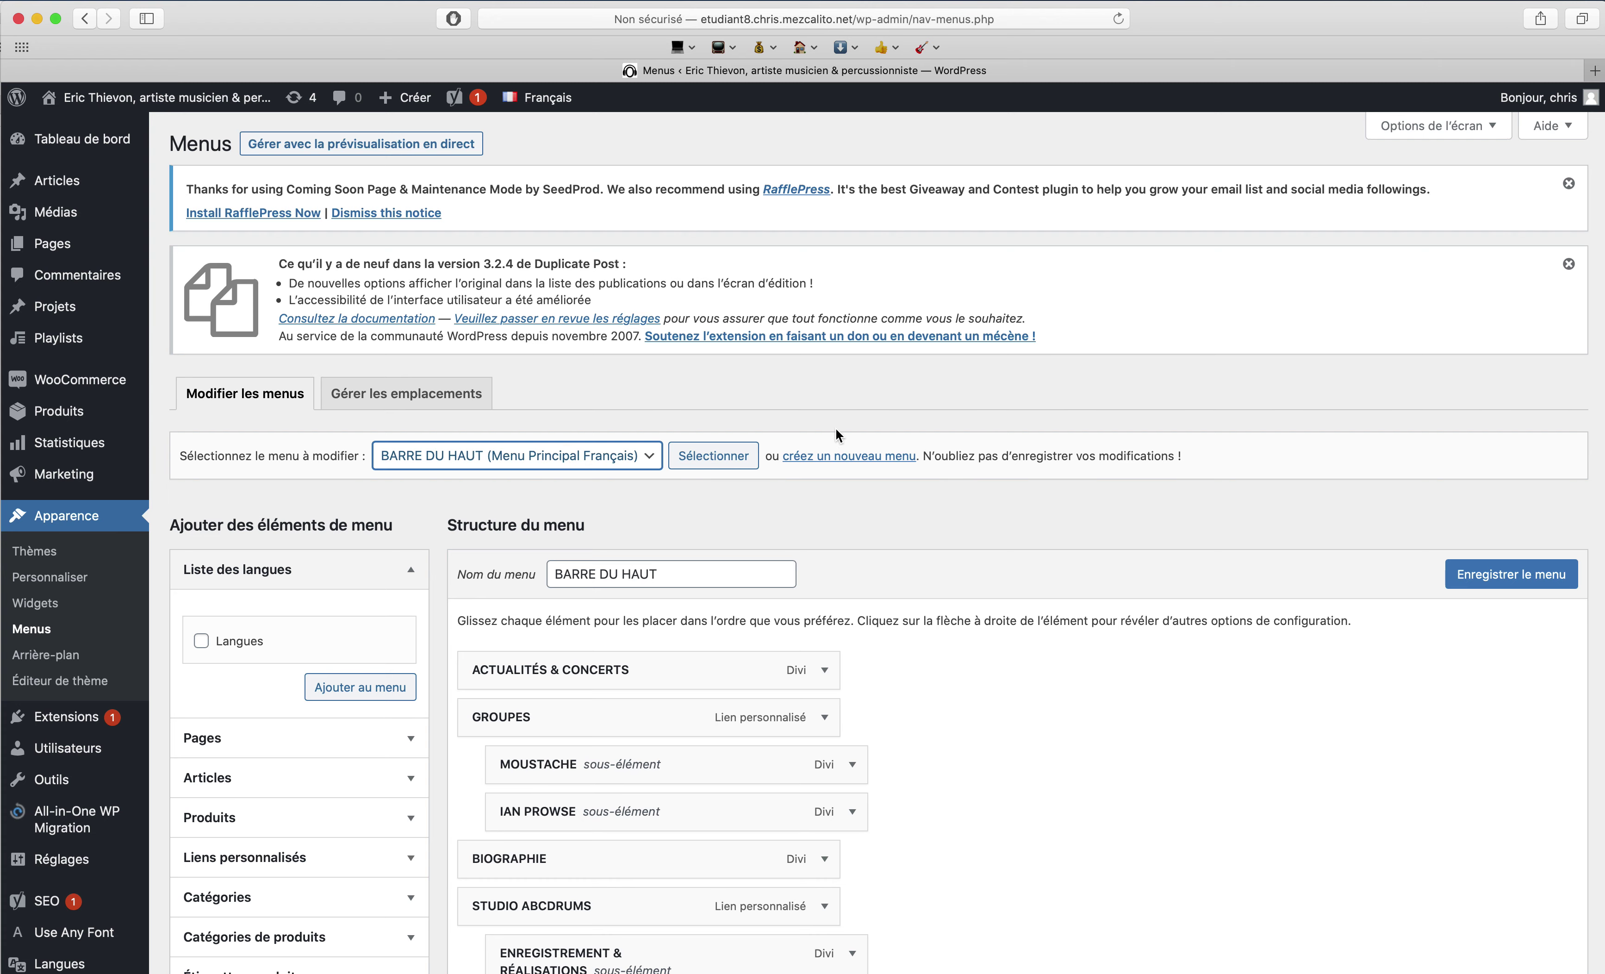
pyautogui.click(839, 457)
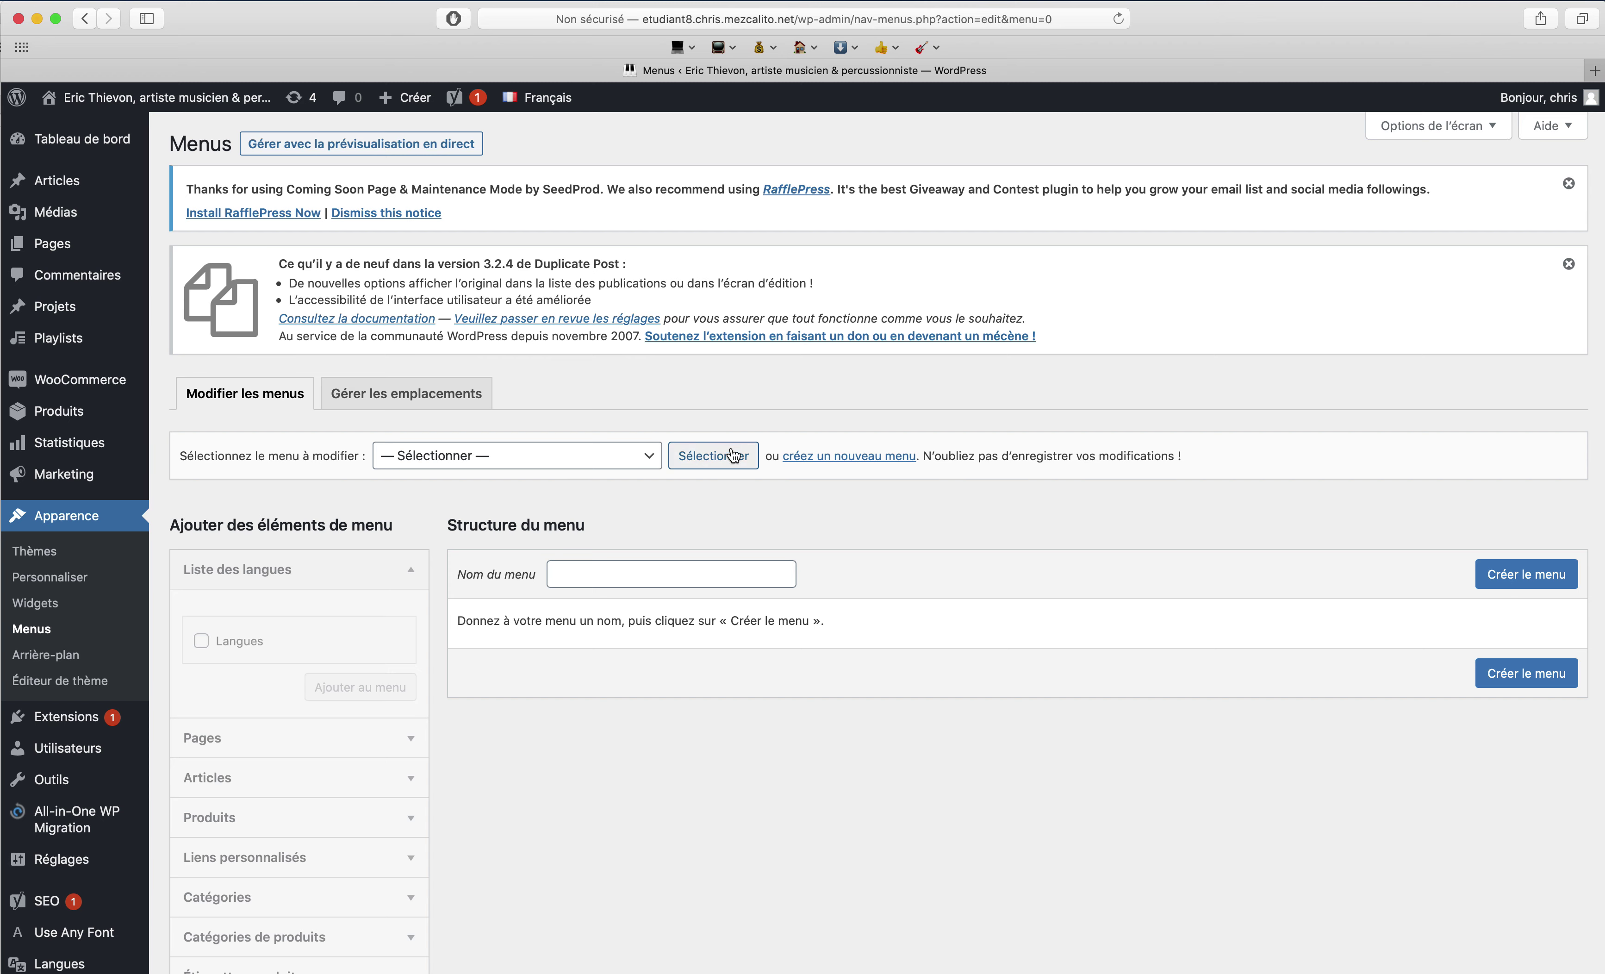
pyautogui.click(671, 574)
pyautogui.write('MENU')
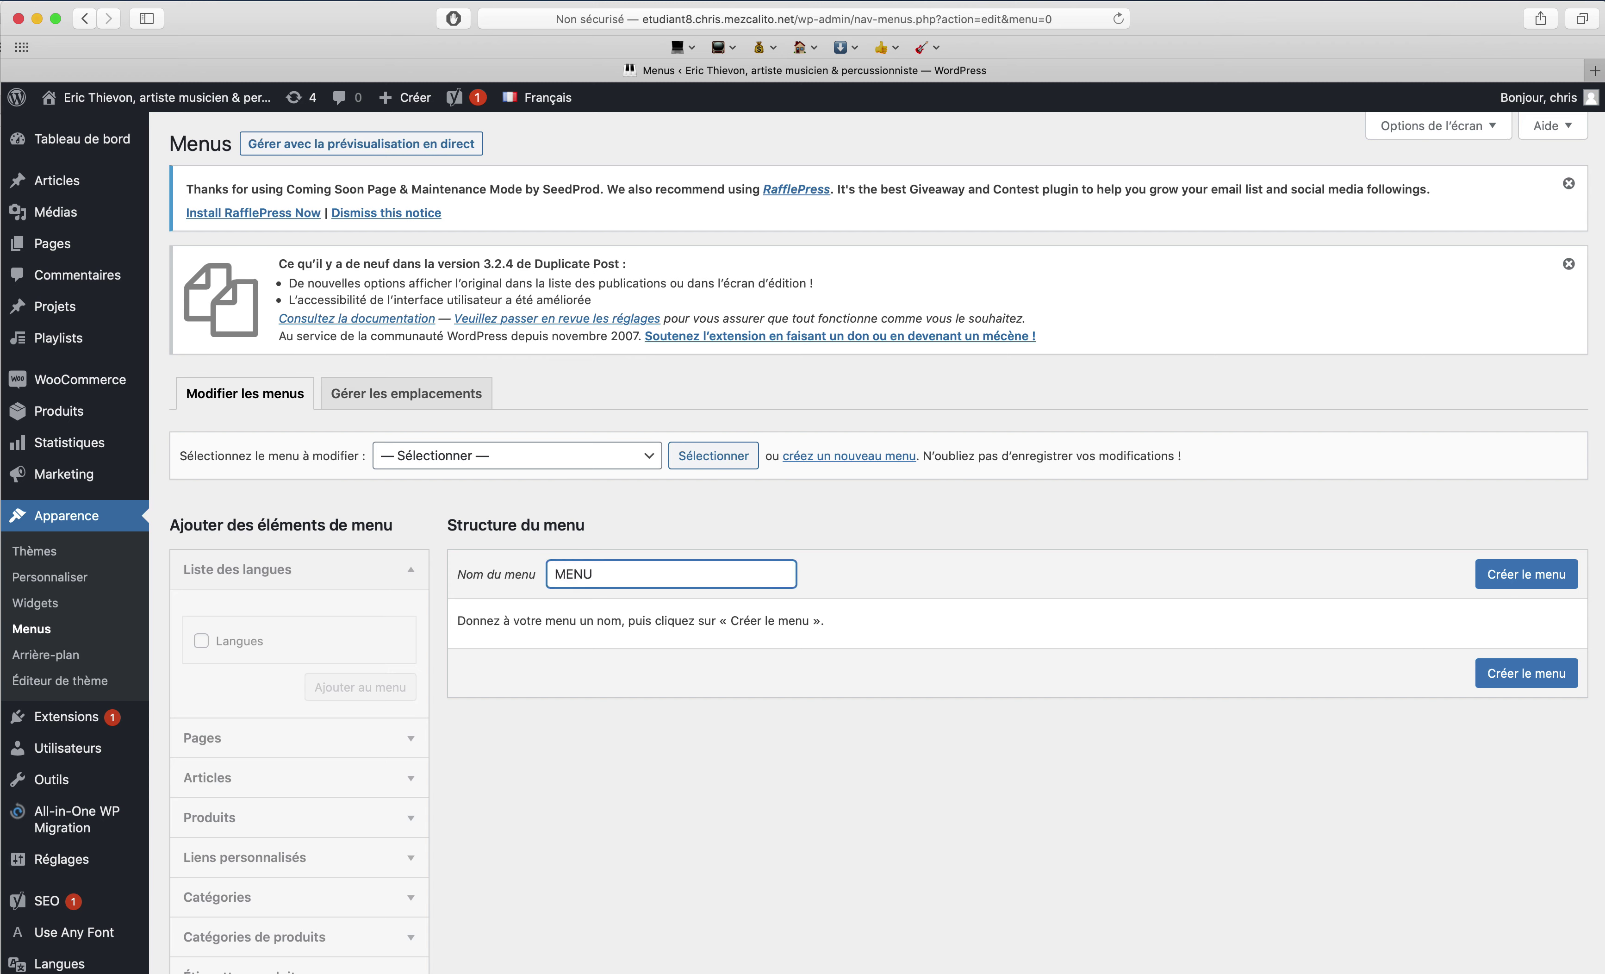
pyautogui.write(' PRINCIPAL EN')
pyautogui.click(1549, 578)
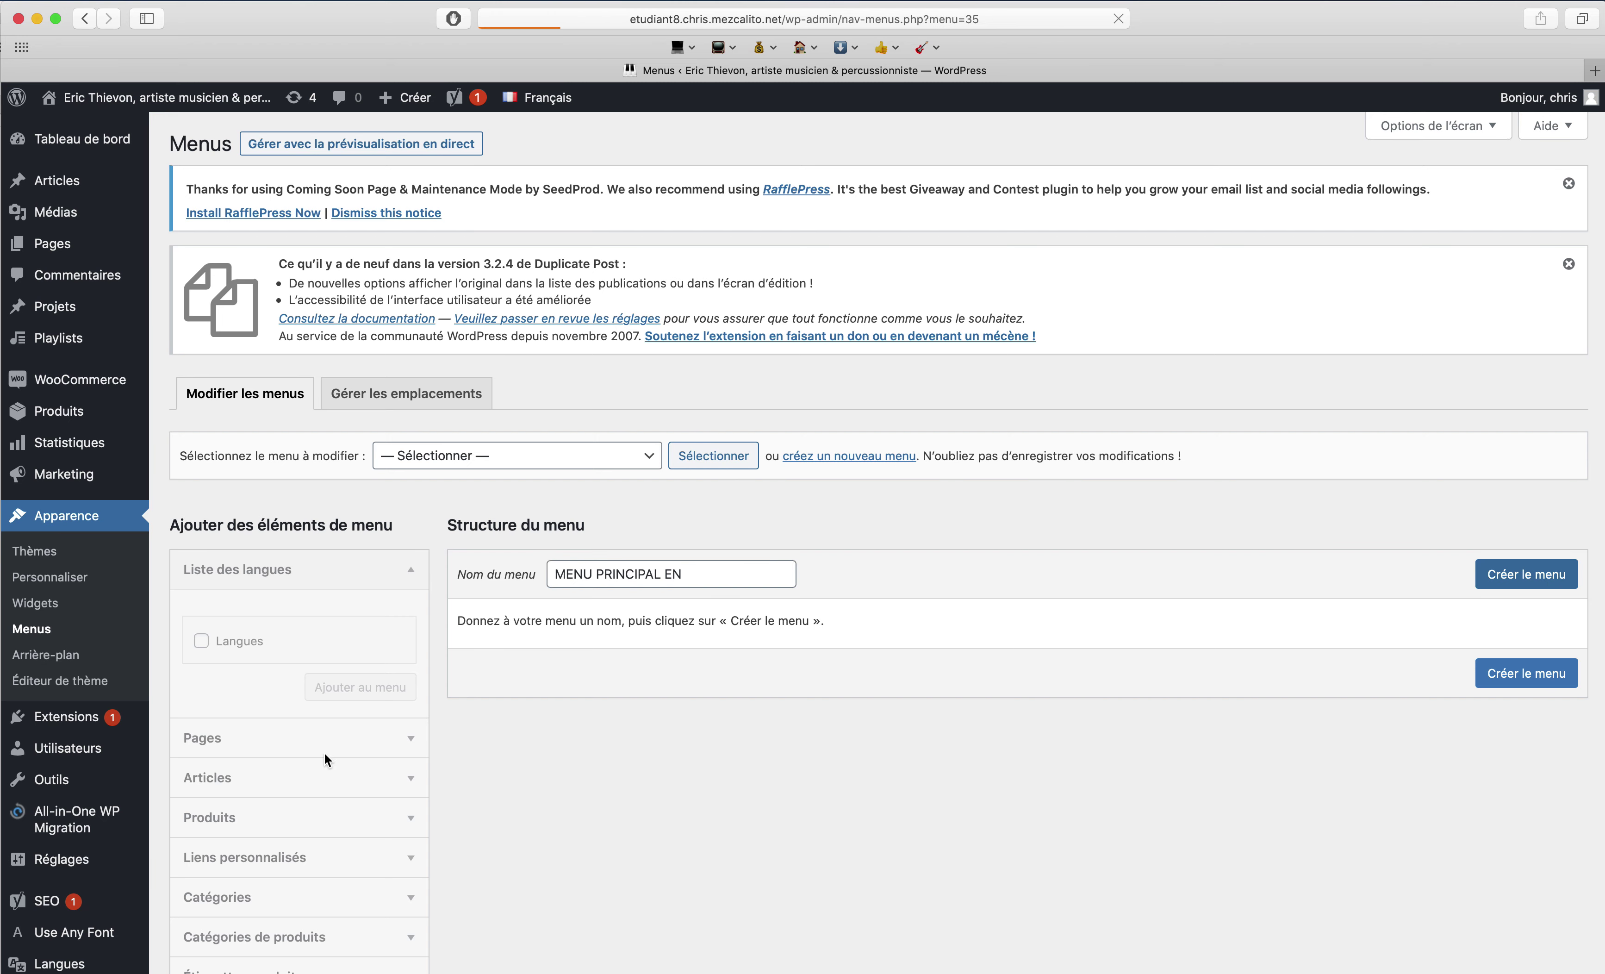
# - Filter the content to English and add the NEWS & CONCERTS and HOME PAGE pages to MENU PRINCIPAL EN
pyautogui.click(374, 738)
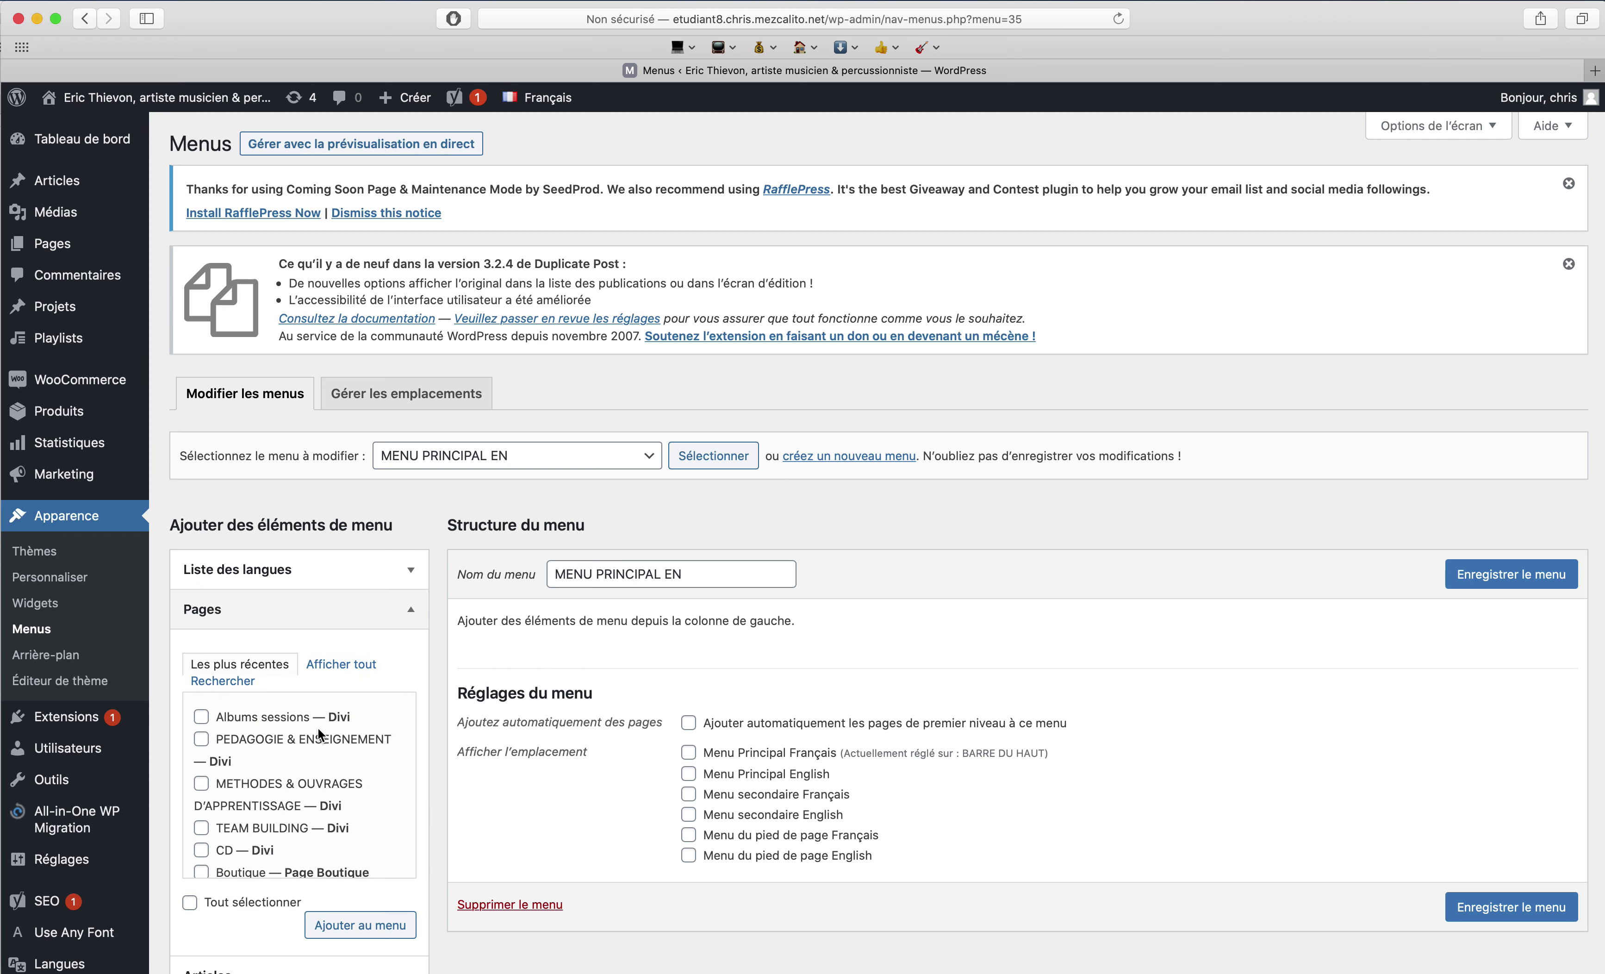
pyautogui.click(568, 104)
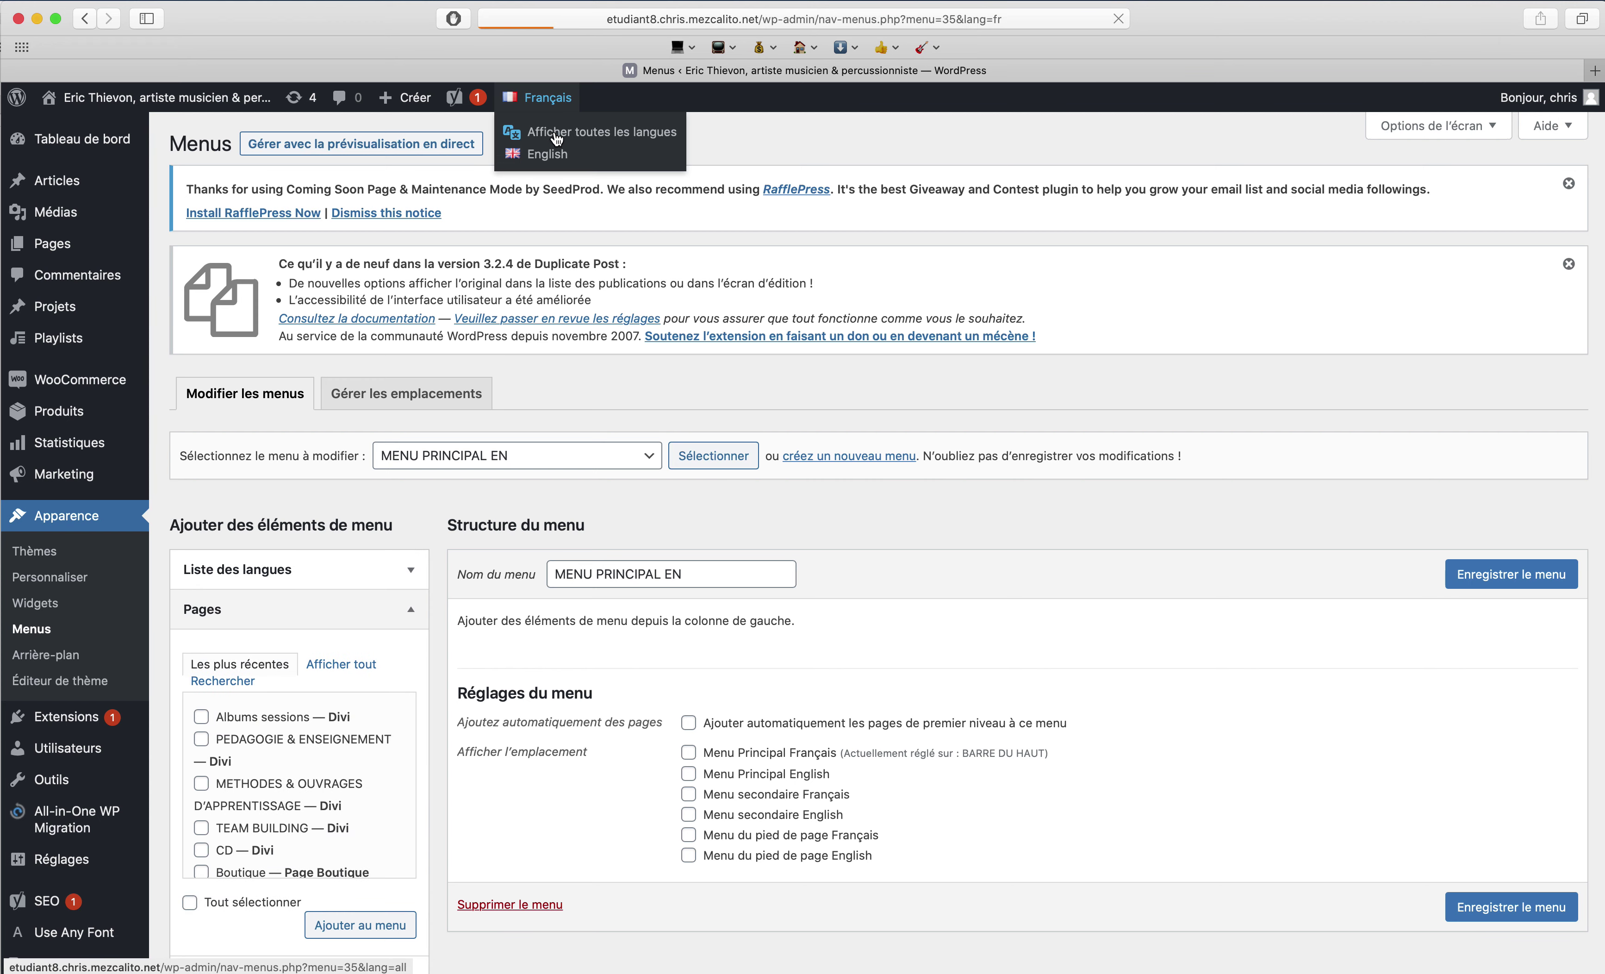
pyautogui.click(553, 155)
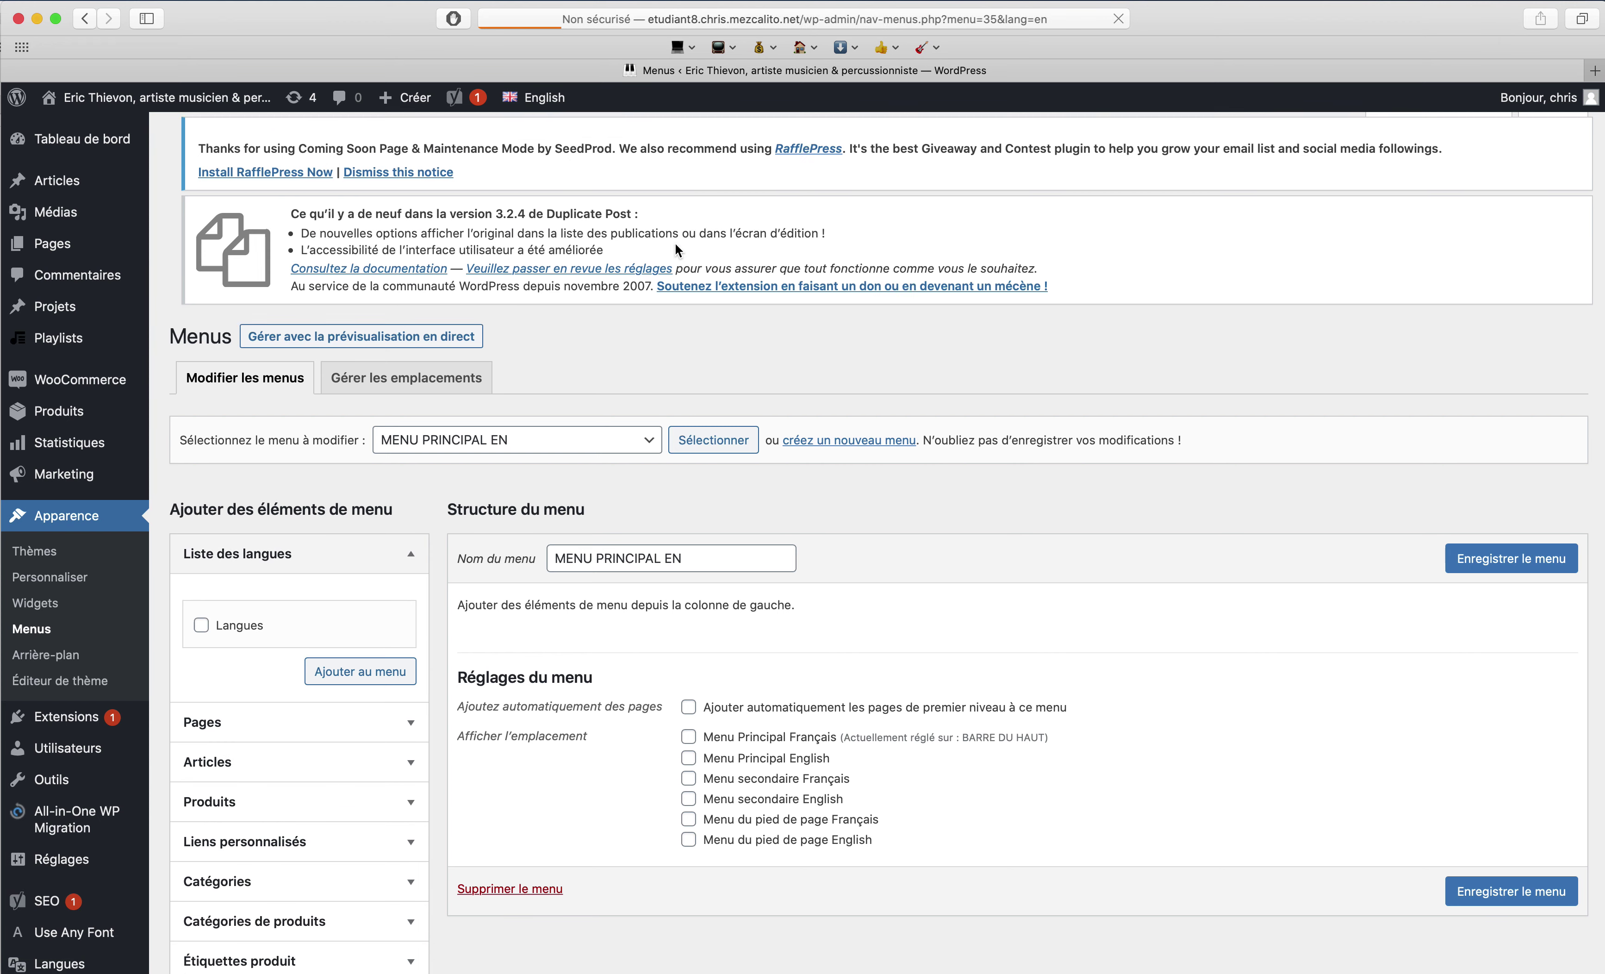
pyautogui.click(280, 740)
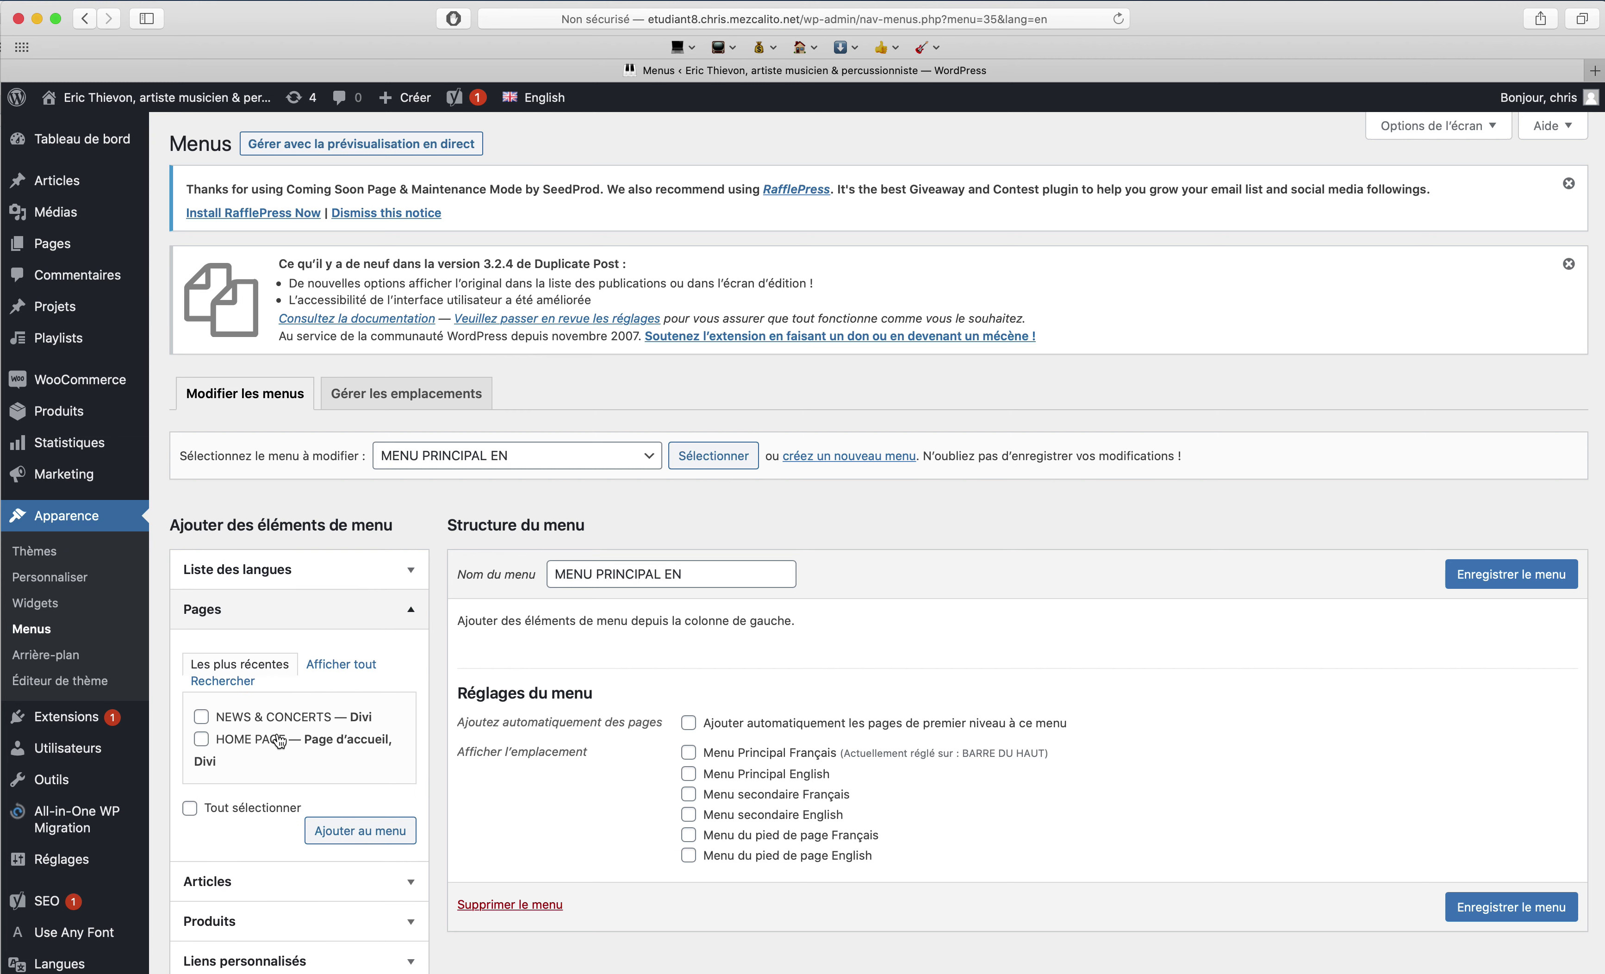
pyautogui.click(296, 719)
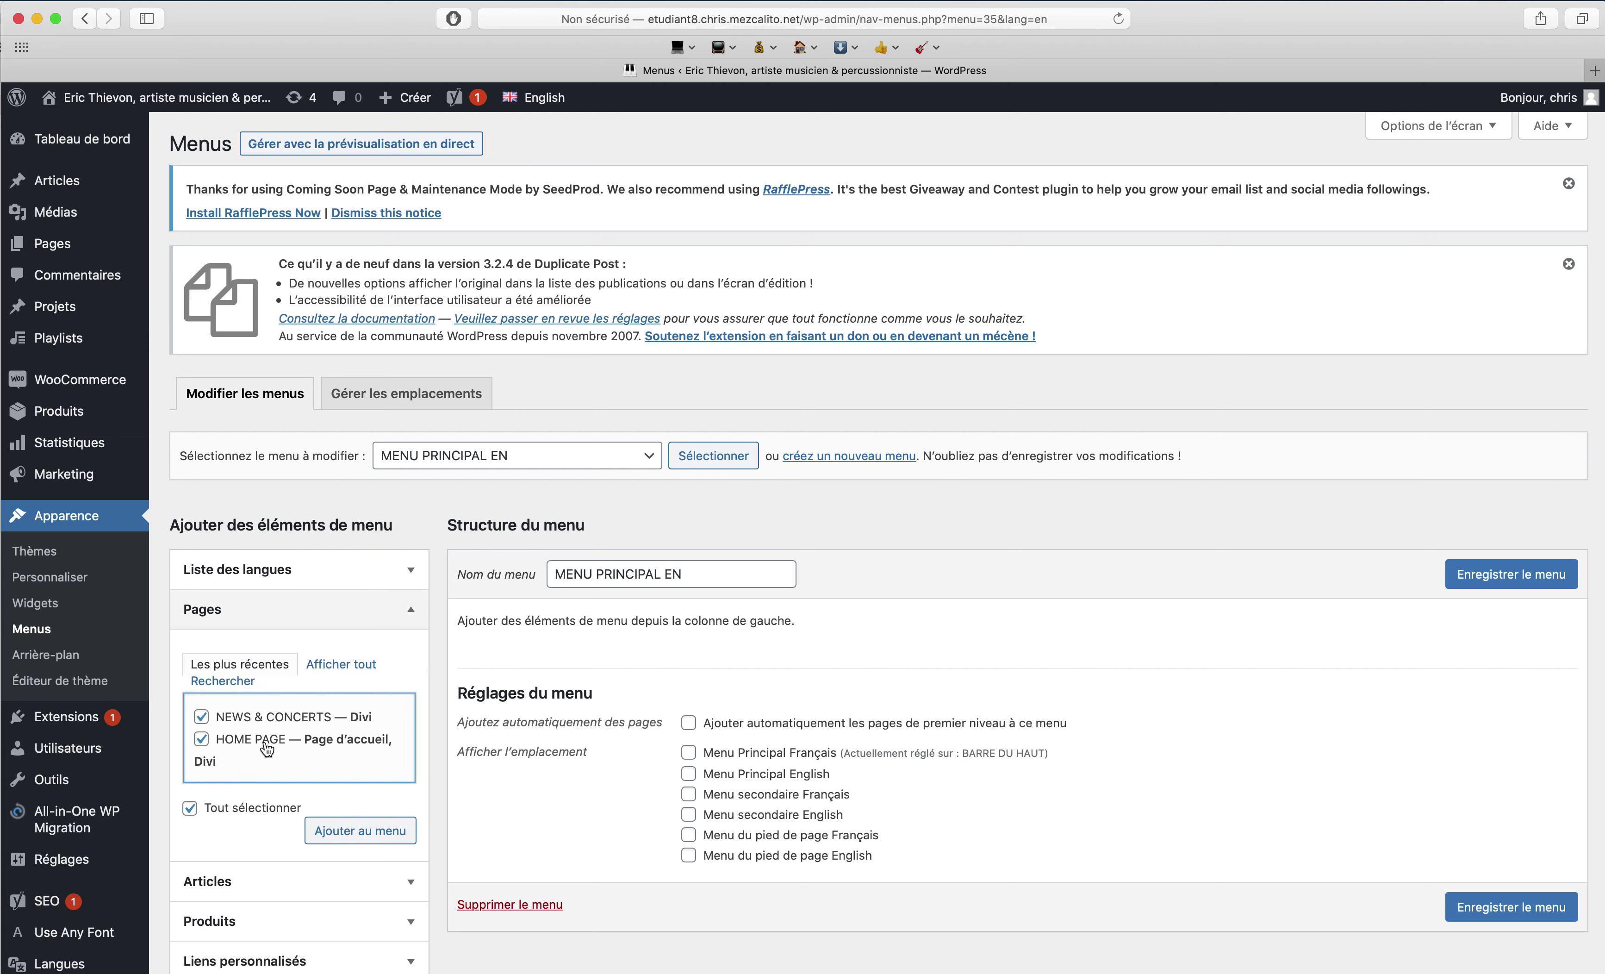
pyautogui.click(362, 835)
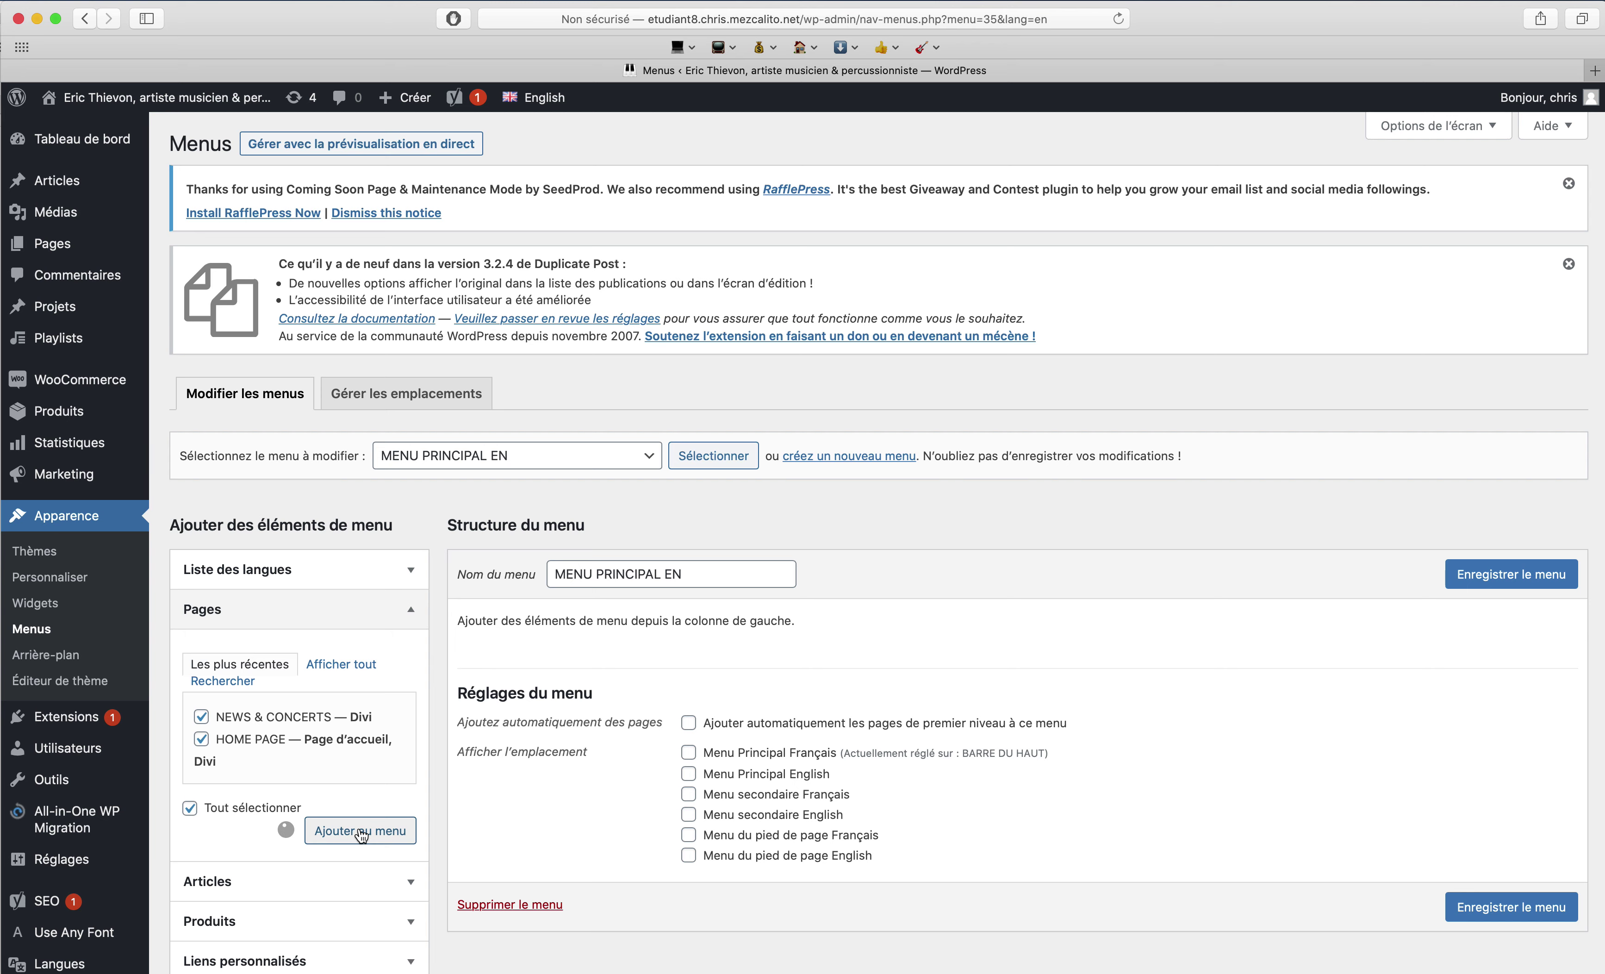
# - Assign MENU PRINCIPAL EN to the Menu Principal English location and save the menu
pyautogui.scroll(-5, 1017, 604)
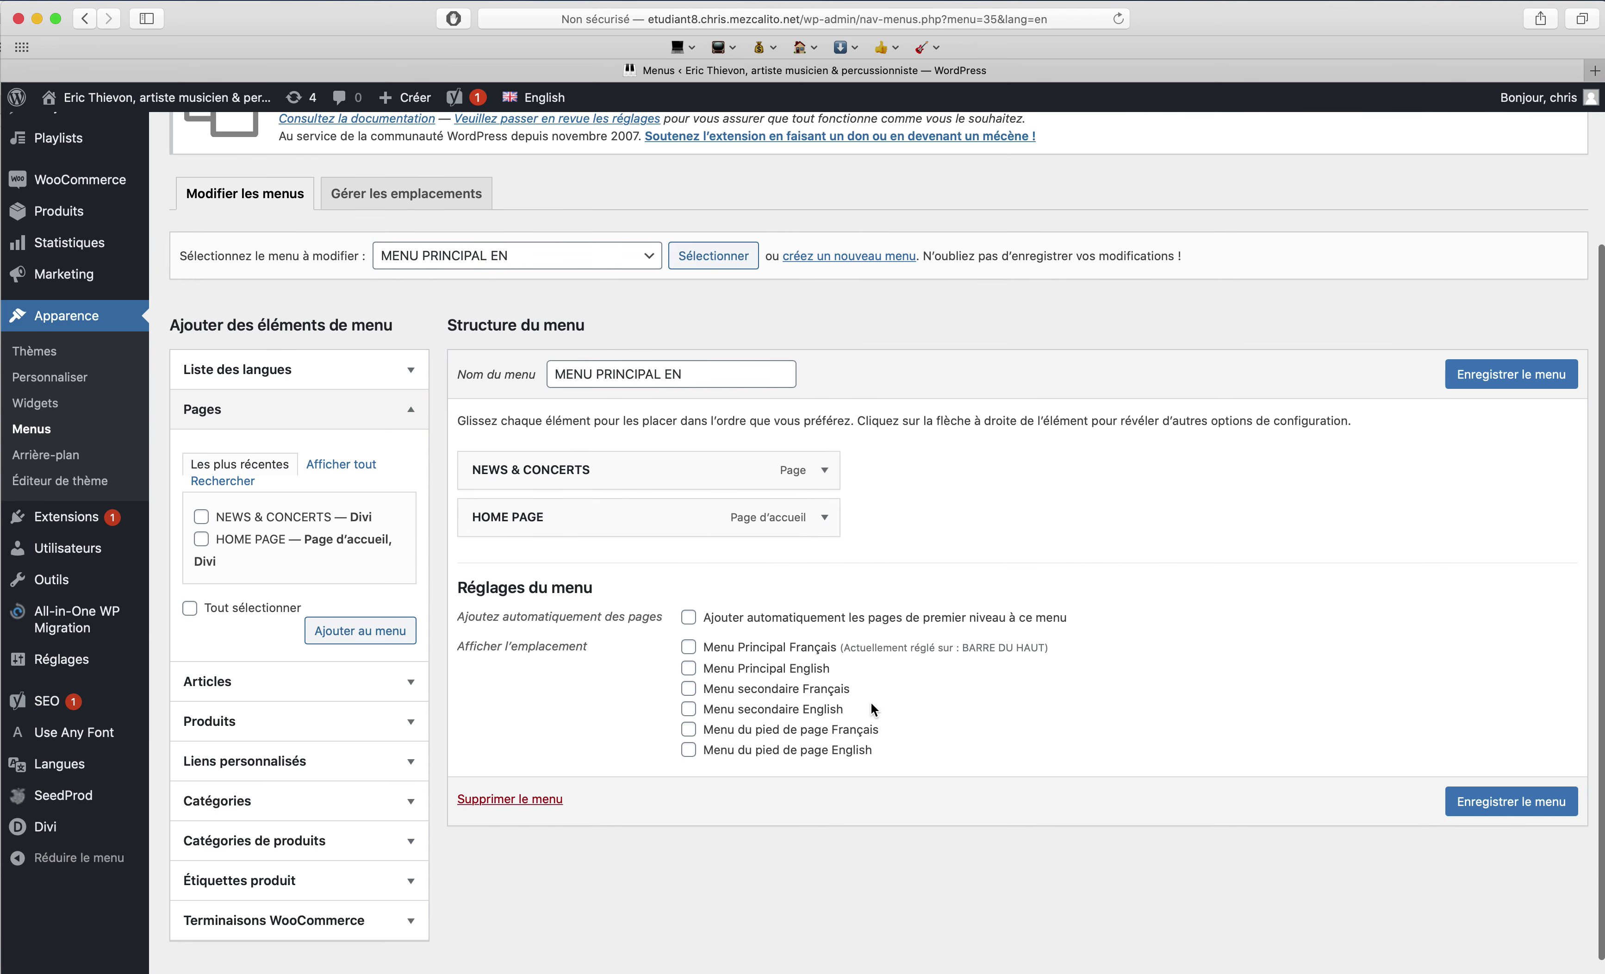
pyautogui.click(765, 675)
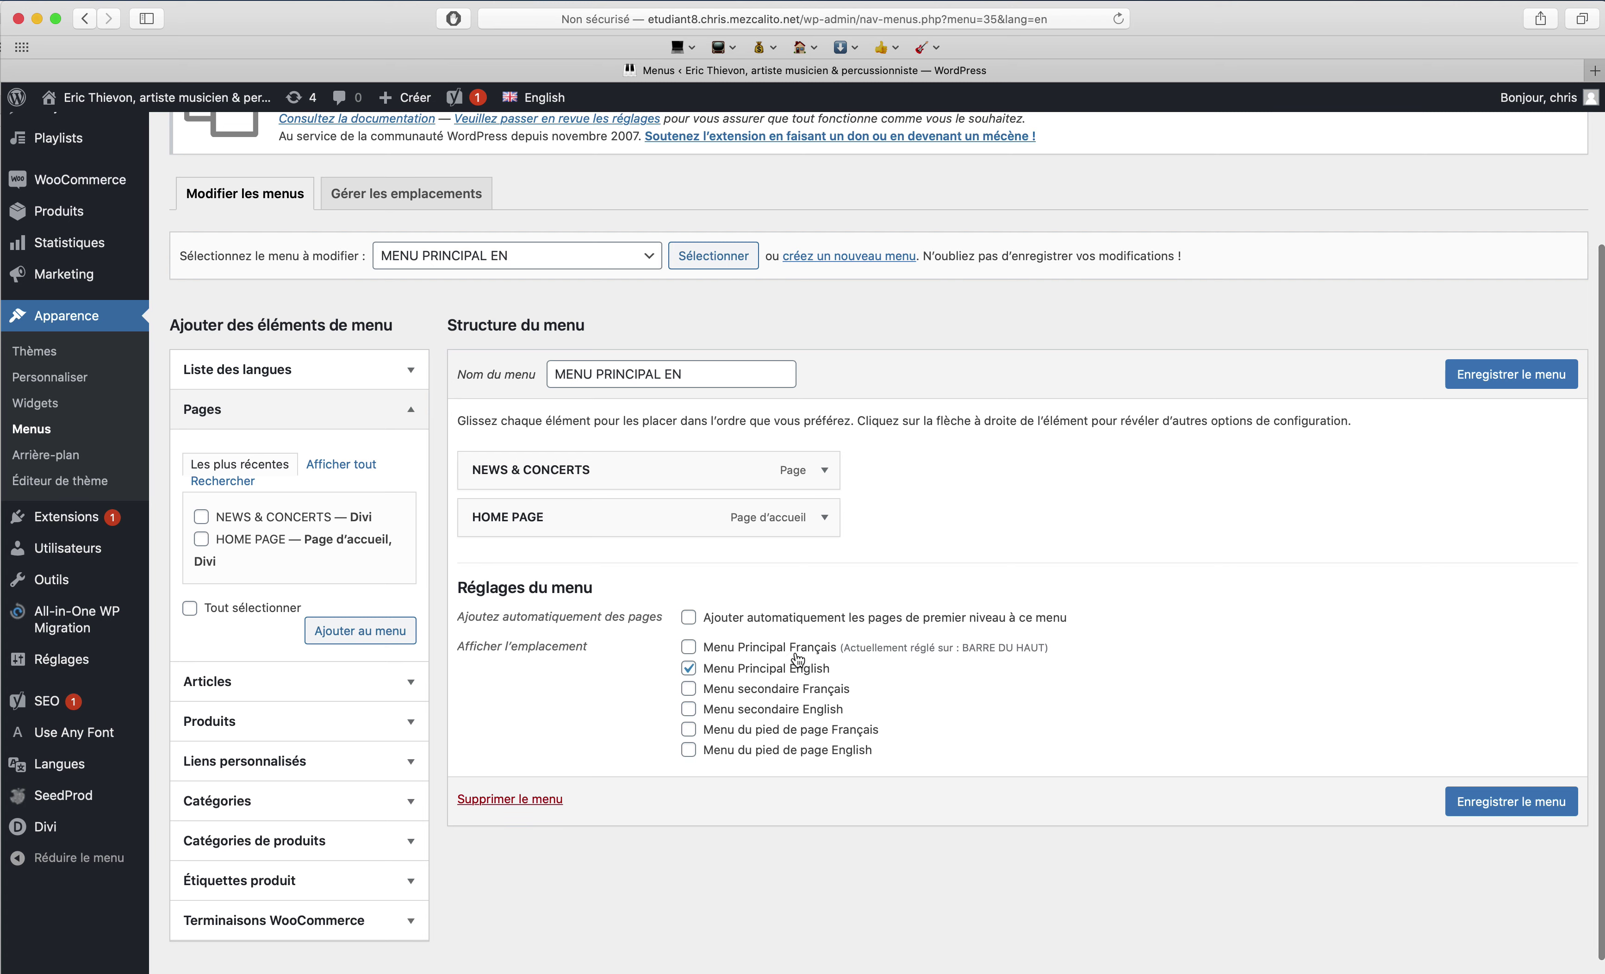
pyautogui.click(1457, 380)
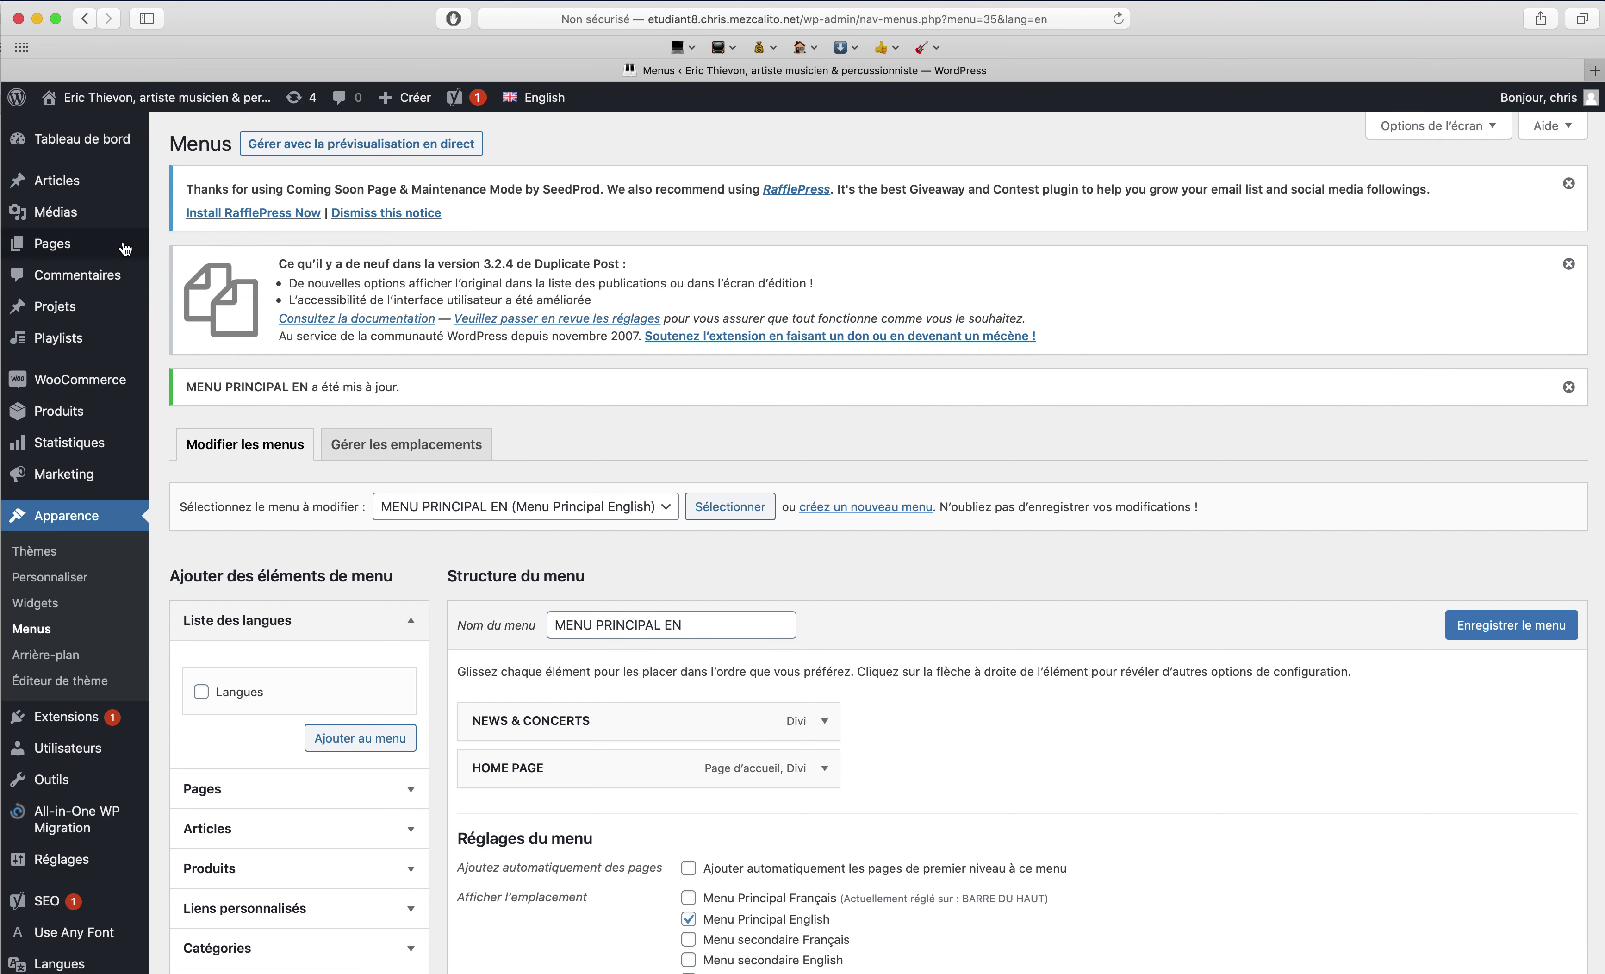
# - From the list of all pages, view HOME PAGE on the public site to check its English menu
pyautogui.moveTo(77, 239)
pyautogui.click(200, 253)
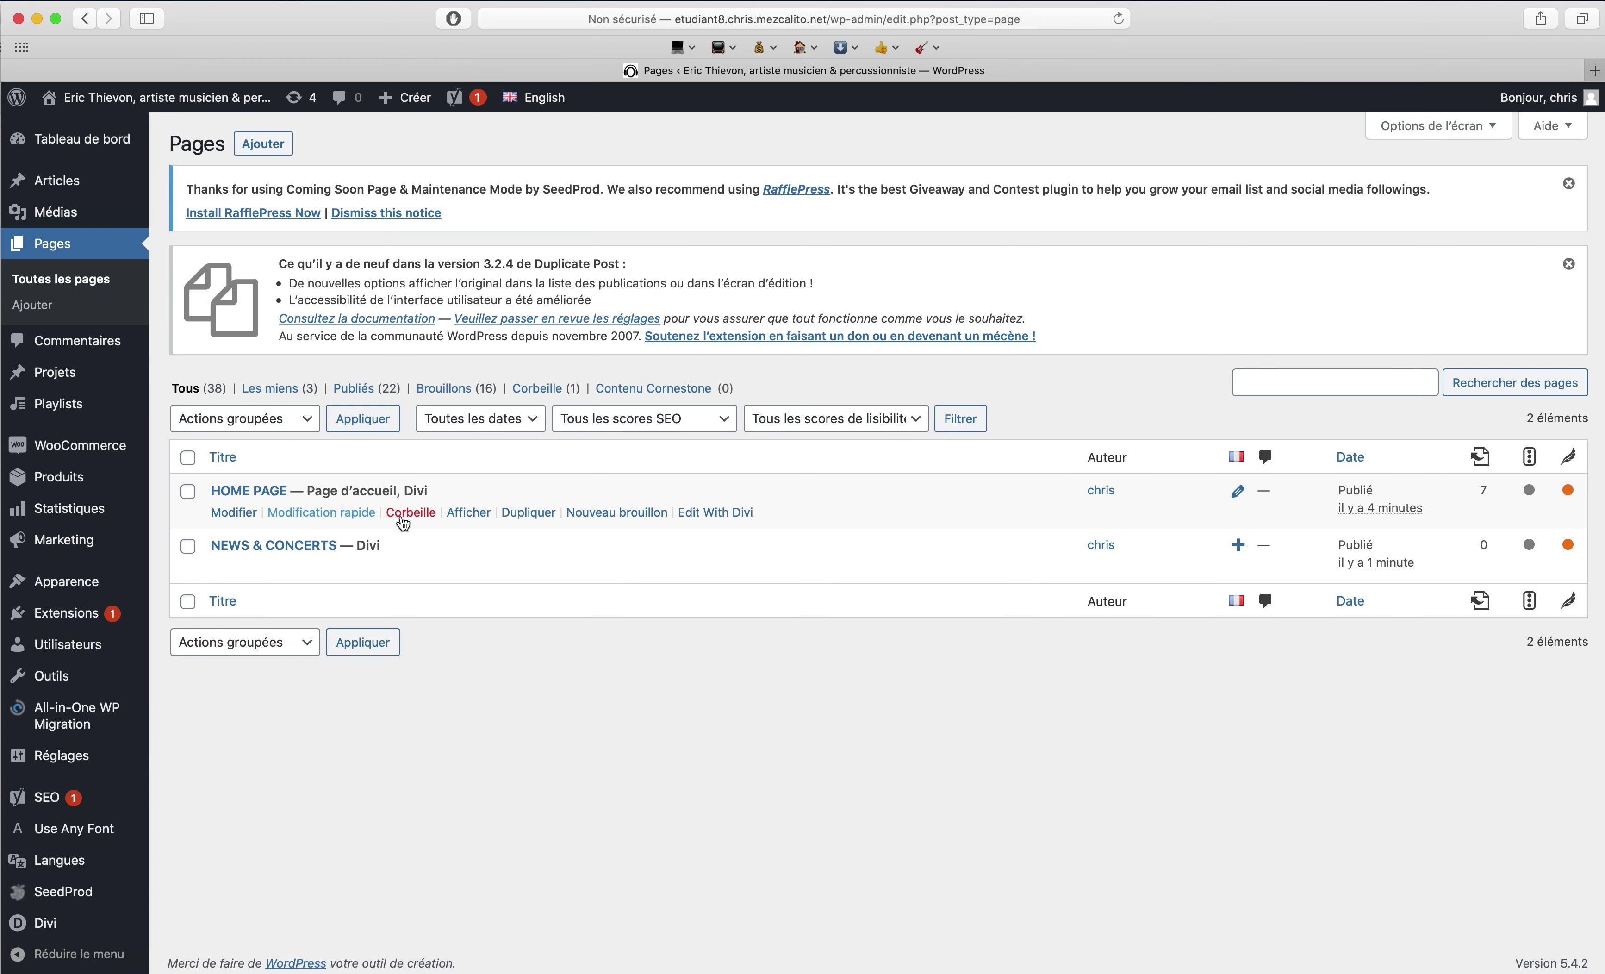
pyautogui.click(463, 515)
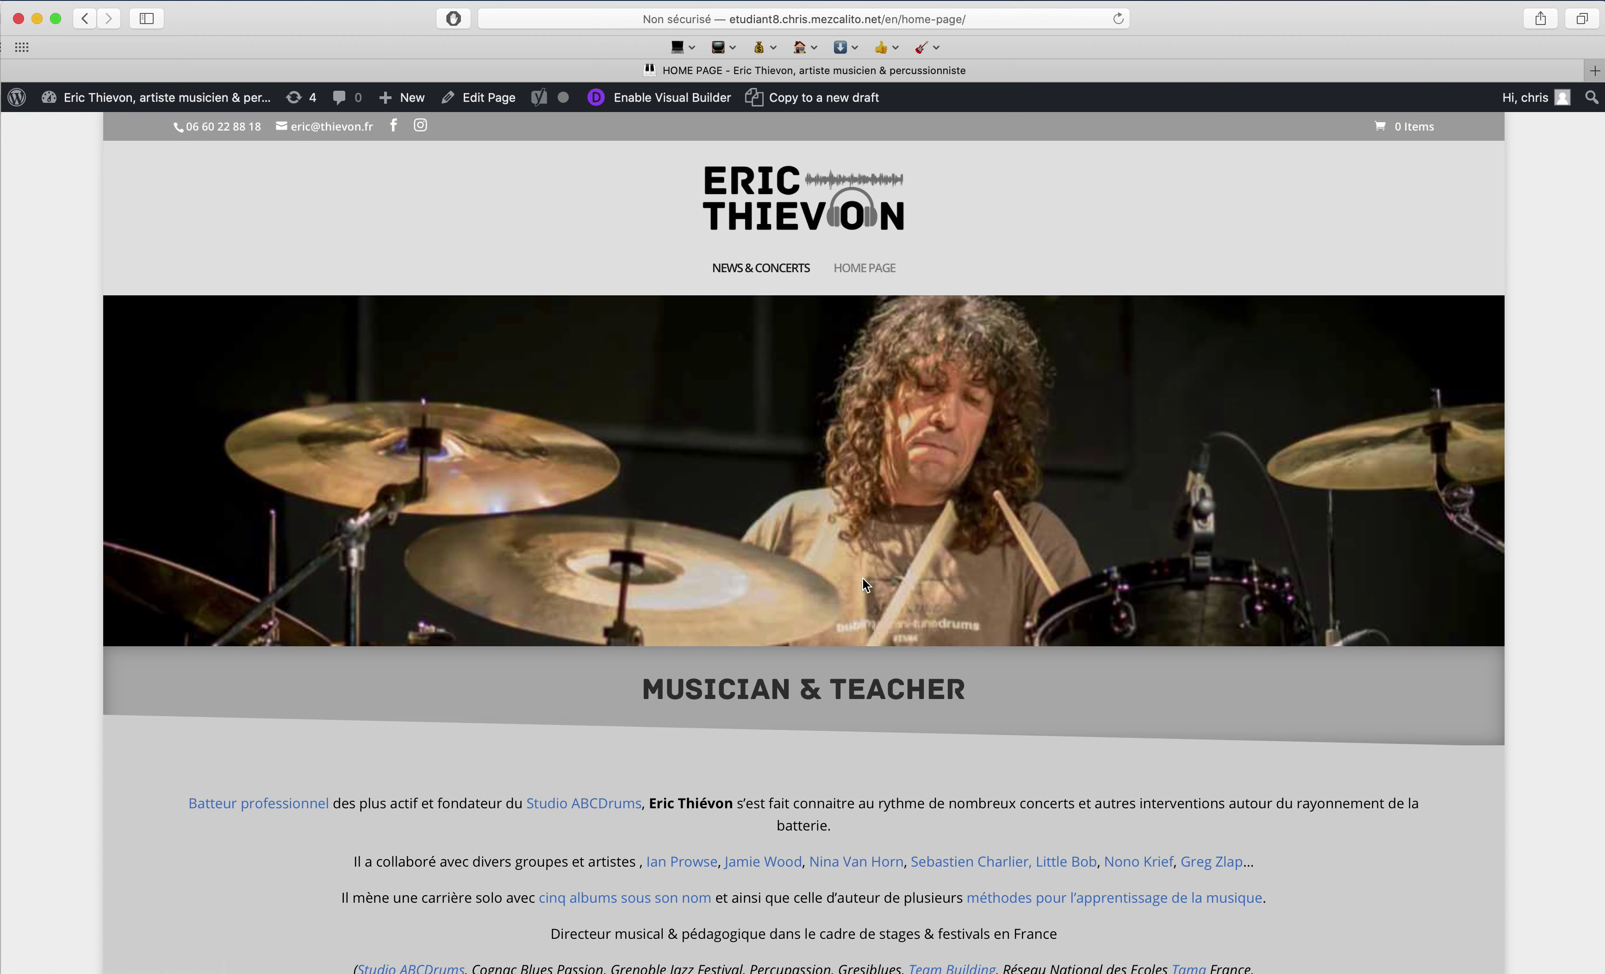
# - In the Polylang settings, enable language and translation management for the Produits custom post type and save the changes
pyautogui.click(86, 25)
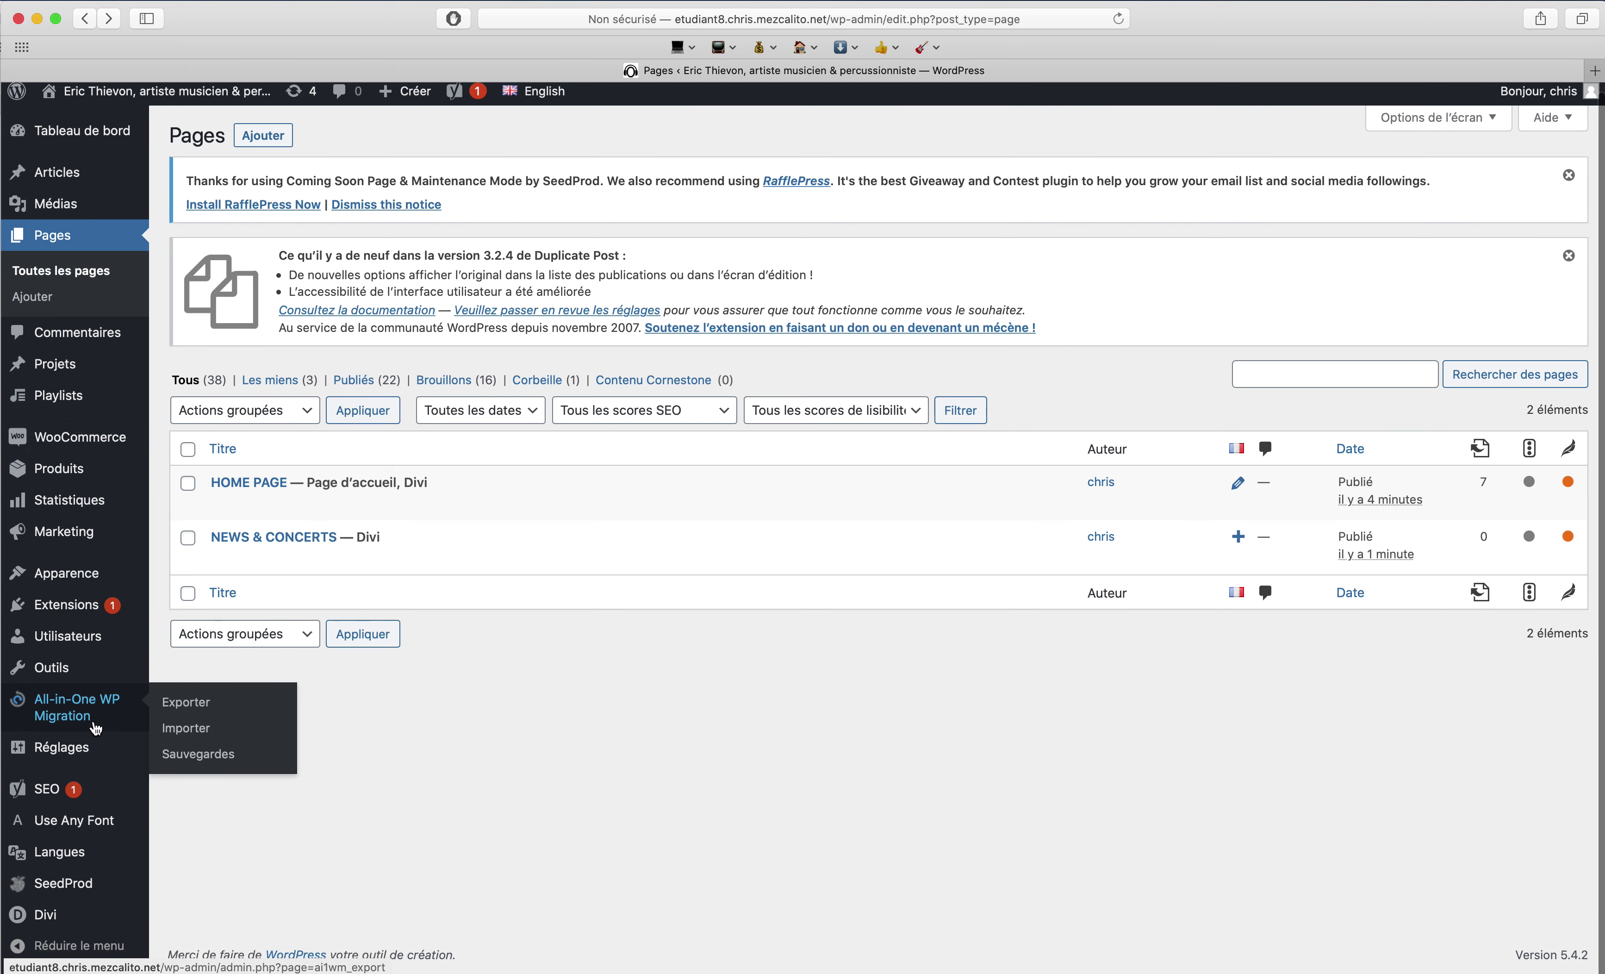
pyautogui.moveTo(59, 858)
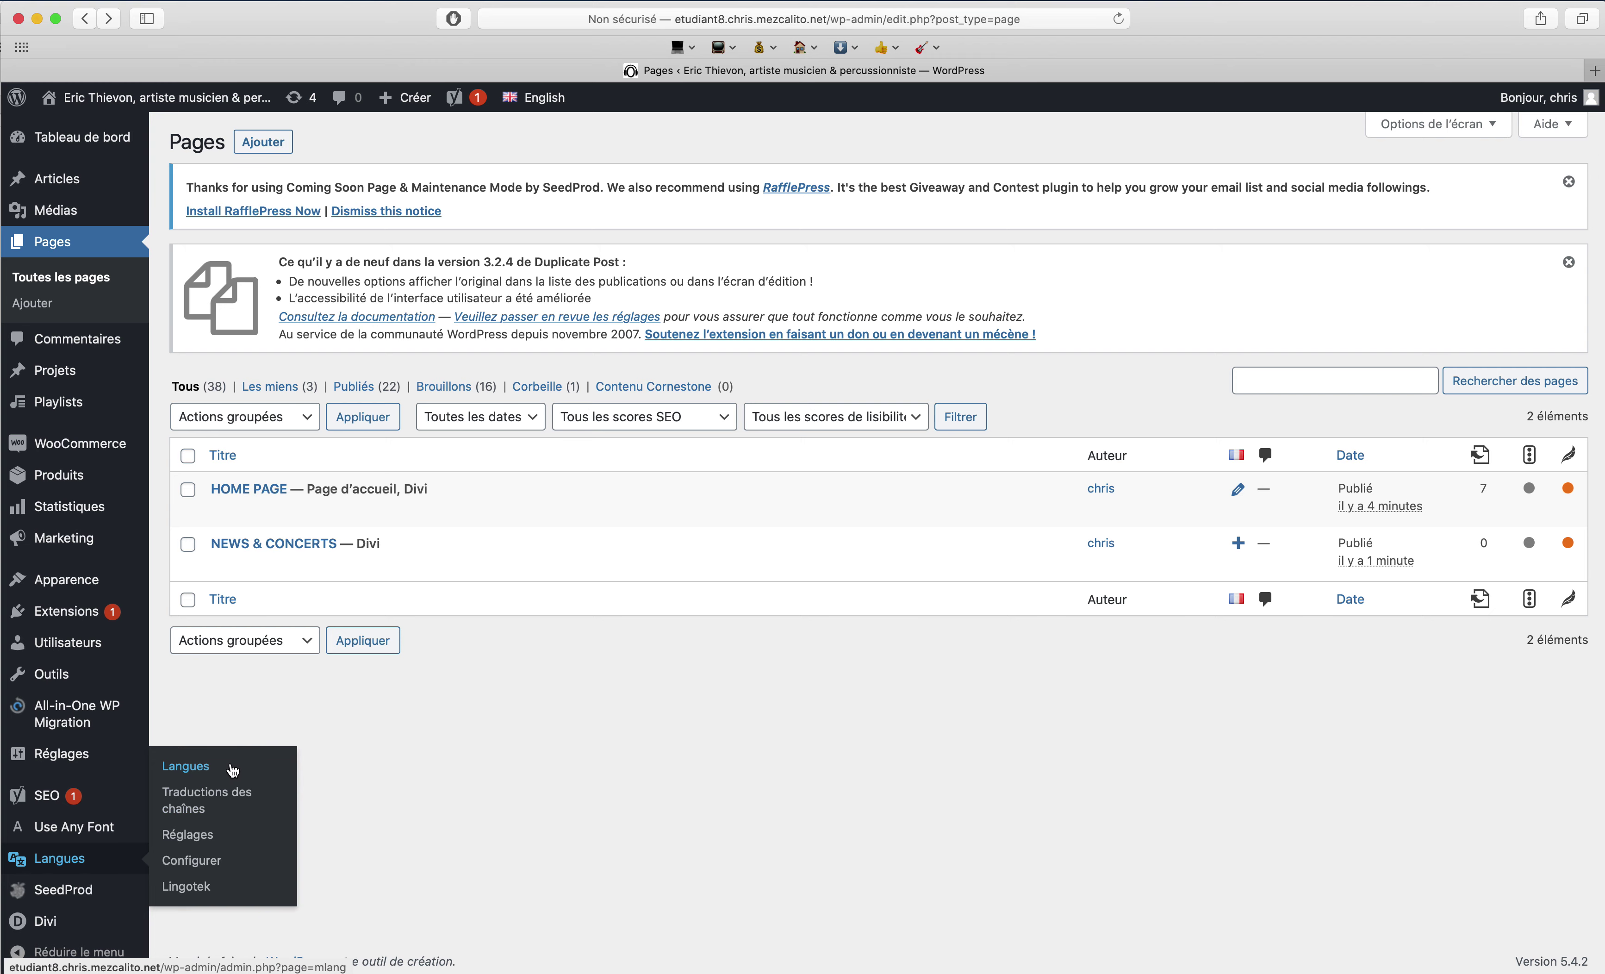
pyautogui.click(202, 844)
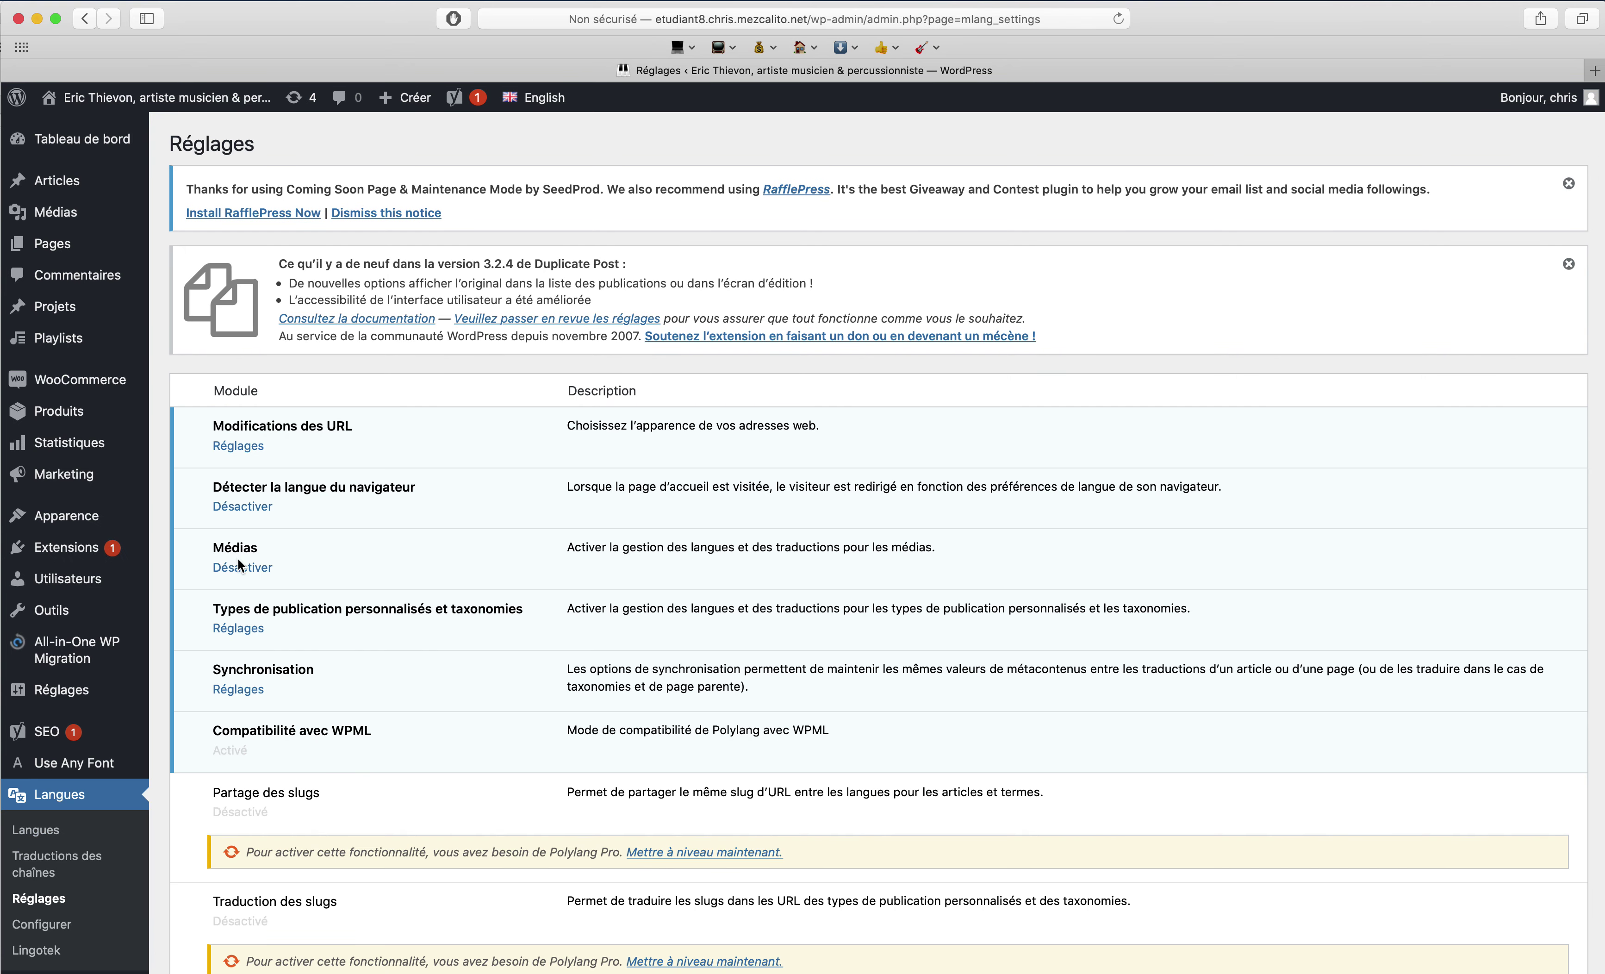
pyautogui.click(239, 628)
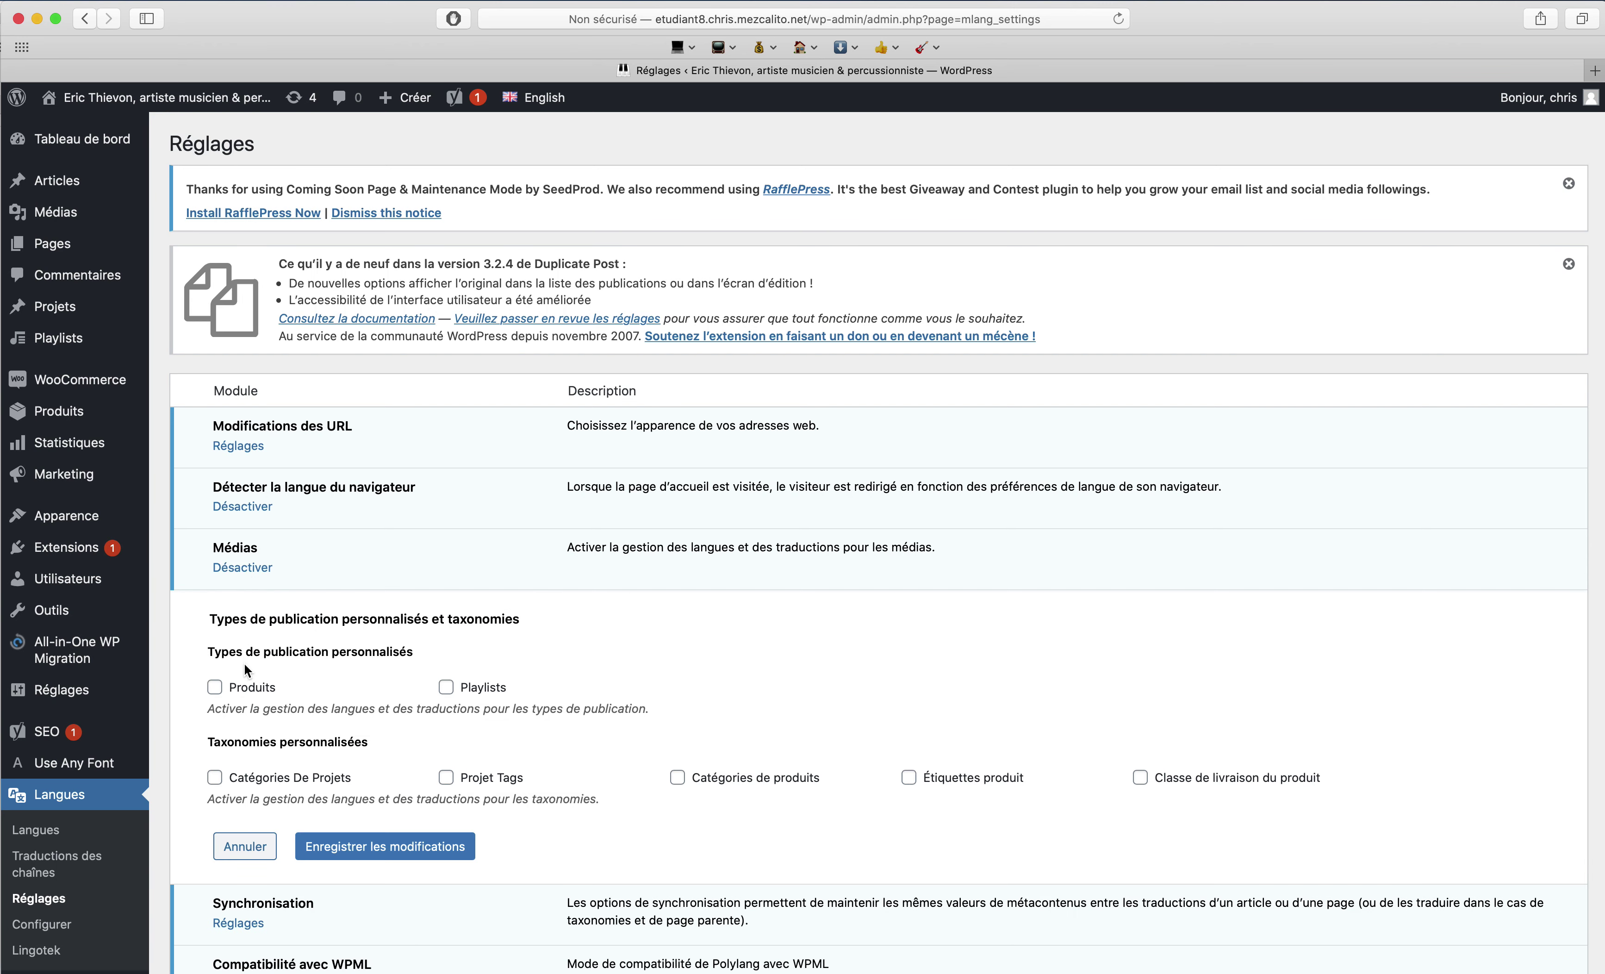
pyautogui.click(216, 687)
pyautogui.click(456, 850)
# - Open the list of all WooCommerce products and set the language filter to show all languages
pyautogui.moveTo(64, 387)
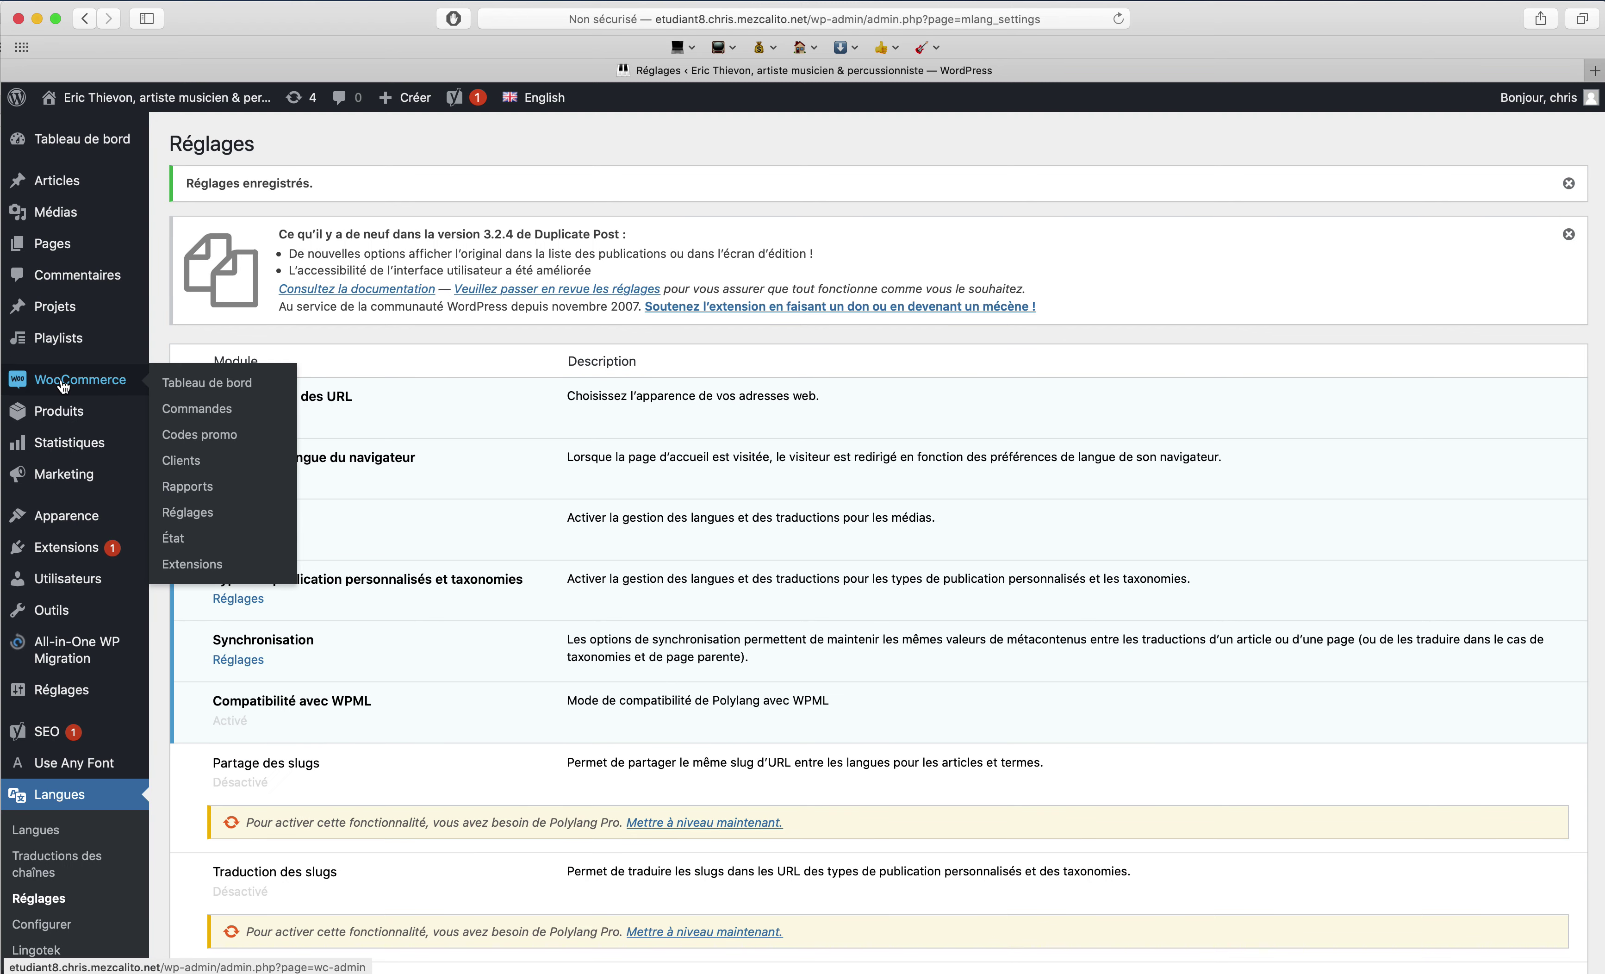
pyautogui.moveTo(85, 413)
pyautogui.click(223, 419)
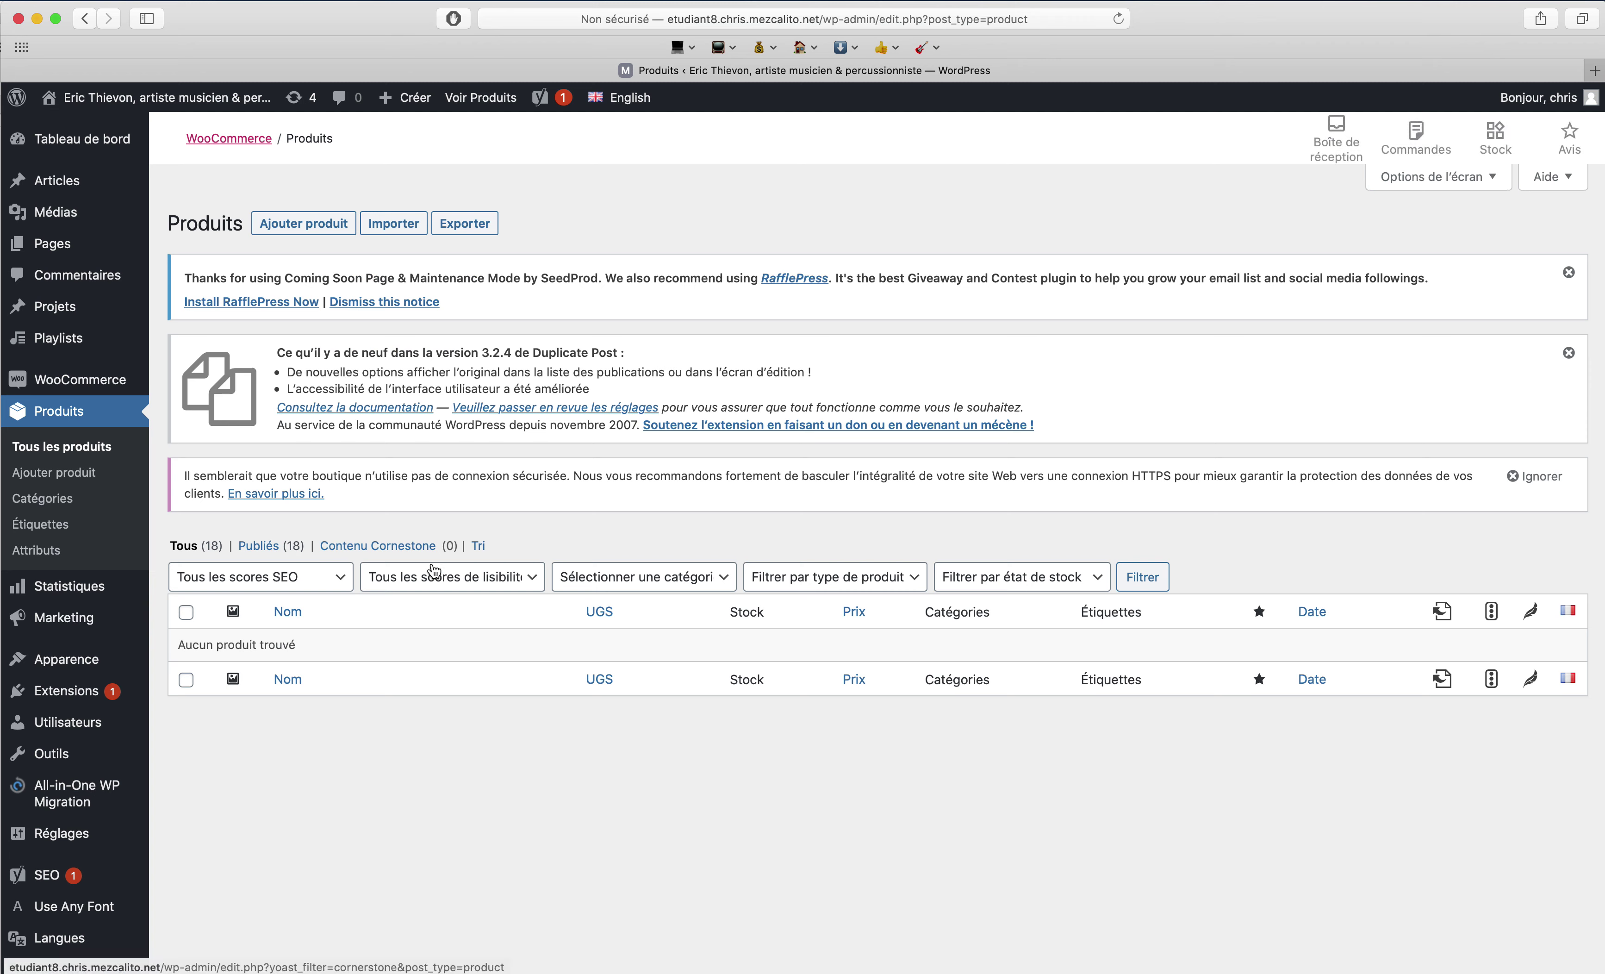
pyautogui.moveTo(616, 105)
pyautogui.click(625, 154)
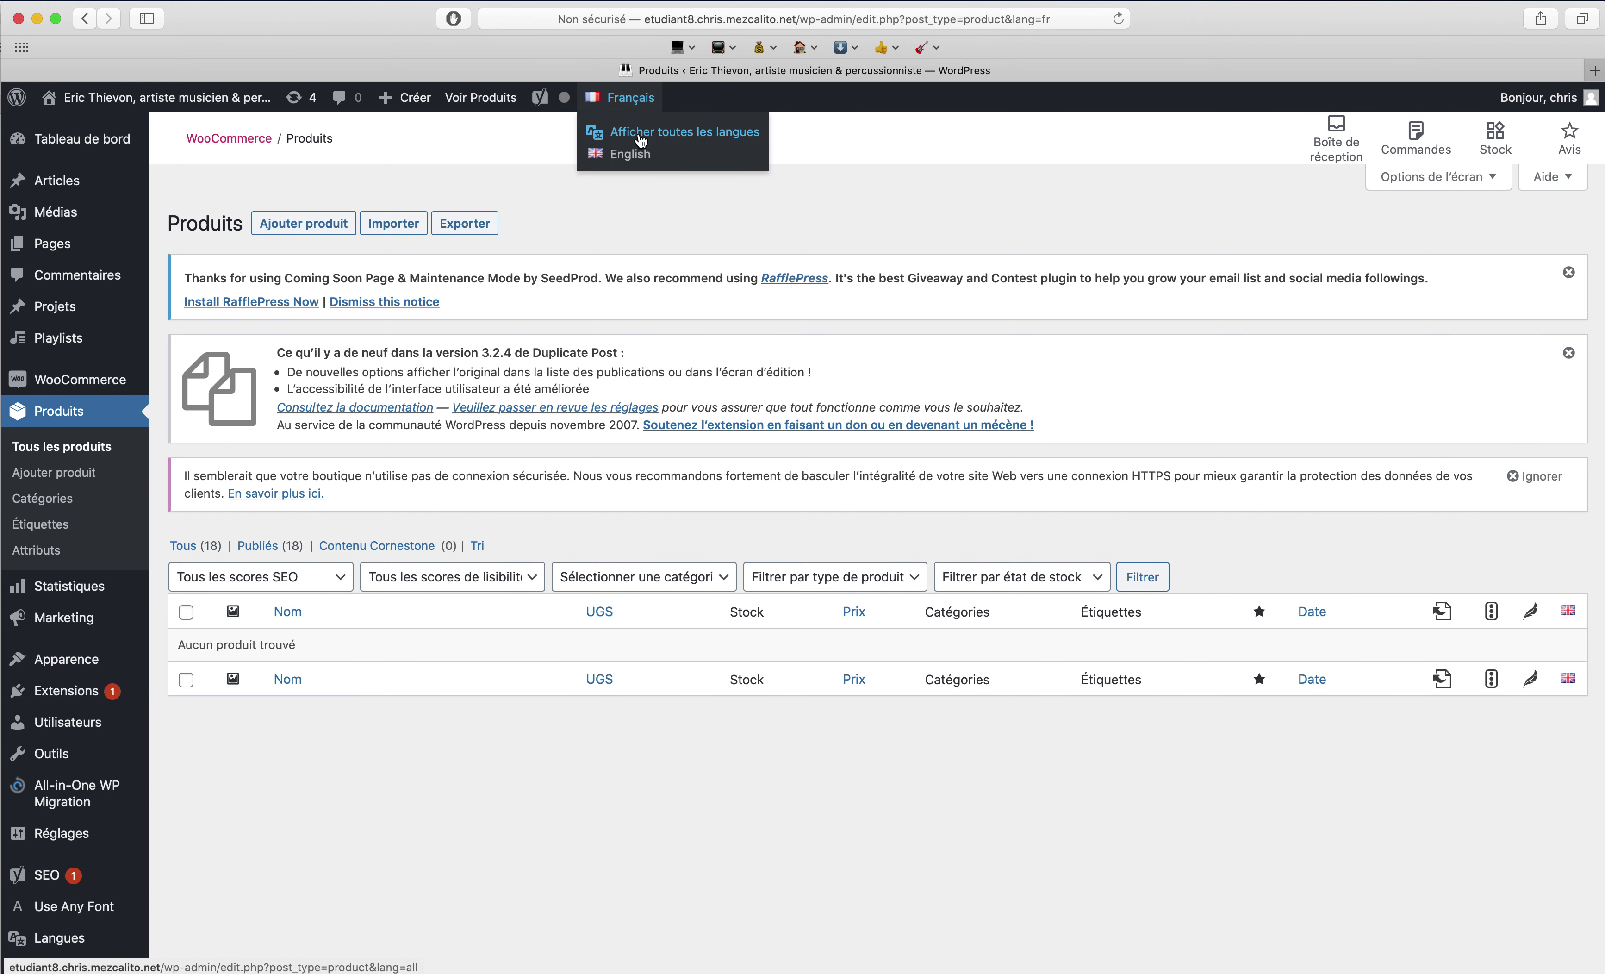
pyautogui.click(641, 135)
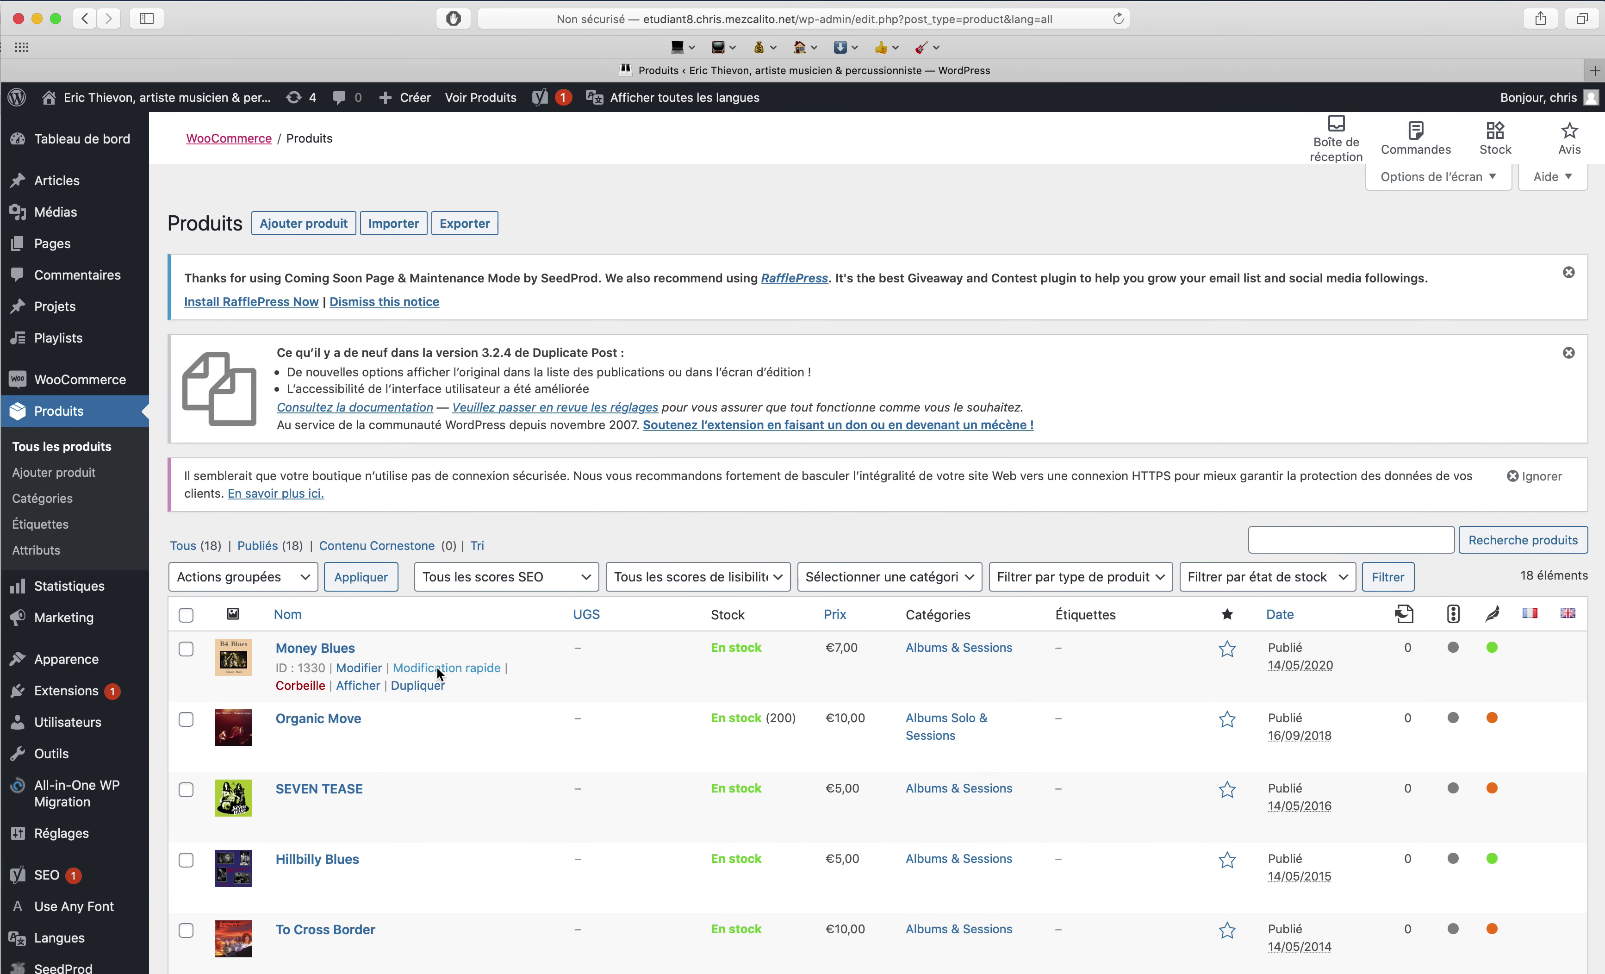
pyautogui.click(436, 668)
pyautogui.scroll(-10, 436, 668)
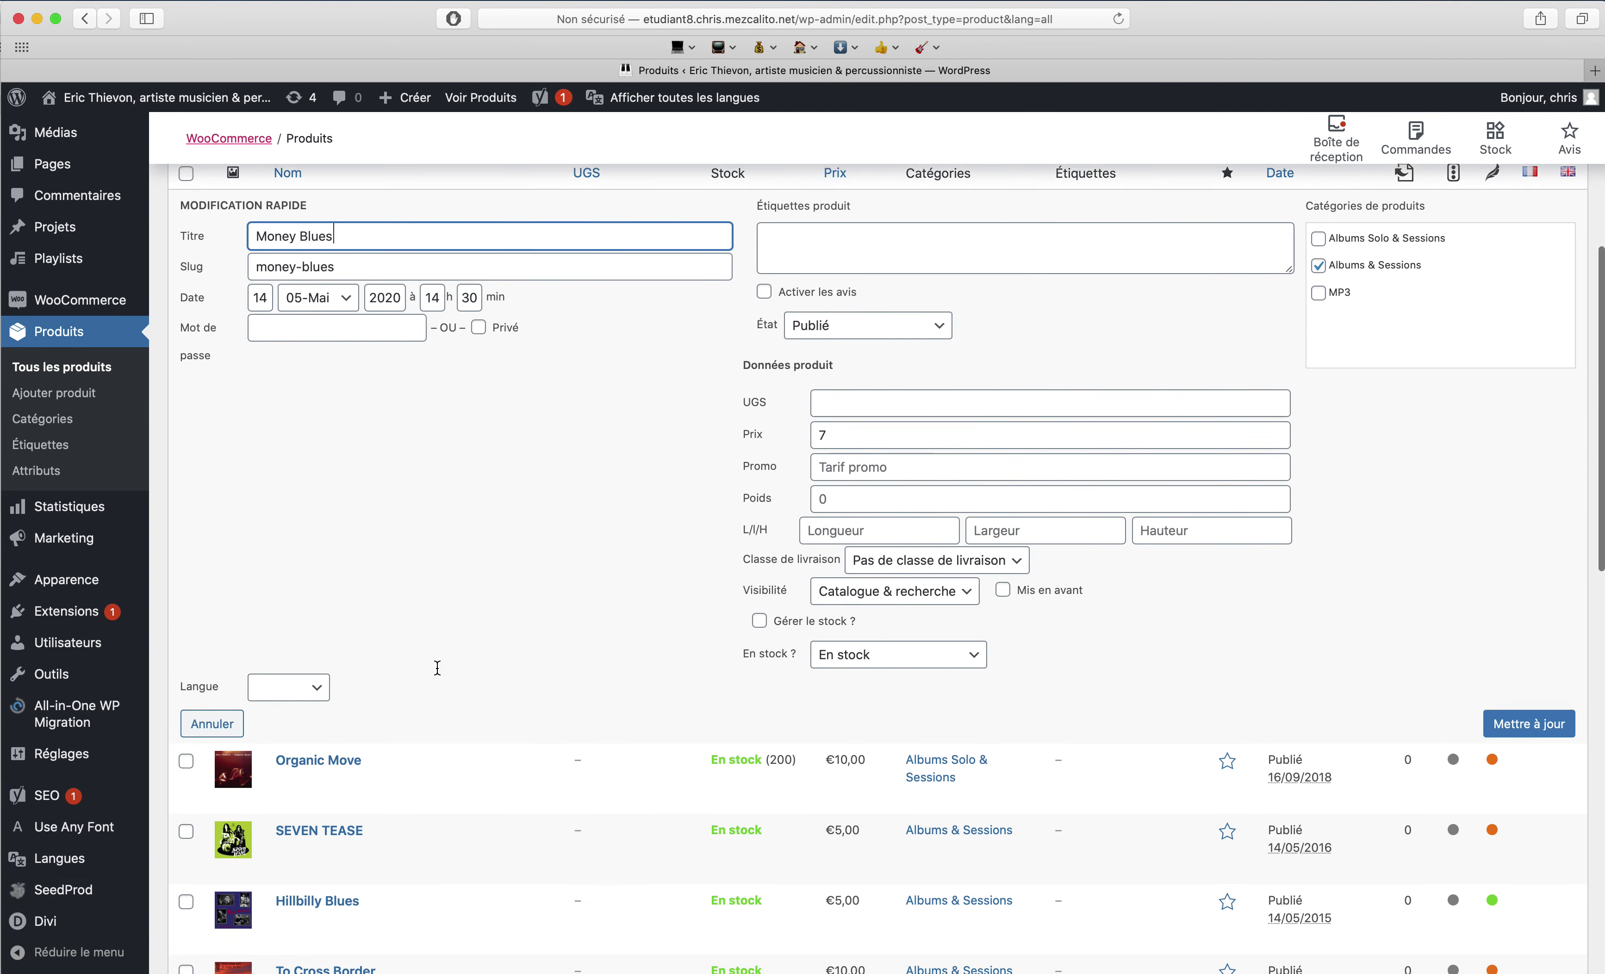
pyautogui.scroll(10, 445, 460)
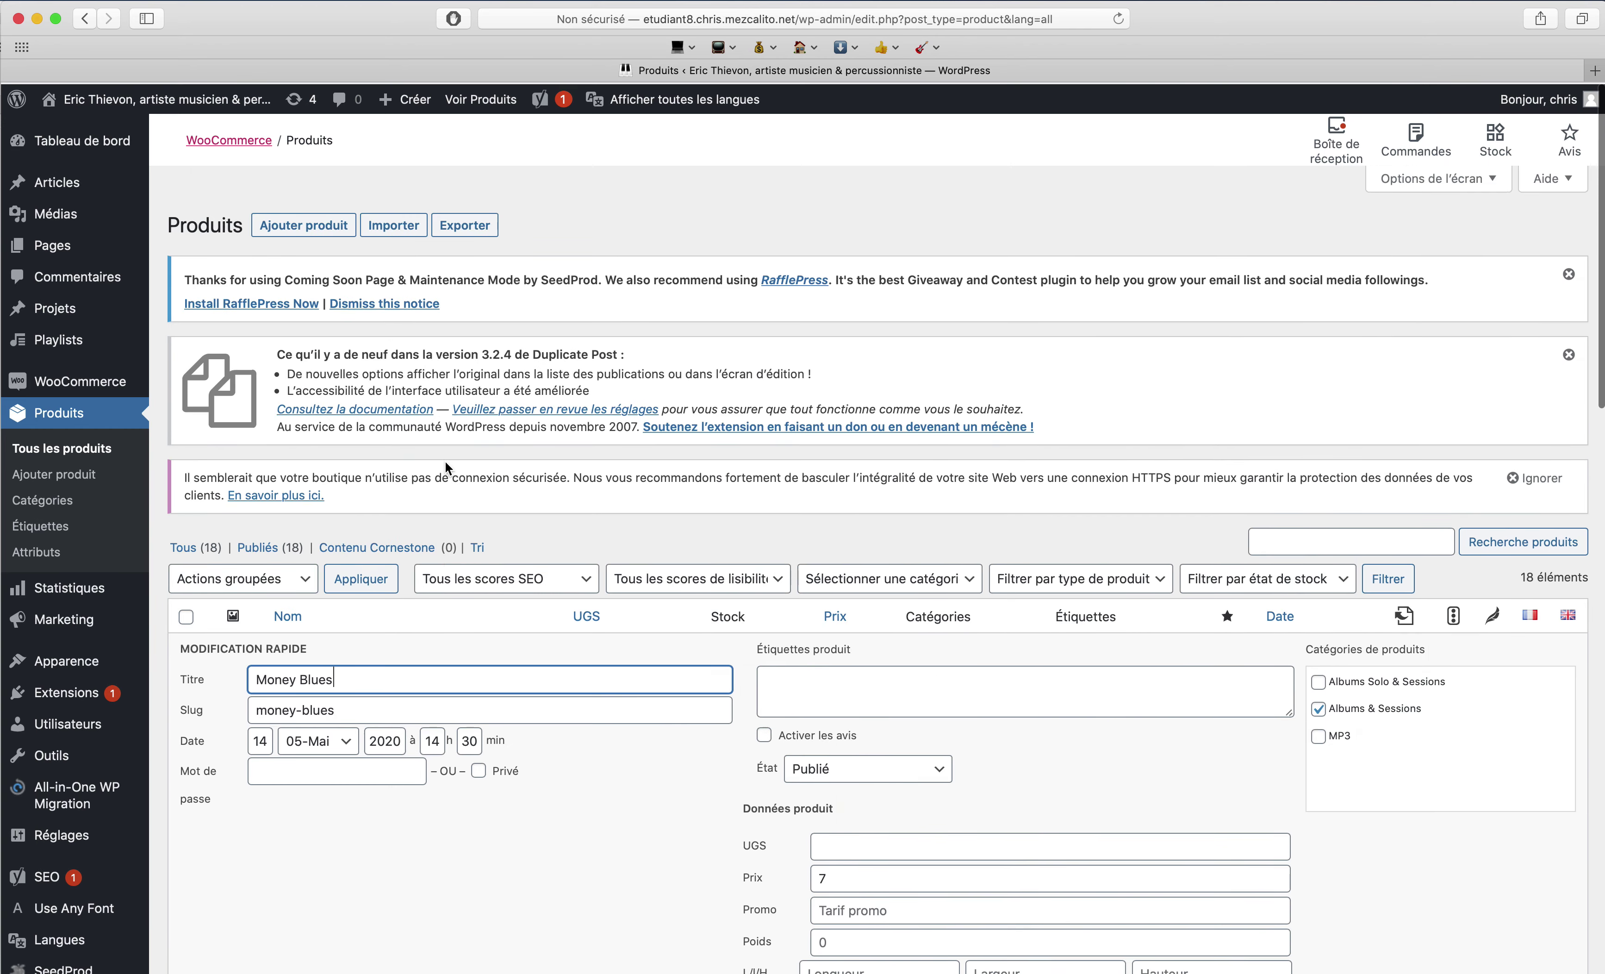
pyautogui.click(299, 578)
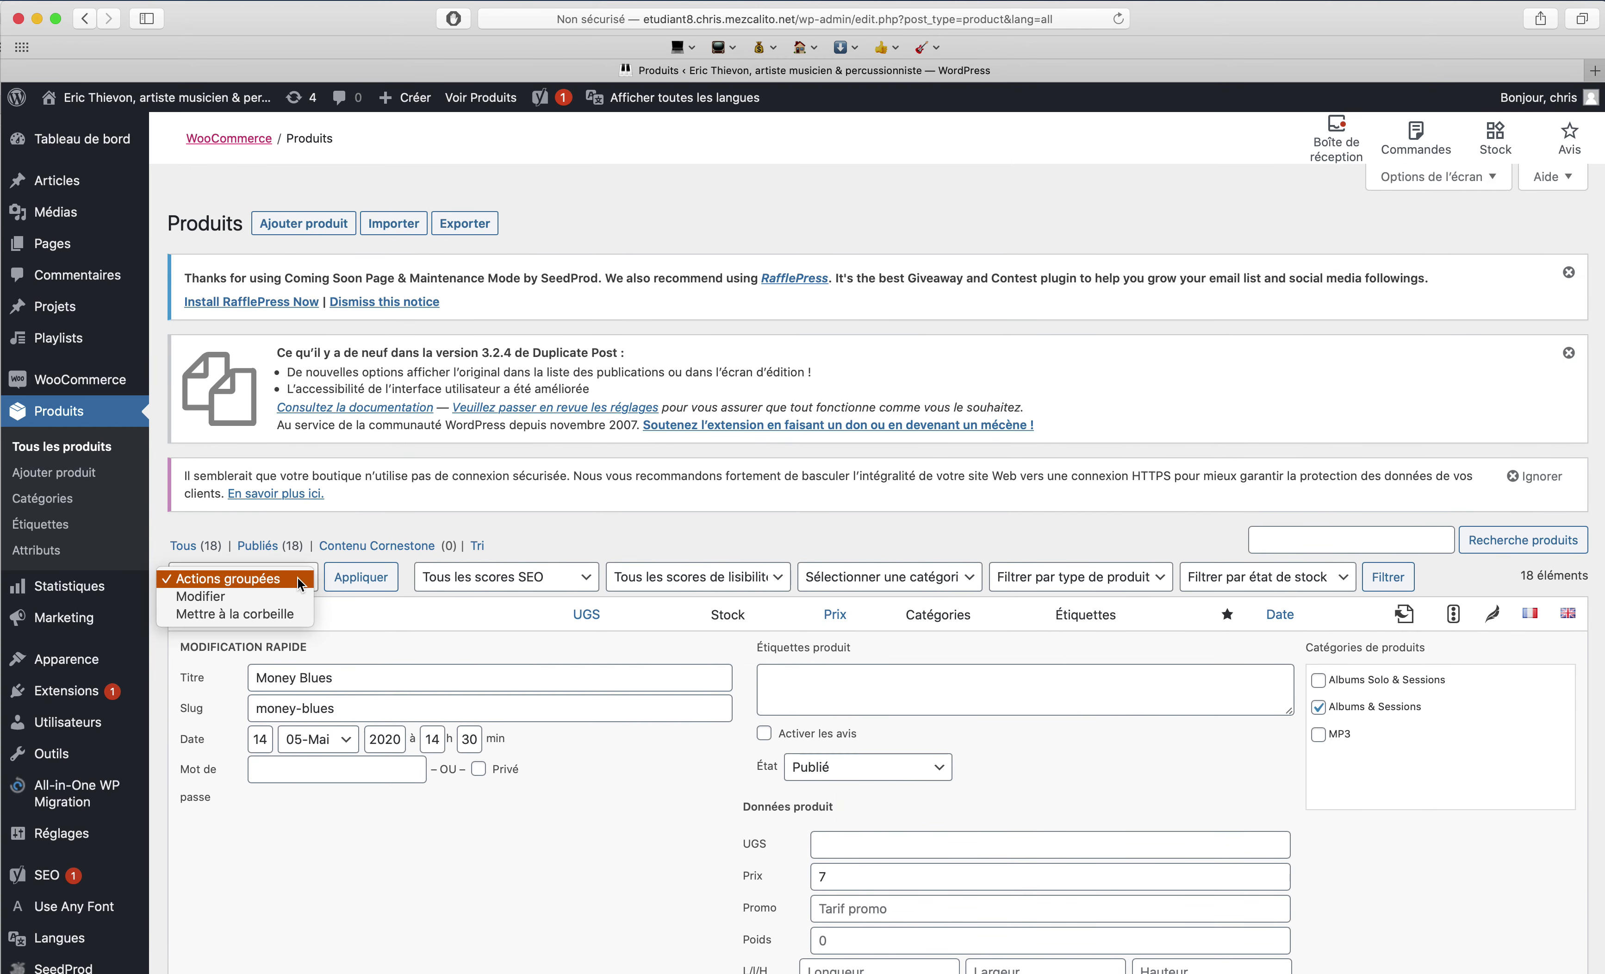
pyautogui.click(587, 525)
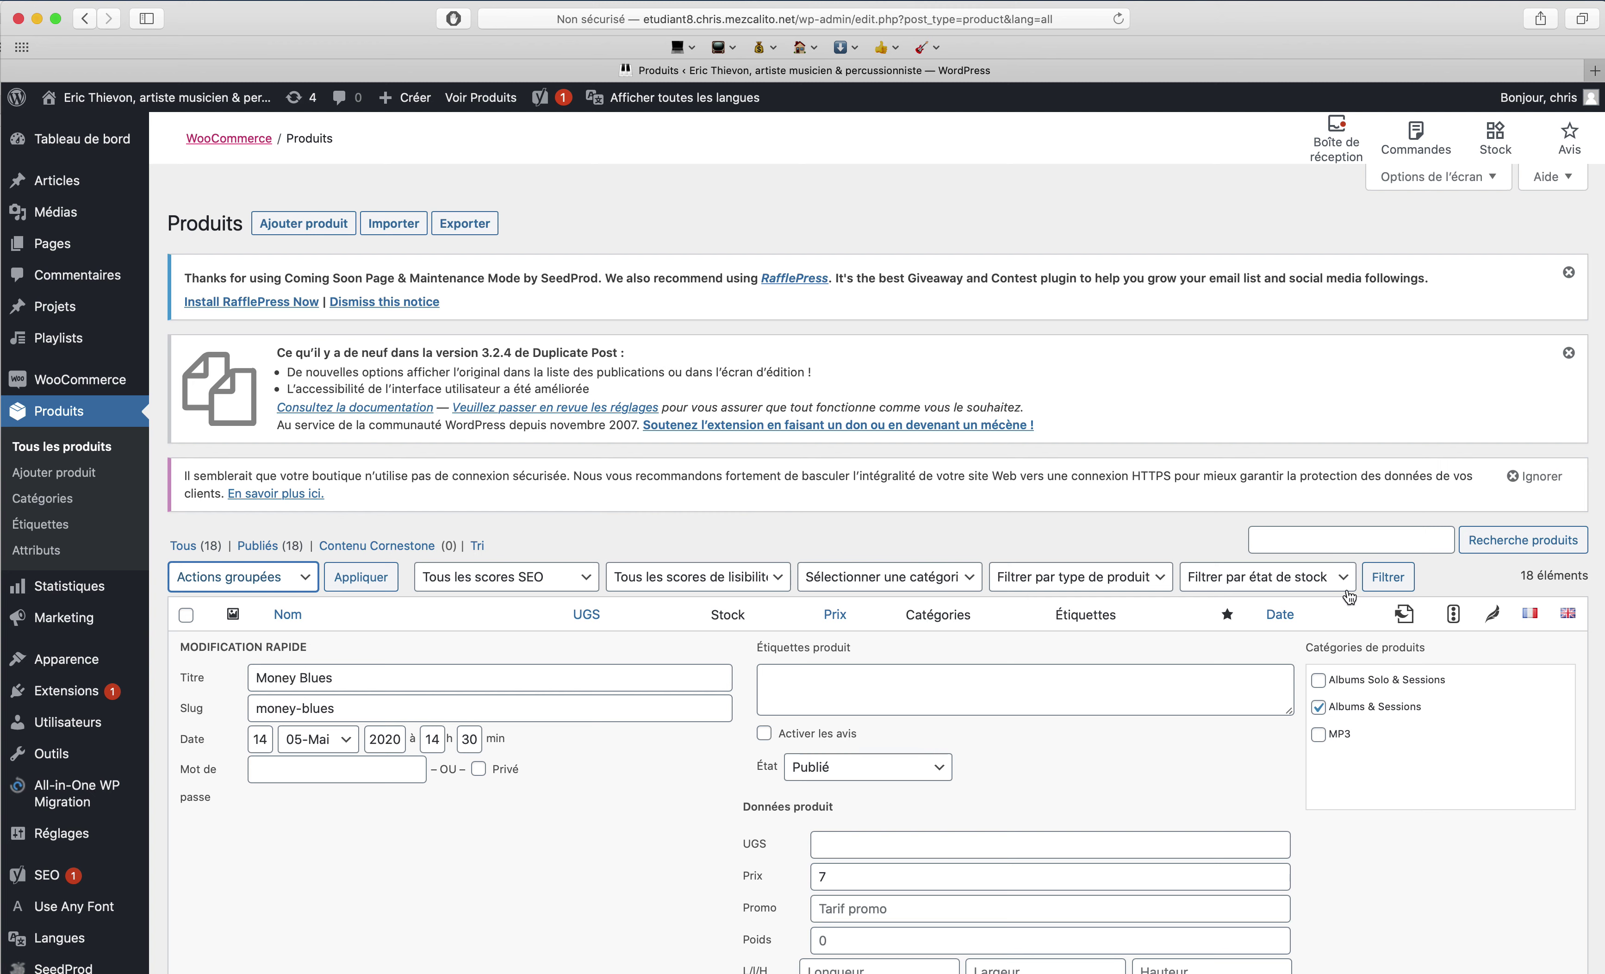
# - Choose Modifier as the bulk action and select all products in the list
pyautogui.click(302, 584)
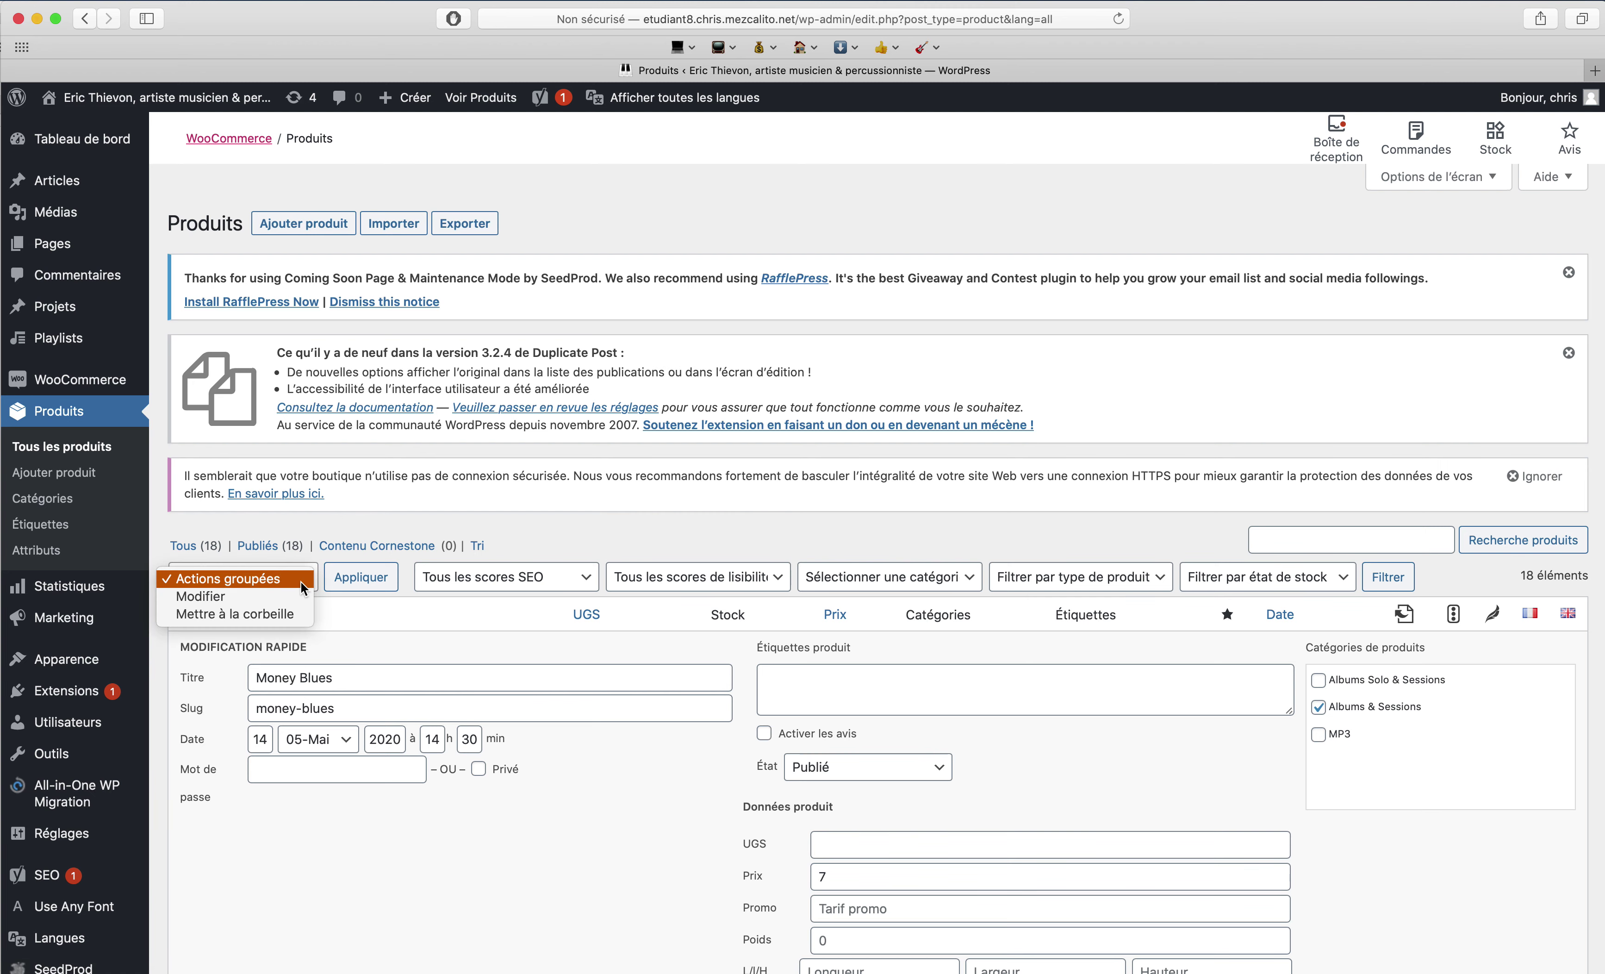
pyautogui.click(205, 596)
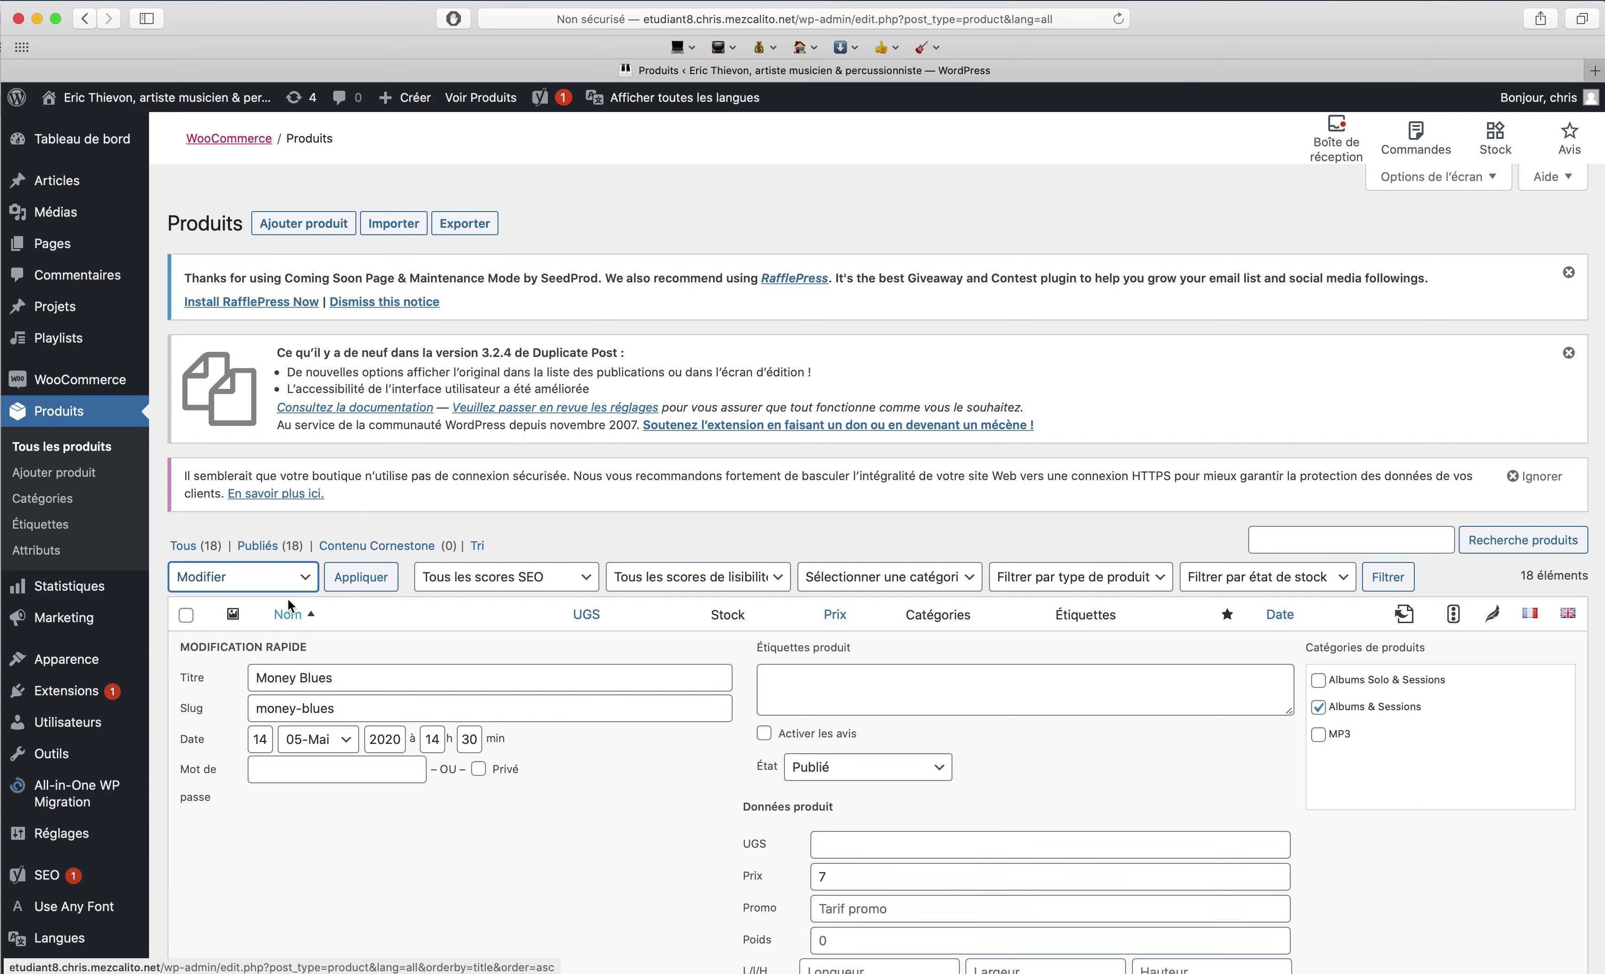
pyautogui.click(187, 615)
# - Try to set the language to Français in the Money Blues quick edit
pyautogui.scroll(-6, 191, 620)
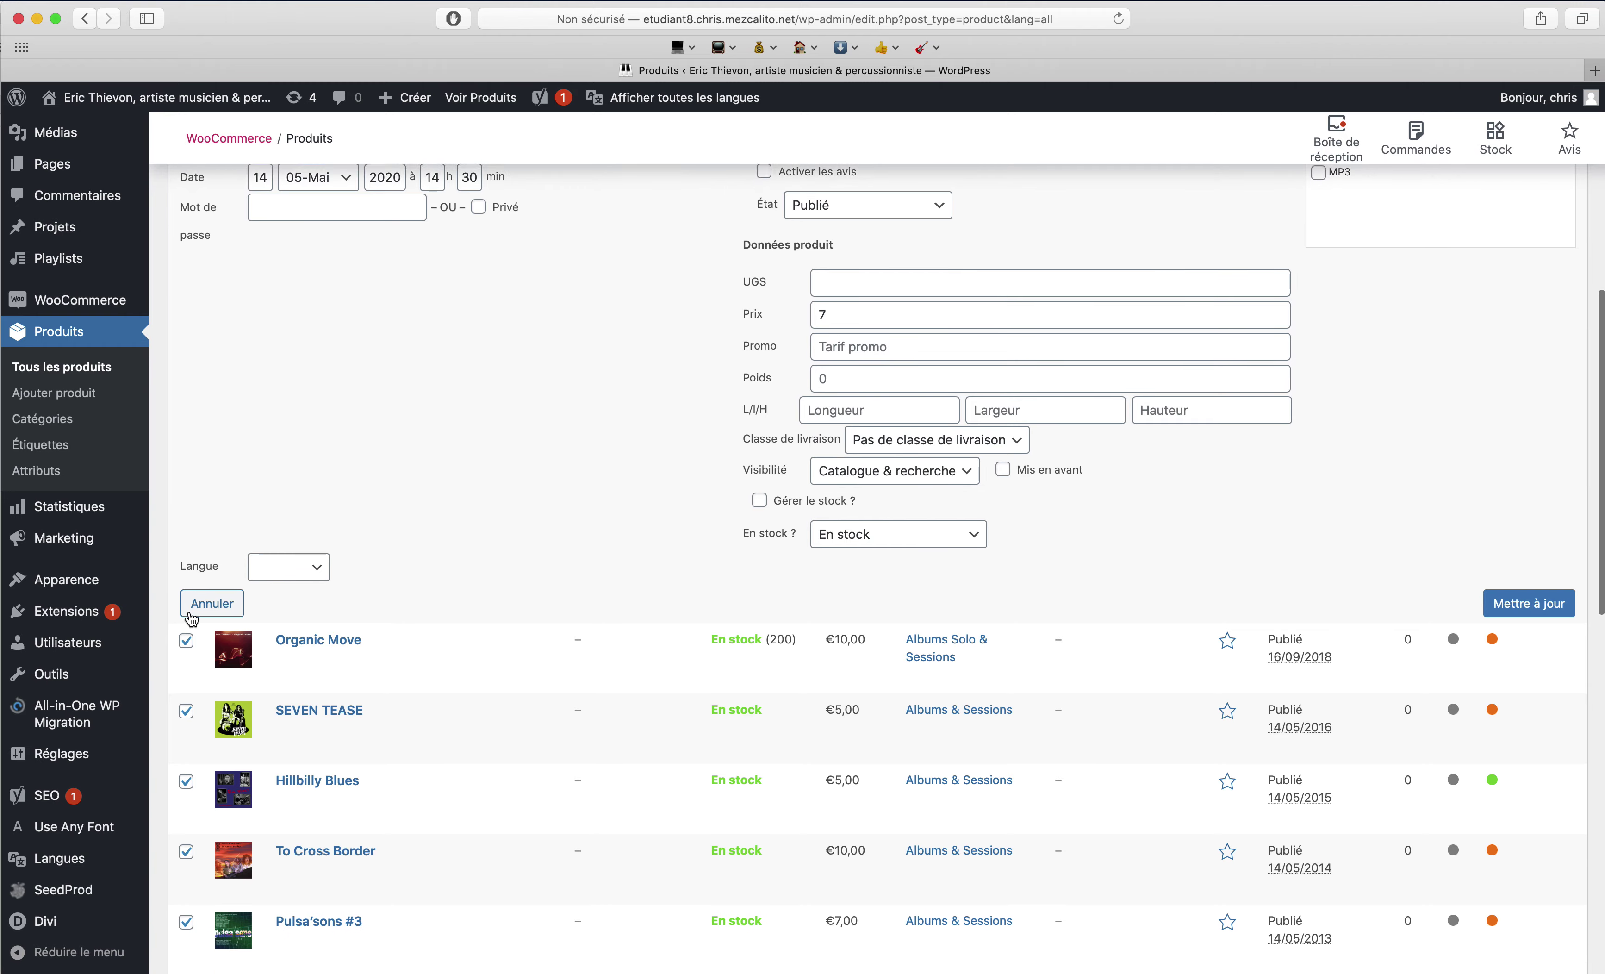
pyautogui.scroll(3, 197, 620)
pyautogui.click(273, 729)
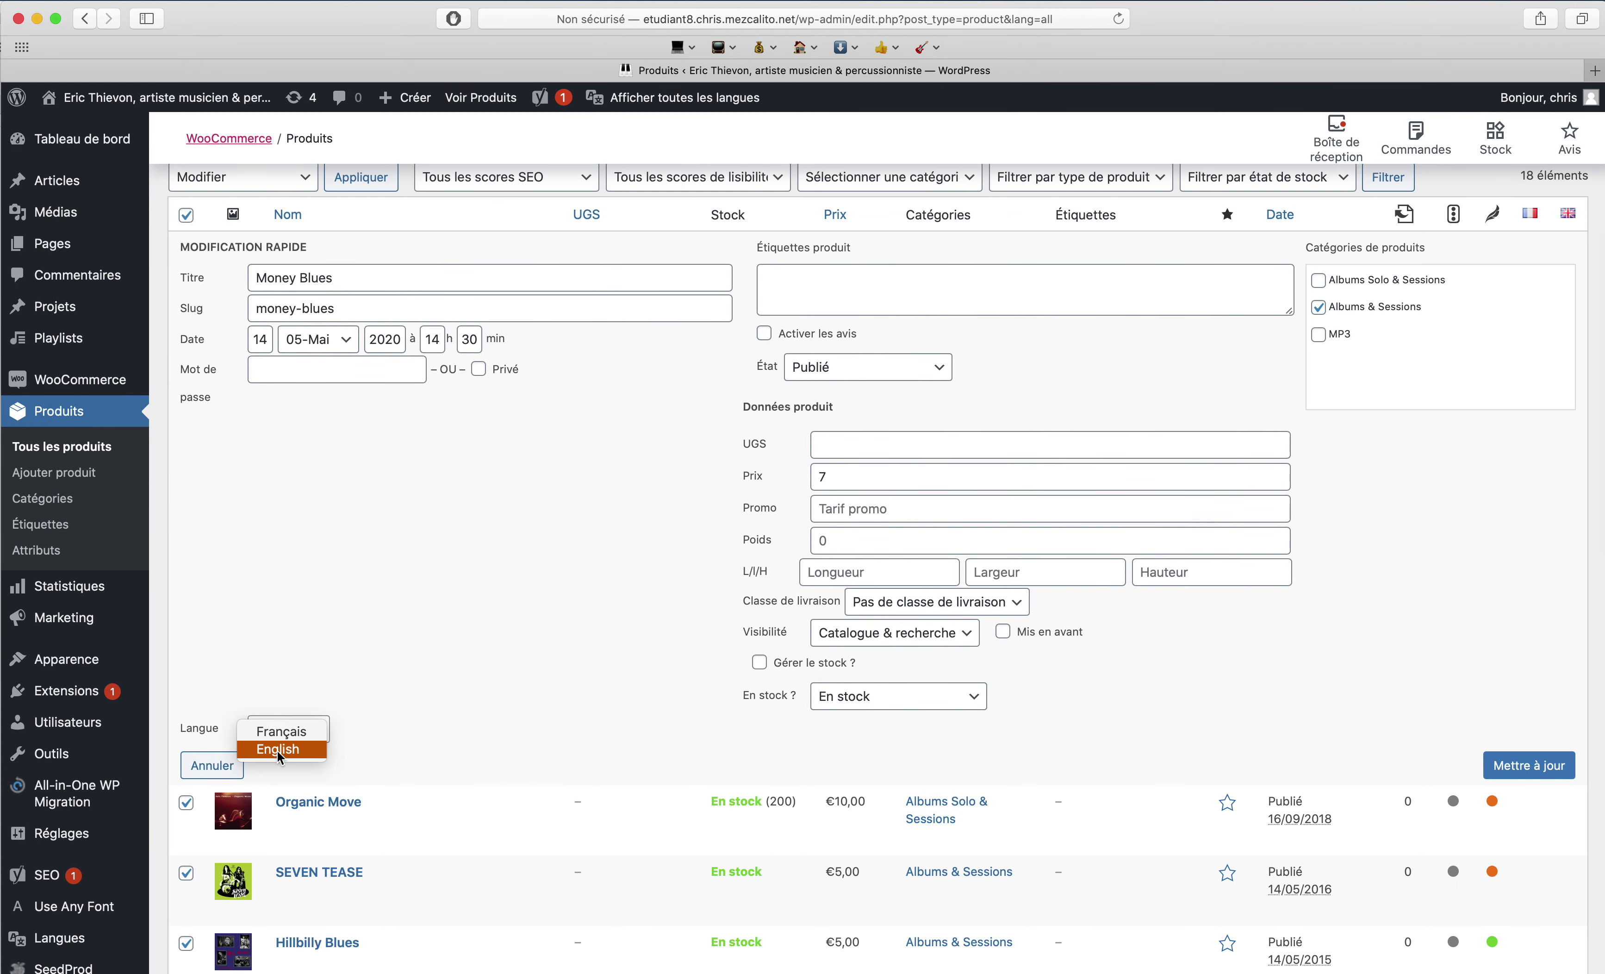
pyautogui.click(281, 731)
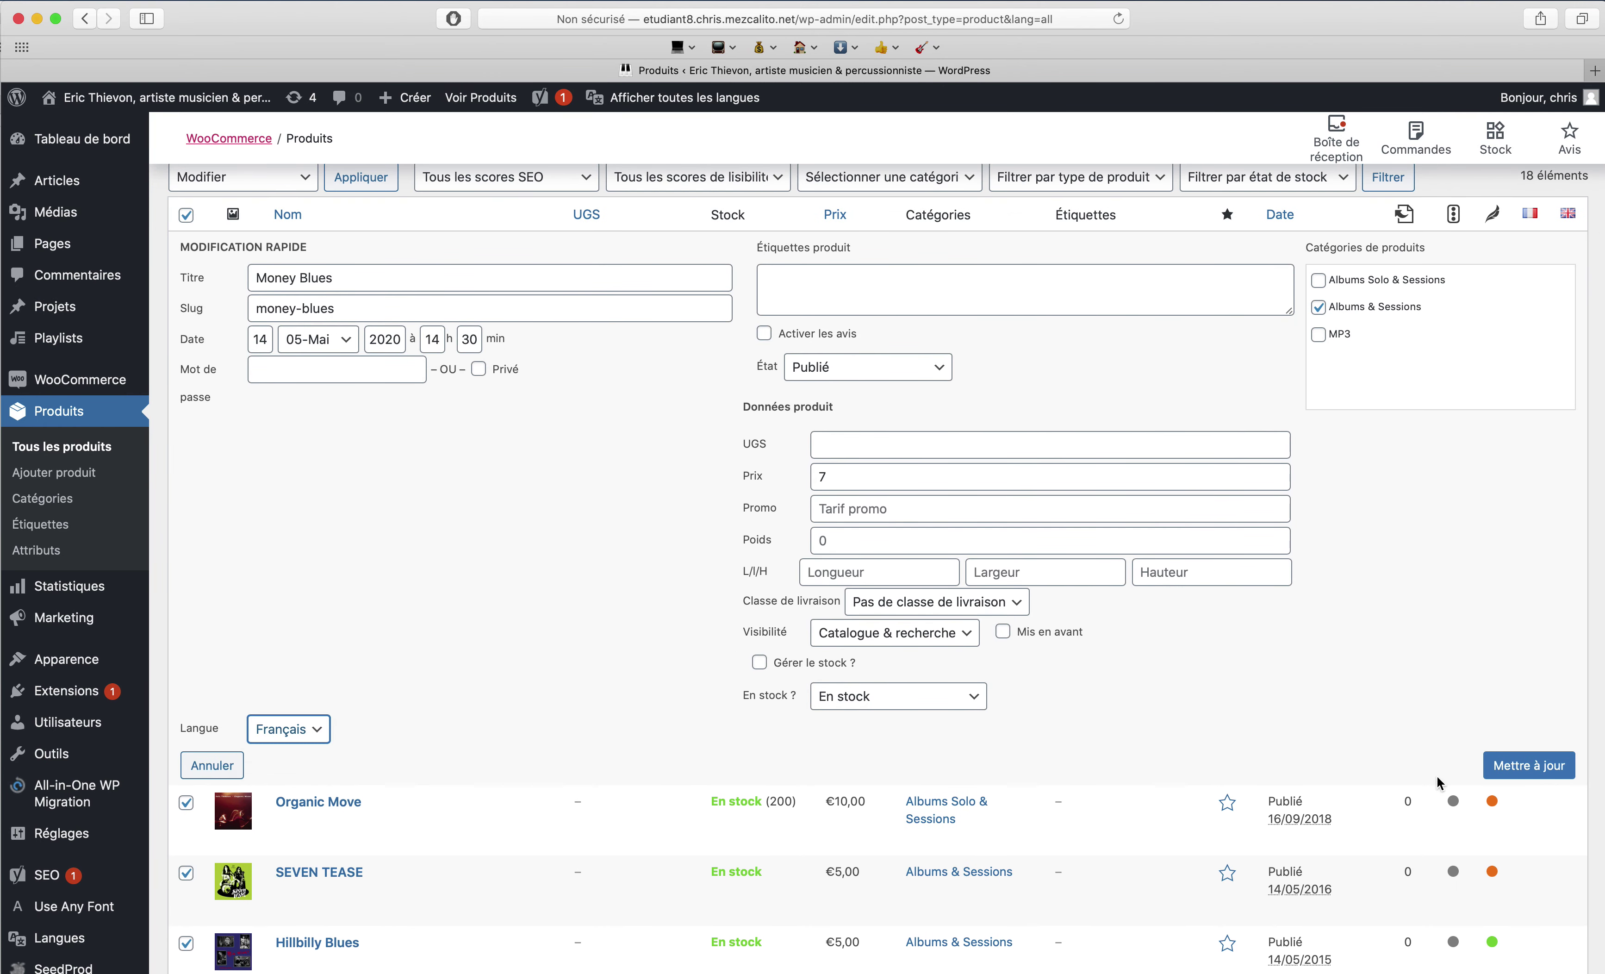
# - Apply the bulk edit to the selected products, set their language to Français and update them
pyautogui.scroll(3, 626, 573)
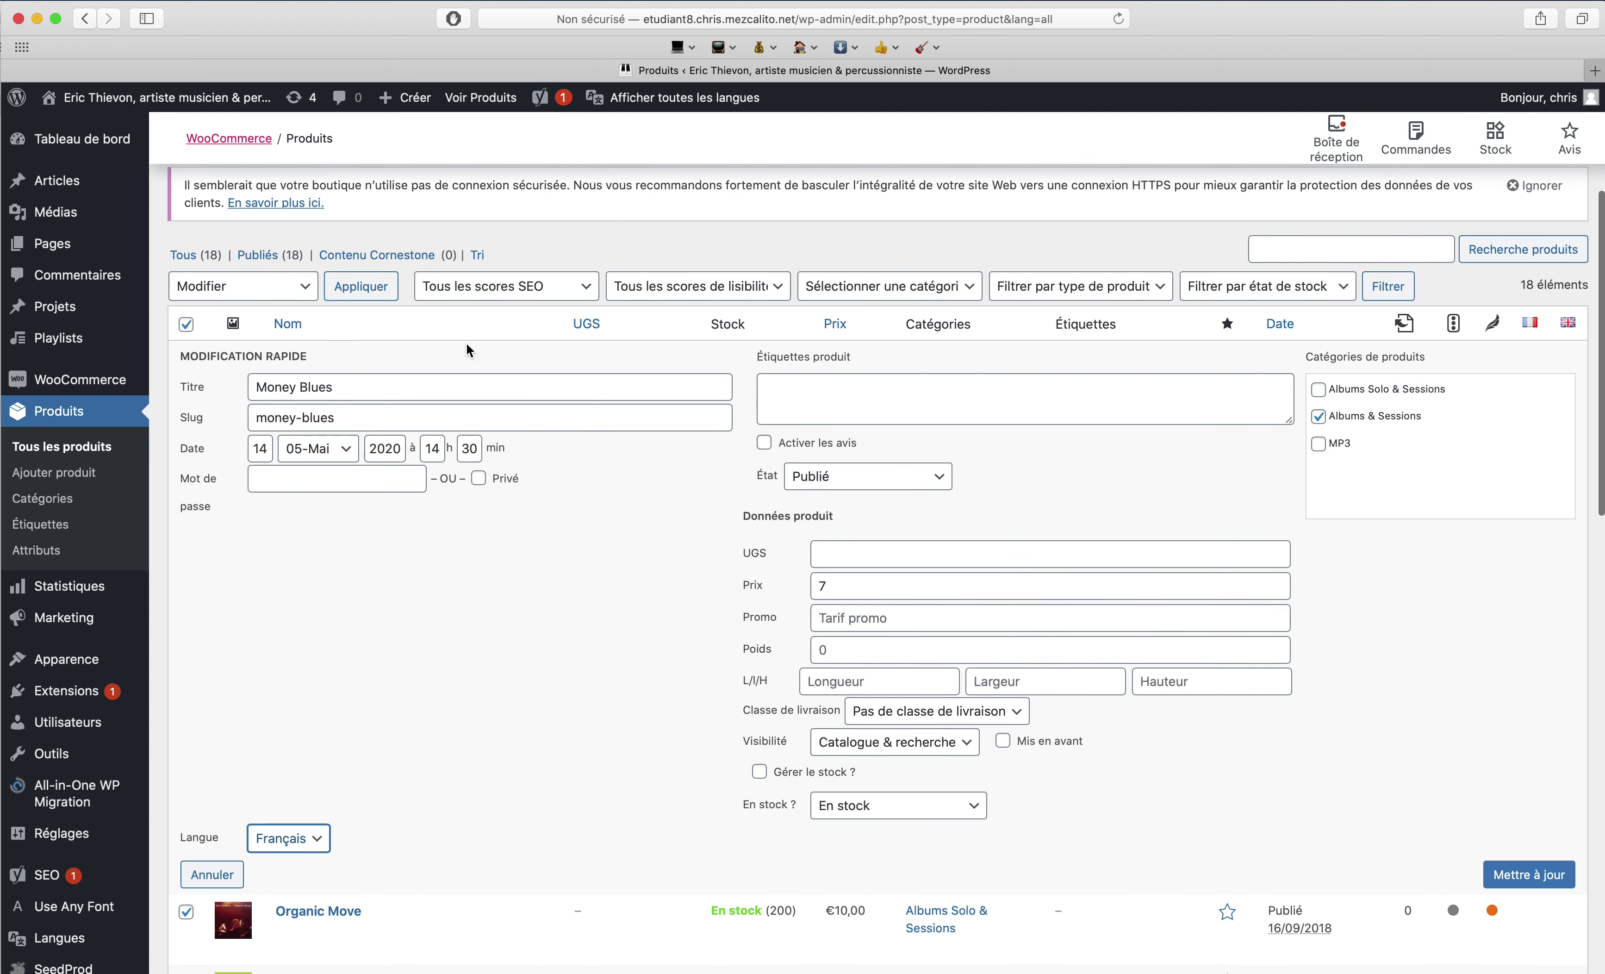
pyautogui.click(381, 286)
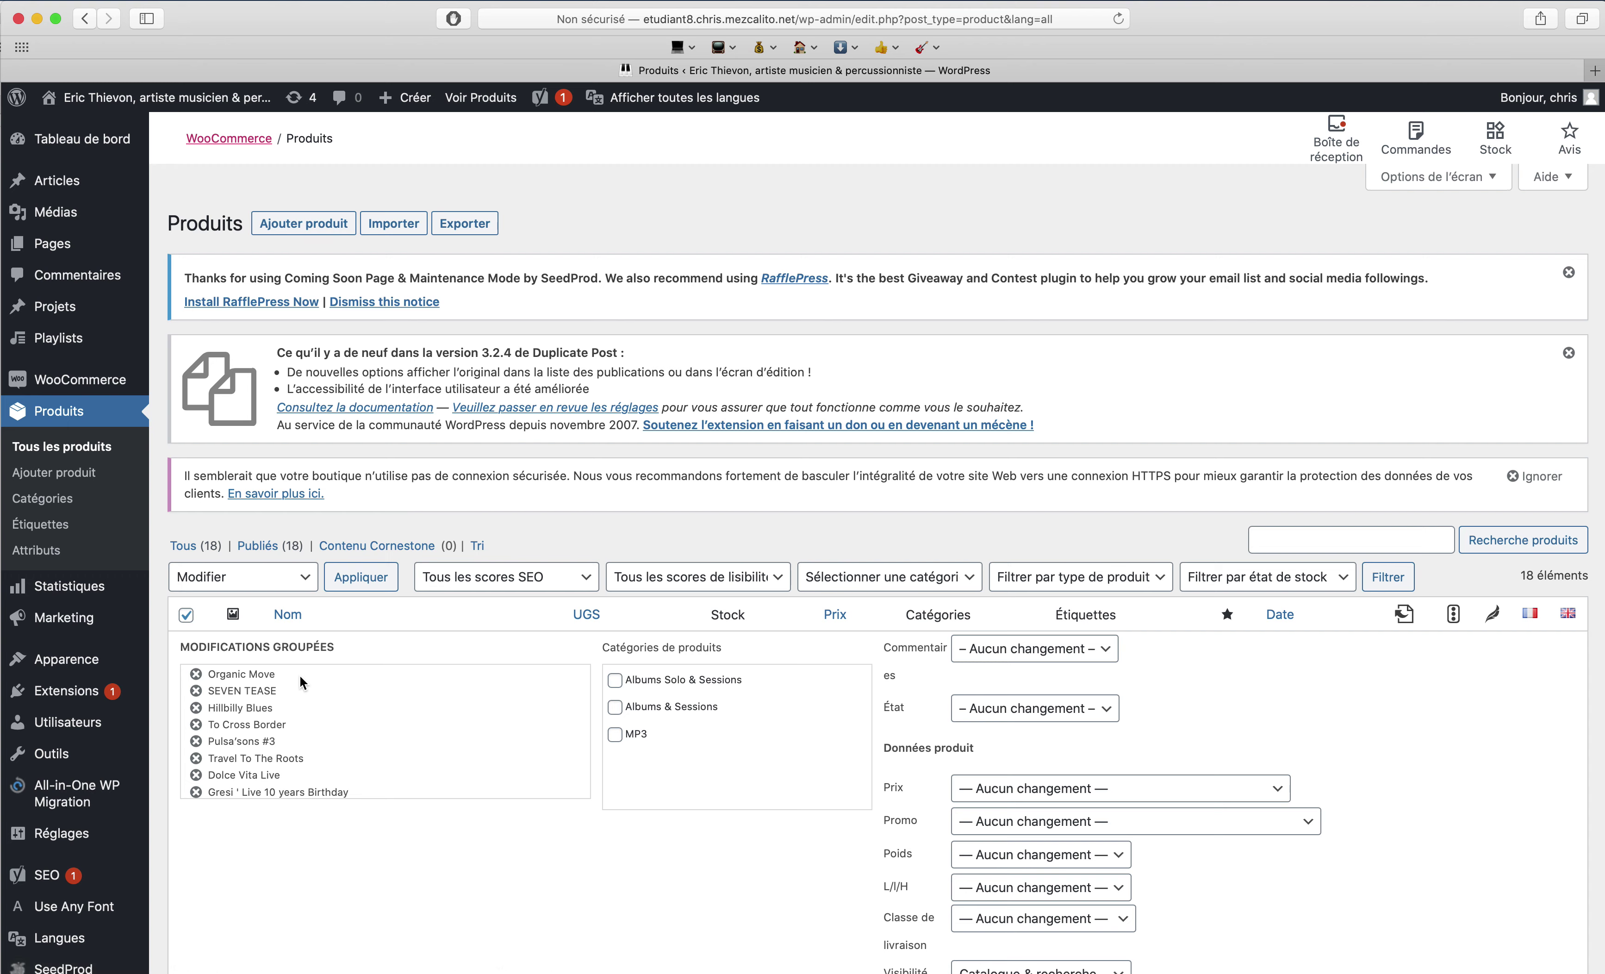
pyautogui.scroll(-10, 573, 834)
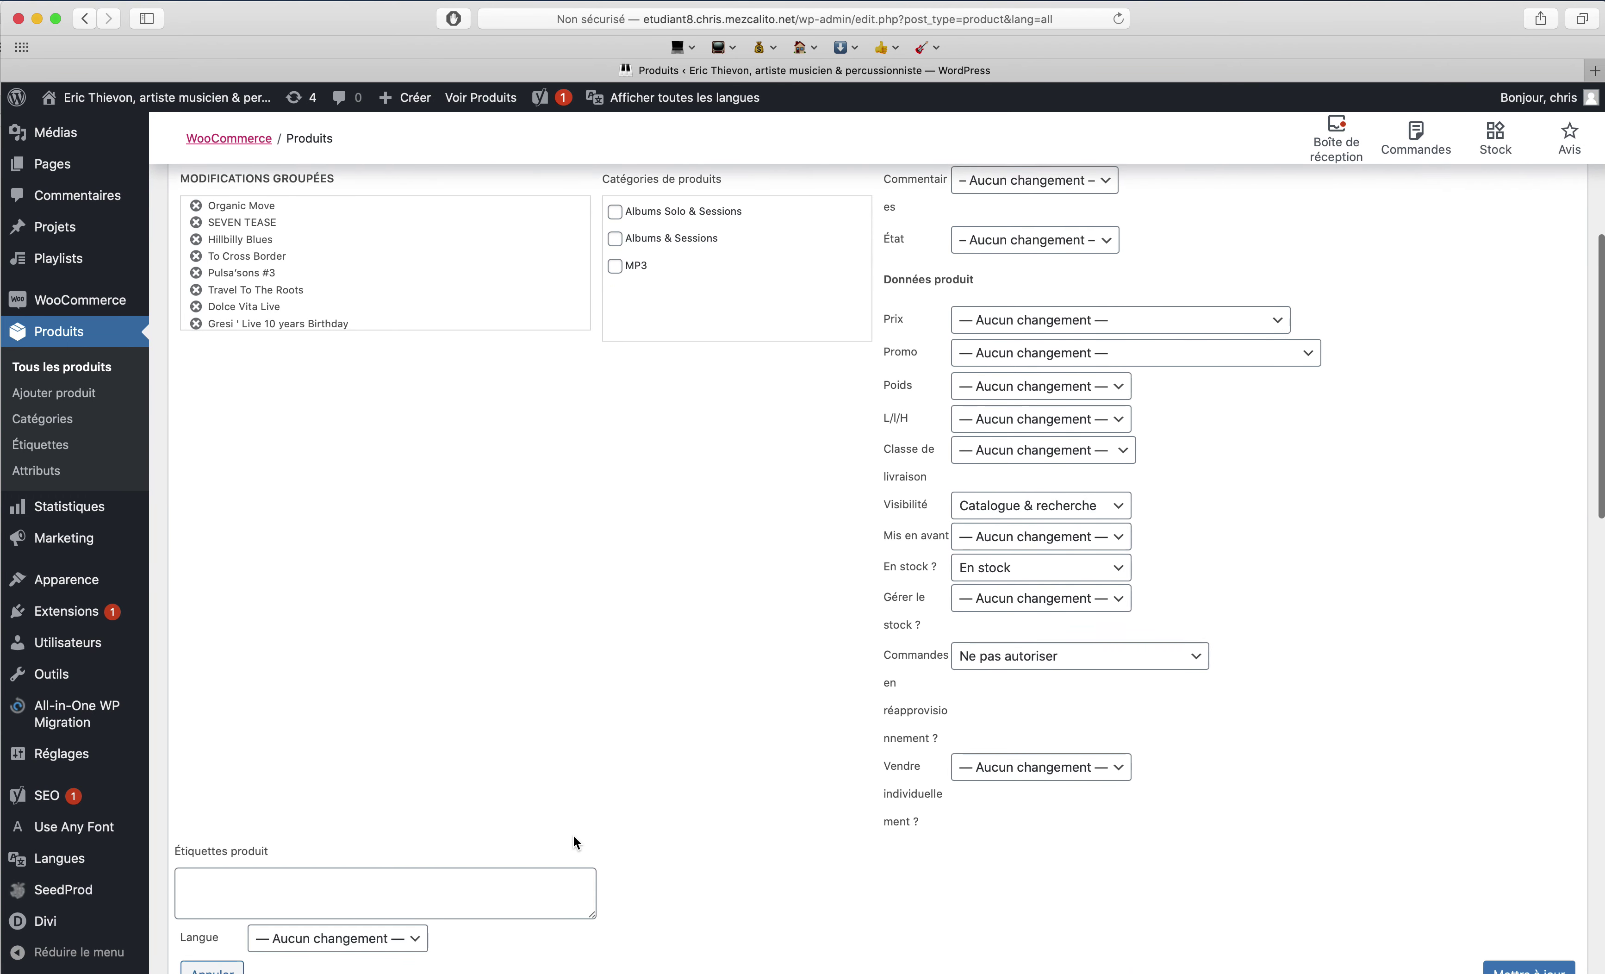
pyautogui.scroll(-3, 576, 843)
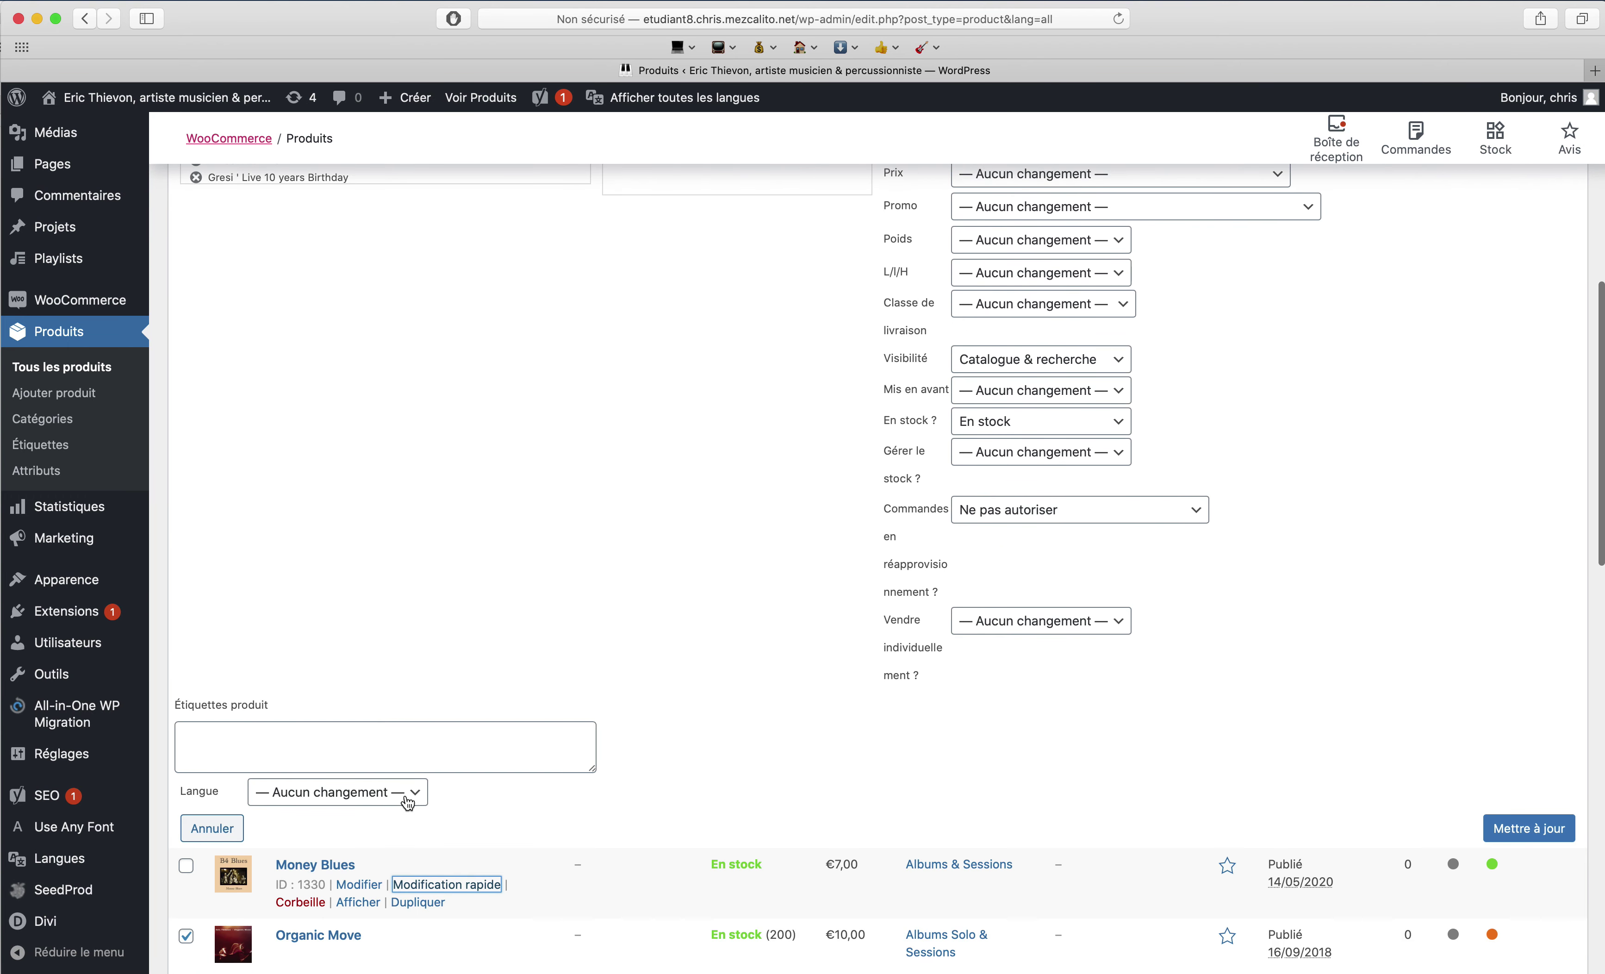
pyautogui.click(401, 794)
pyautogui.click(366, 811)
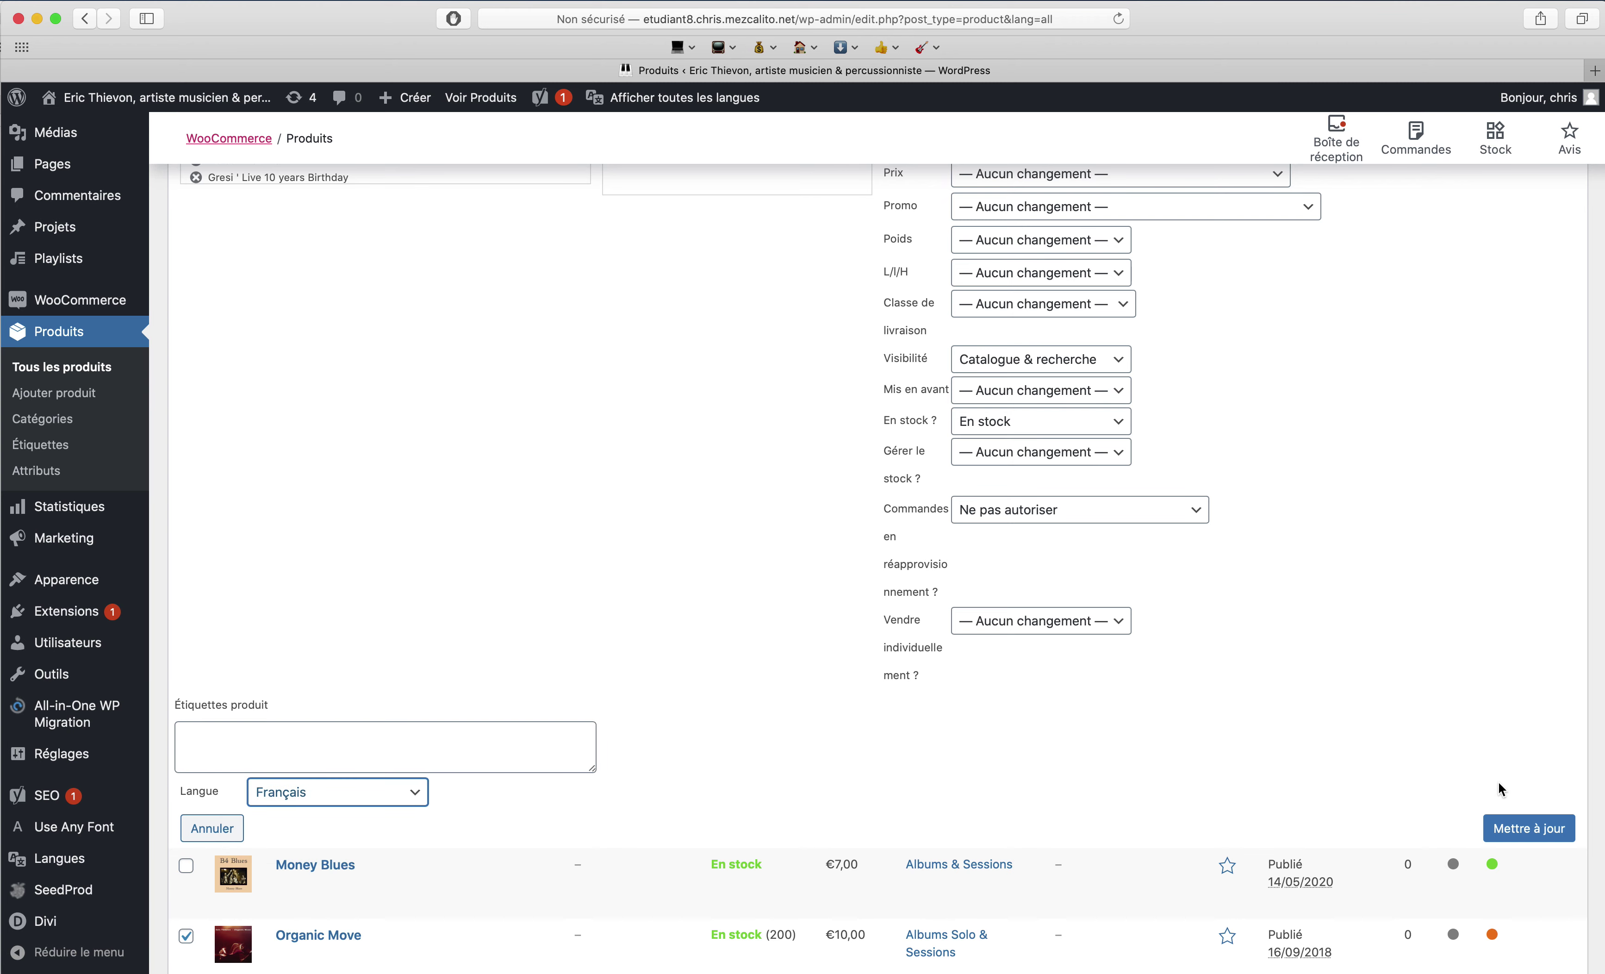
pyautogui.click(1502, 829)
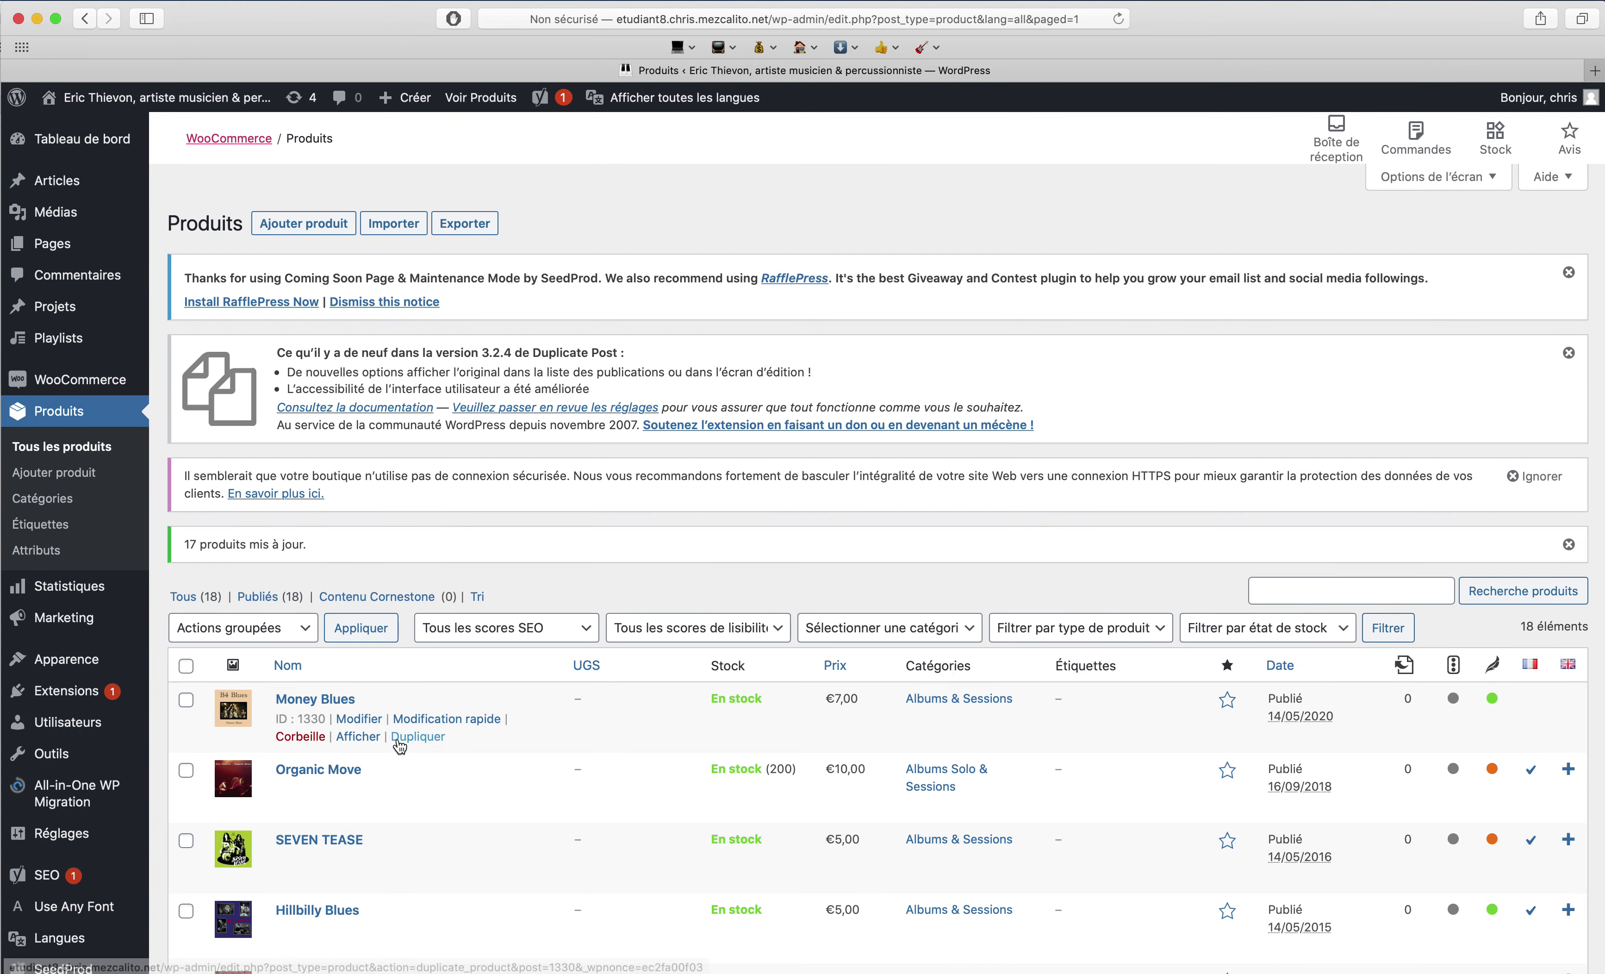
# - Open the quick edit of the Dolce Vita Live product to check its assigned language
pyautogui.scroll(-7, 410, 766)
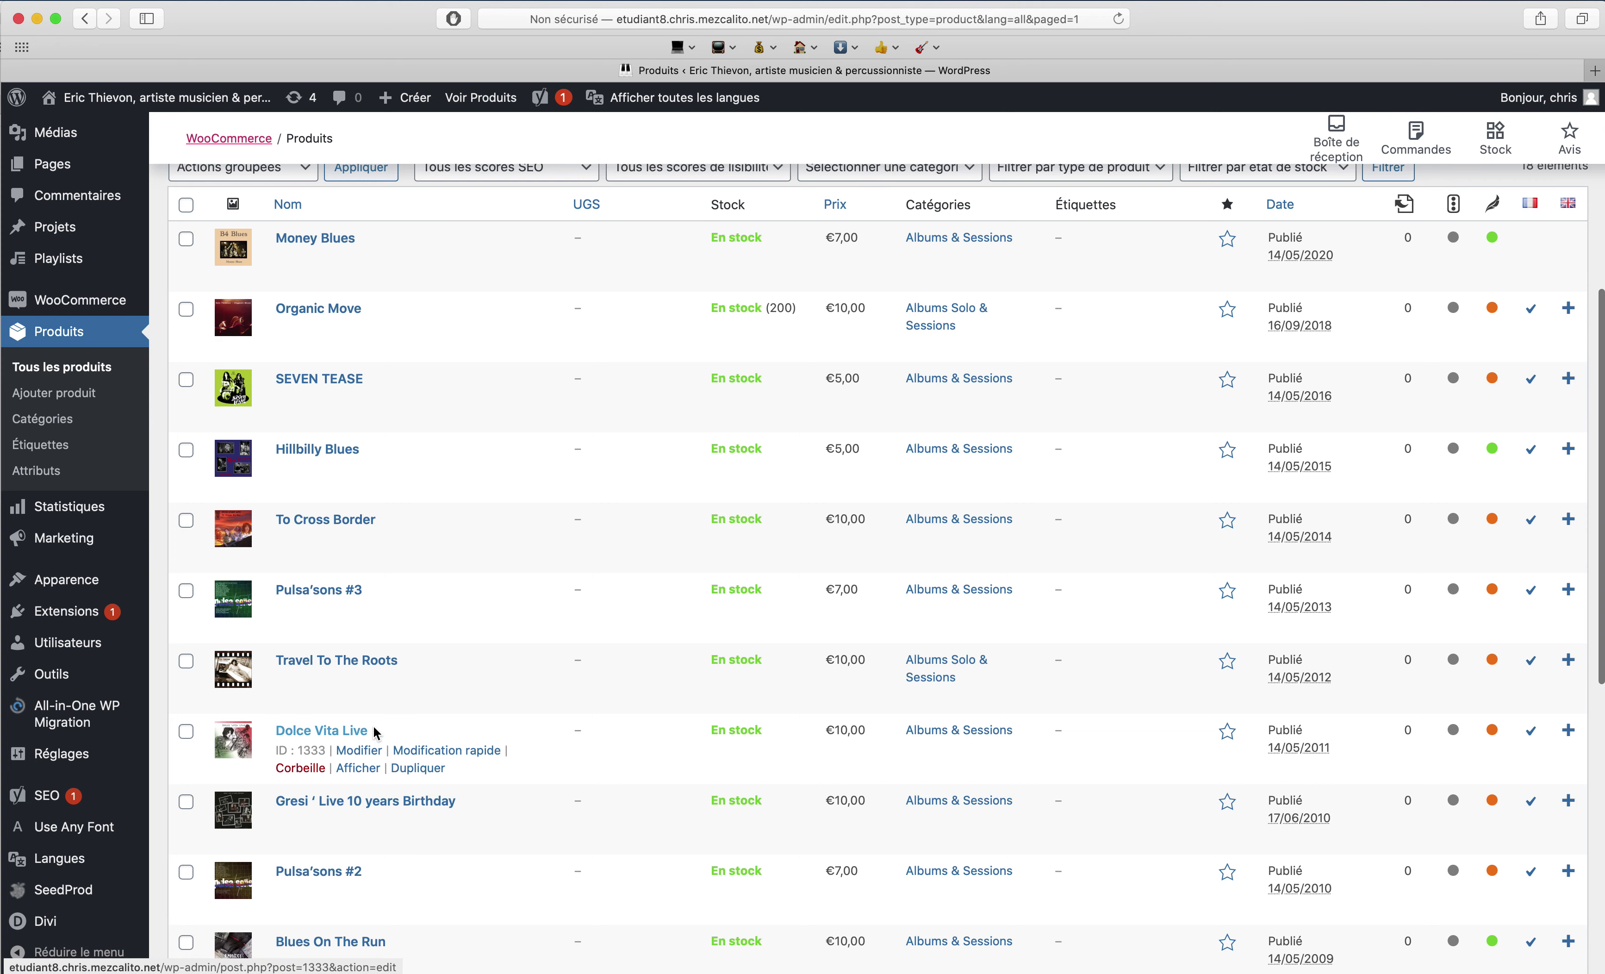
pyautogui.click(445, 750)
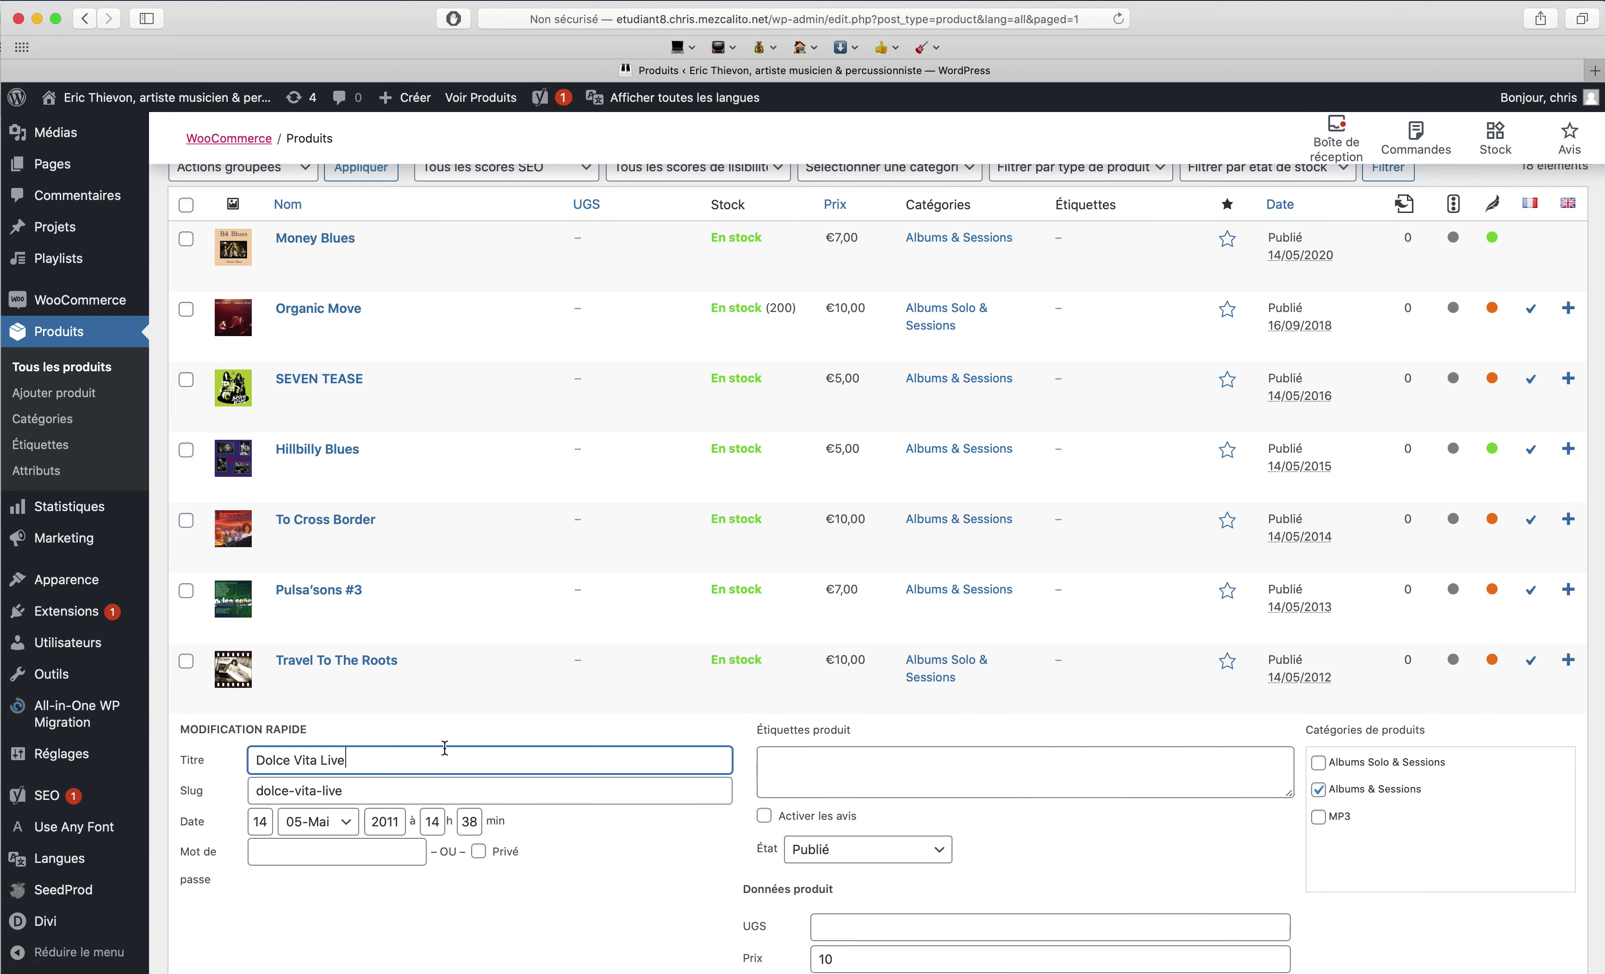
pyautogui.scroll(-6, 444, 749)
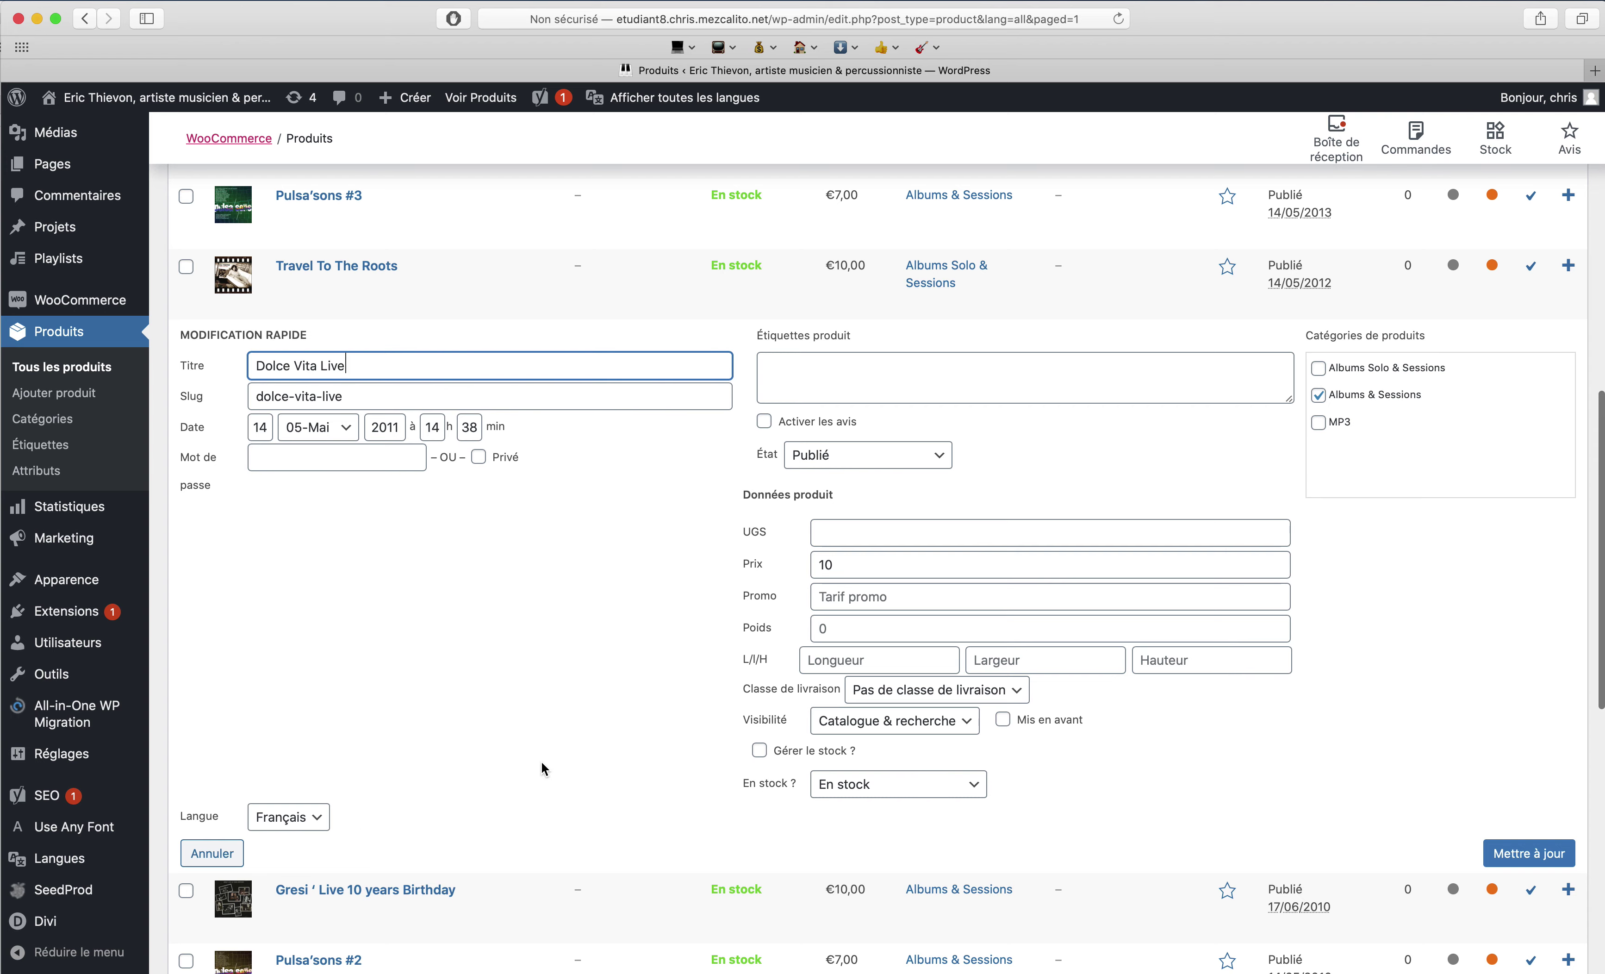
pyautogui.scroll(12, 542, 768)
# - Duplicate the Money Blues product and rename the copy Money Blues (en)
pyautogui.scroll(-3, 387, 626)
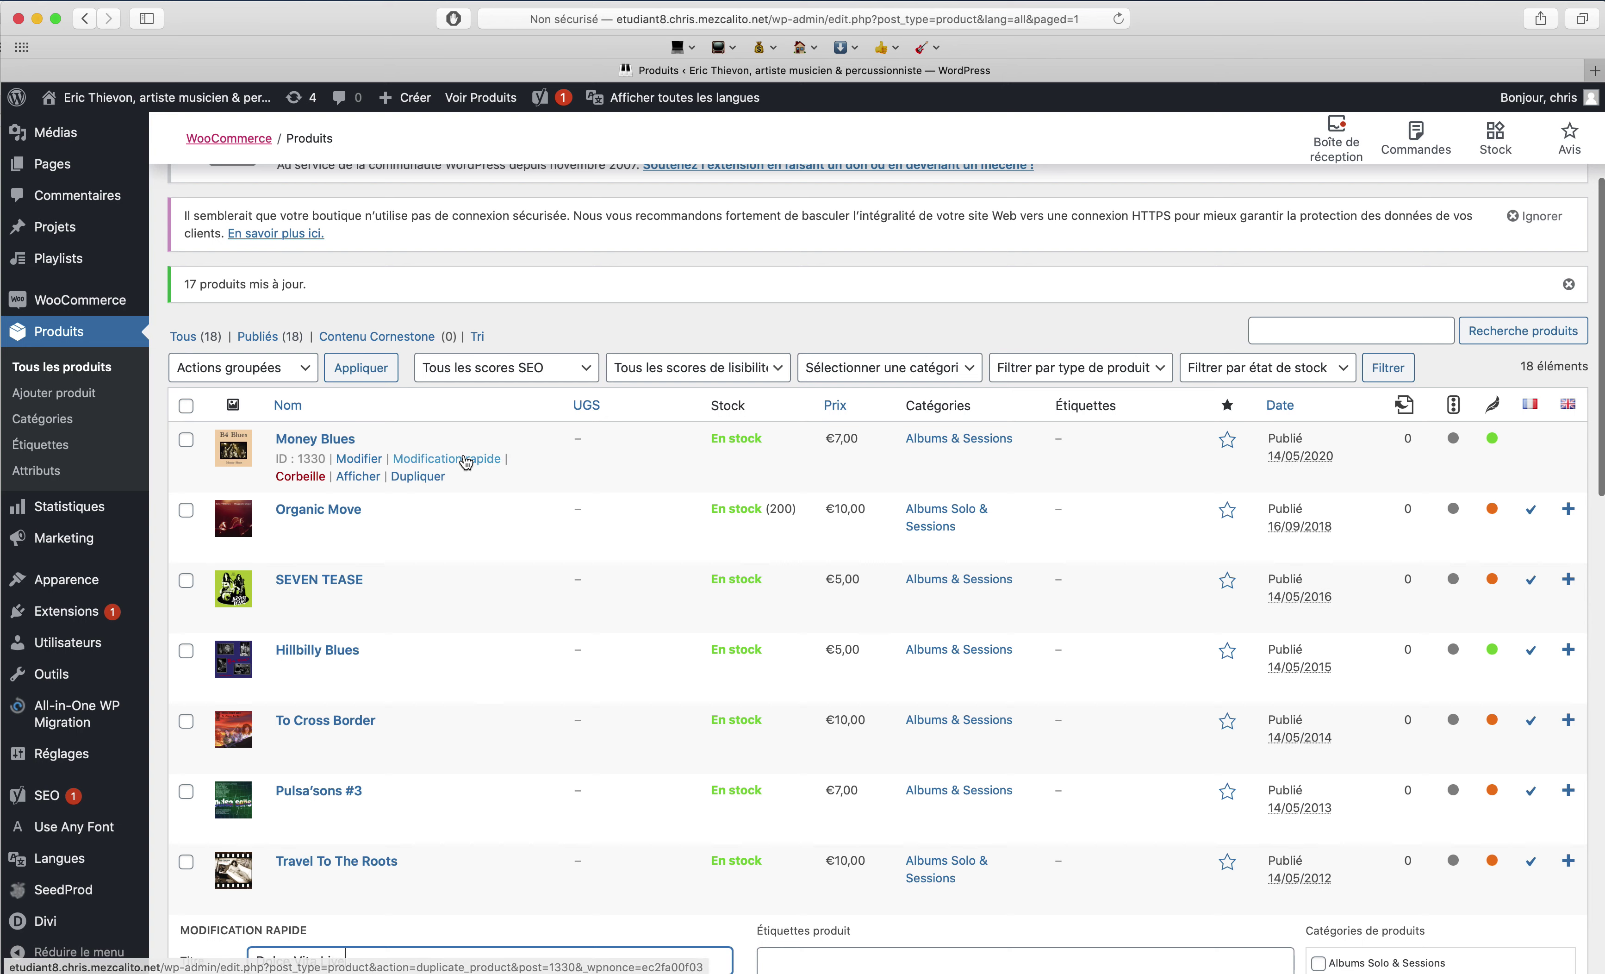
pyautogui.click(416, 477)
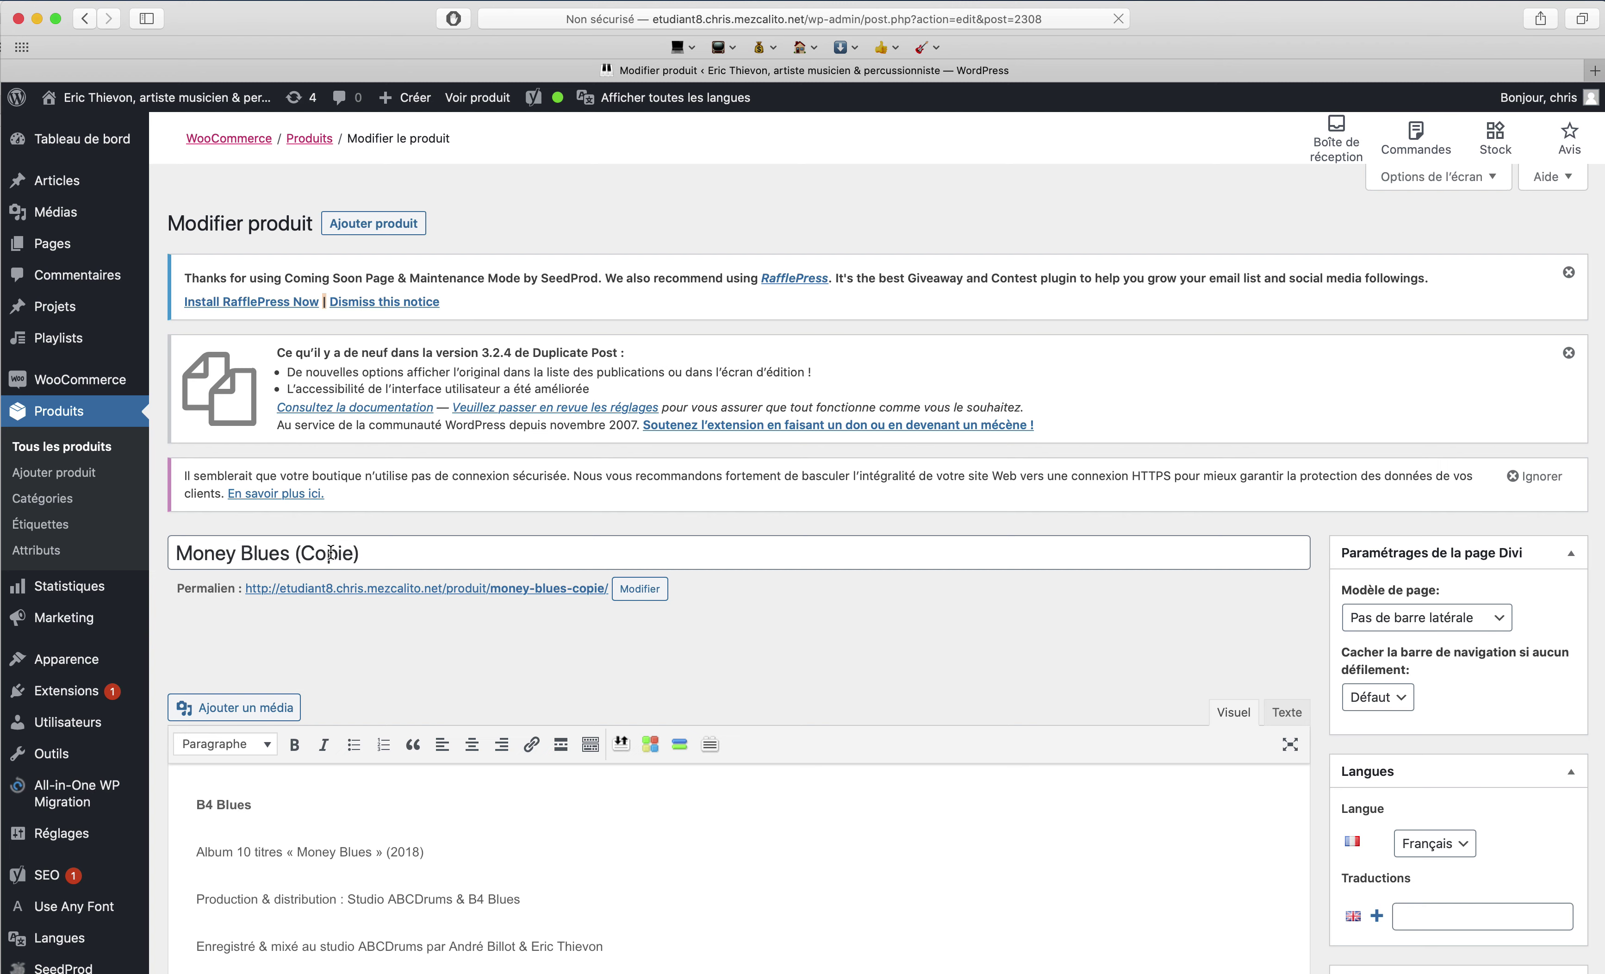
pyautogui.doubleClick(330, 553)
pyautogui.write('en')
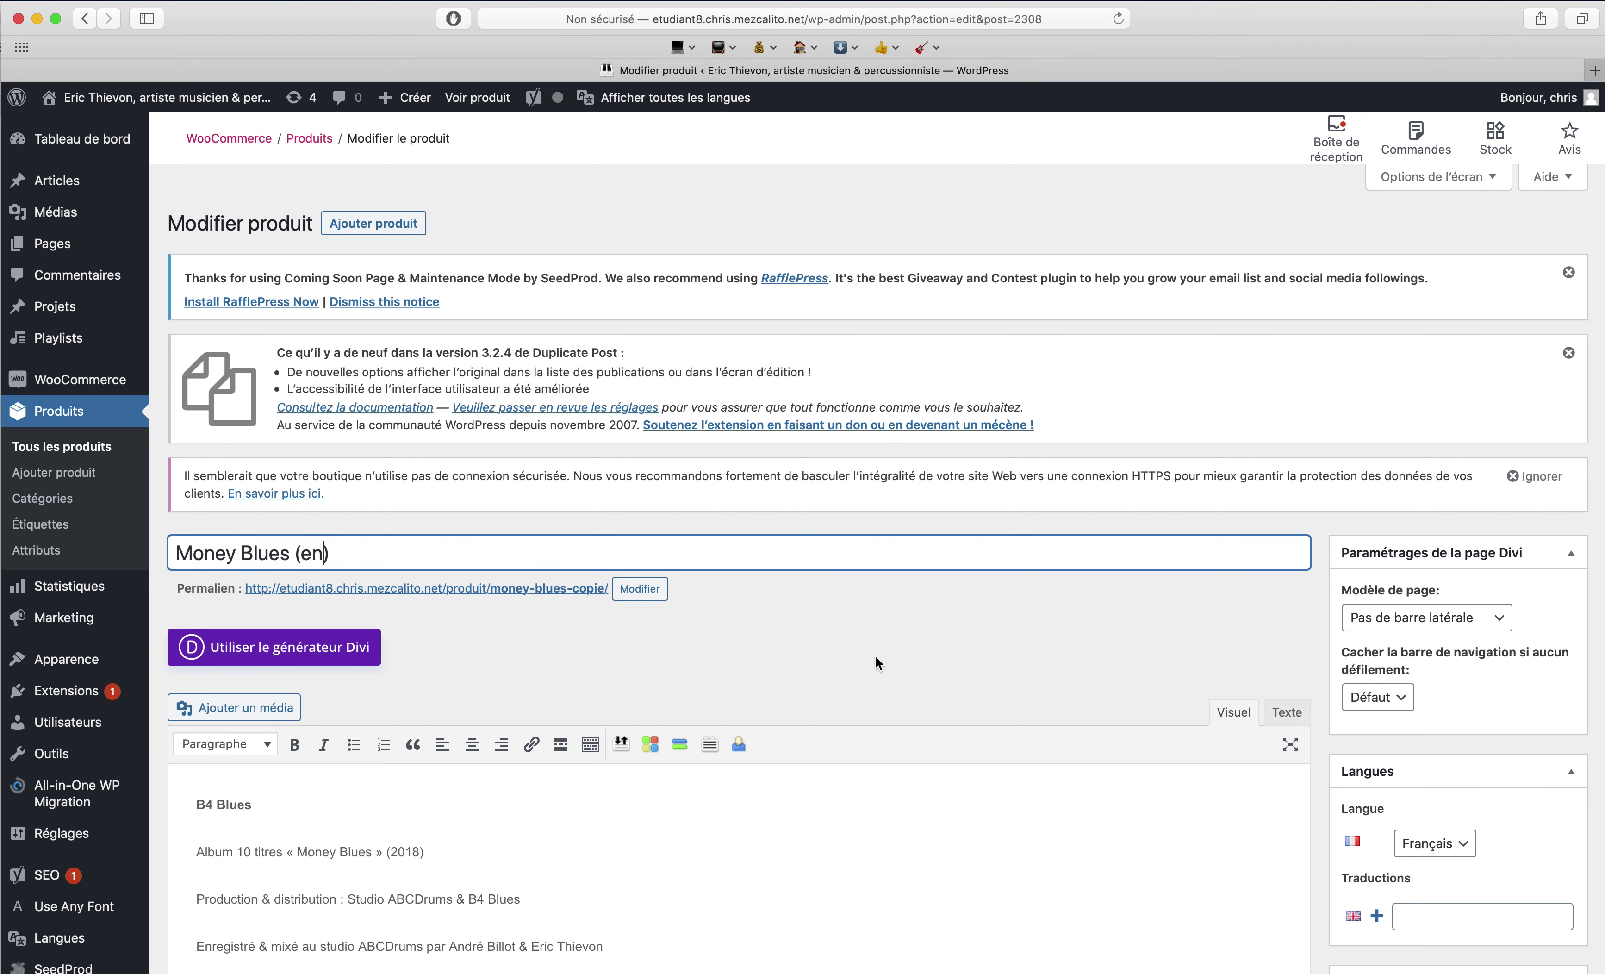
# - Set the language of Money Blues (en) to English and publish the product
pyautogui.scroll(-5, 1129, 781)
pyautogui.click(1463, 622)
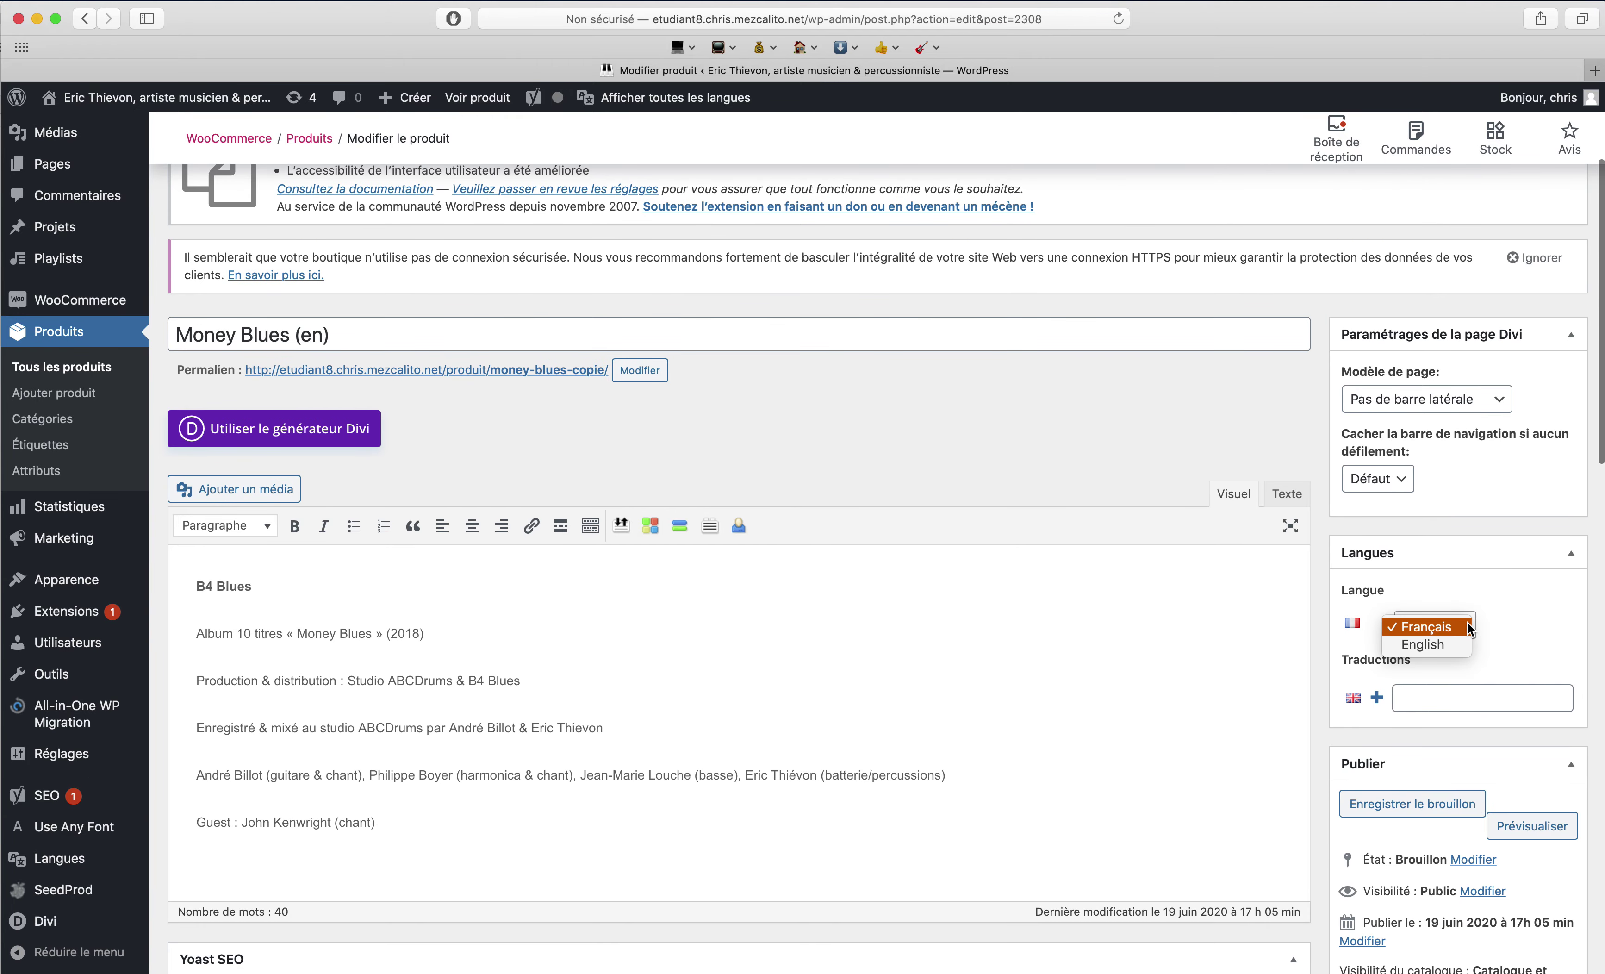
pyautogui.click(1451, 644)
pyautogui.scroll(-10, 1450, 637)
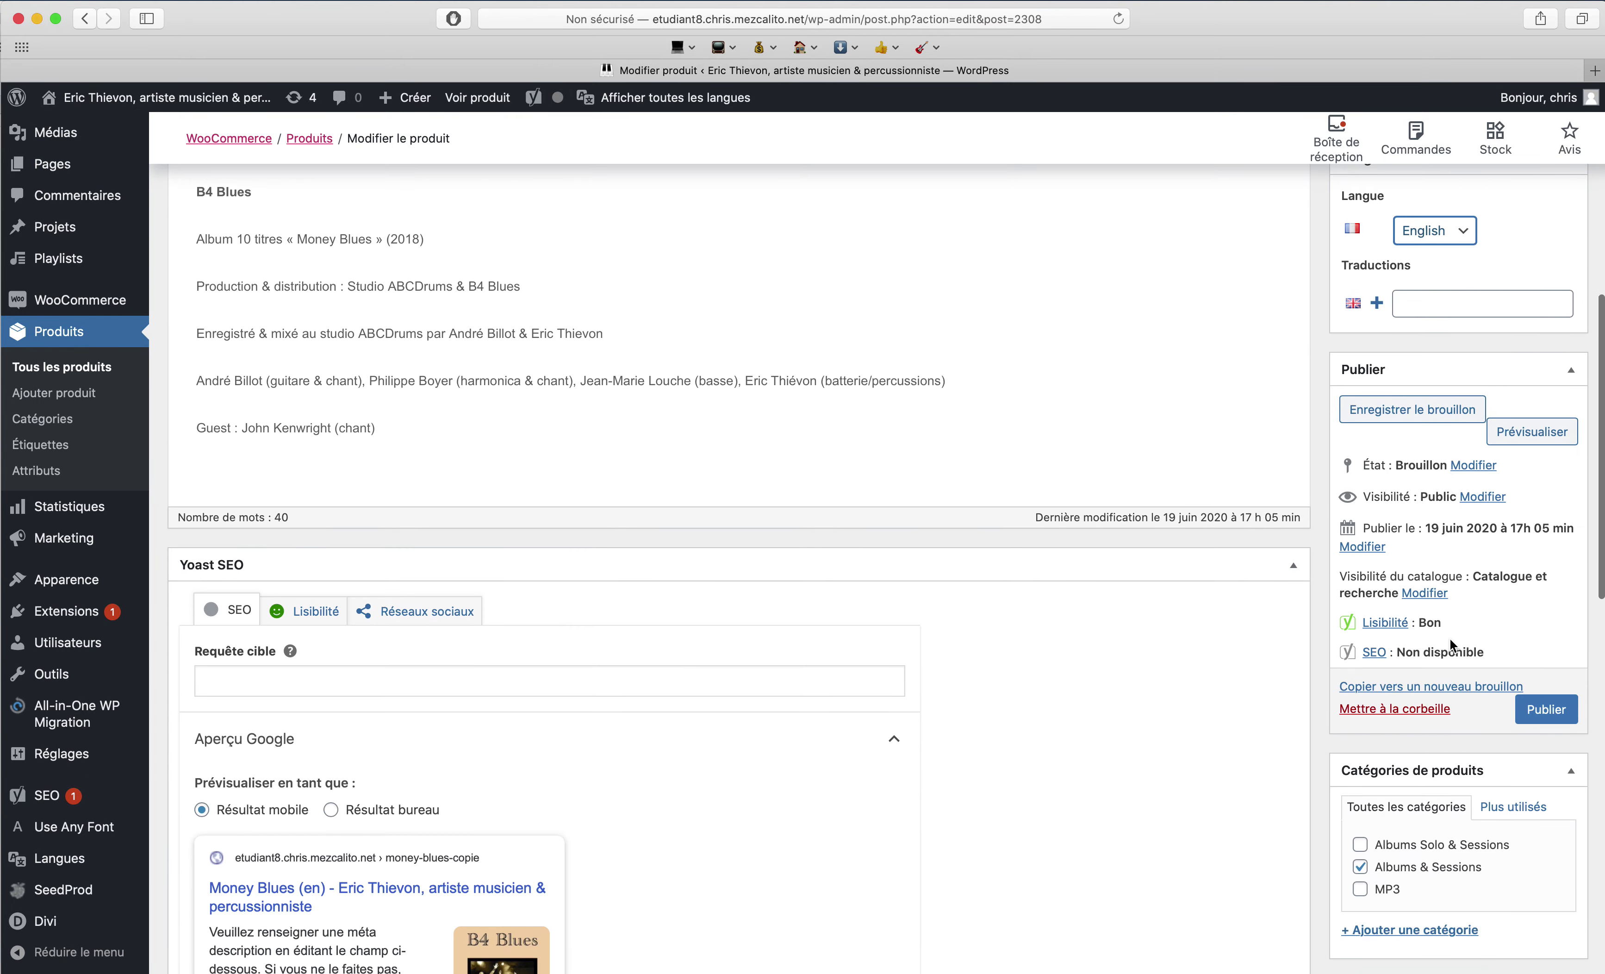
pyautogui.click(1531, 403)
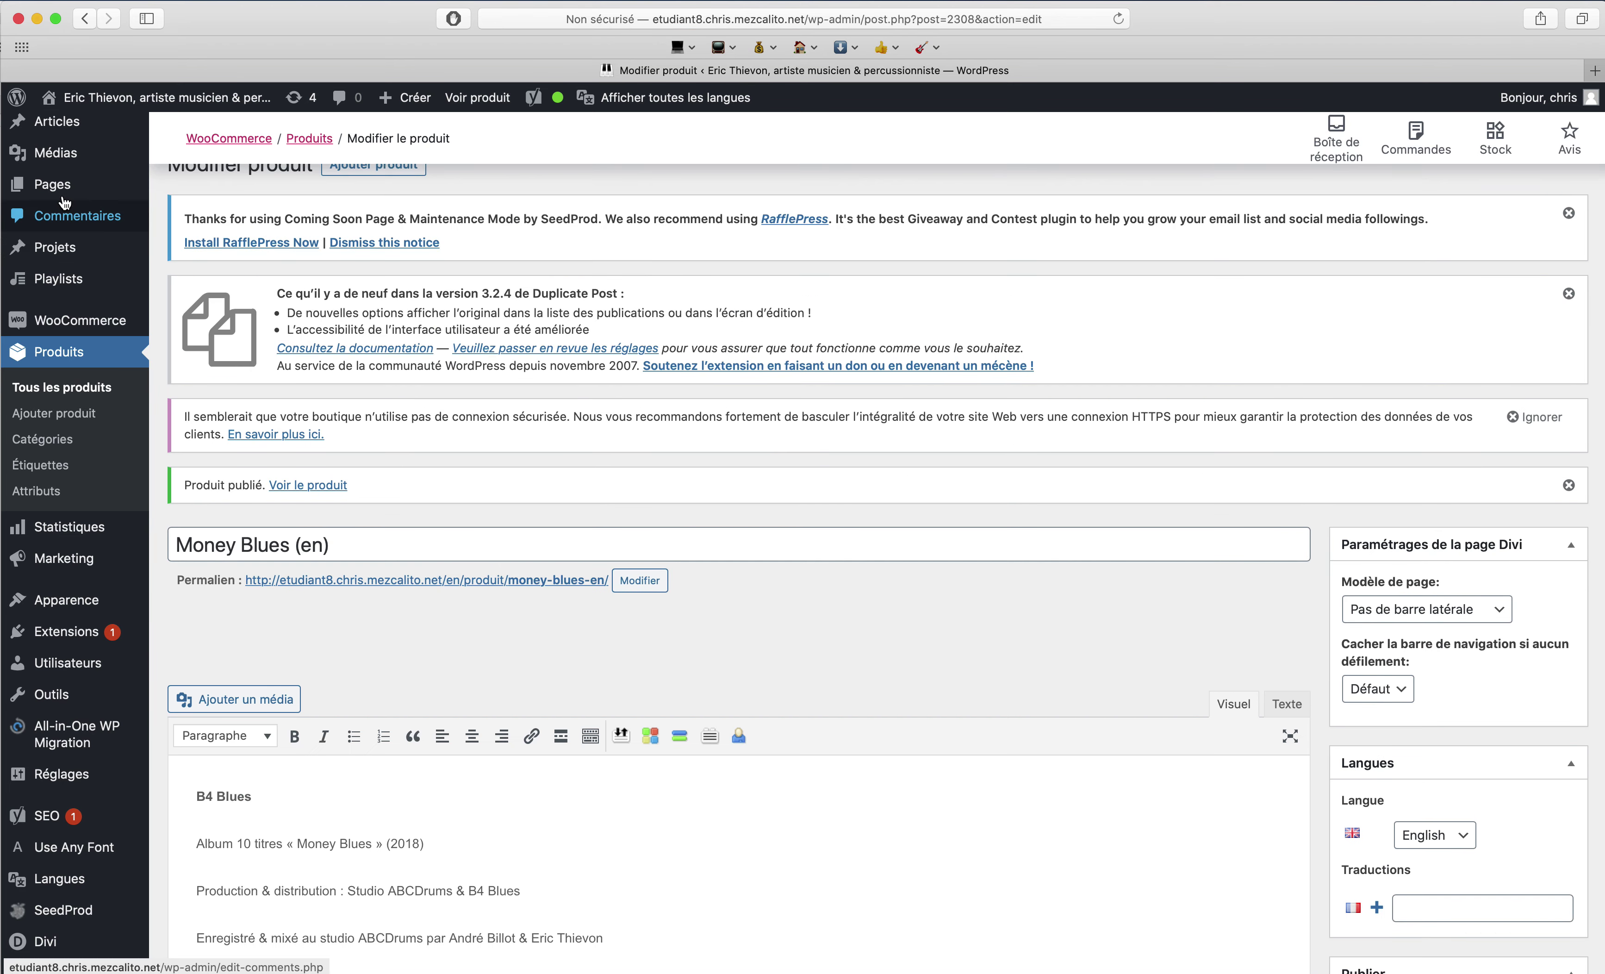
# - Open the list of all pages and look through the pages and their translation columns
pyautogui.moveTo(66, 187)
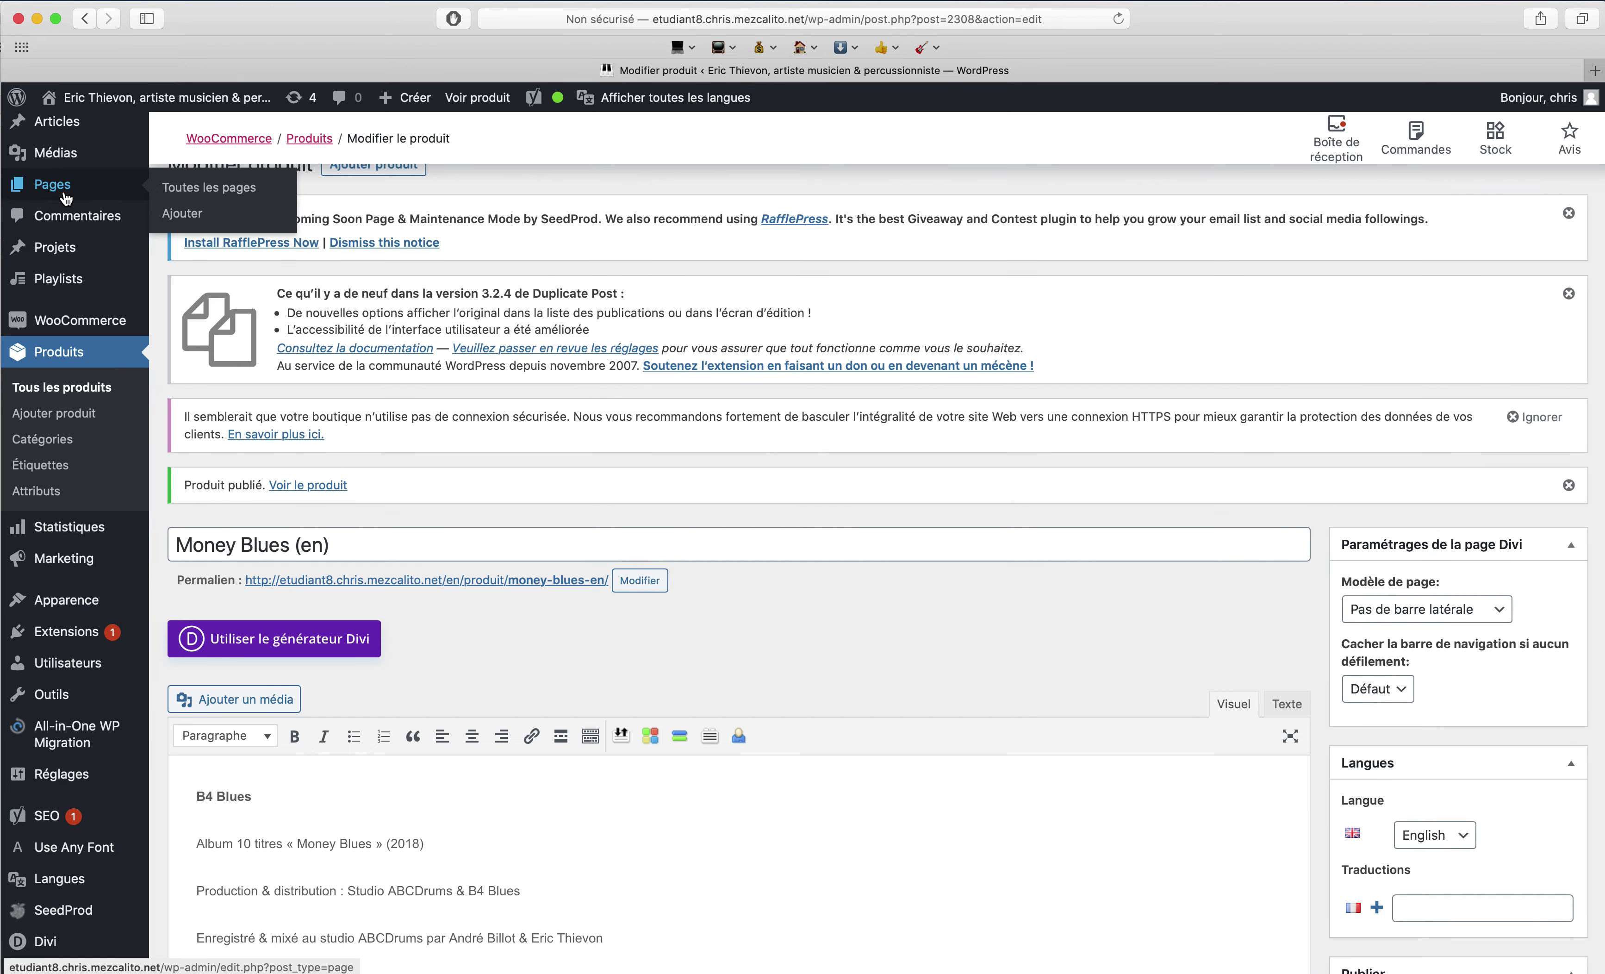
pyautogui.click(192, 196)
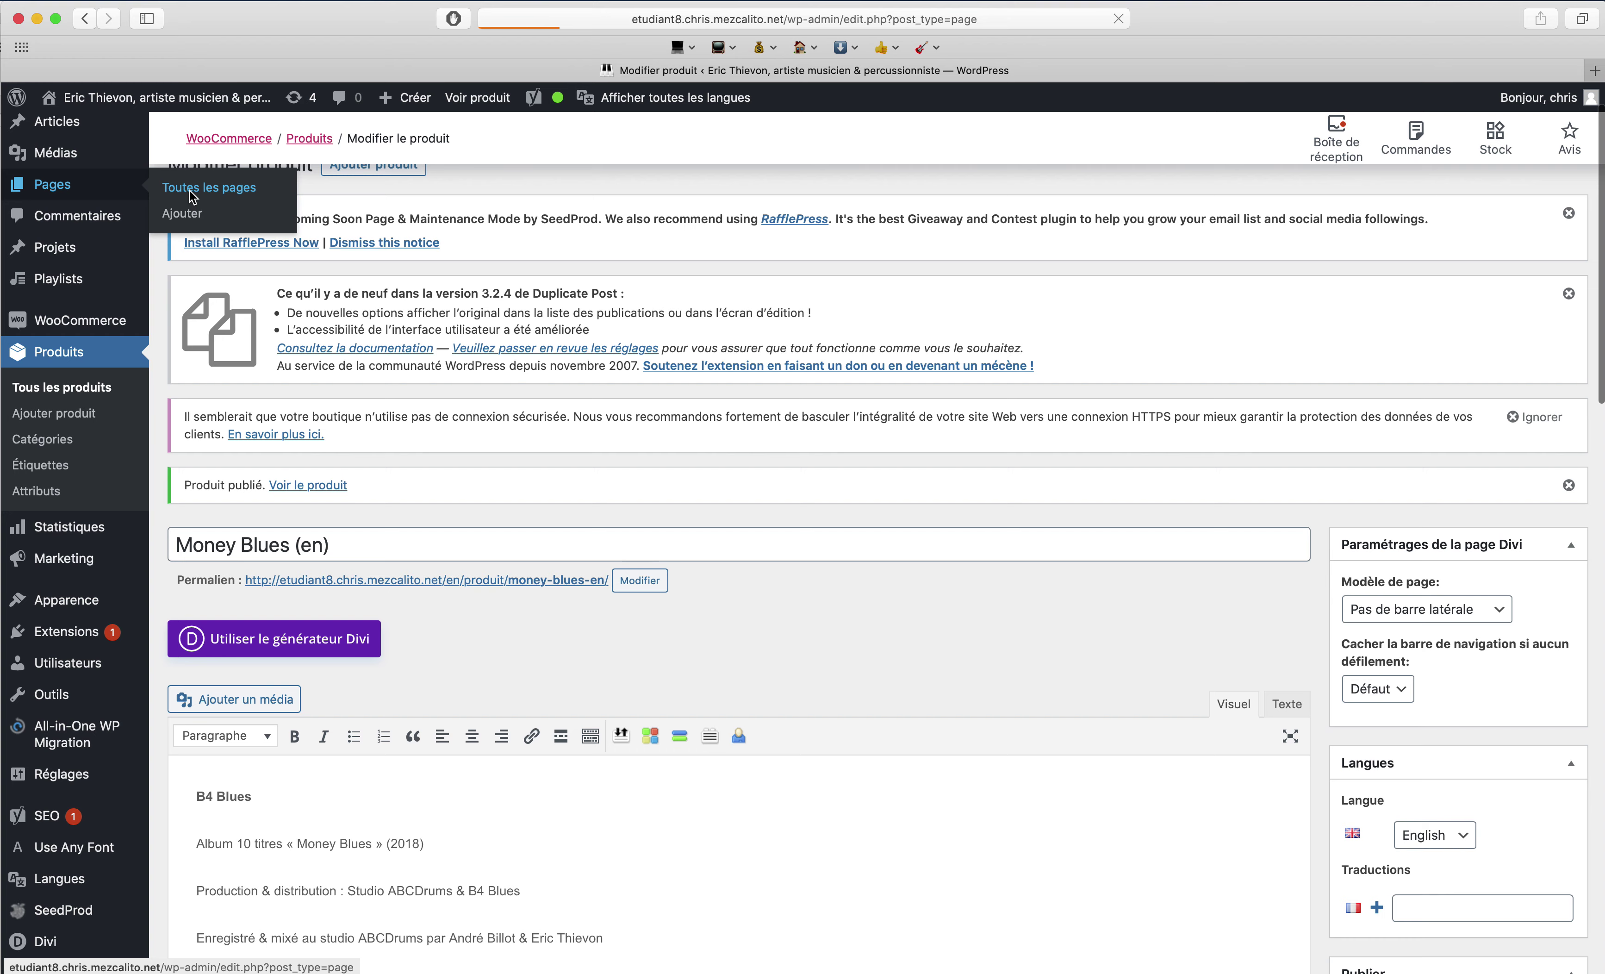
pyautogui.scroll(-2, 566, 755)
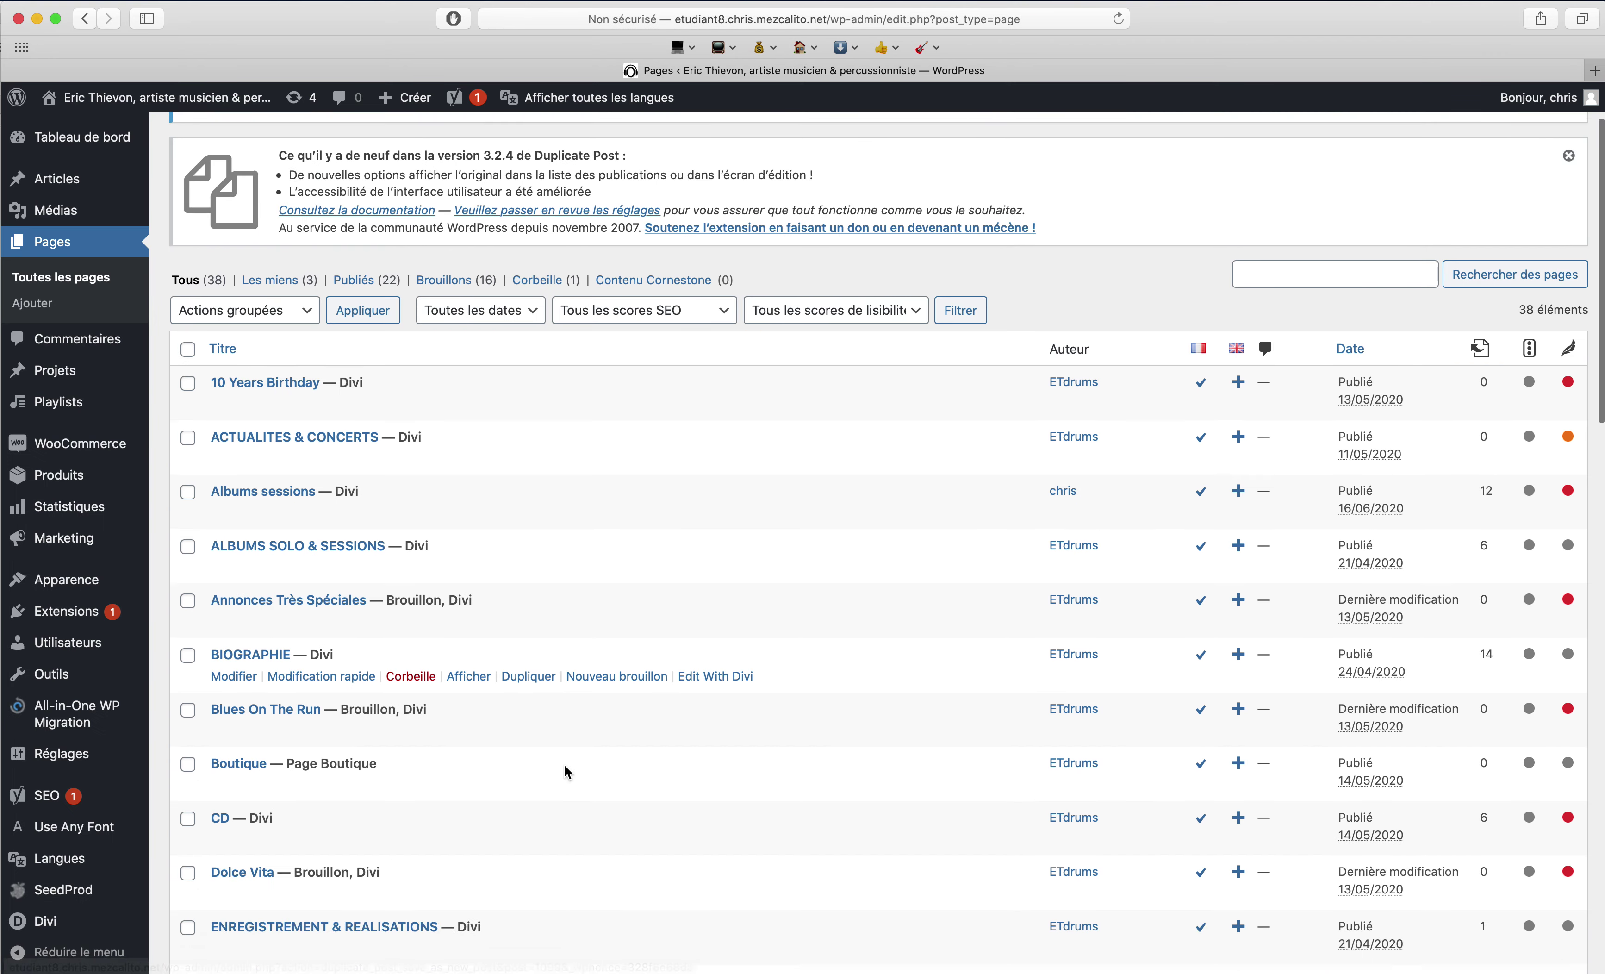
pyautogui.scroll(-1, 564, 763)
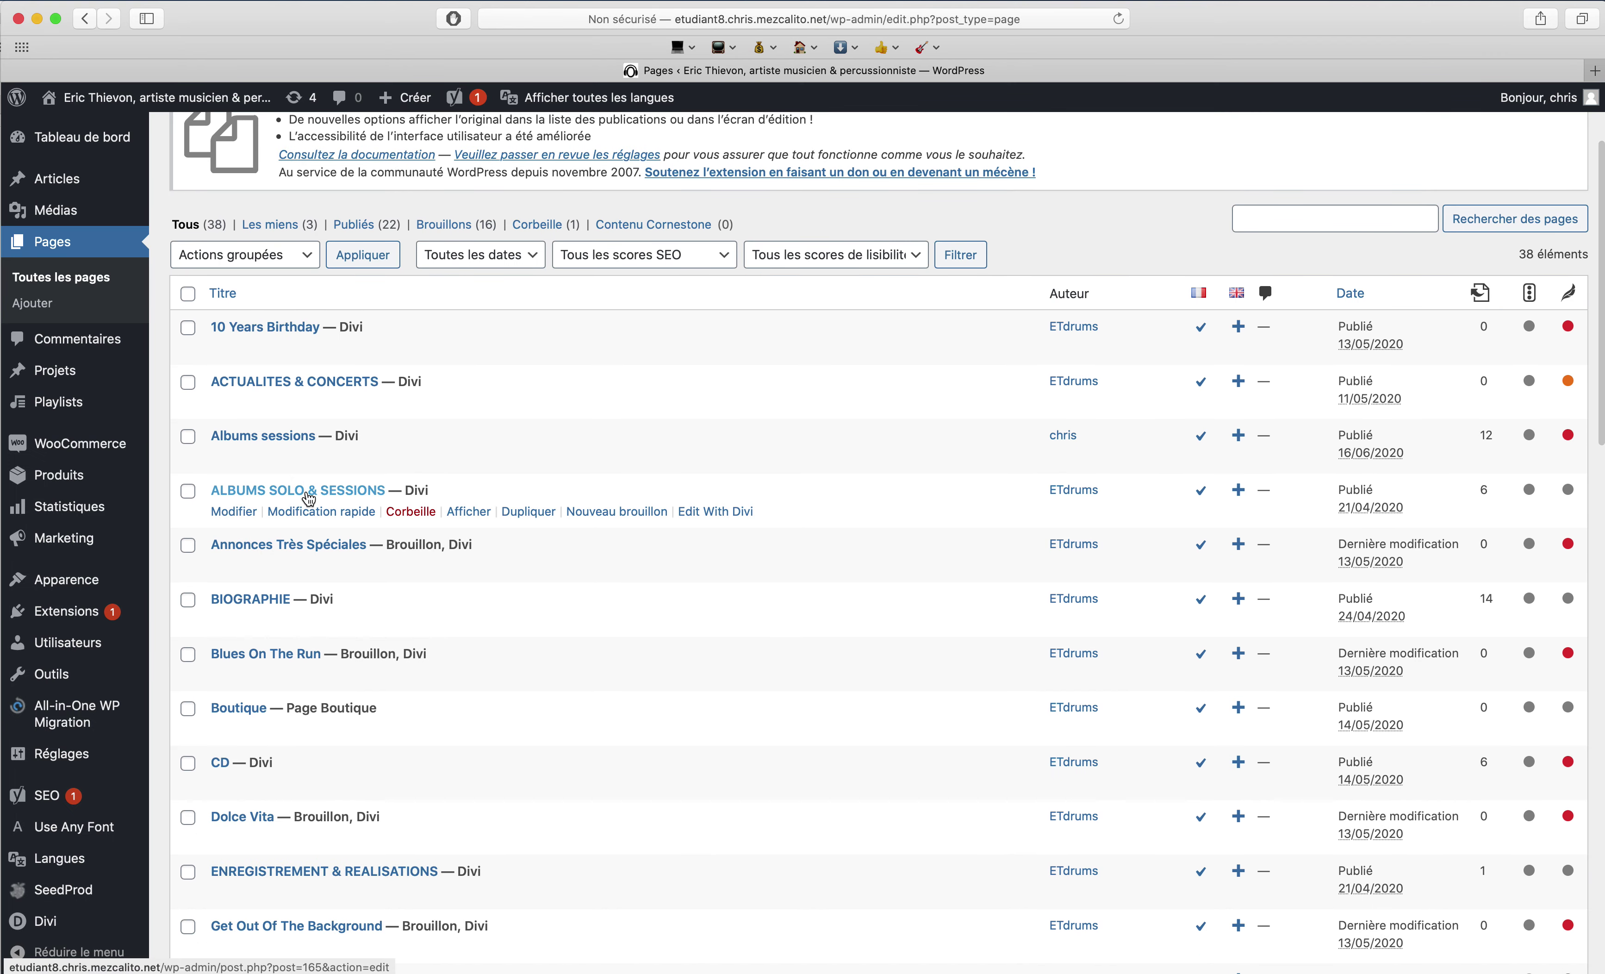